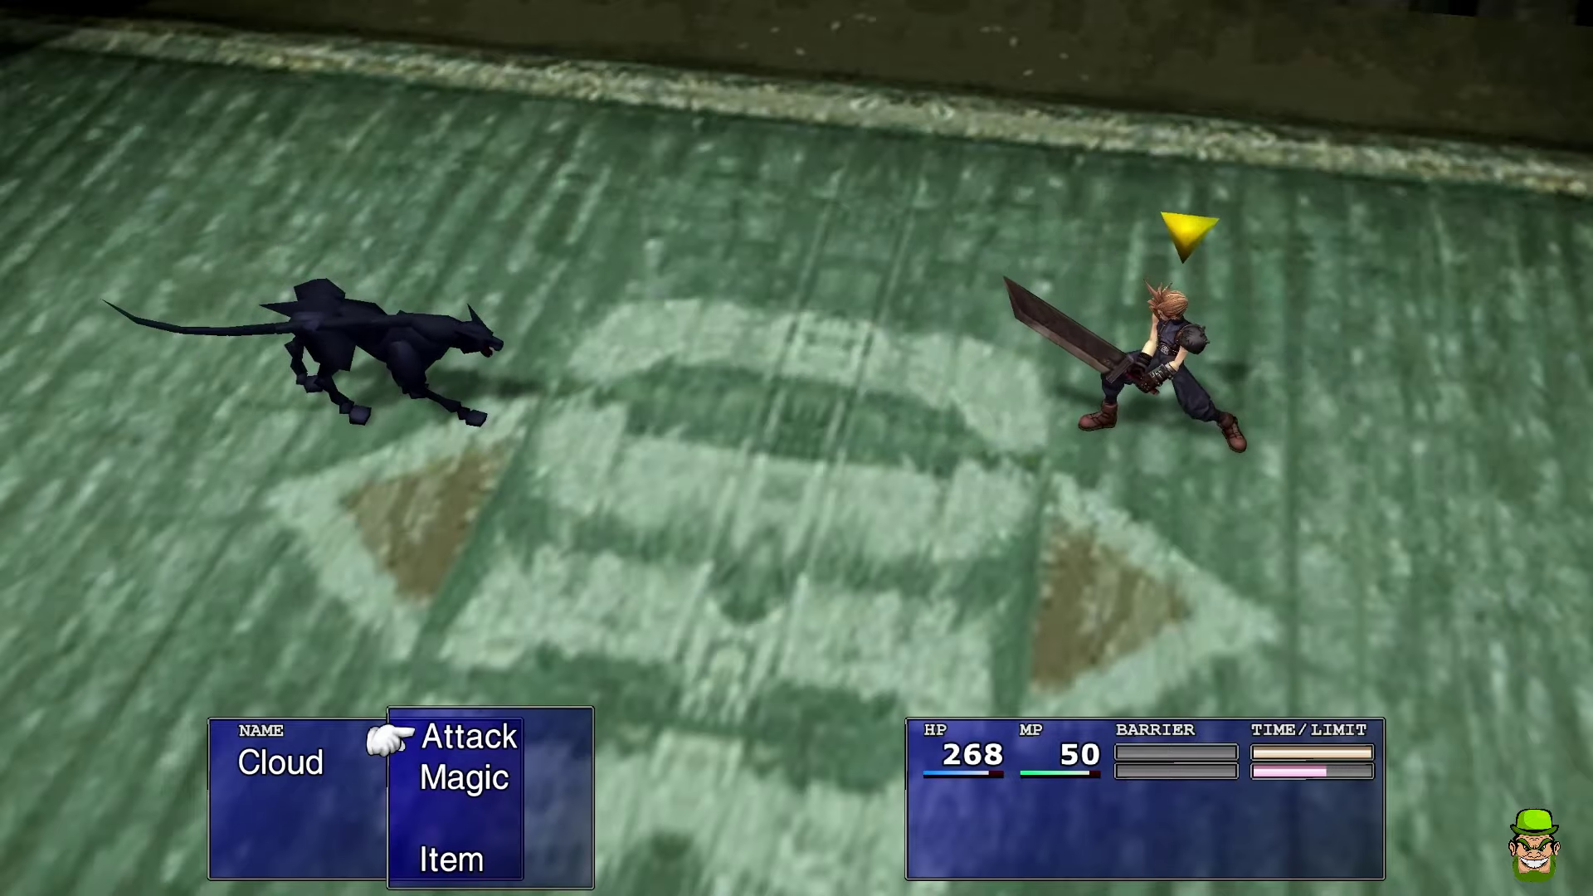
{"action": "key", "text": "Return"}
{"action": "key", "text": "Return"}
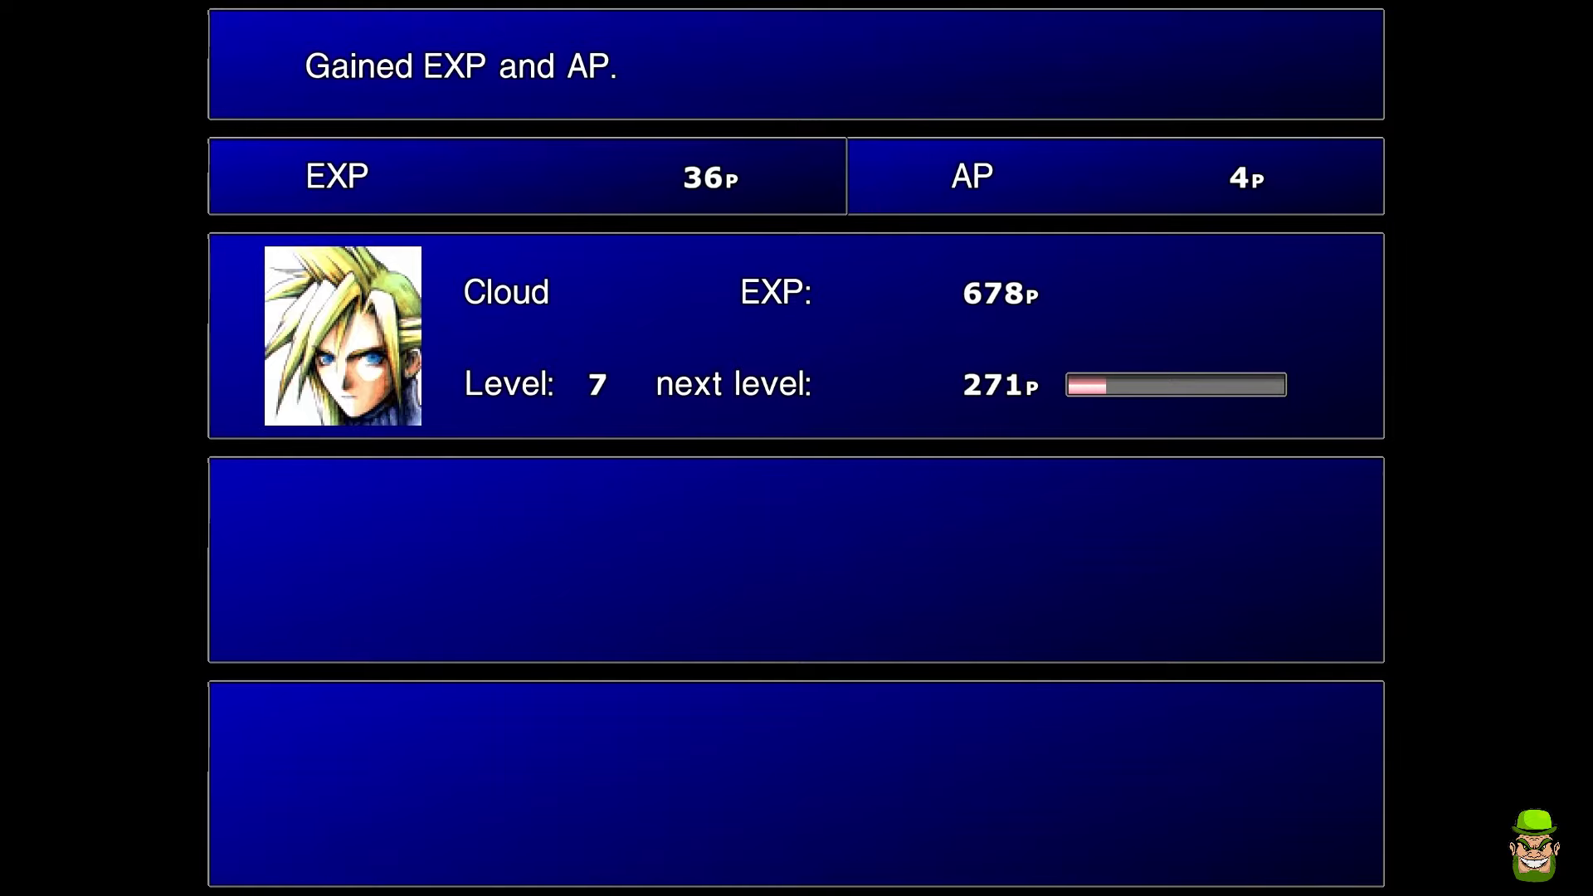
{"action": "key", "text": "Return"}
{"action": "key", "text": "Return"}
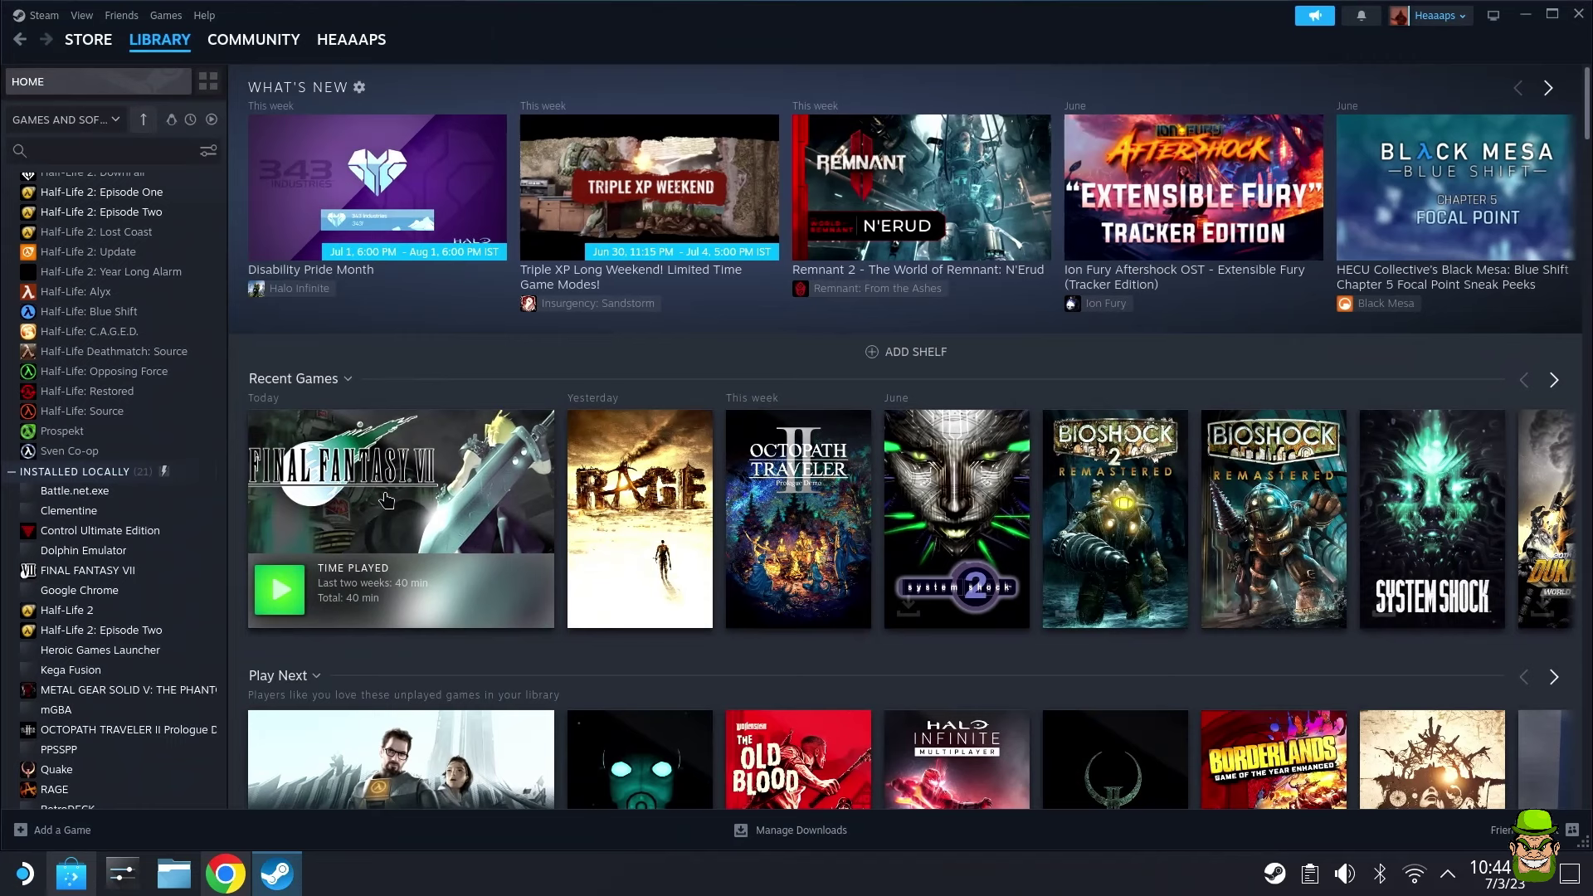
View the FINAL FANTASY VII page in the Steam library, leaving Steam minimized
{"action": "left_click", "coordinate": [383, 503]}
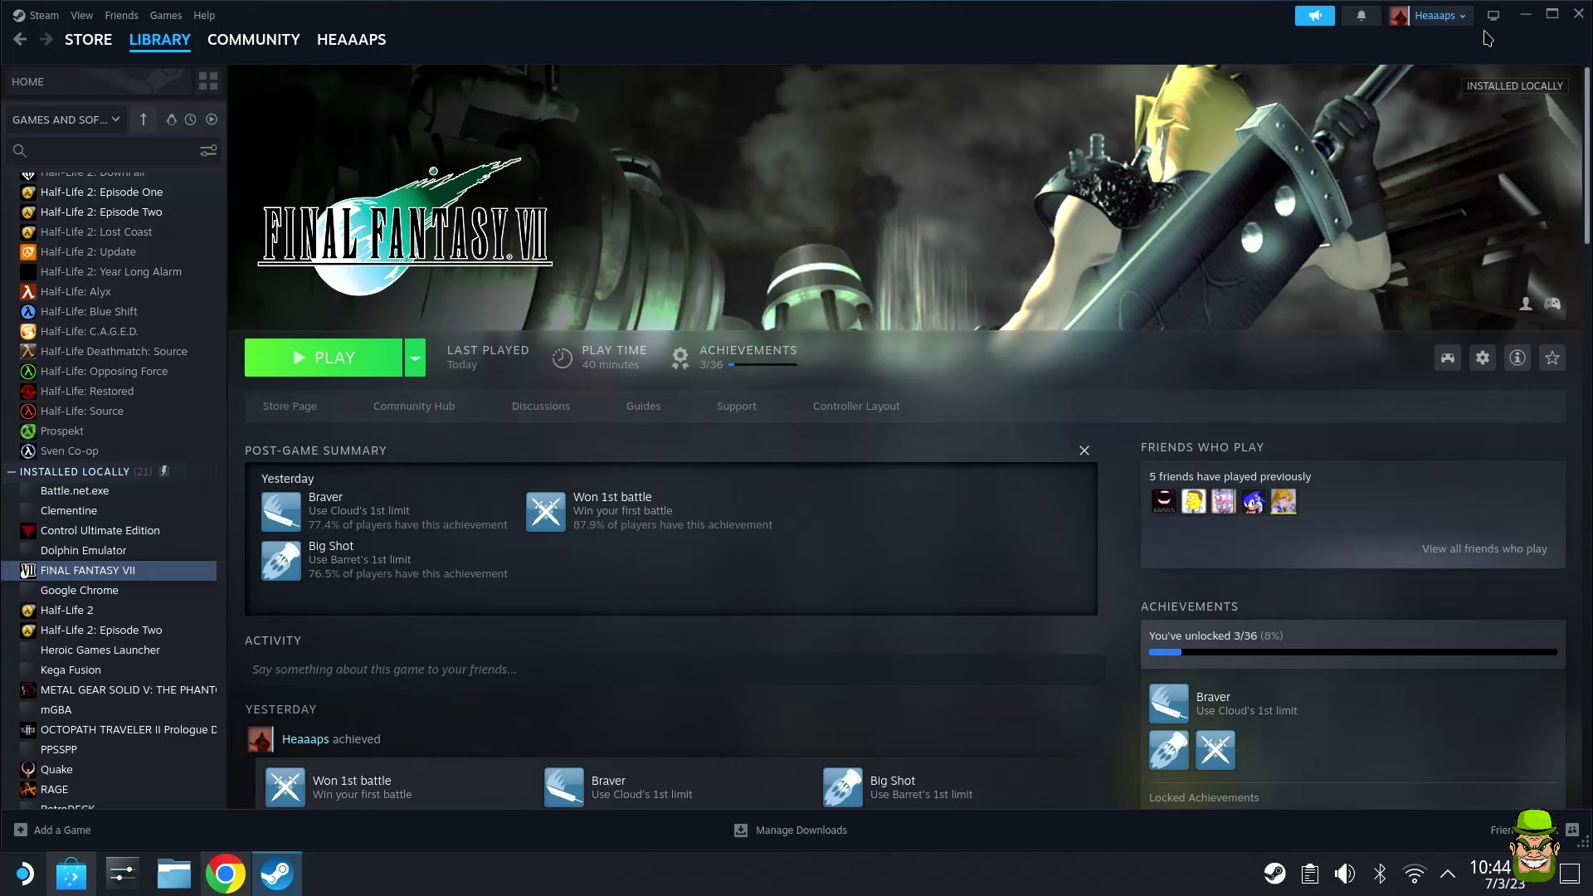
{"action": "left_click", "coordinate": [1527, 15]}
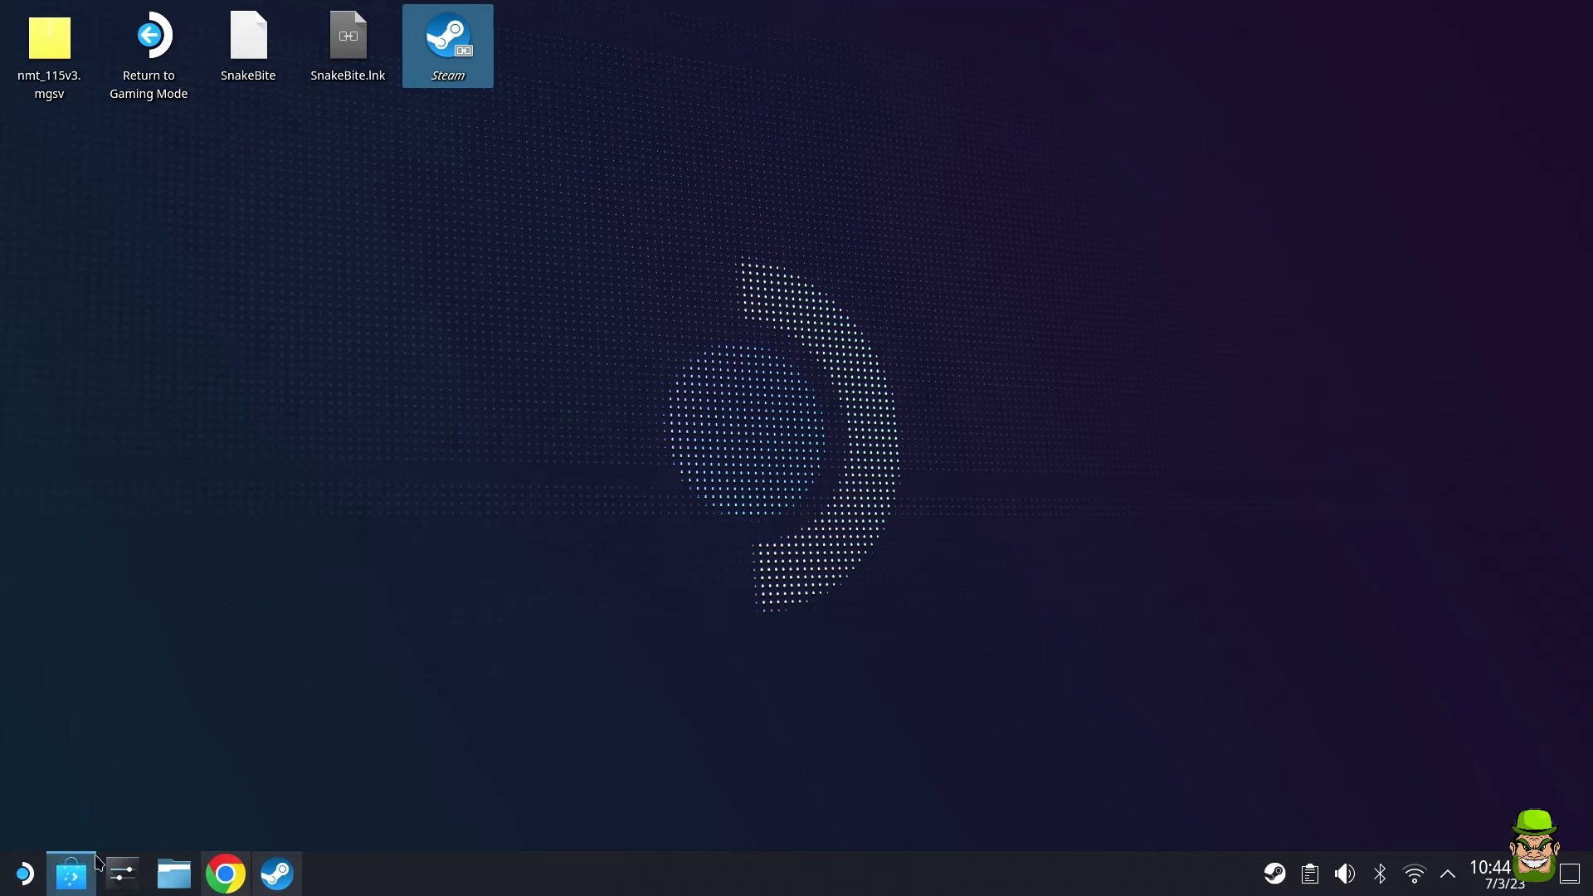
{"action": "mouse_move", "coordinate": [79, 887]}
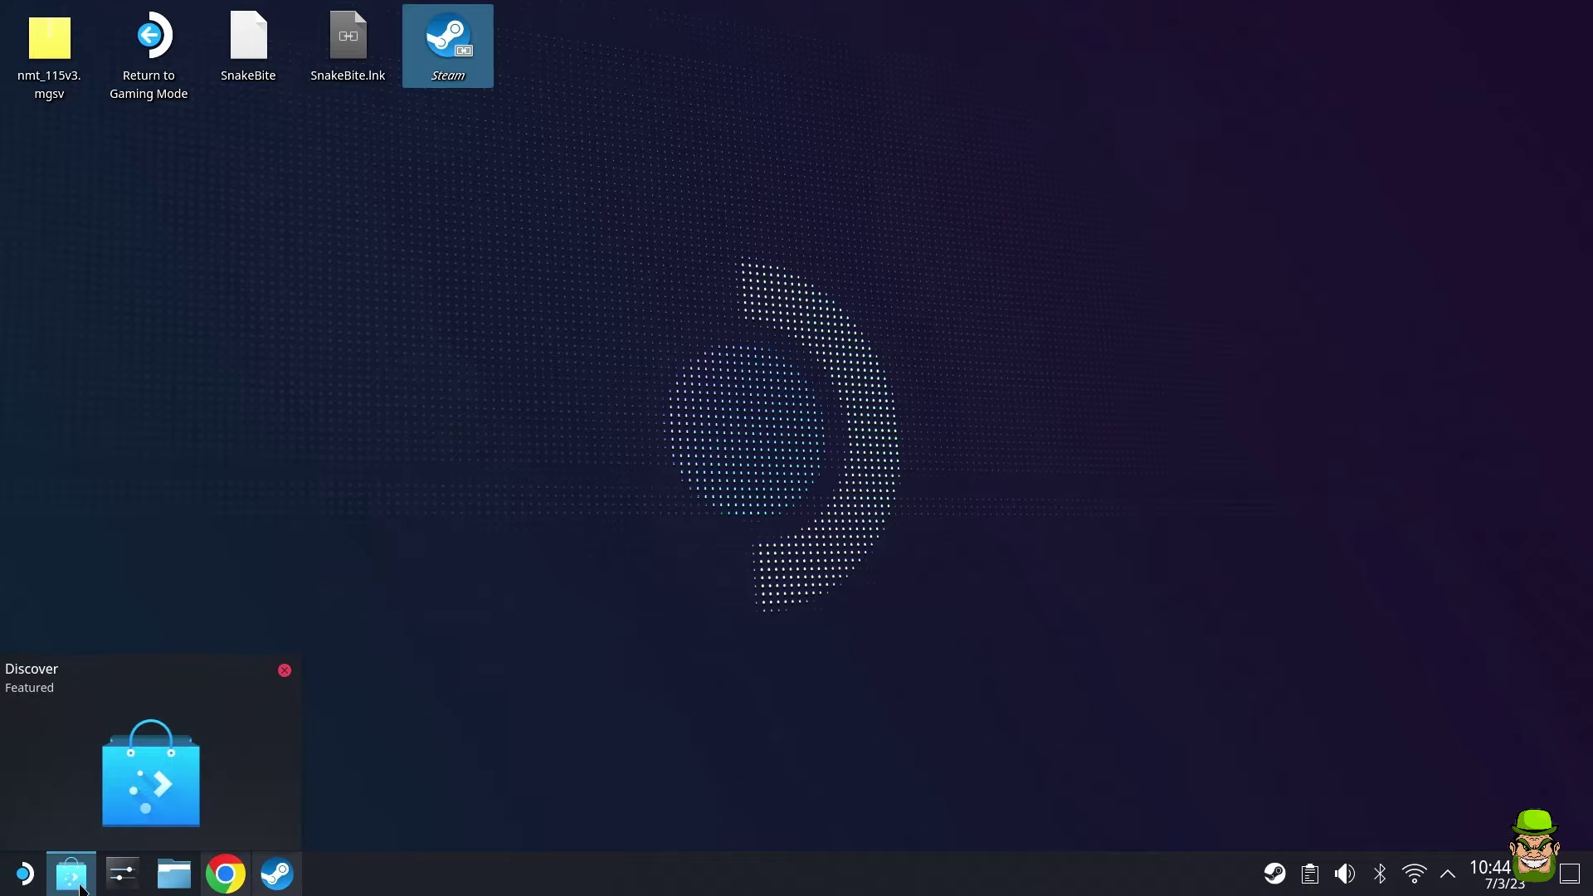
{"action": "left_click", "coordinate": [267, 884]}
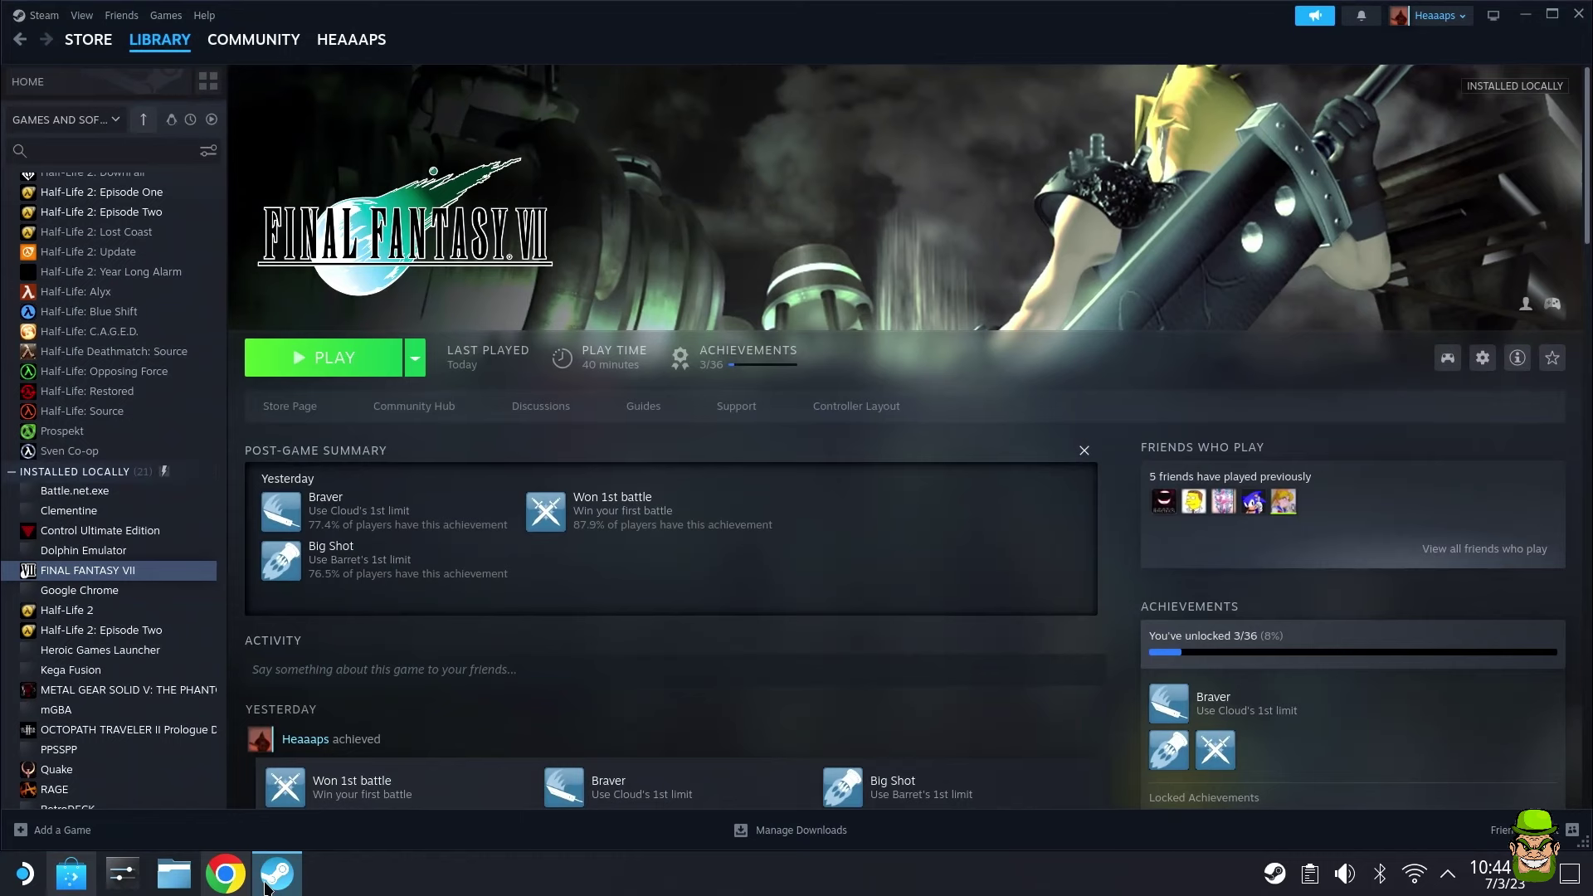
{"action": "left_click", "coordinate": [267, 884]}
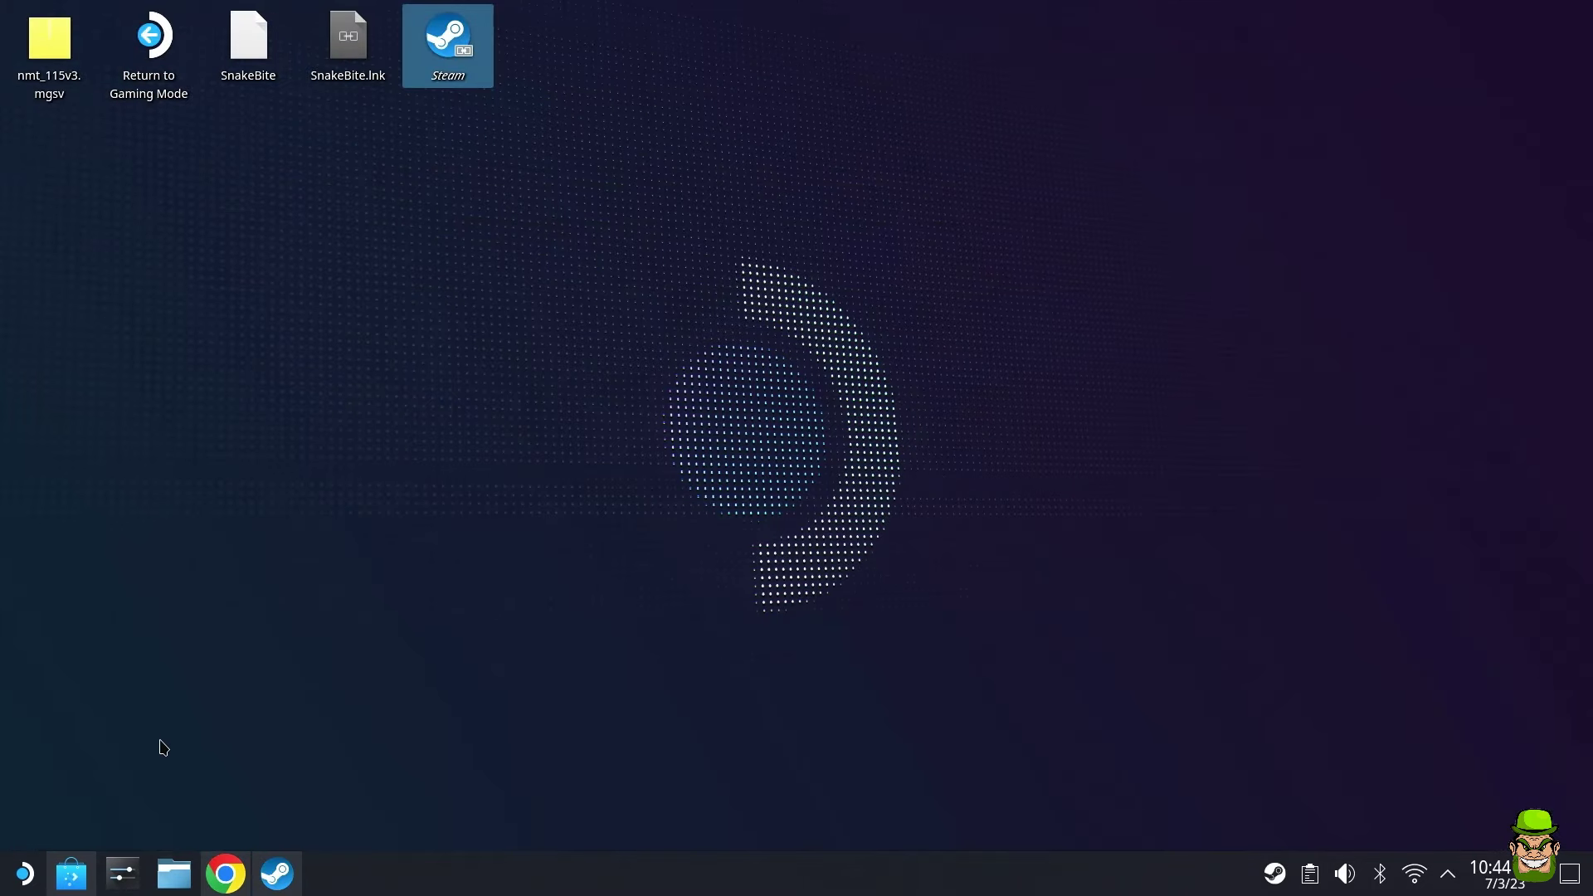
Switch to Chrome and read the 7H-SteamDeck-Fix repository's README installation steps, leaving the browser minimized
{"action": "left_click", "coordinate": [225, 874]}
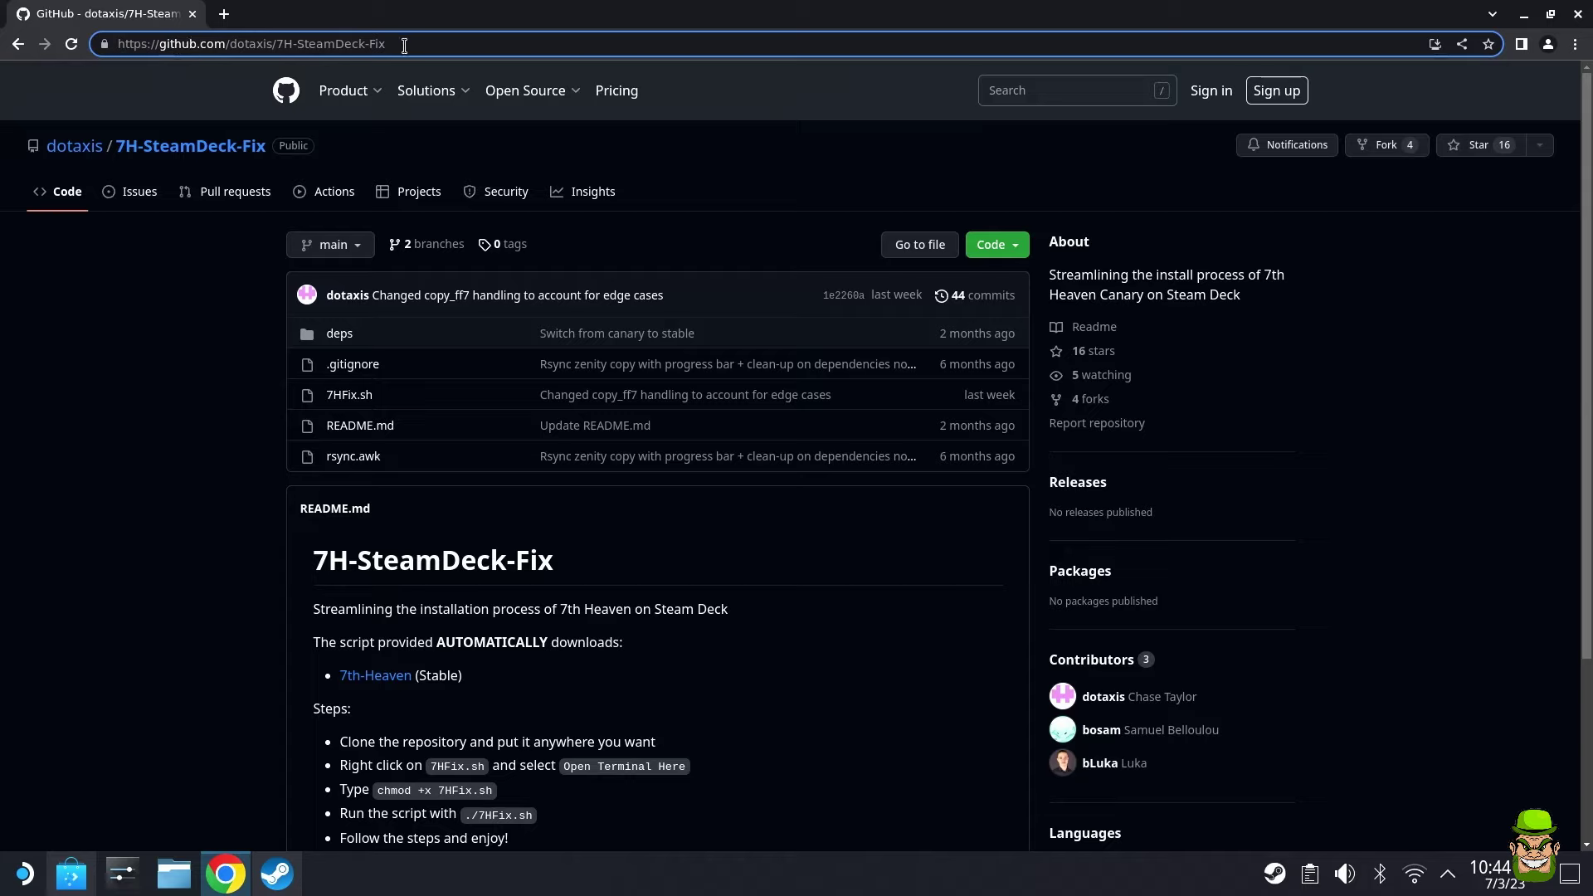
{"action": "scroll", "coordinate": [719, 617], "scroll_direction": "down", "scroll_amount": 3}
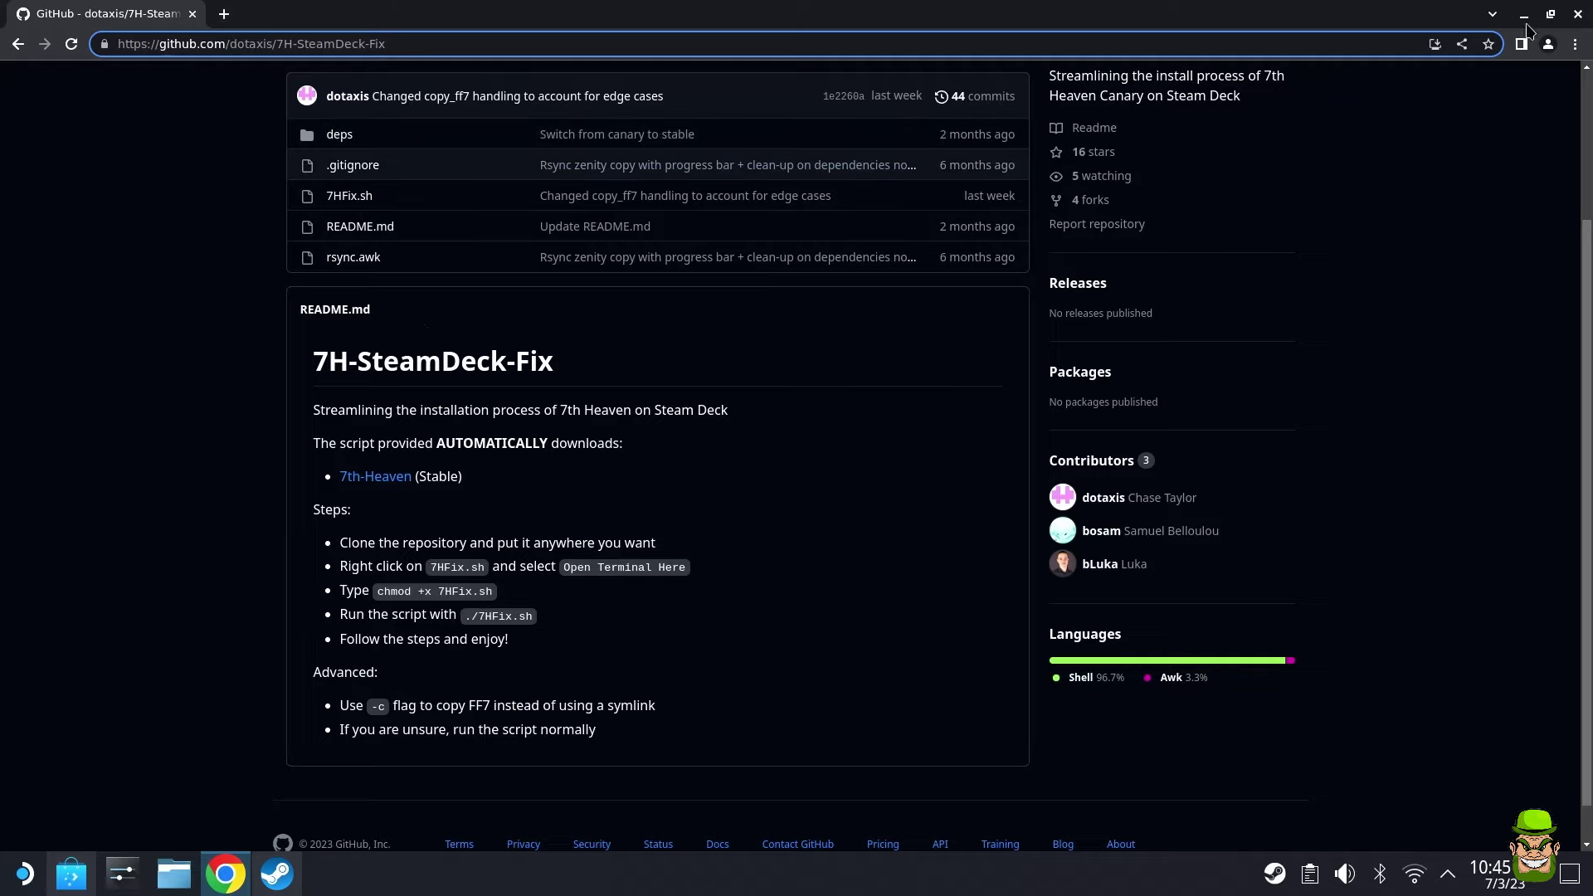
{"action": "left_click", "coordinate": [1526, 22]}
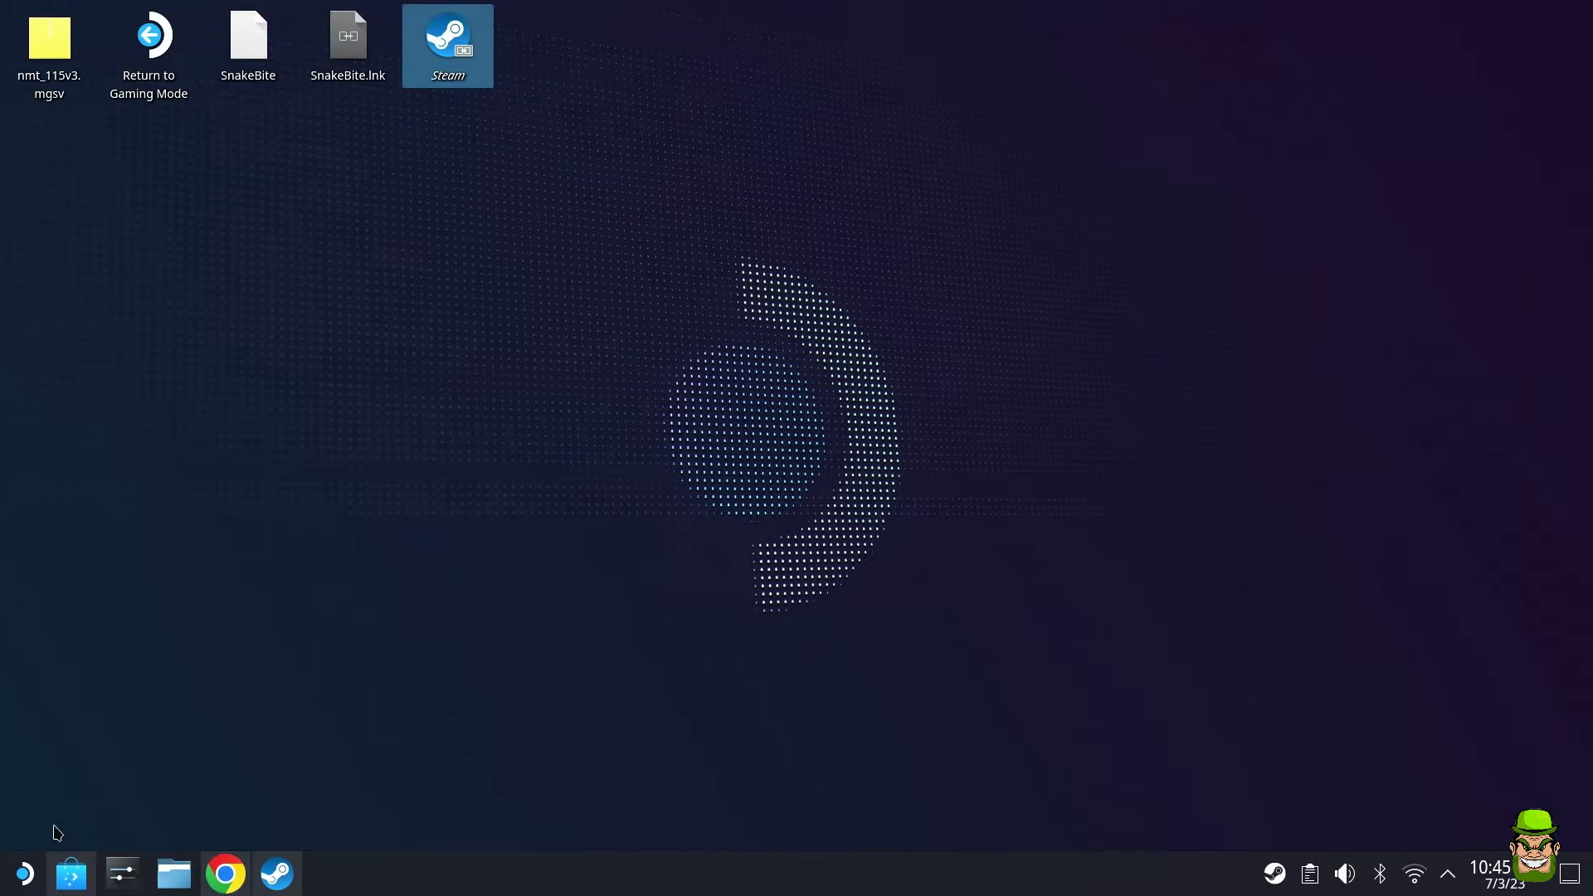
Open Discover and search for protontricks
{"action": "left_click", "coordinate": [70, 876]}
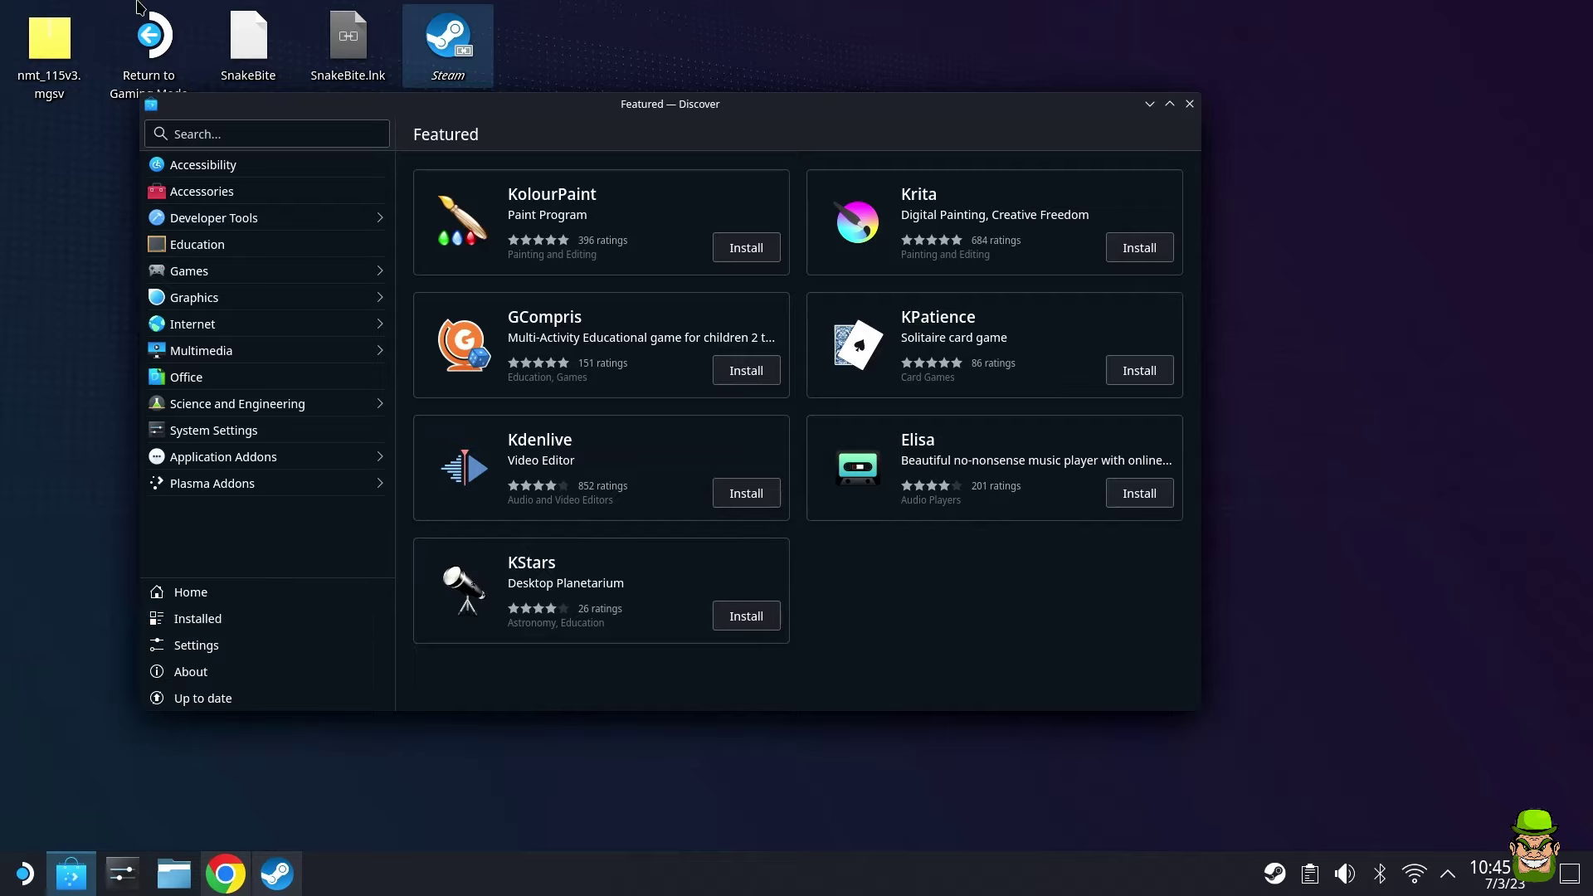
{"action": "left_click", "coordinate": [338, 129]}
{"action": "type", "text": "p"}
{"action": "type", "text": "rotontirk"}
{"action": "key", "text": "BackSpace"}
{"action": "key", "text": "BackSpace"}
{"action": "key", "text": "BackSpace"}
{"action": "type", "text": "ricks"}
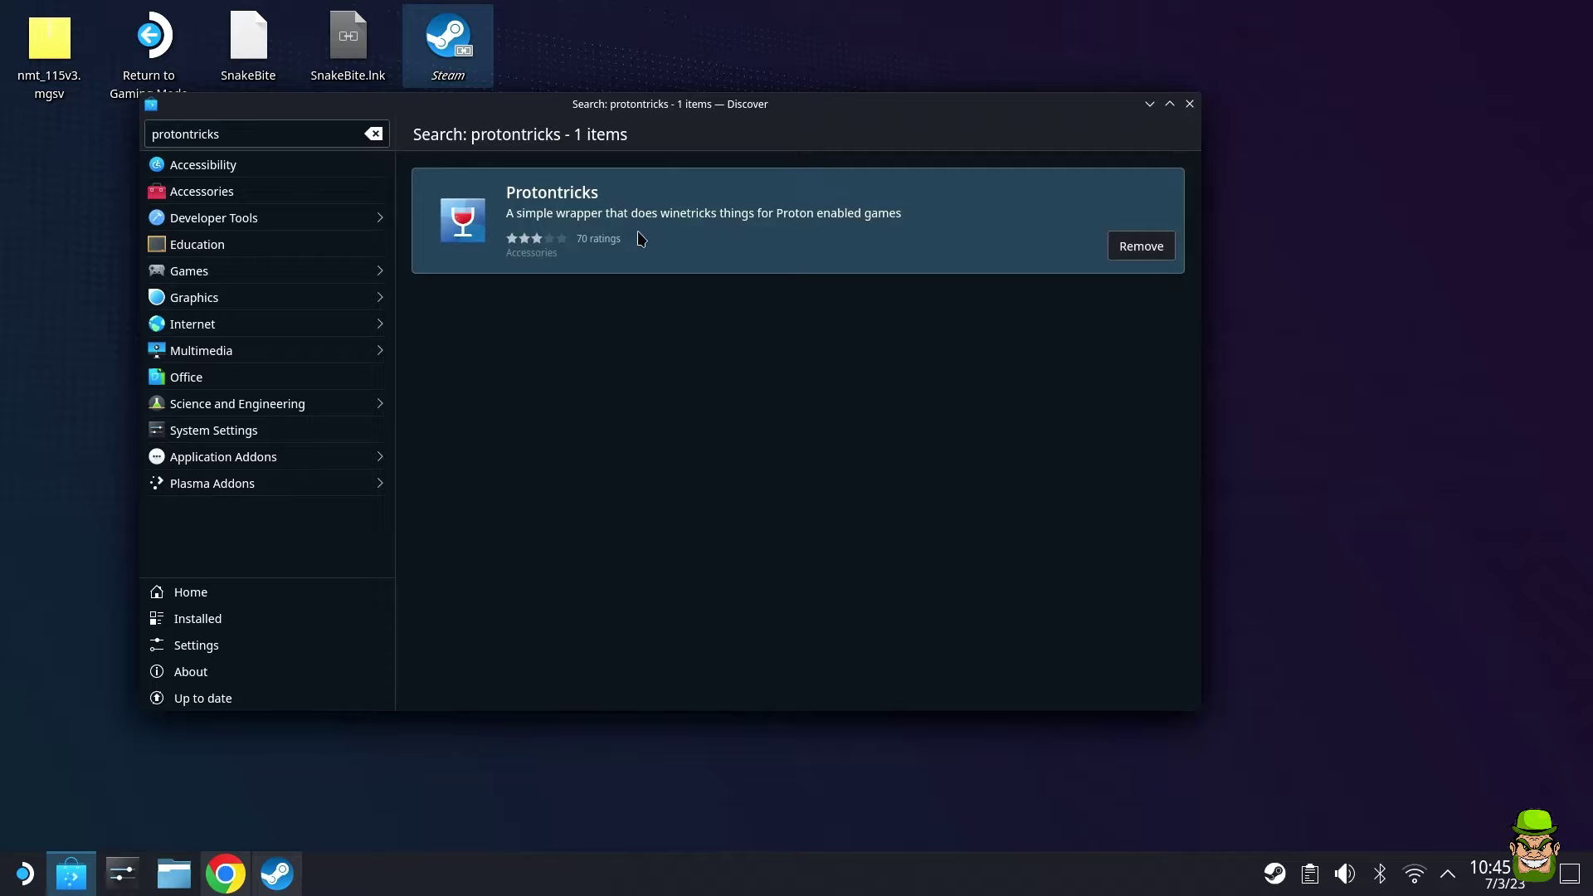
Replace the Discover search with konsole
{"action": "left_click", "coordinate": [372, 136]}
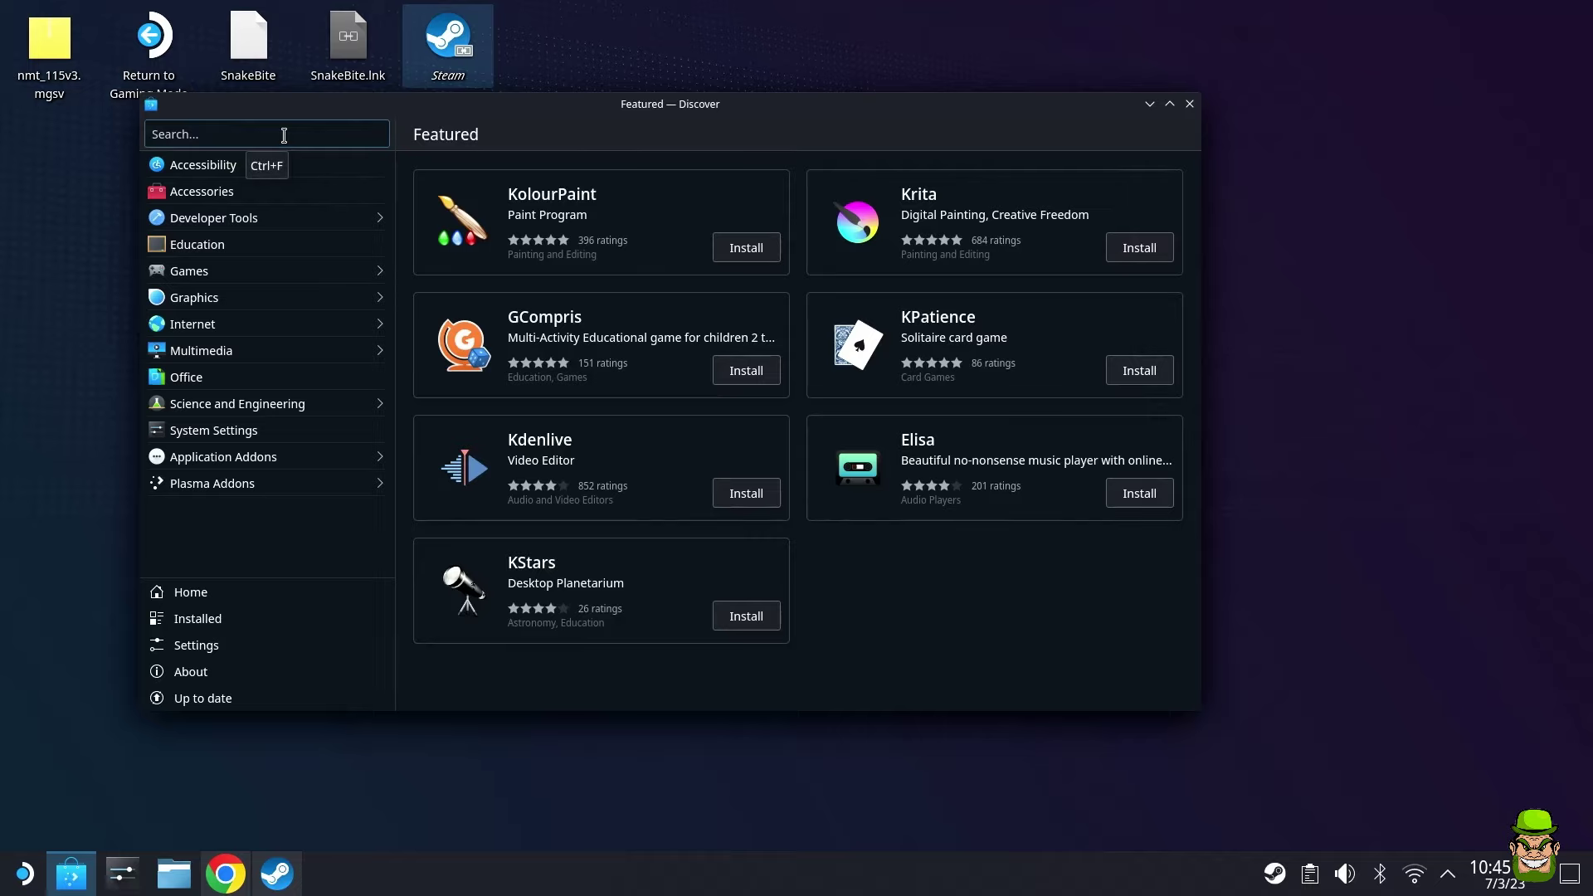
{"action": "type", "text": "konsole"}
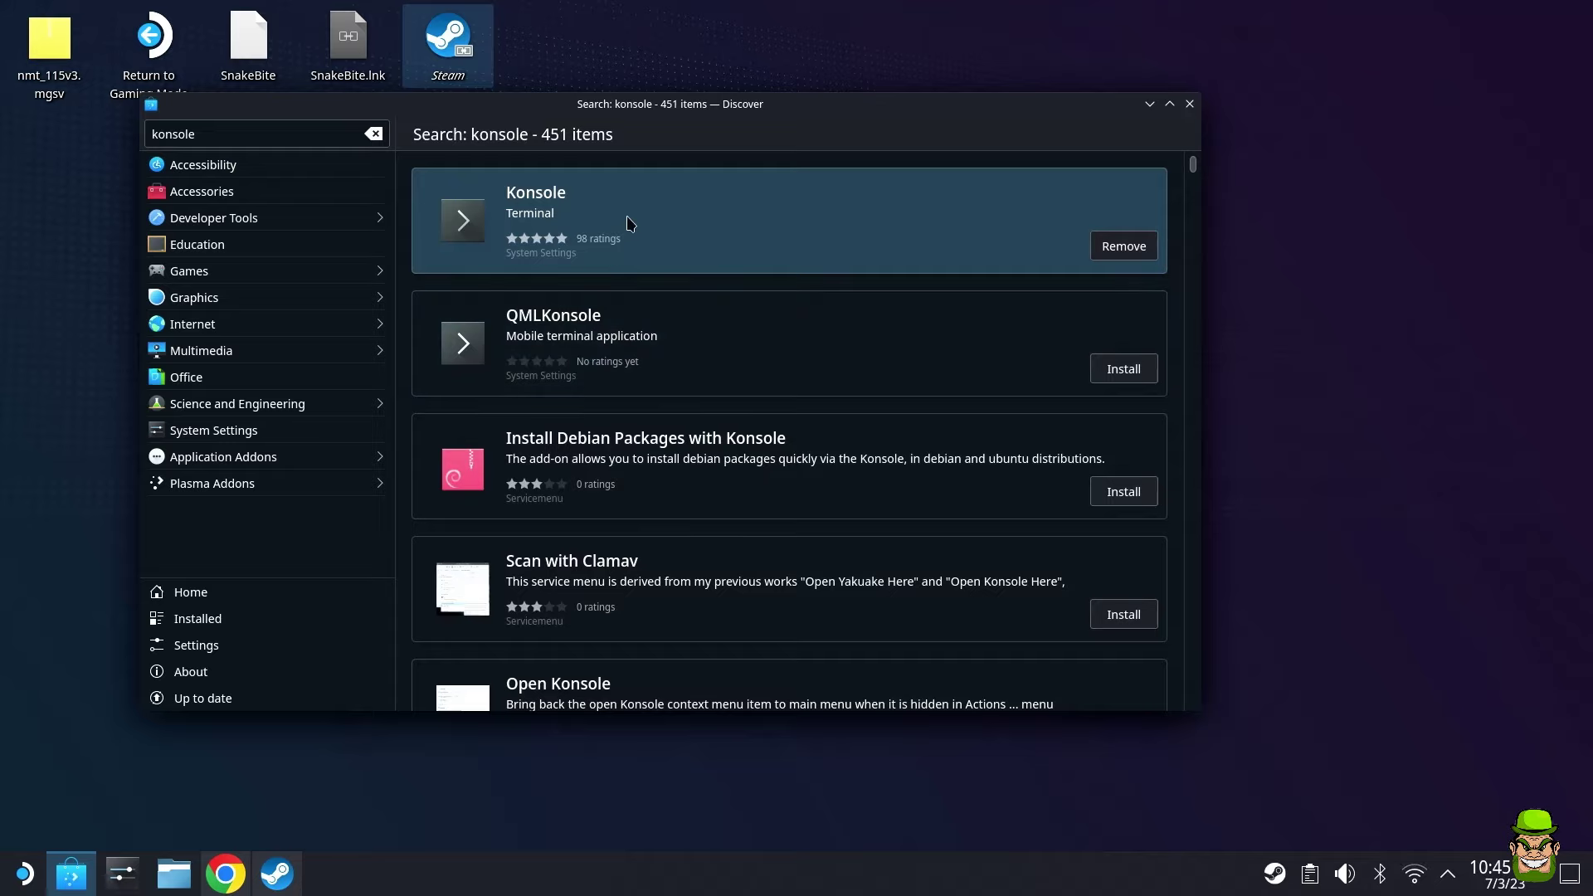
Search Discover for flatseal and launch Flatseal from its application page
{"action": "left_click", "coordinate": [373, 133]}
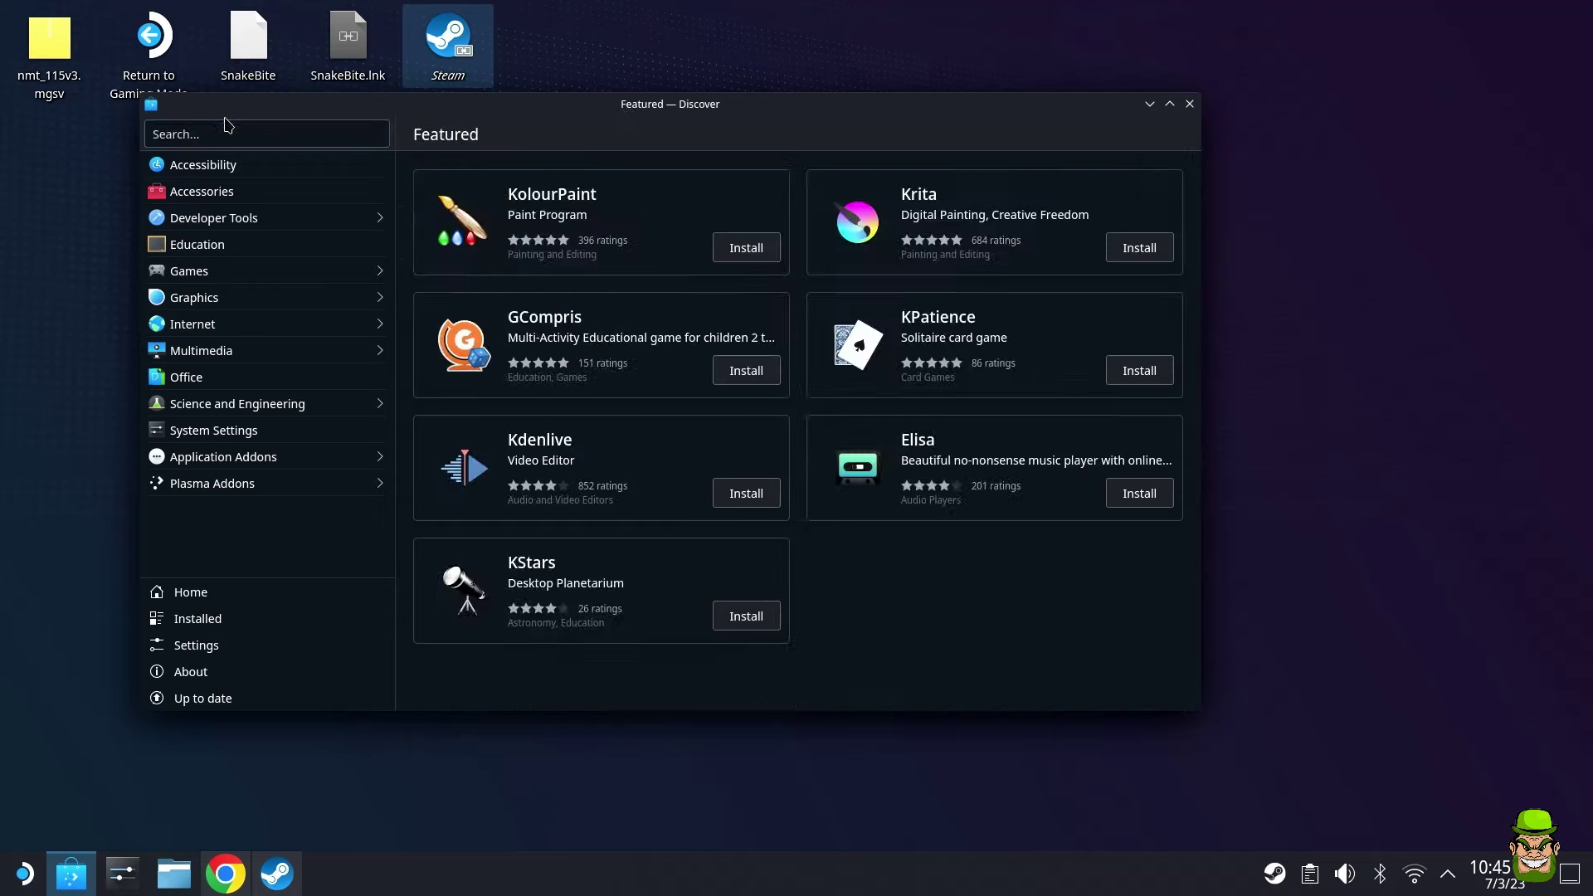
{"action": "left_click", "coordinate": [244, 135]}
{"action": "type", "text": "flatseal"}
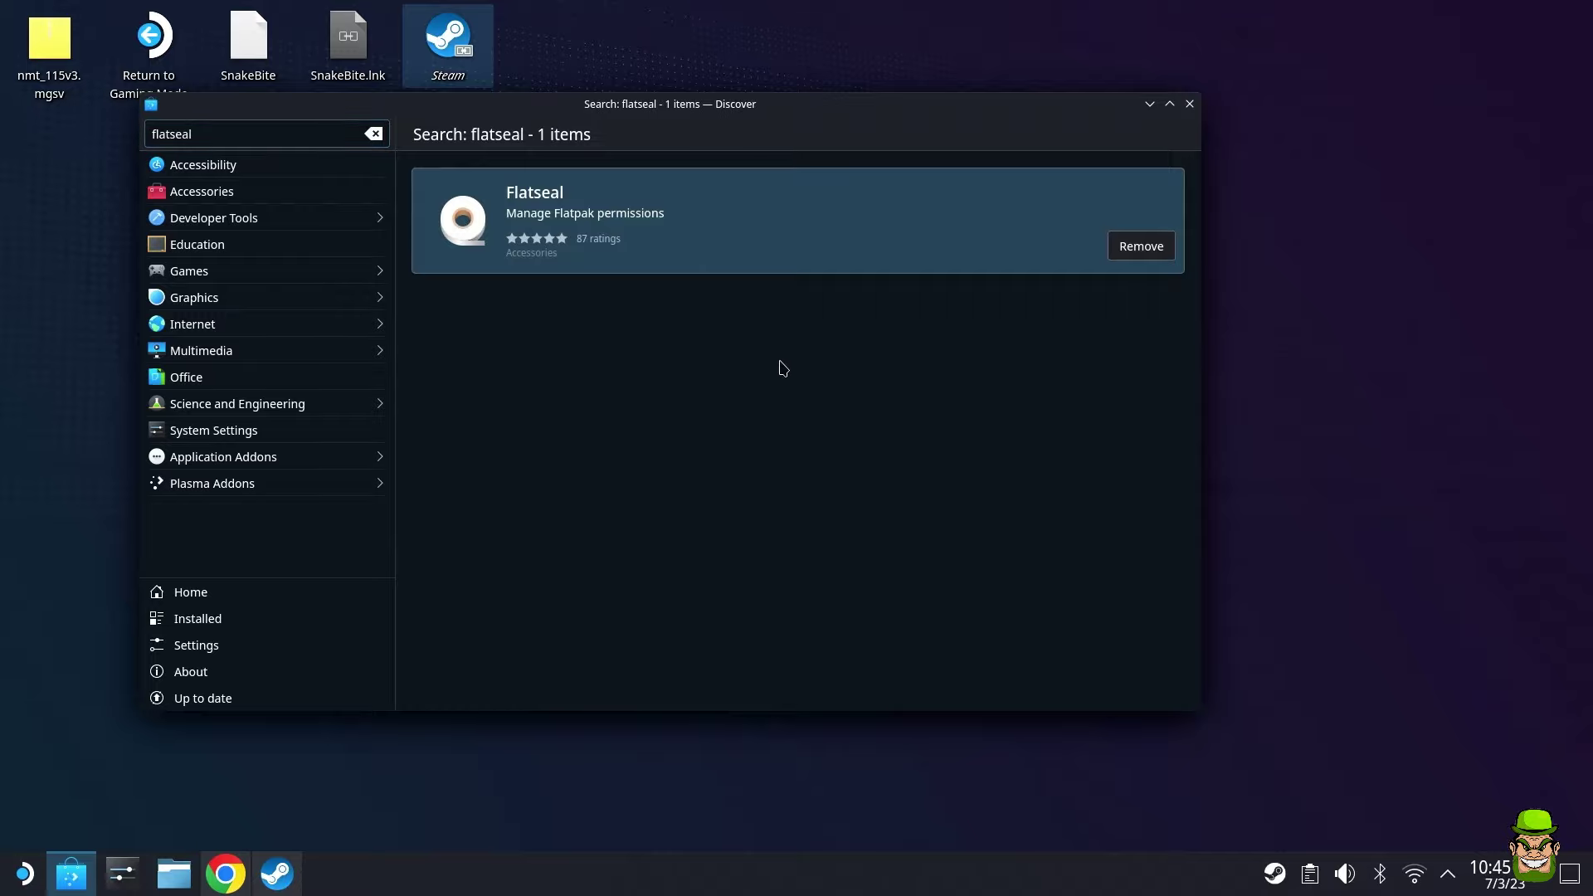
{"action": "left_click", "coordinate": [649, 230]}
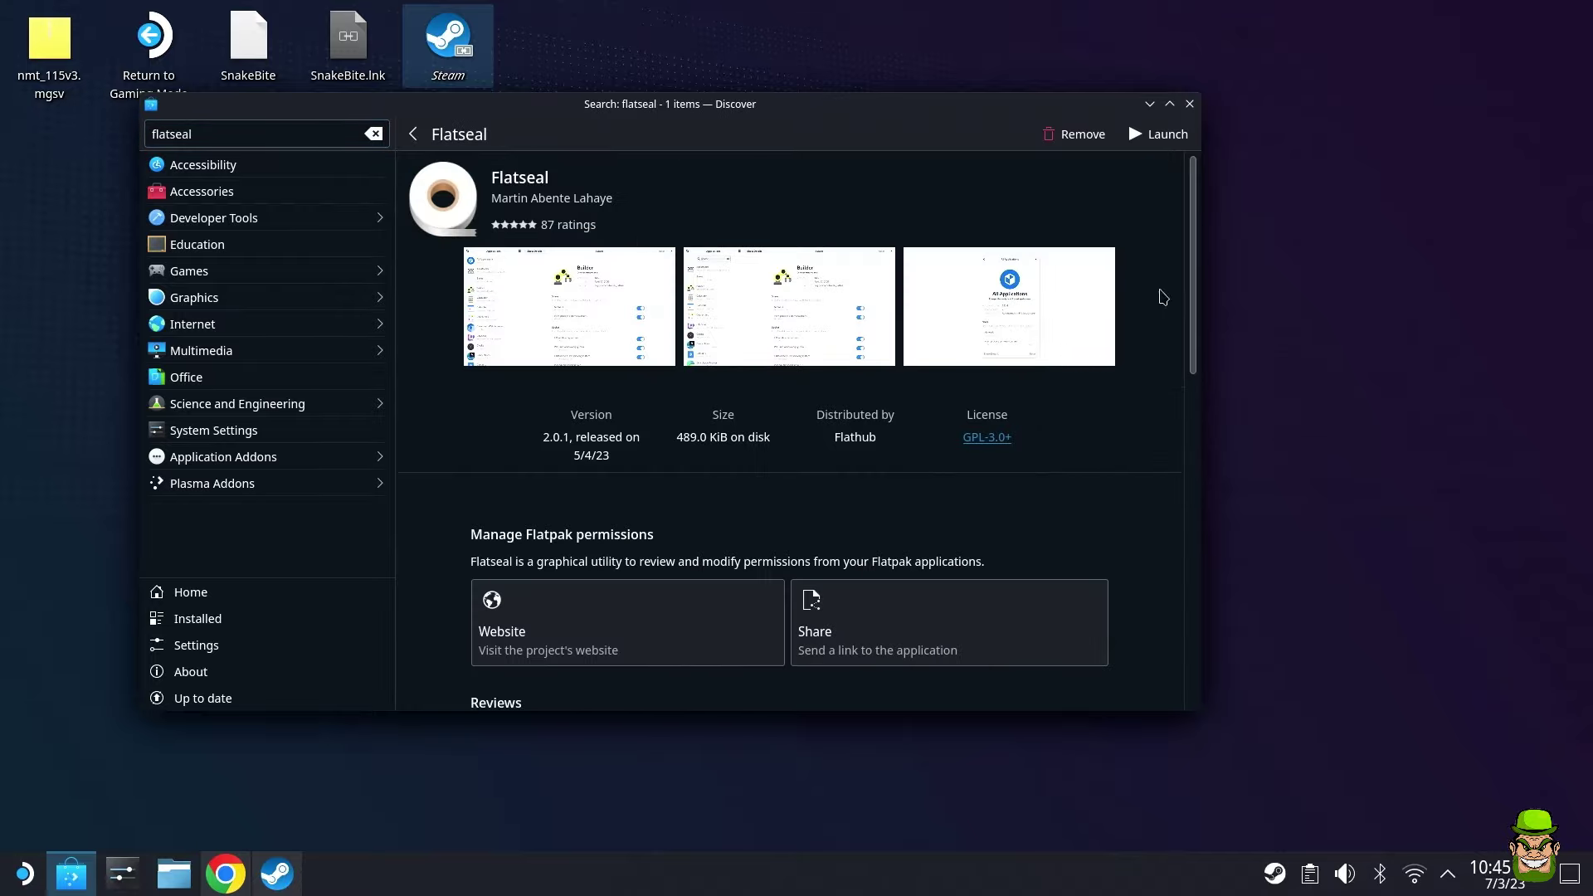
{"action": "left_click", "coordinate": [1161, 133]}
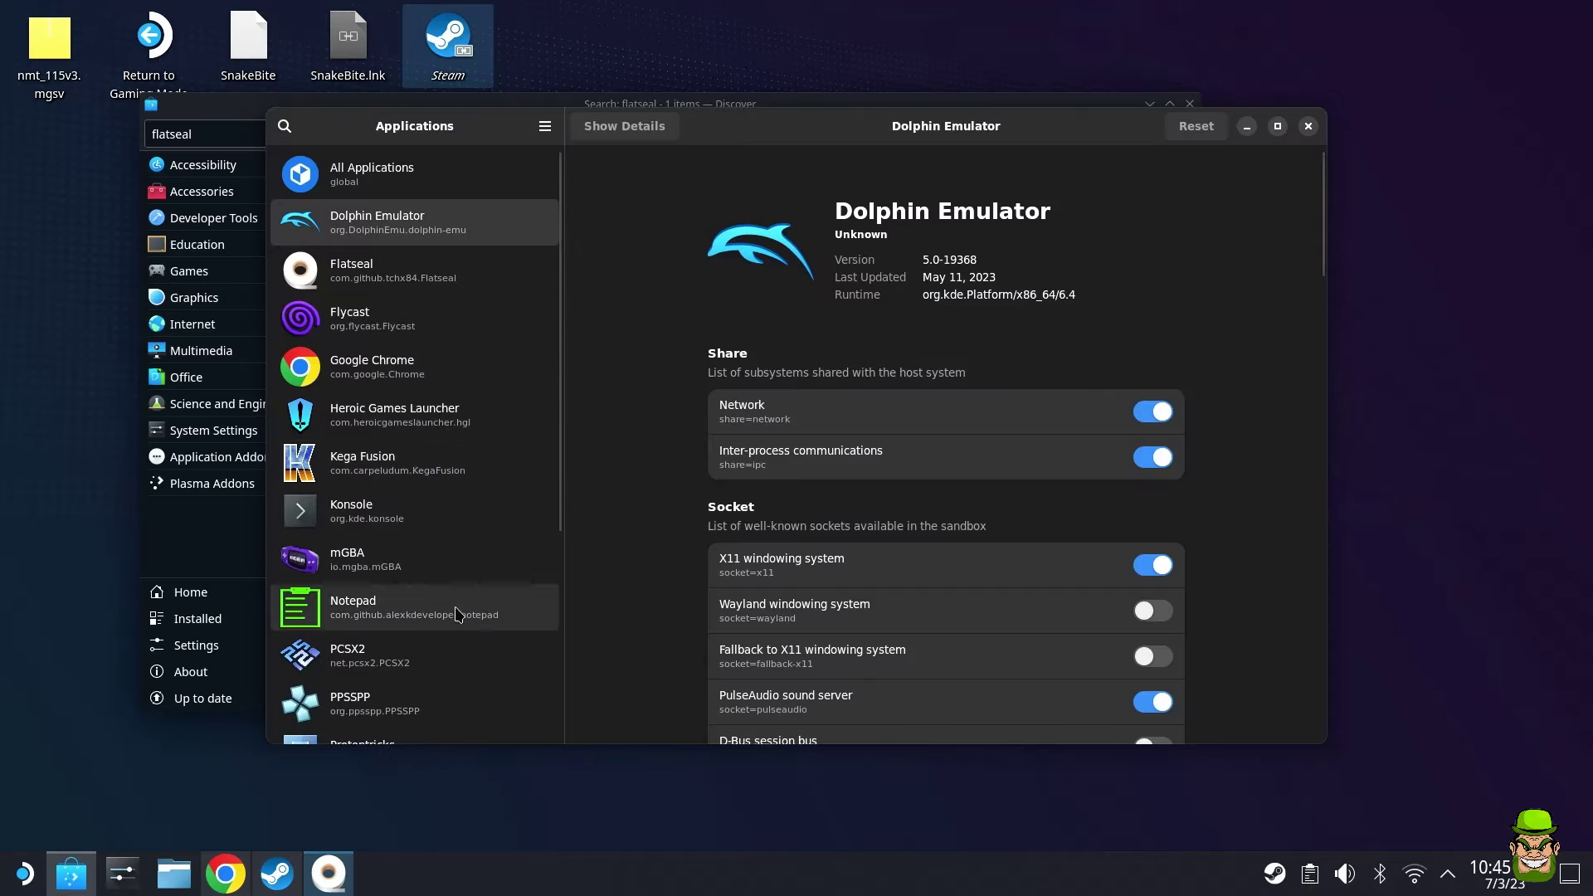
Select Konsole in Flatseal, review its permissions, and reset them to their defaults
{"action": "left_click", "coordinate": [380, 520]}
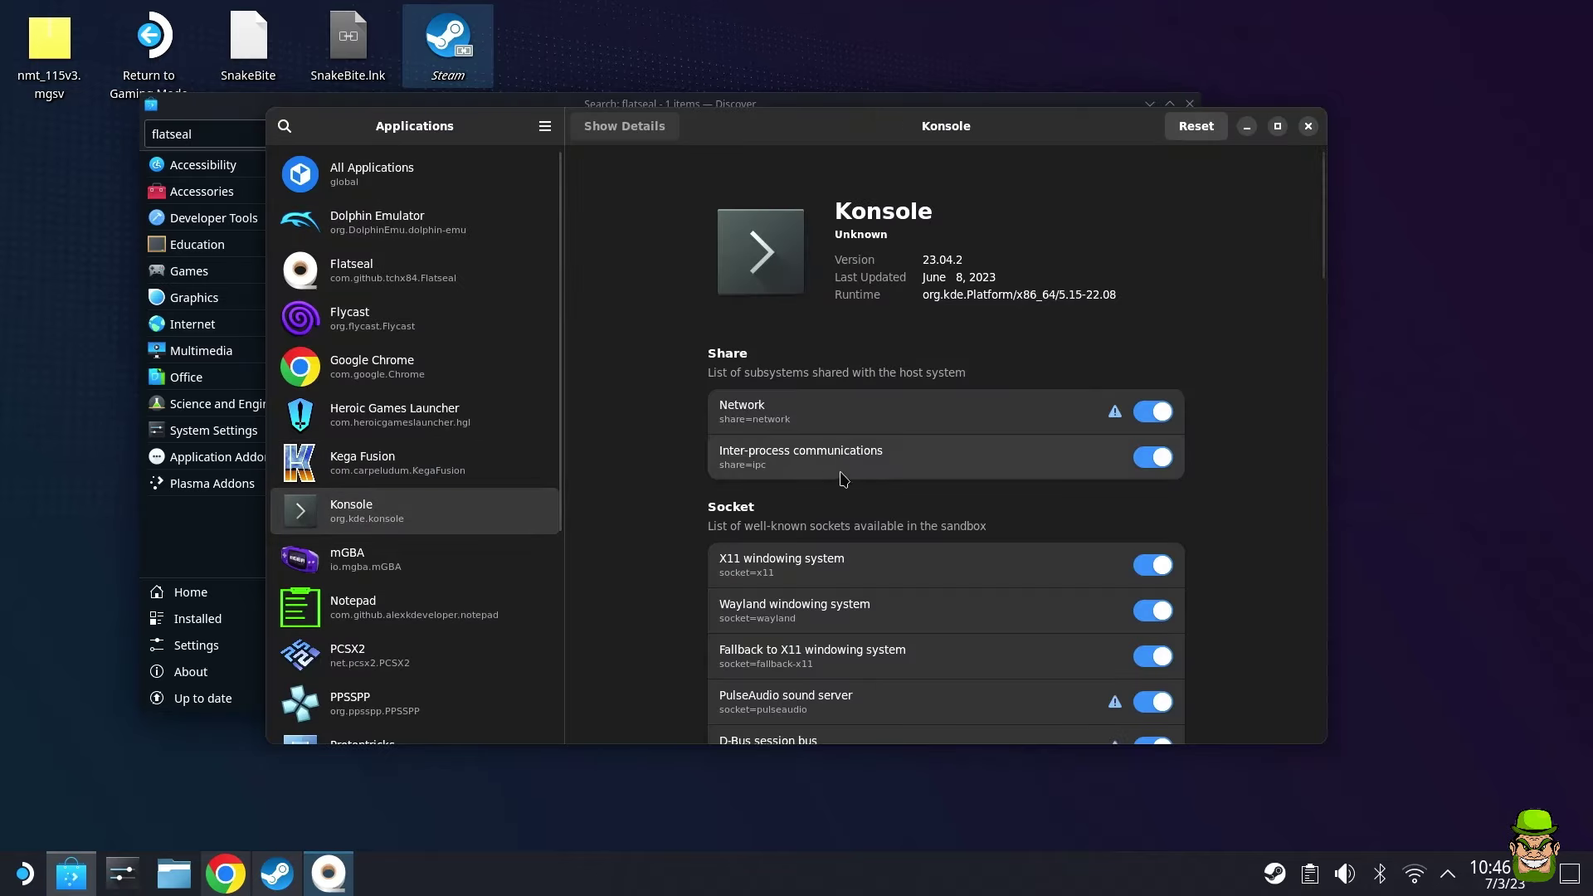
{"action": "scroll", "coordinate": [889, 378], "scroll_direction": "down", "scroll_amount": 8}
{"action": "scroll", "coordinate": [880, 406], "scroll_direction": "down", "scroll_amount": 3}
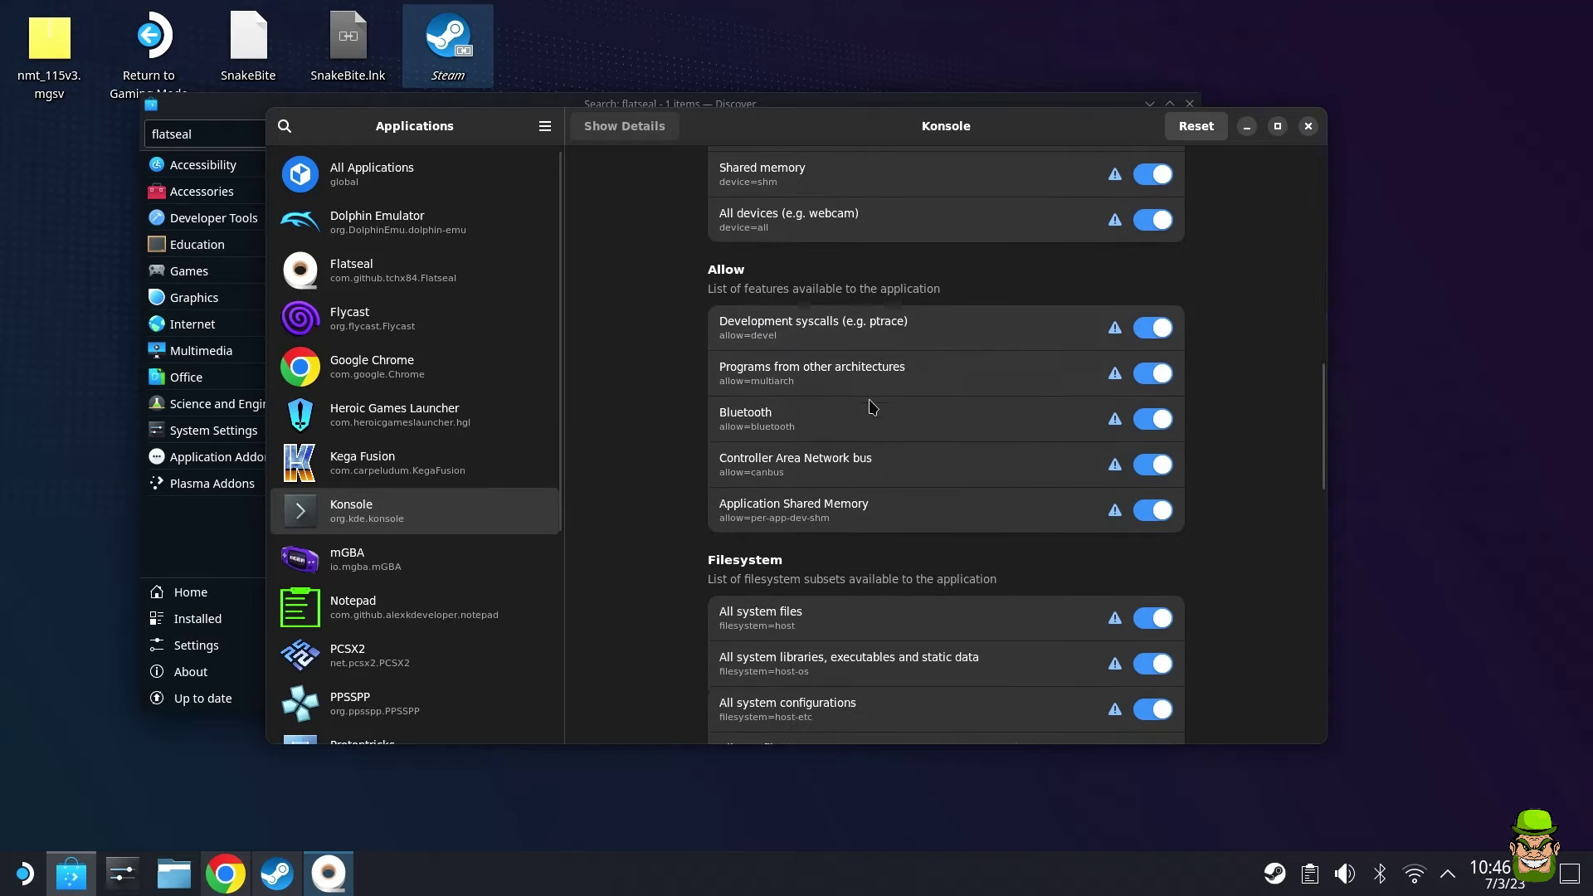
{"action": "scroll", "coordinate": [879, 406], "scroll_direction": "up", "scroll_amount": 12}
{"action": "left_click", "coordinate": [1194, 135]}
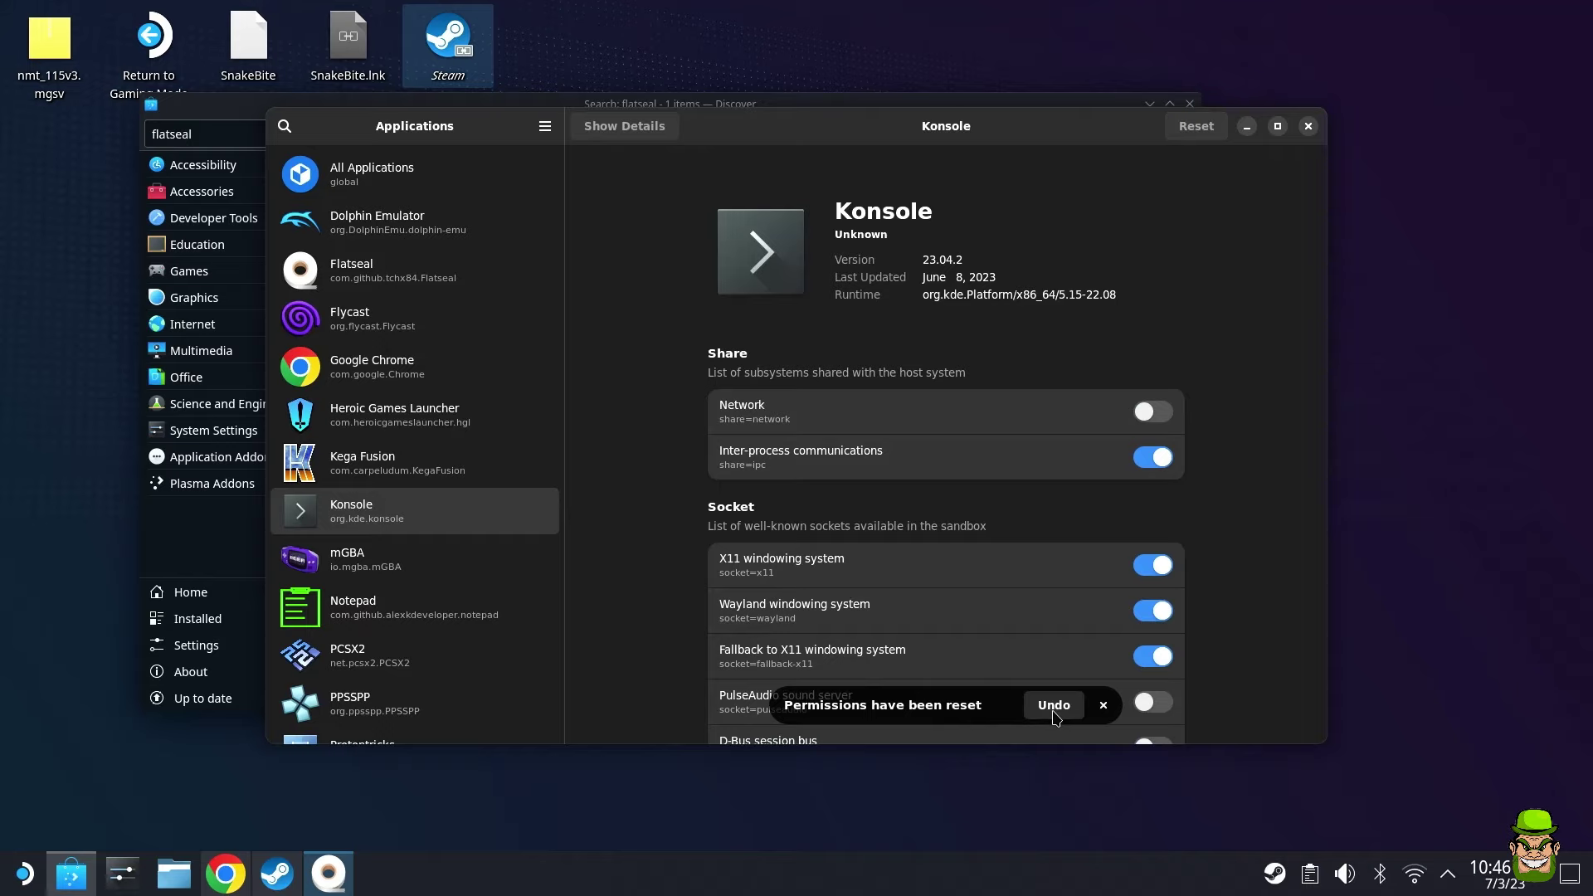
{"action": "left_click", "coordinate": [1104, 705]}
Grant Konsole filesystem access to all system files, system libraries, system configurations and user files, and close Flatseal and Discover
{"action": "scroll", "coordinate": [942, 420], "scroll_direction": "down", "scroll_amount": 10}
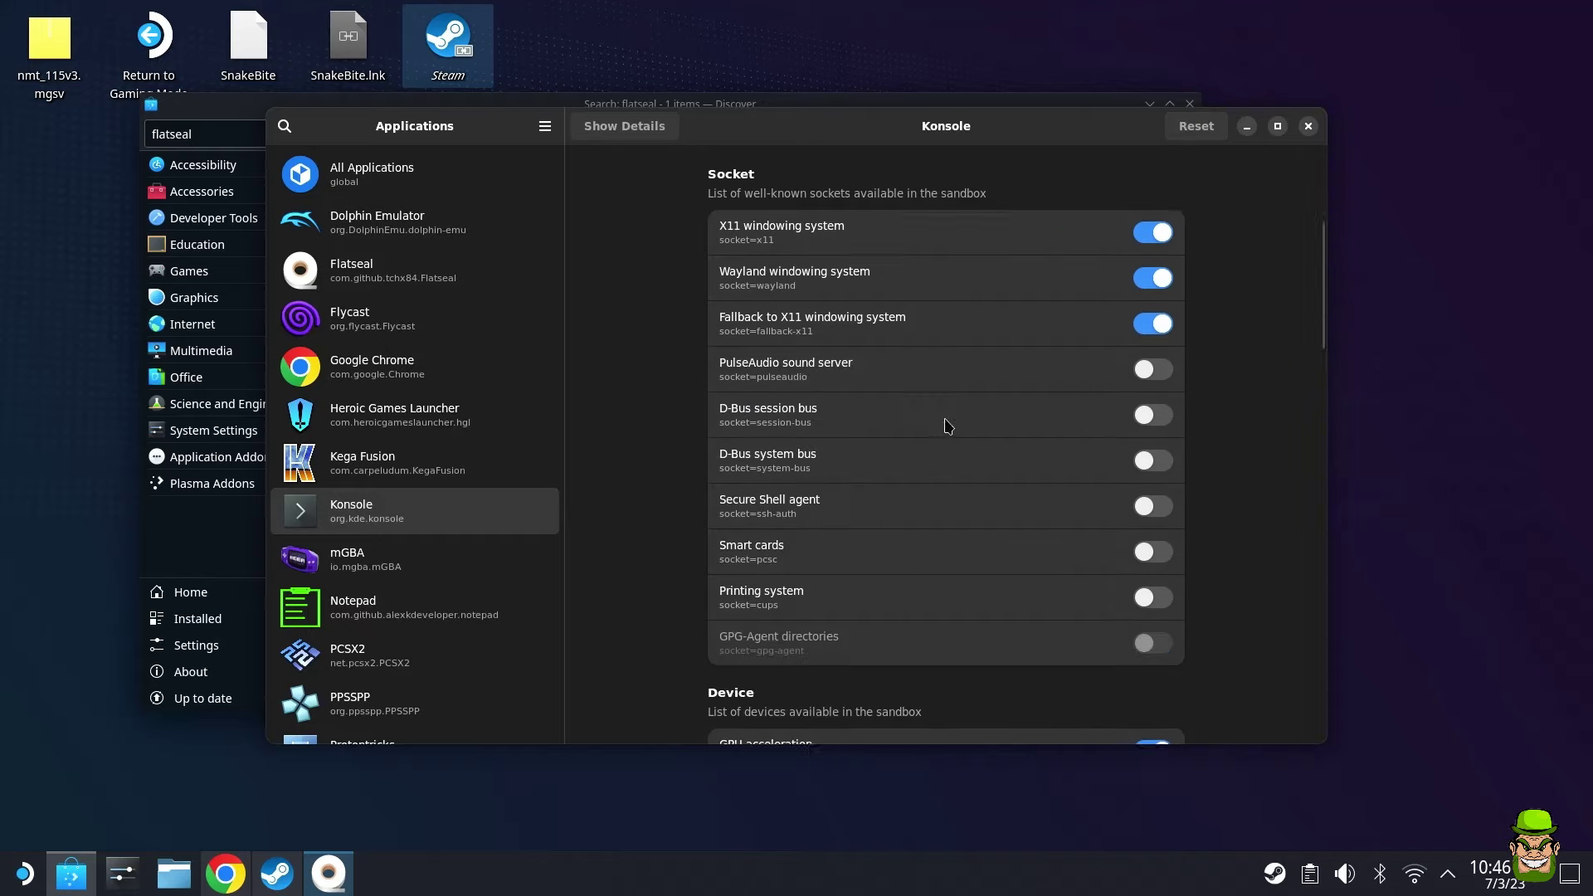
{"action": "scroll", "coordinate": [991, 389], "scroll_direction": "down", "scroll_amount": 6}
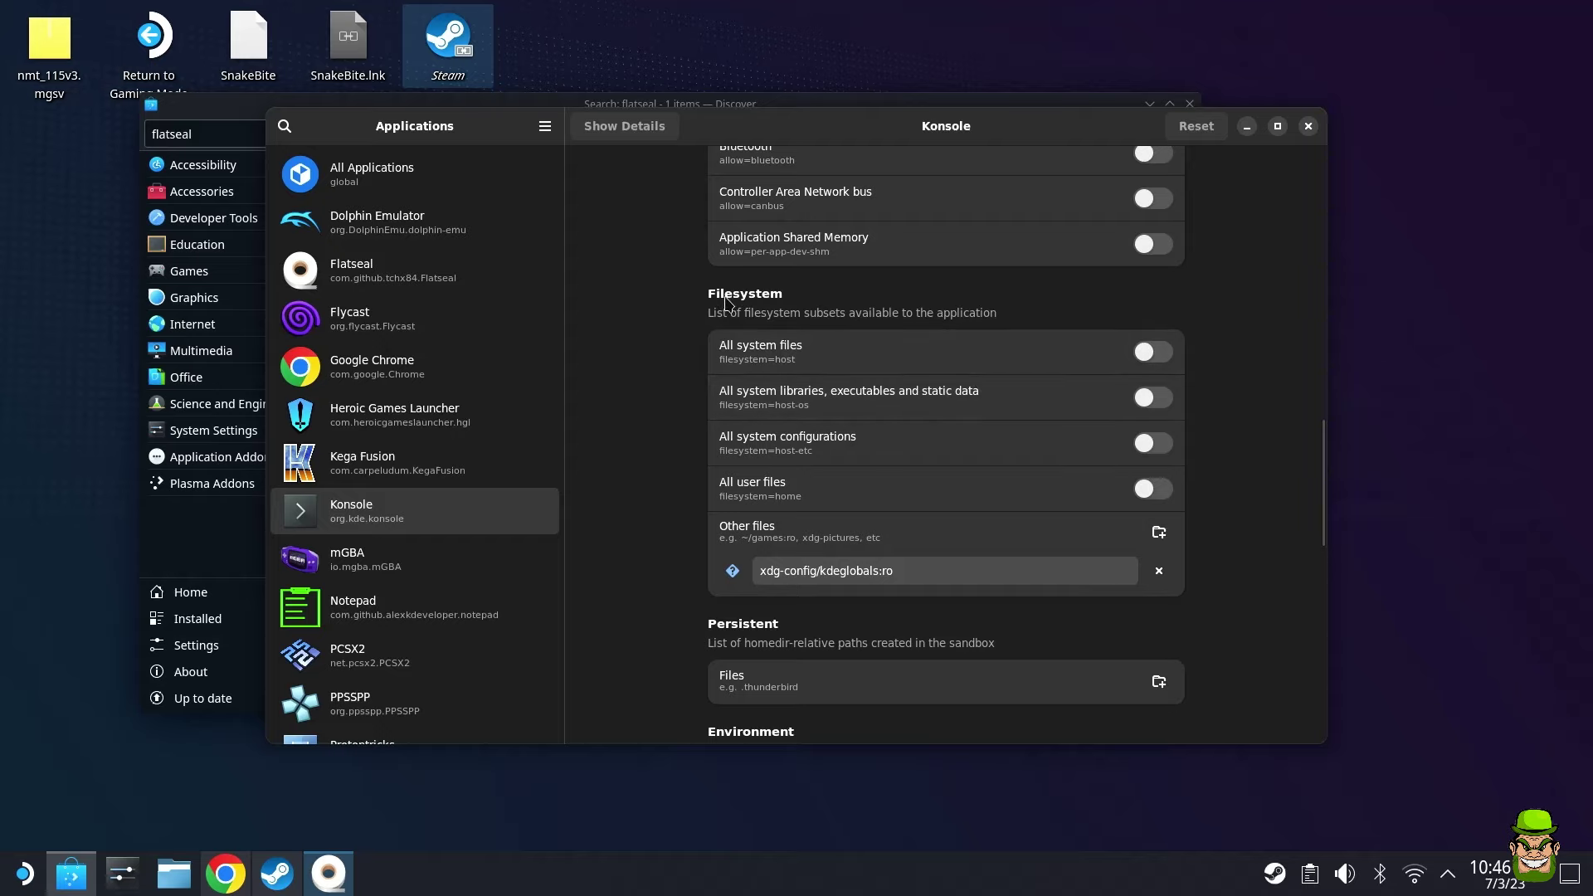
{"action": "left_click", "coordinate": [1143, 356]}
{"action": "left_click", "coordinate": [1152, 398]}
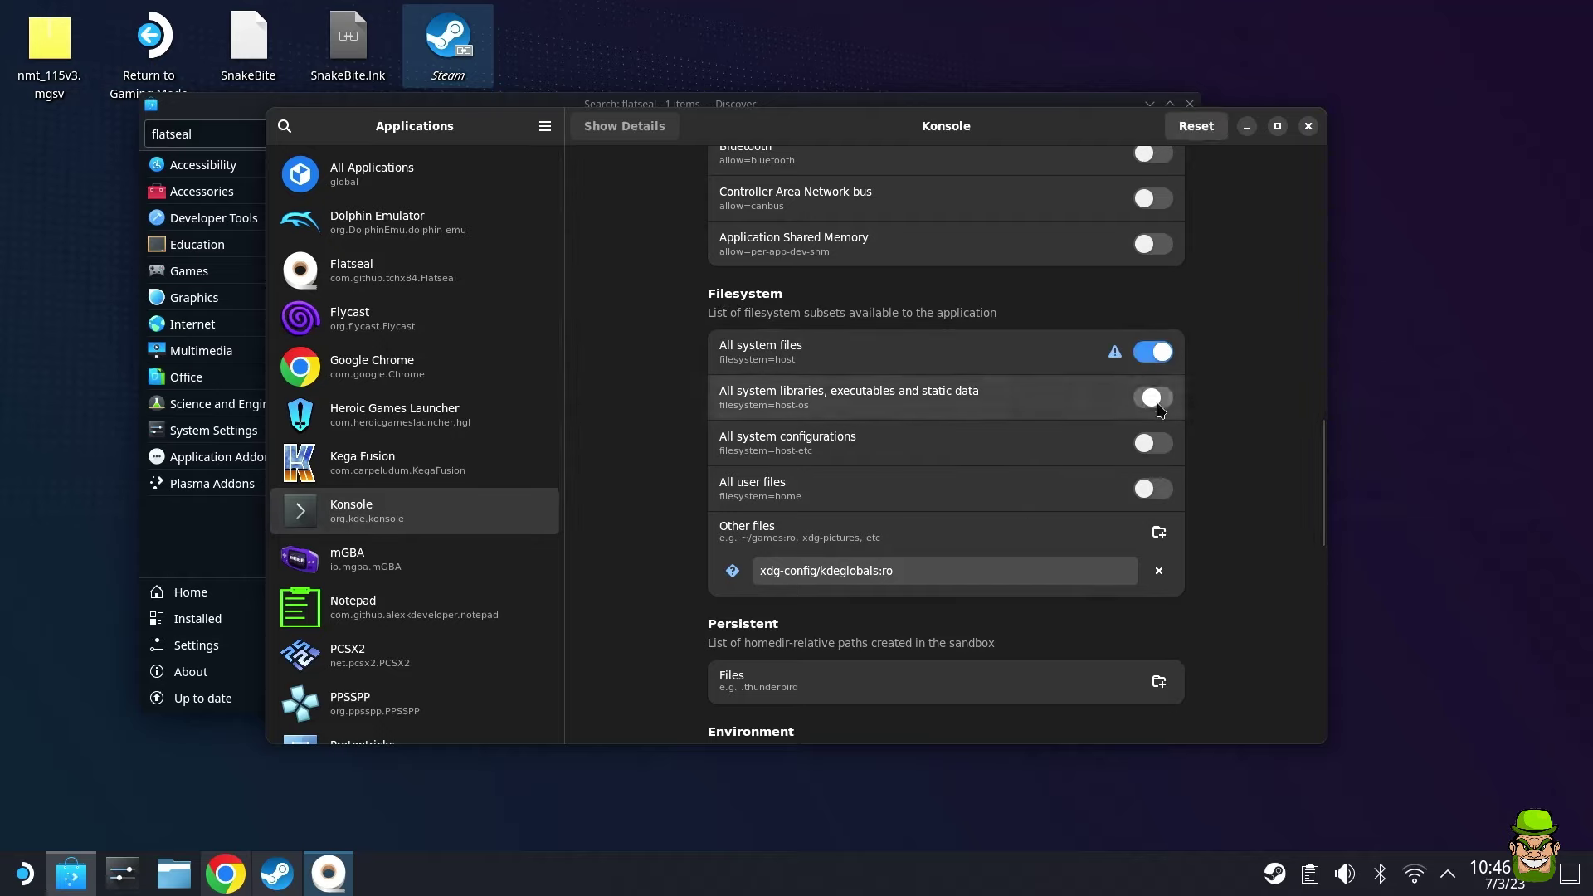
{"action": "left_click", "coordinate": [1154, 488]}
{"action": "left_click", "coordinate": [1154, 443]}
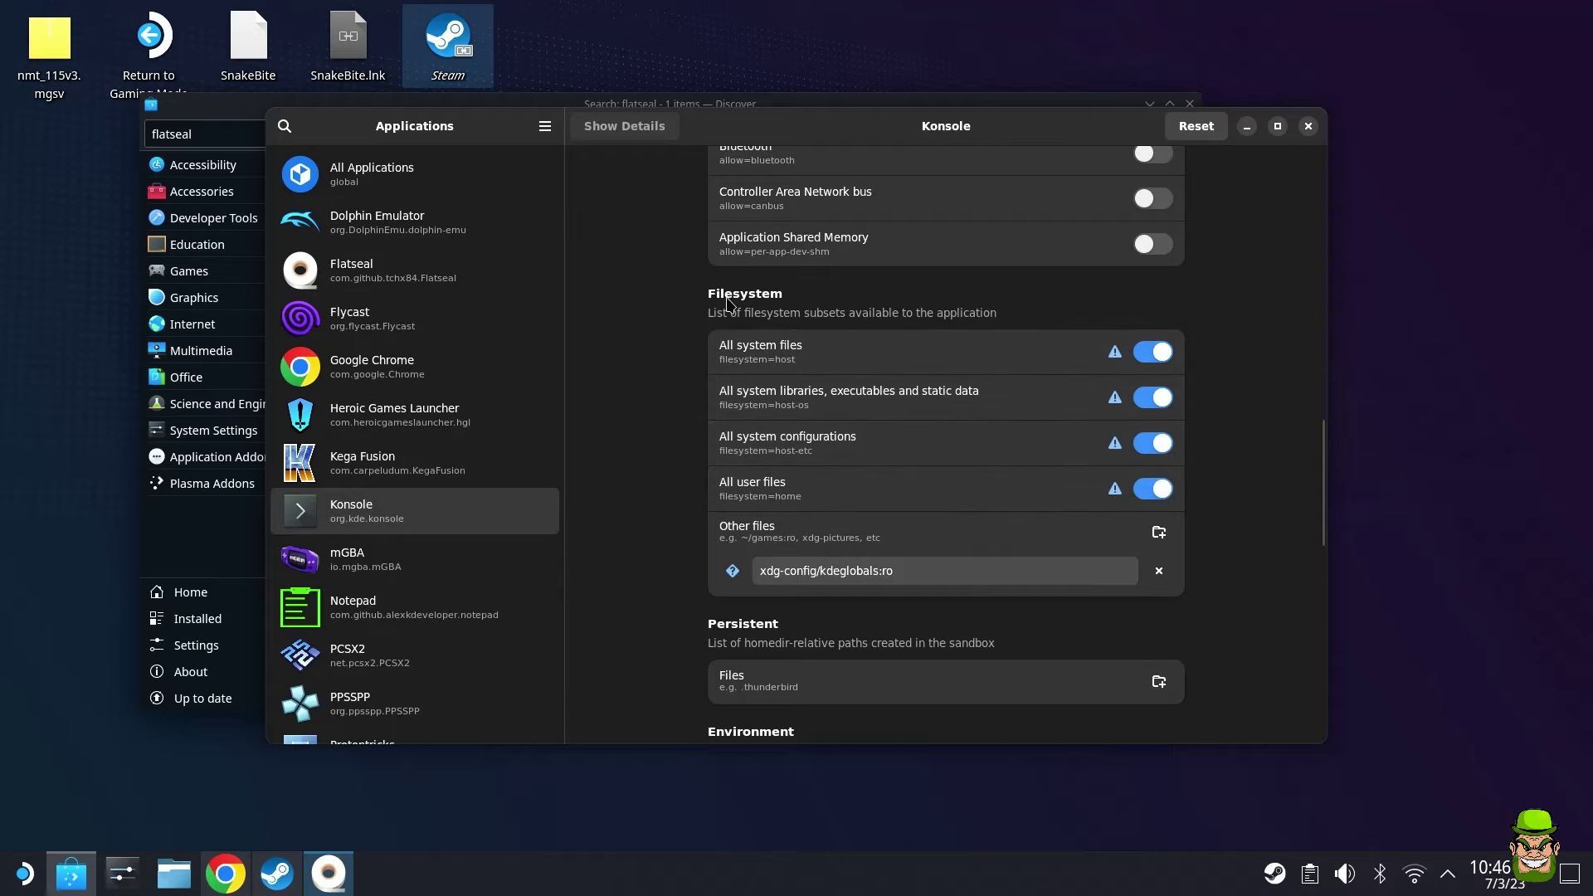
{"action": "scroll", "coordinate": [1078, 497], "scroll_direction": "up", "scroll_amount": 15}
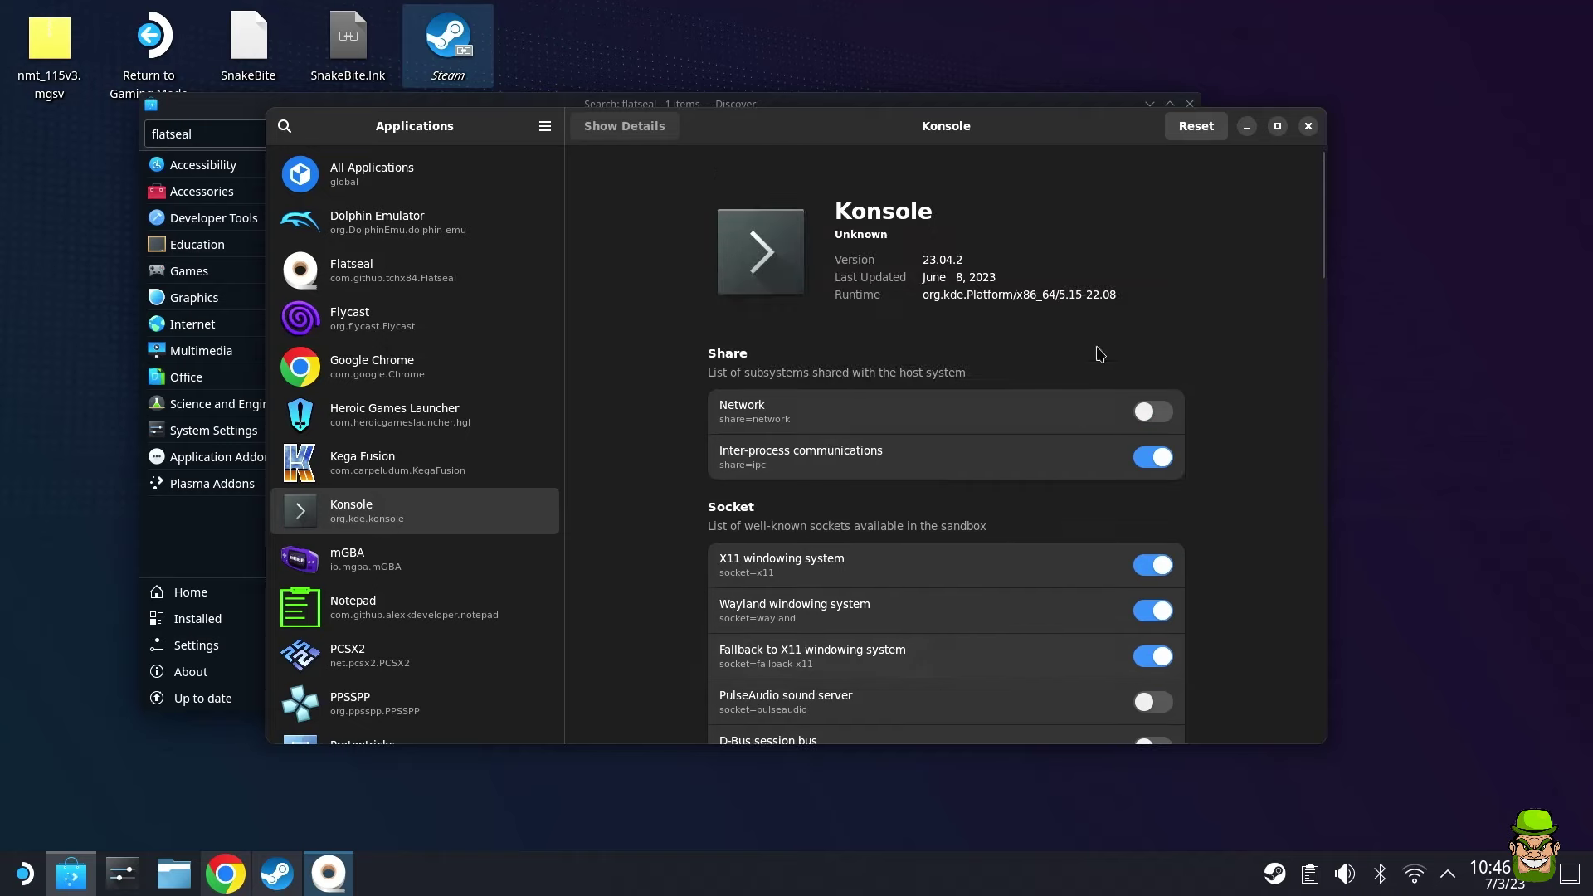
{"action": "left_click", "coordinate": [1308, 127]}
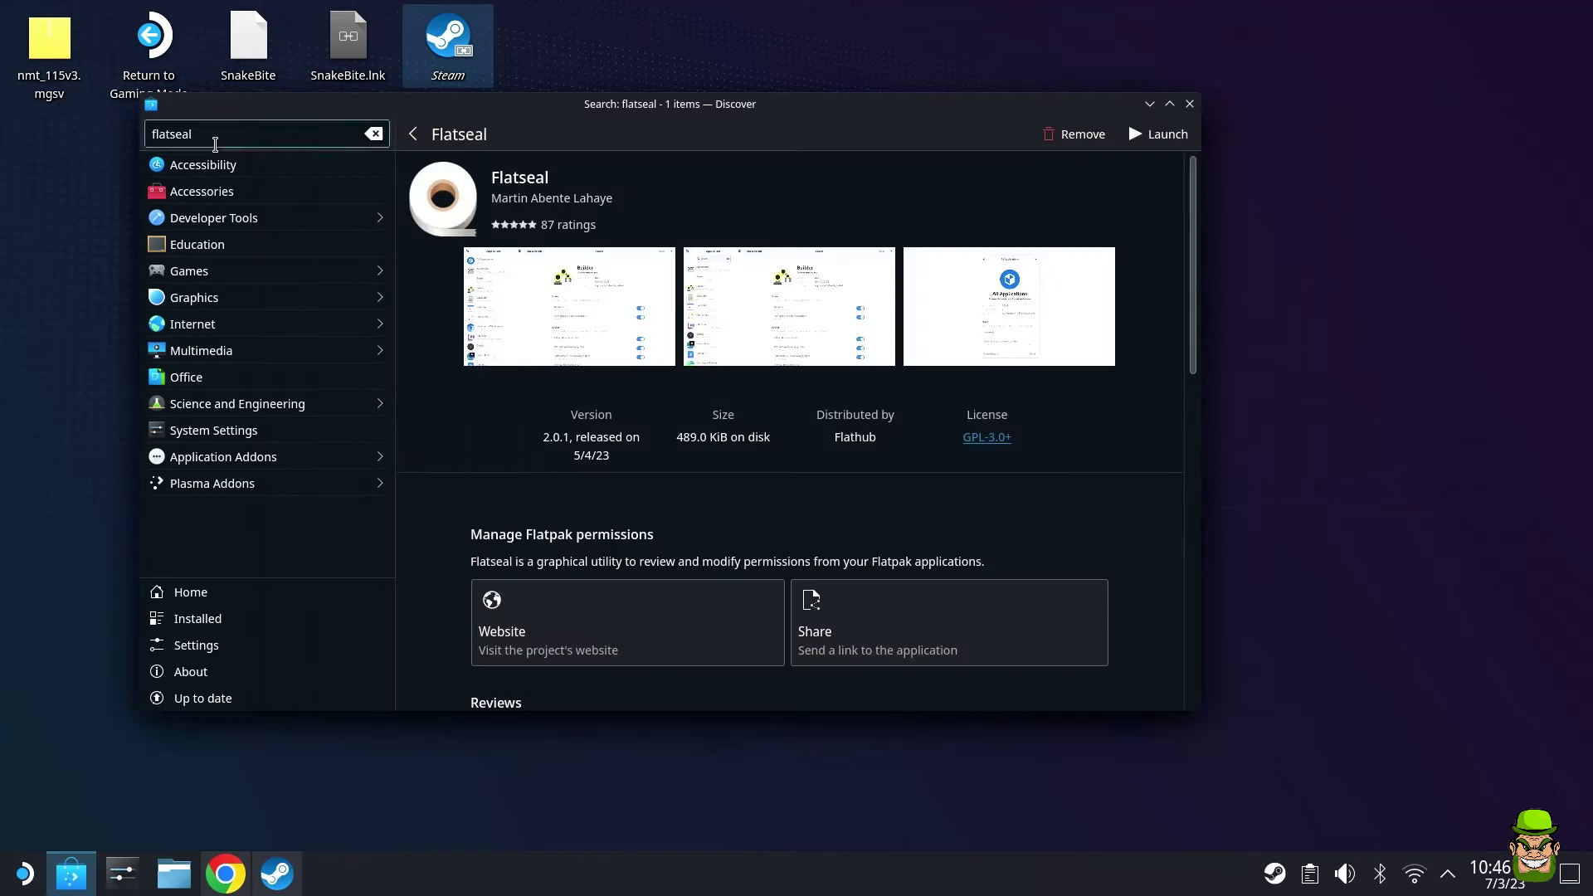
{"action": "left_click", "coordinate": [1189, 104]}
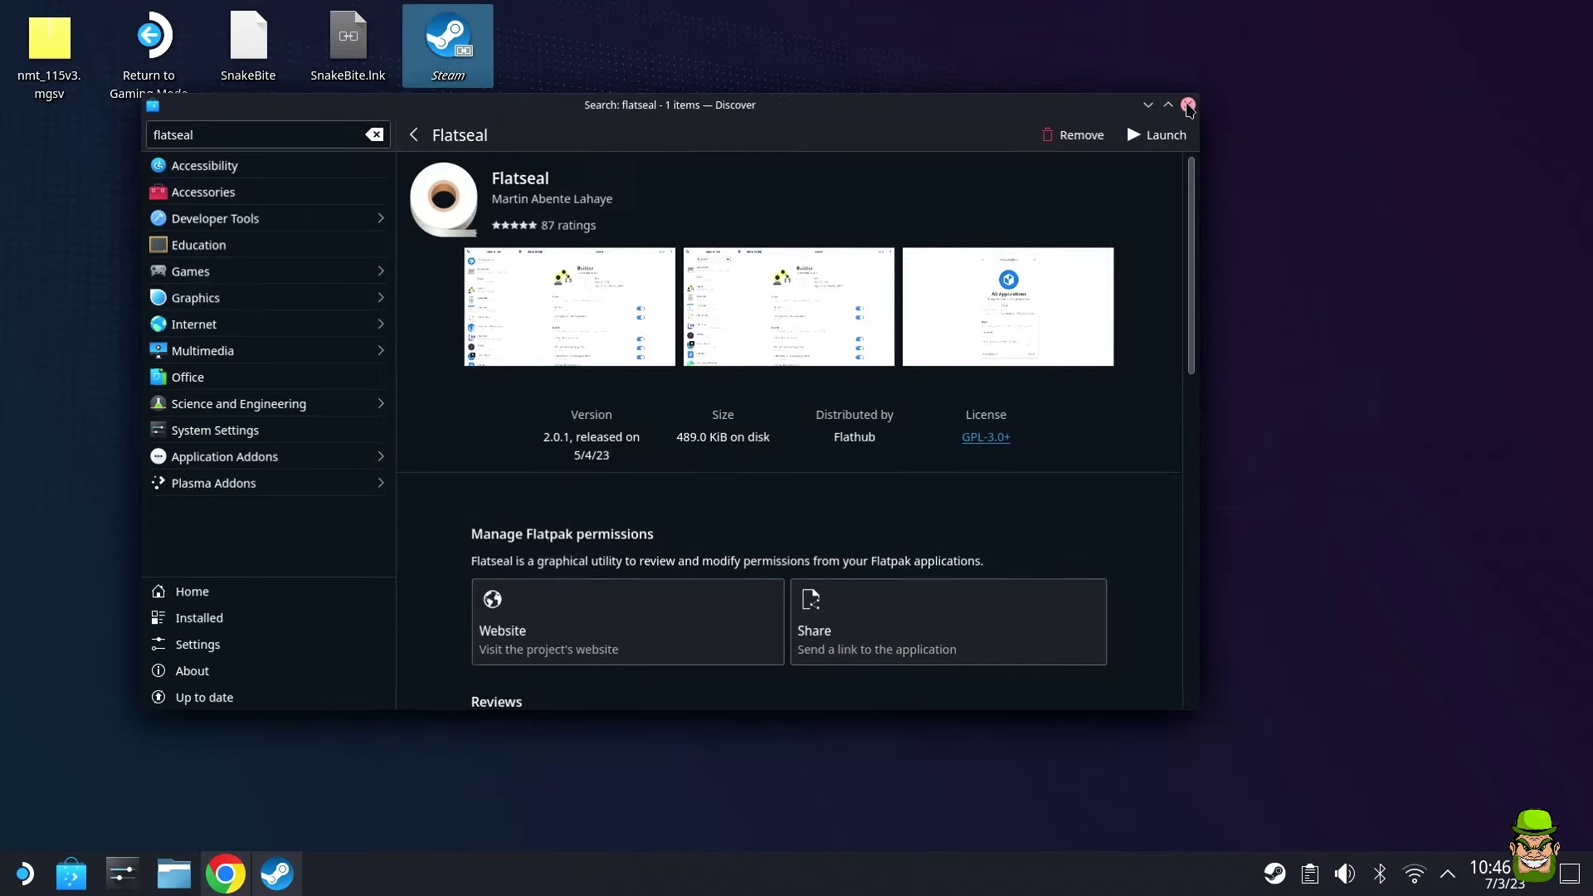
Switch to Chrome and download the 7H-SteamDeck-Fix repository as a ZIP
{"action": "left_click", "coordinate": [229, 881]}
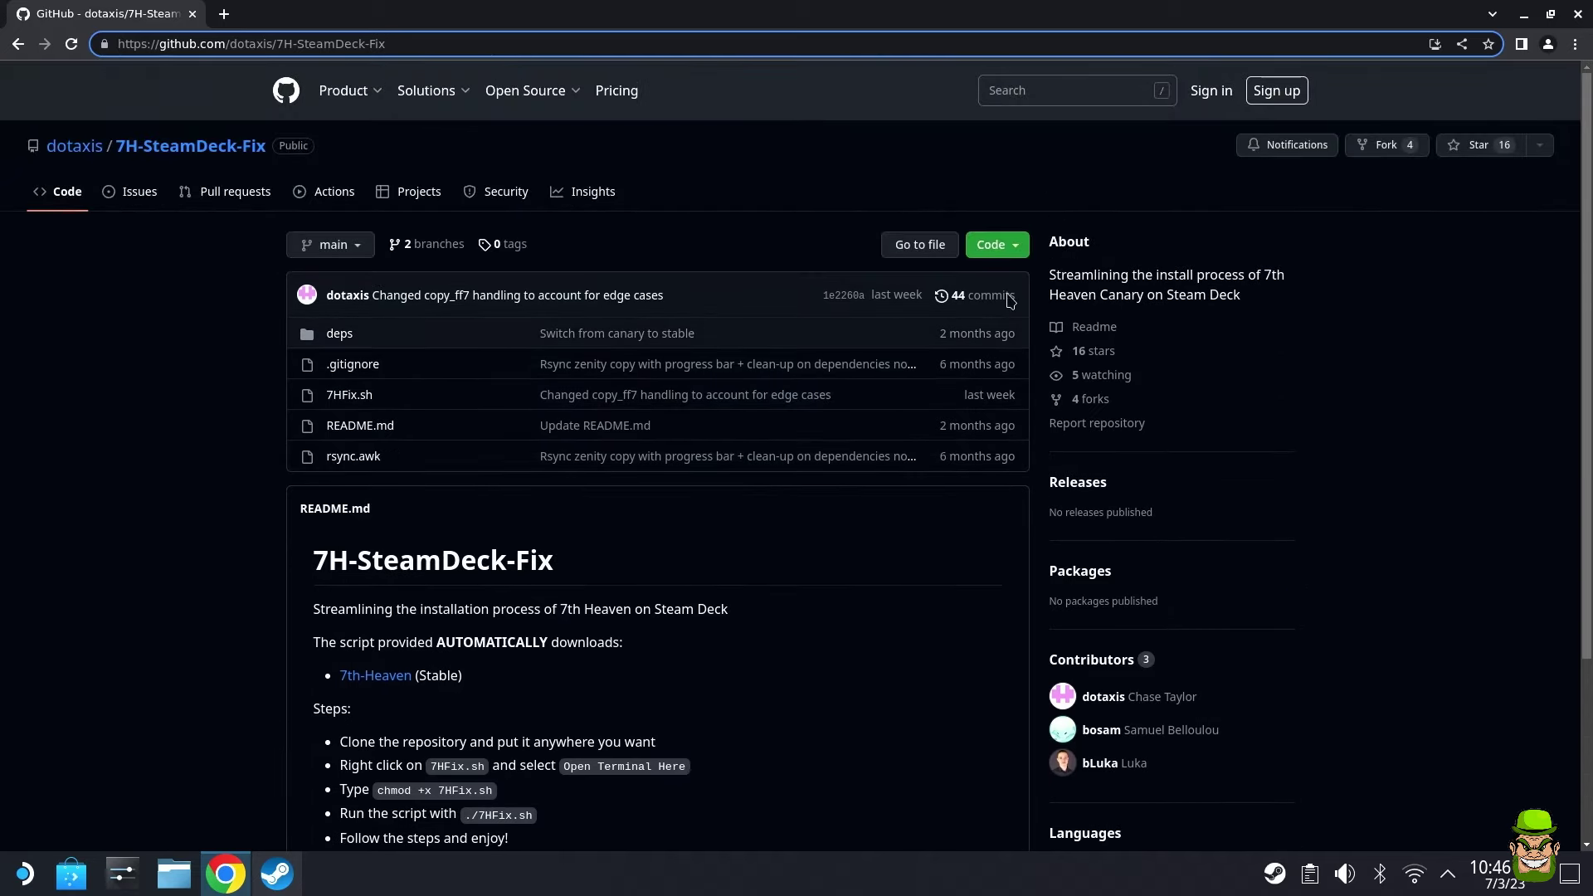
{"action": "left_click", "coordinate": [992, 244]}
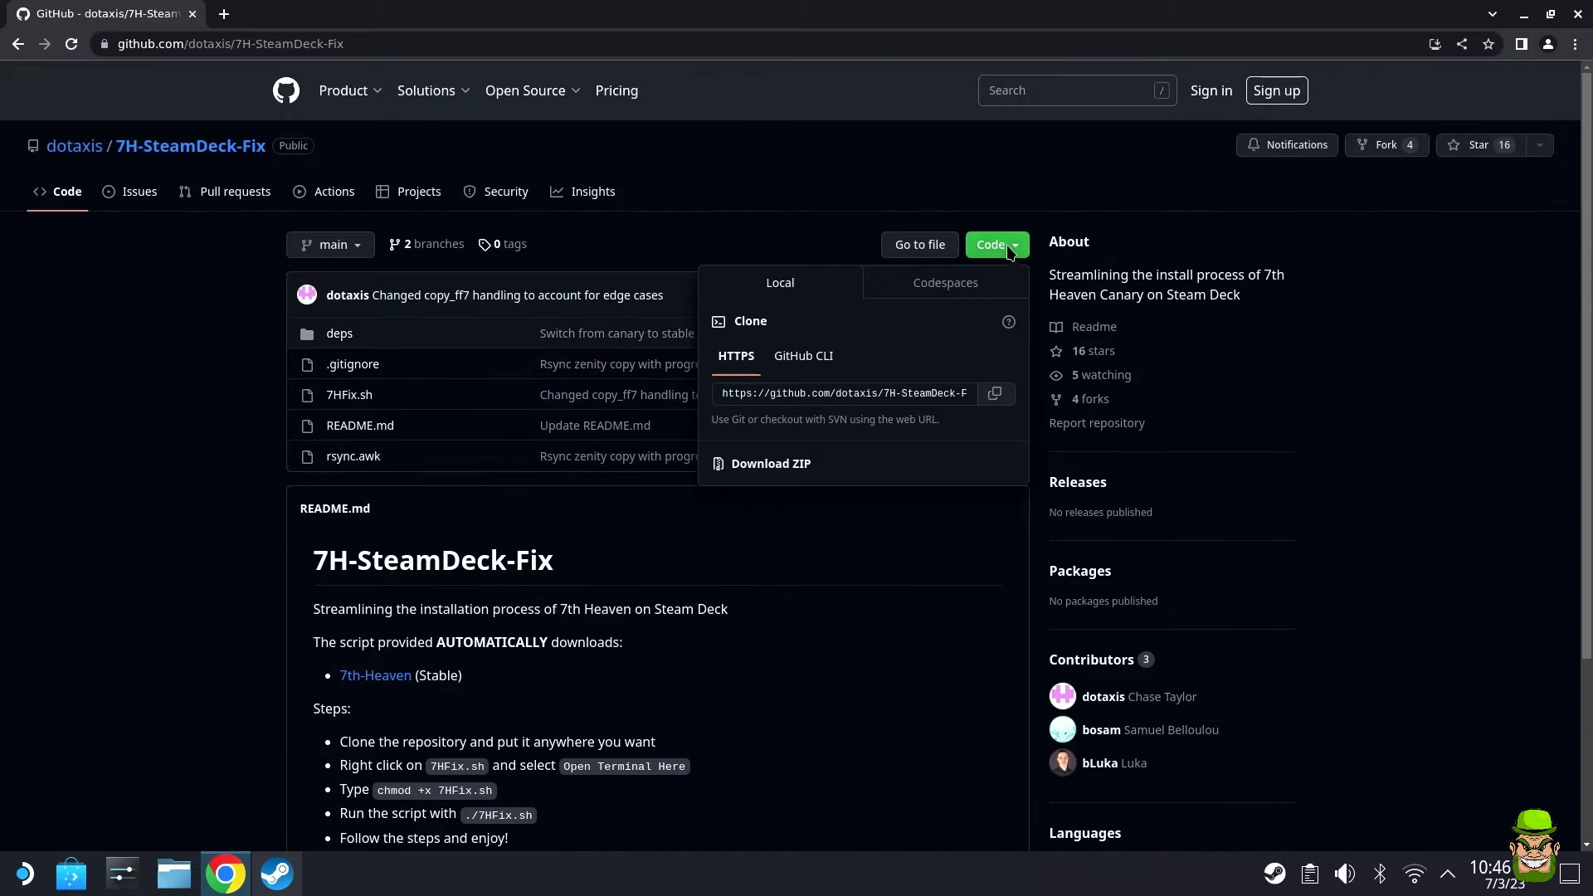
{"action": "left_click", "coordinate": [776, 464]}
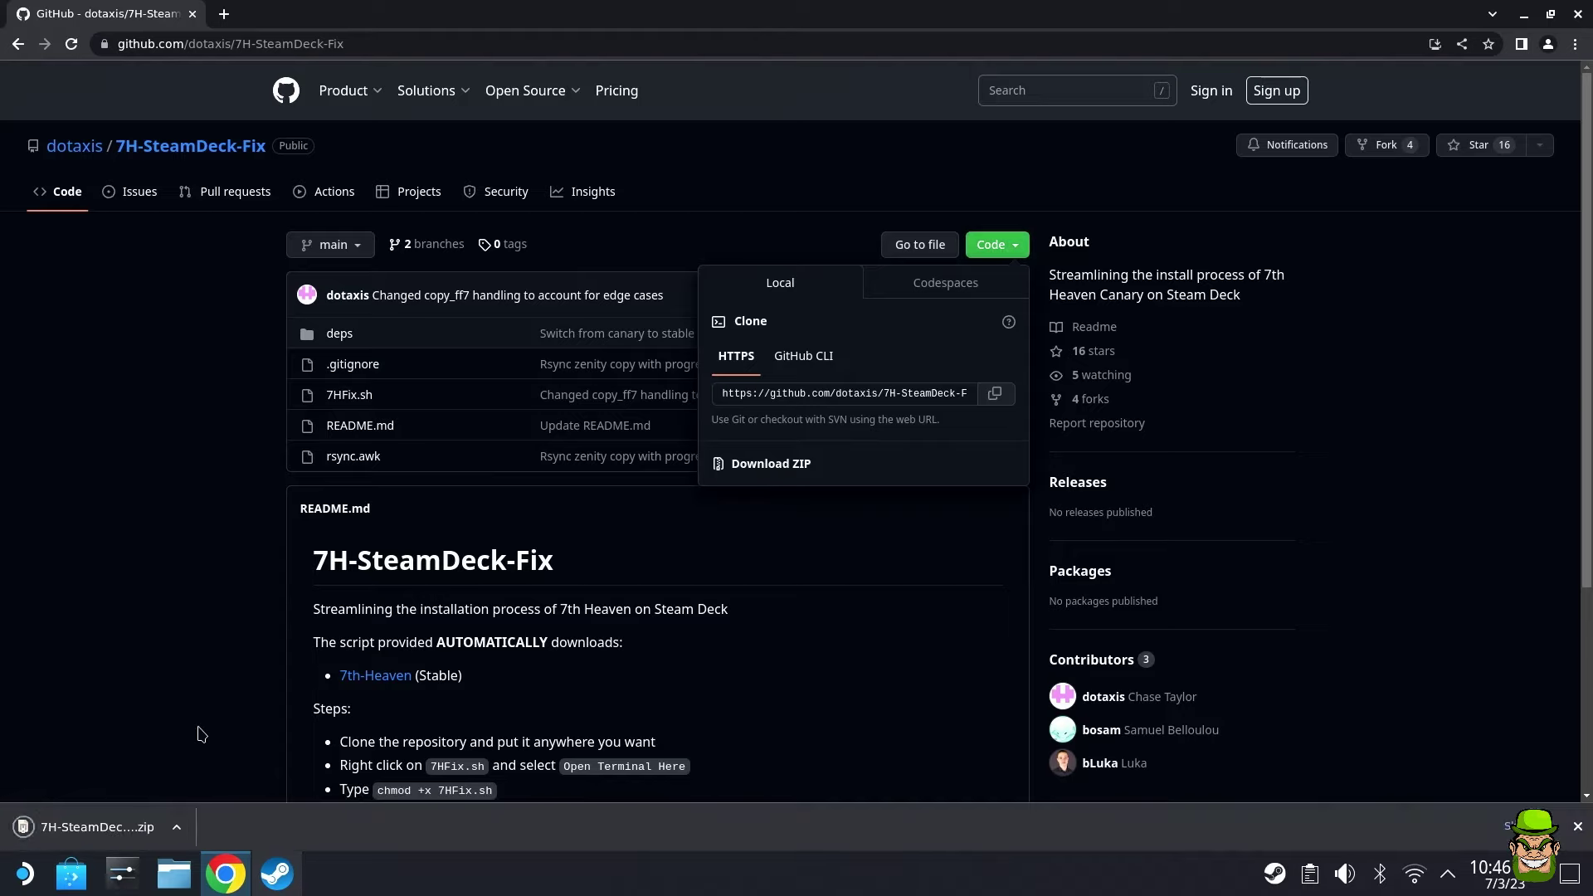
Show the downloaded 7H-SteamDeck-Fix-main.zip in its folder and extract it inside Downloads
{"action": "right_click", "coordinate": [130, 832]}
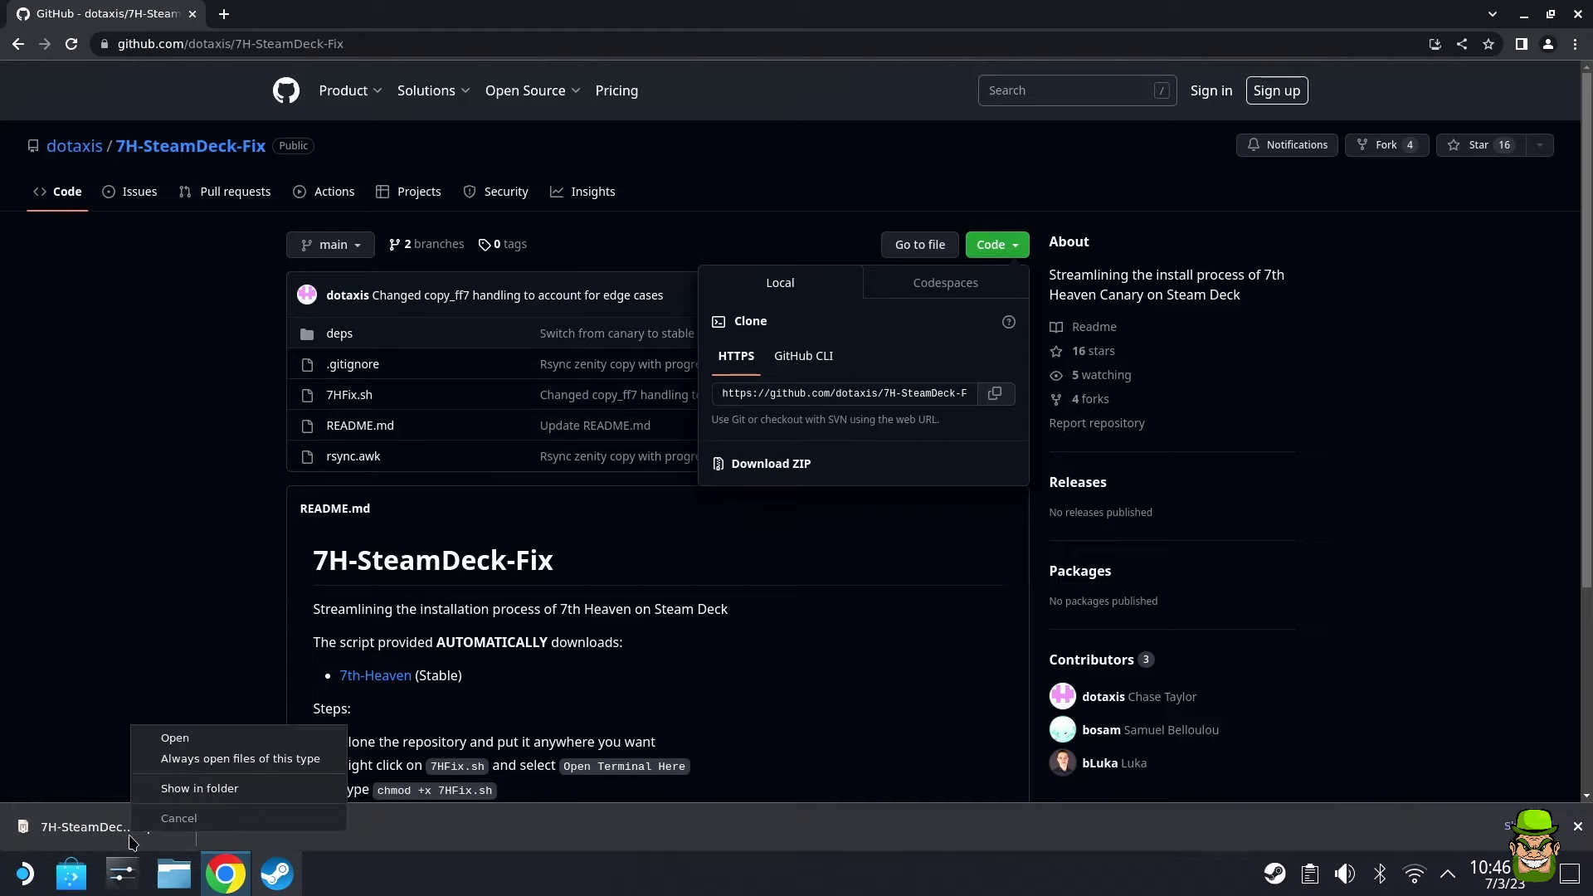
{"action": "left_click", "coordinate": [214, 788]}
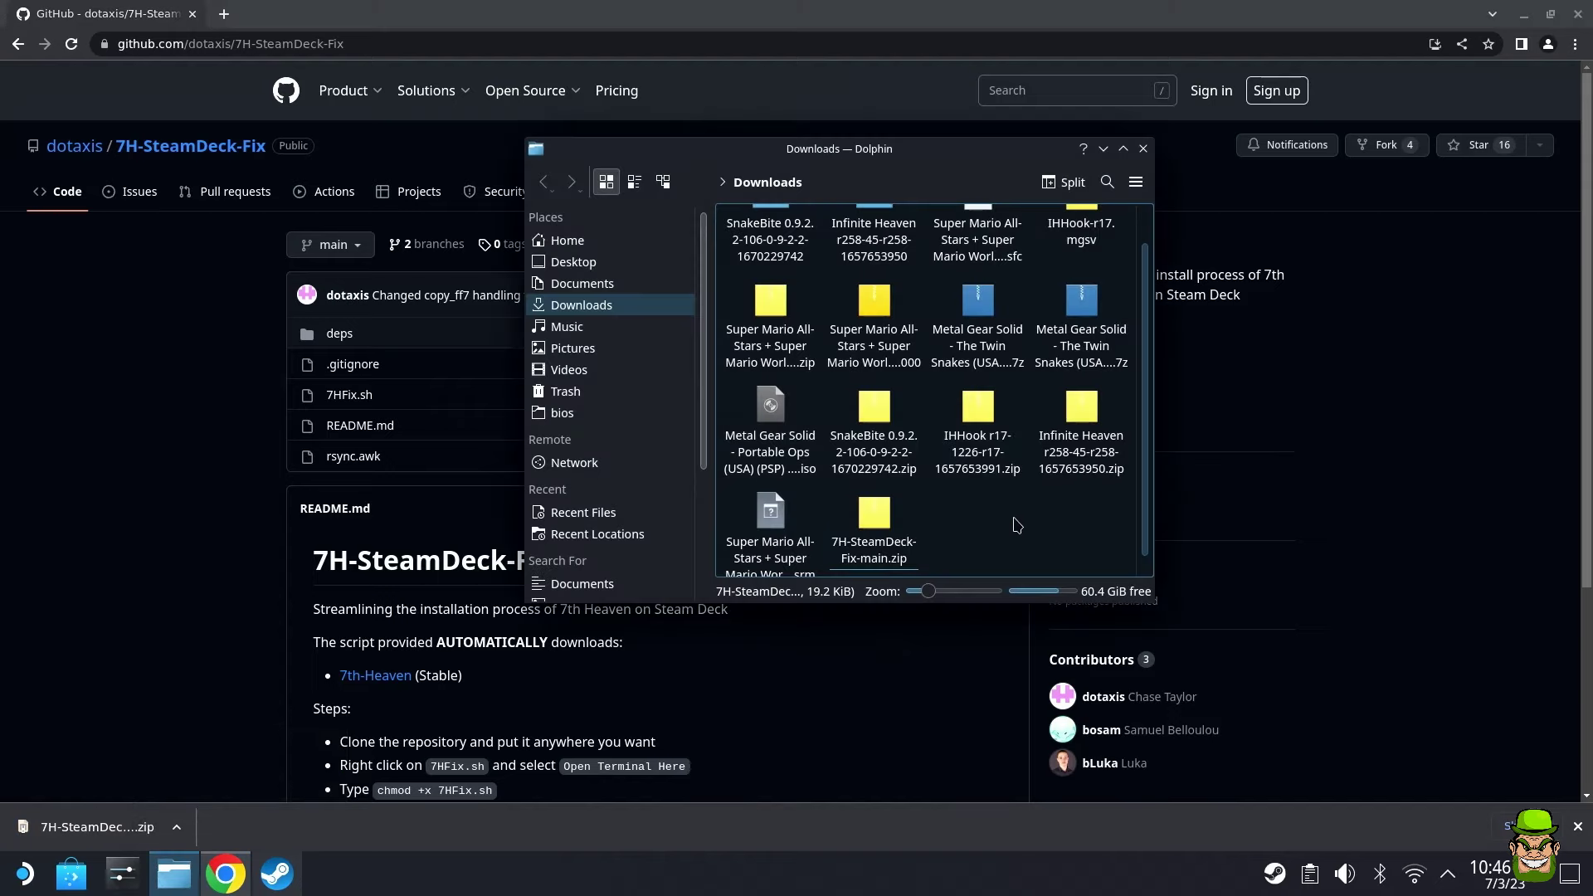
{"action": "left_click", "coordinate": [876, 564]}
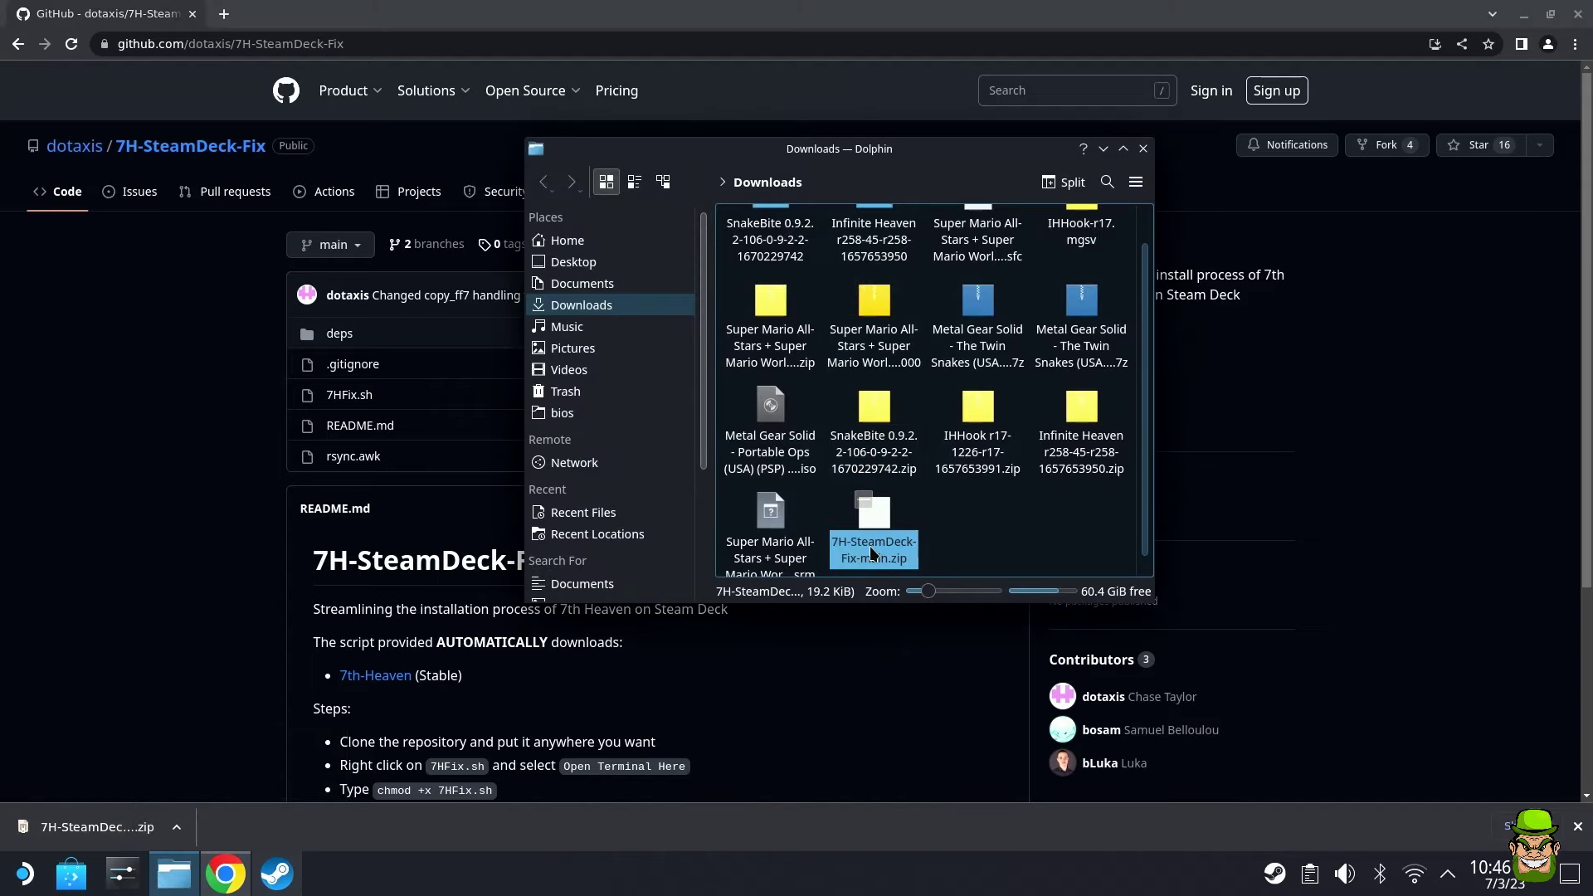
{"action": "right_click", "coordinate": [872, 552]}
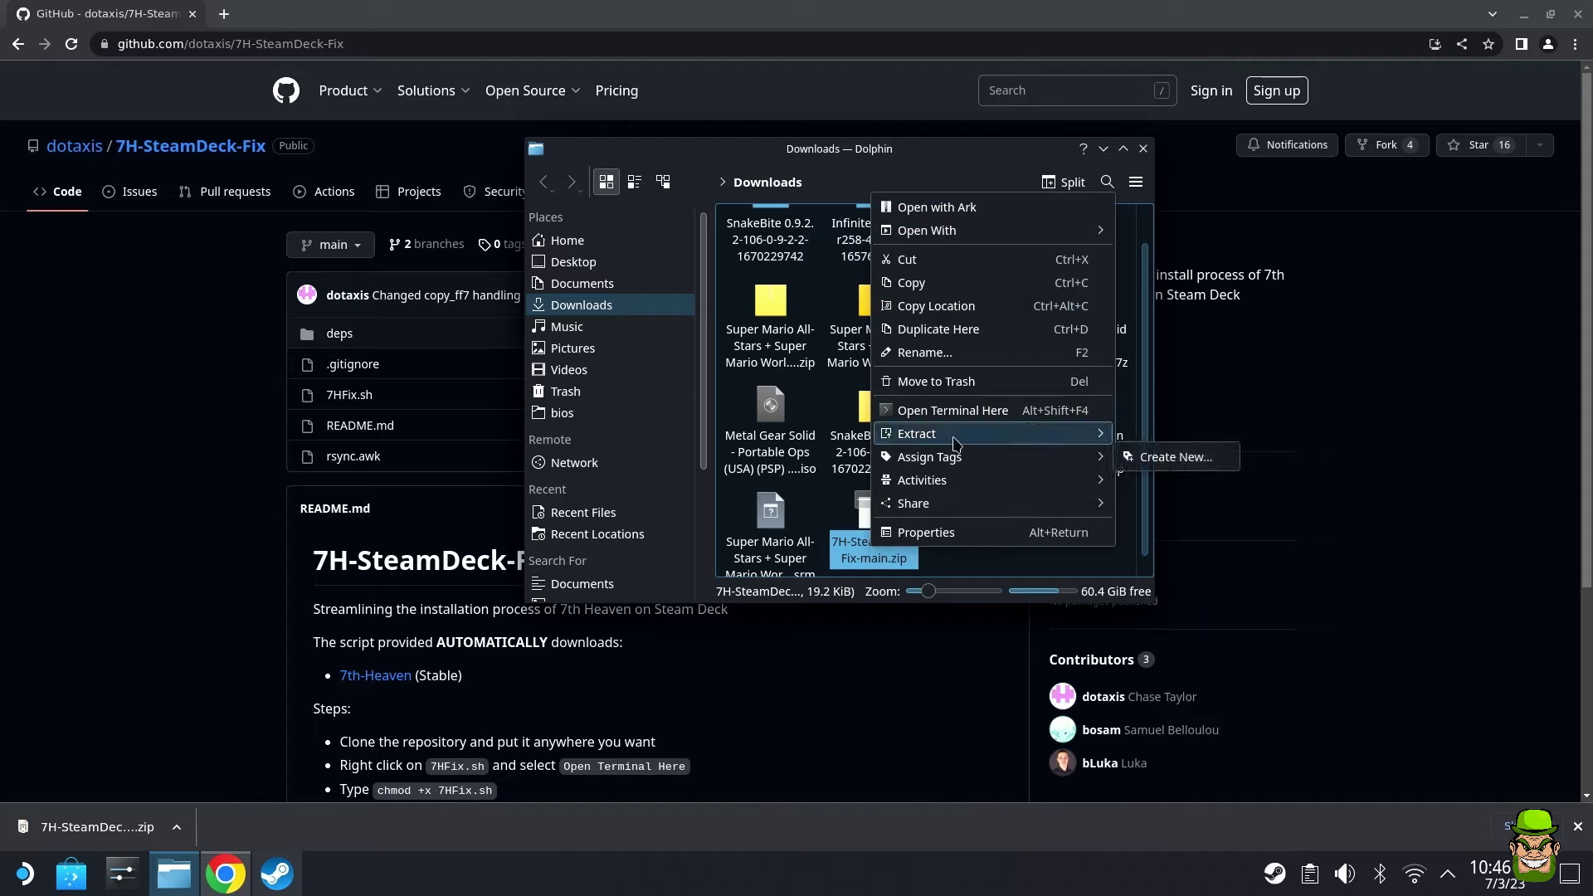
{"action": "mouse_move", "coordinate": [954, 445]}
{"action": "left_click", "coordinate": [1229, 434]}
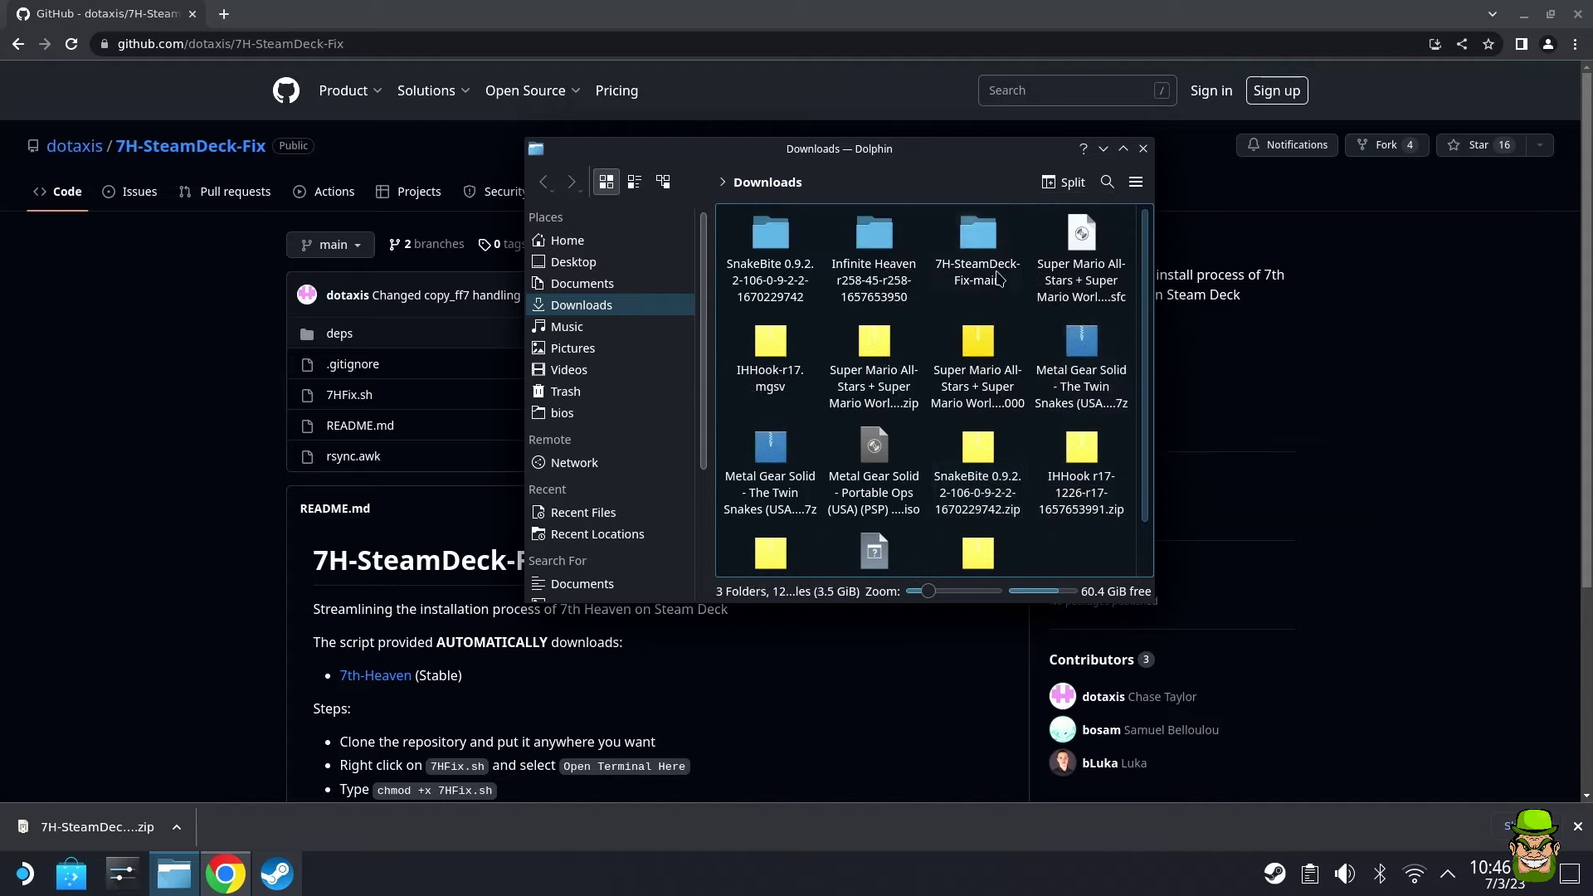
Open the extracted 7H-SteamDeck-Fix-main folder and run 7HFix.sh in Konsole
{"action": "double_click", "coordinate": [977, 283]}
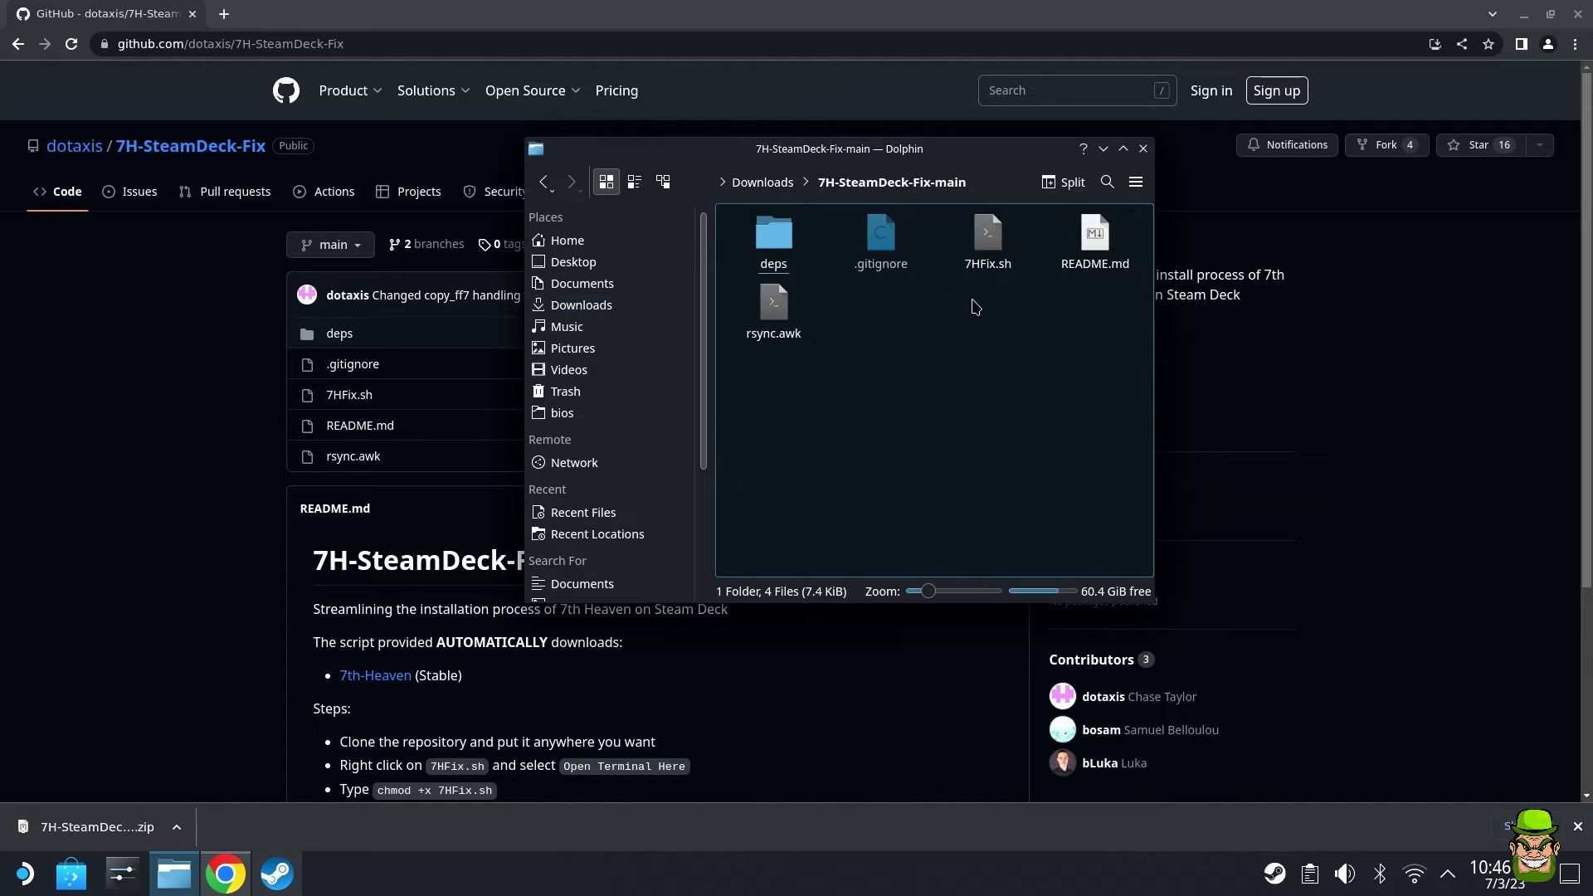
{"action": "left_click_drag", "start_coordinate": [1133, 393], "coordinate": [727, 213]}
{"action": "left_click", "coordinate": [1003, 444]}
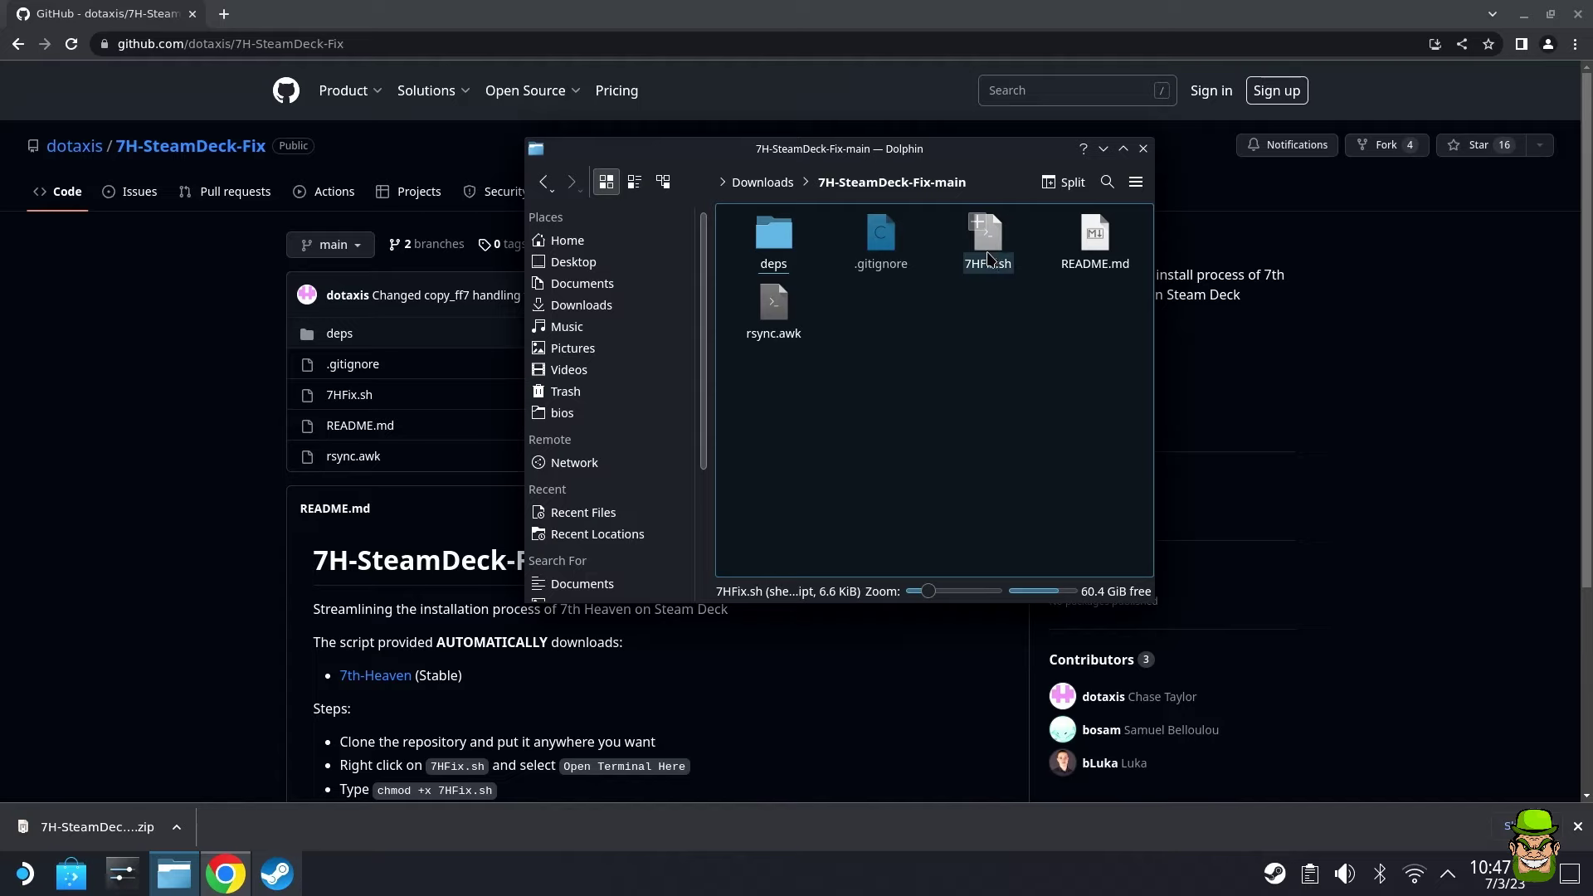
{"action": "right_click", "coordinate": [989, 258]}
{"action": "left_click", "coordinate": [981, 263]}
{"action": "right_click", "coordinate": [996, 240]}
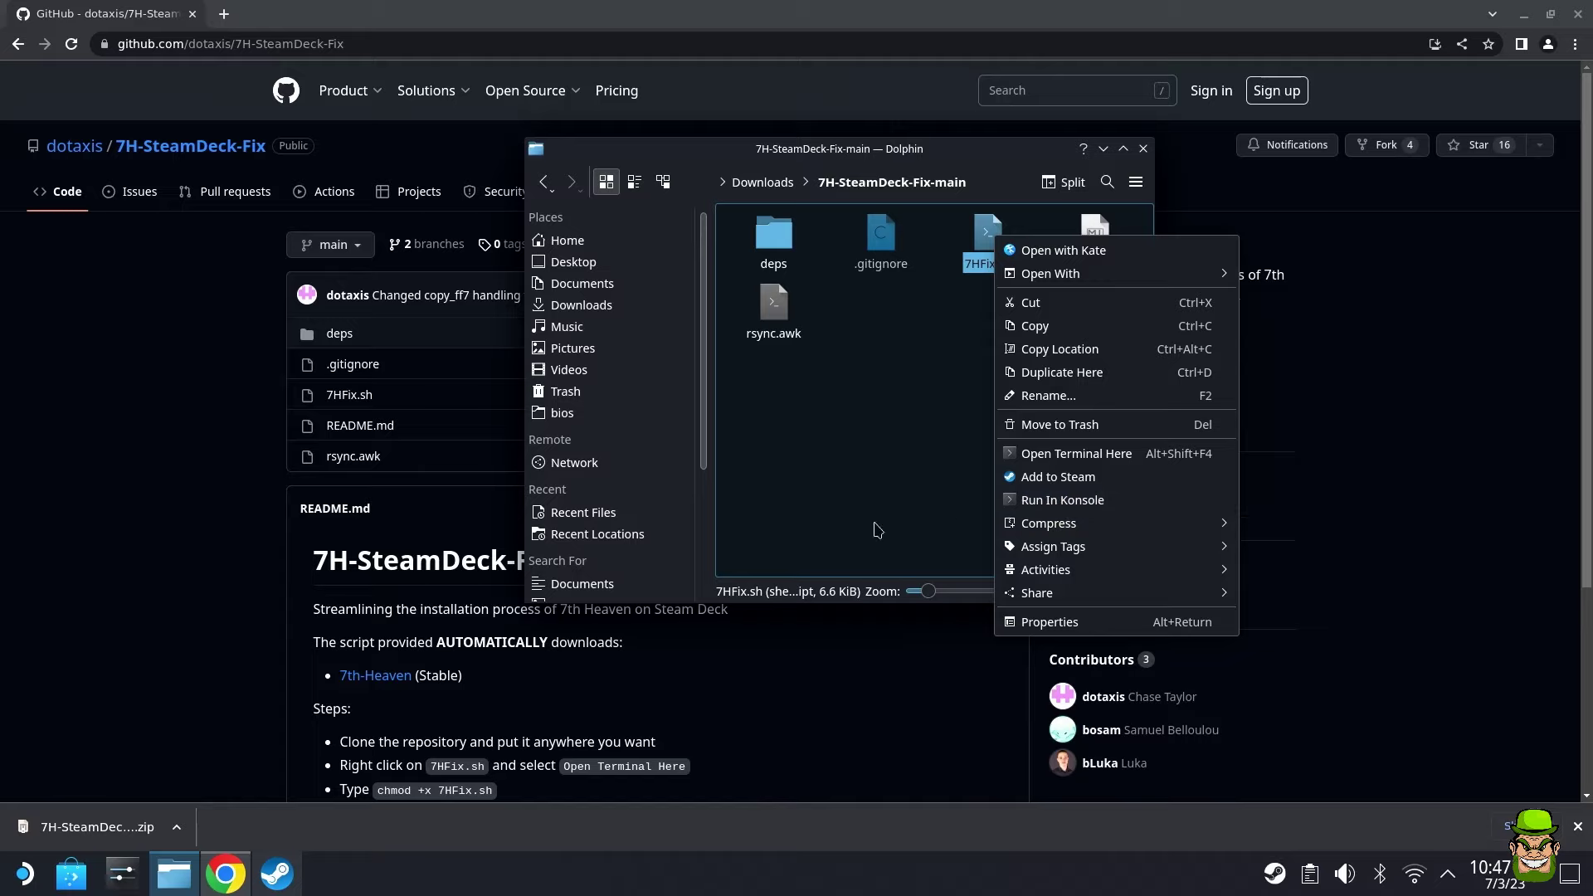
{"action": "left_click", "coordinate": [1047, 501]}
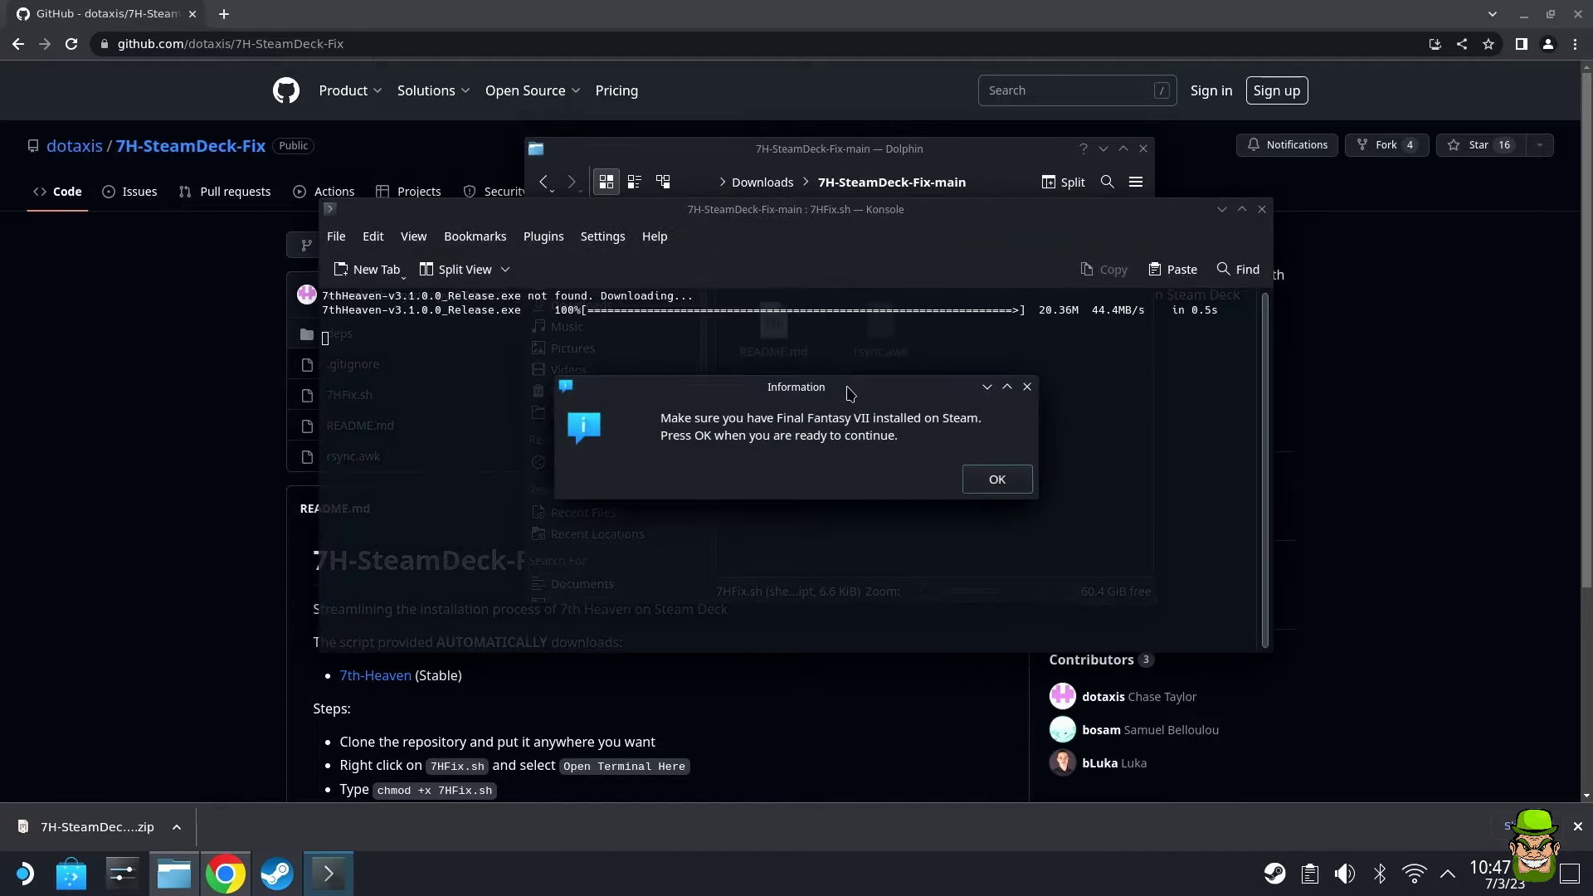
Confirm to the script that Final Fantasy VII is installed on Steam and answer No to the SD card question
{"action": "left_click_drag", "start_coordinate": [842, 365], "coordinate": [632, 352]}
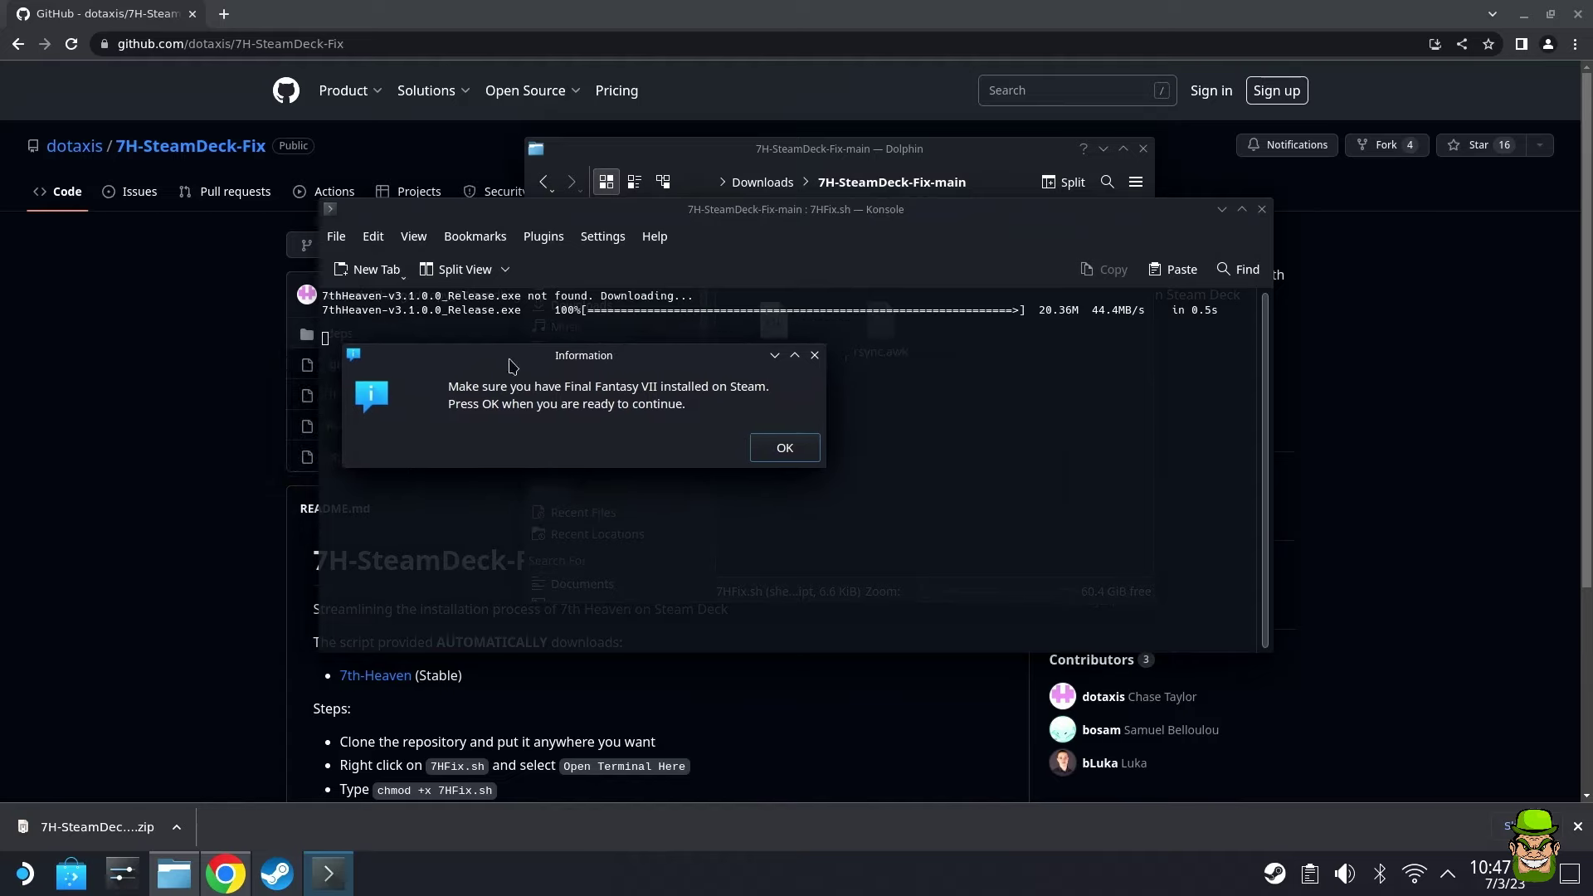
{"action": "left_click_drag", "start_coordinate": [512, 363], "coordinate": [839, 405]}
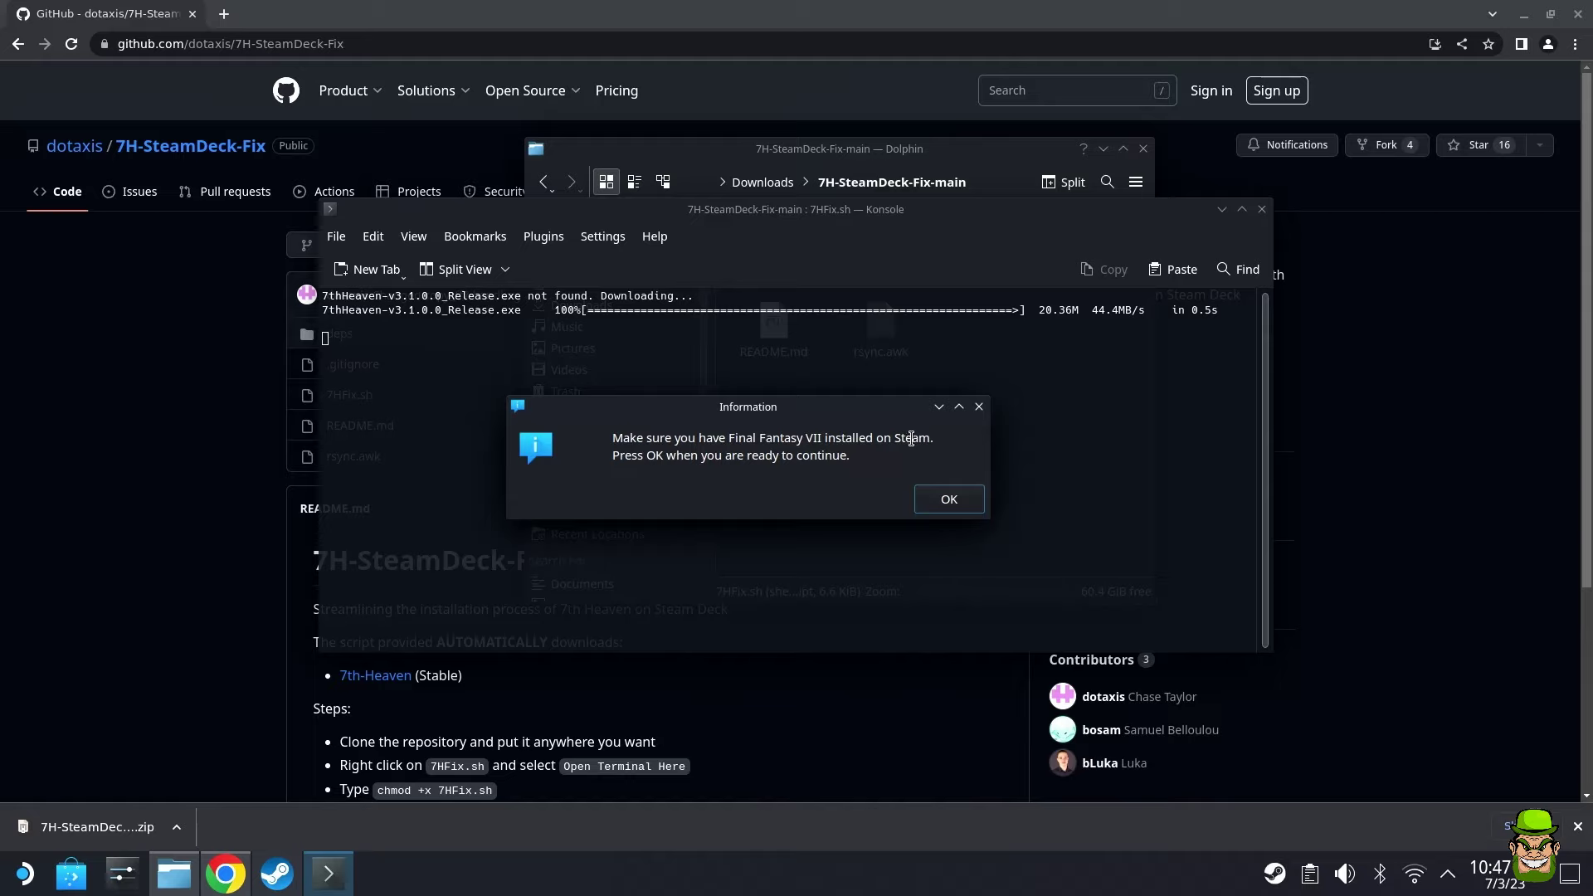
{"action": "left_click", "coordinate": [937, 500]}
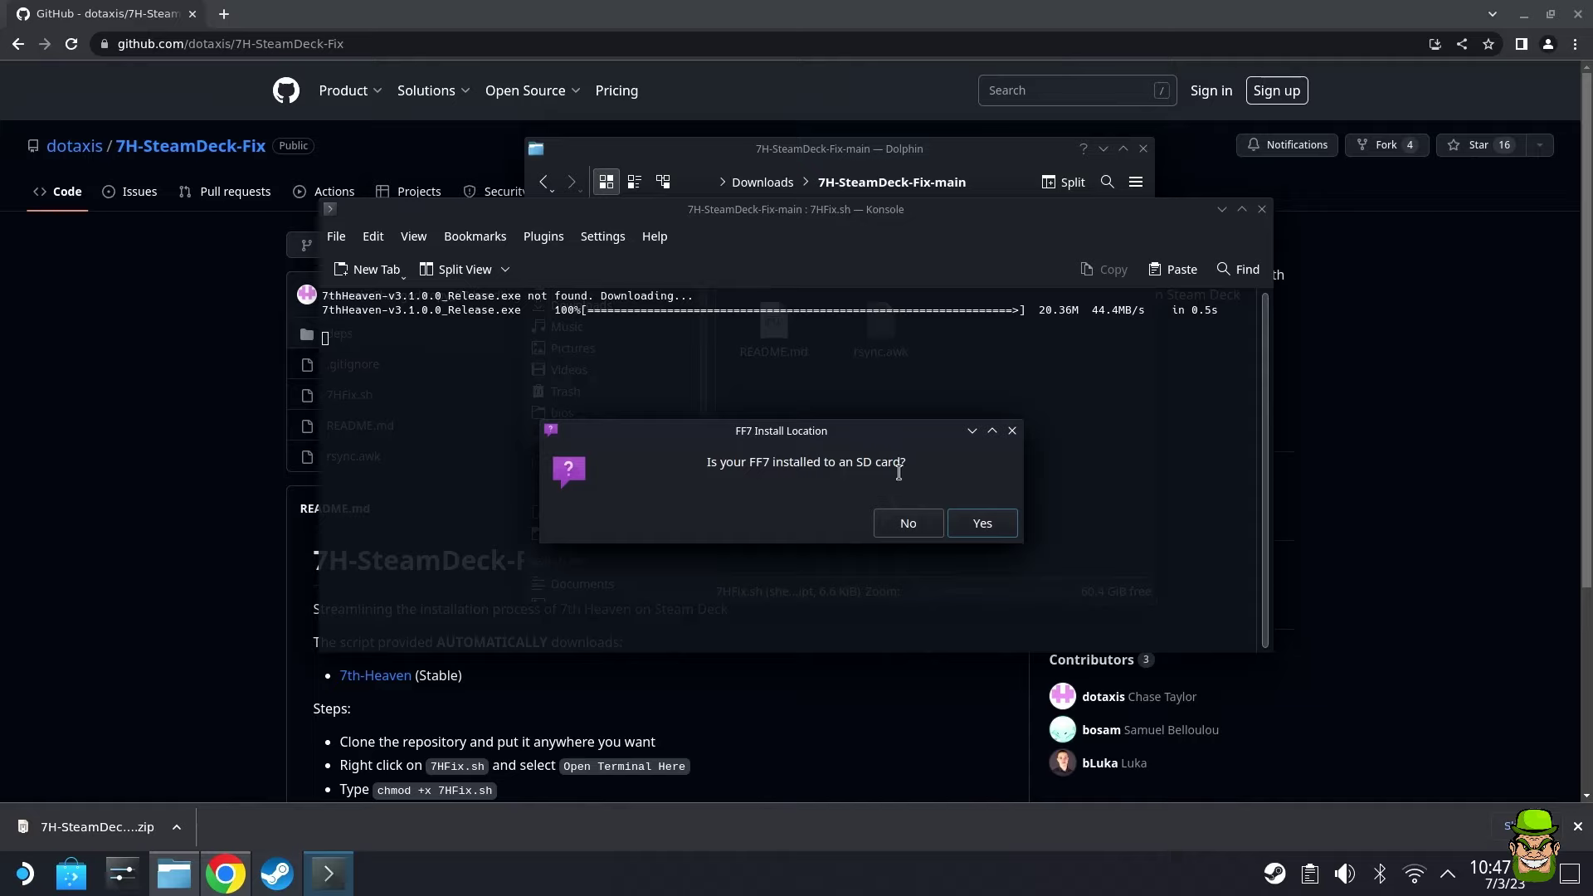
{"action": "left_click", "coordinate": [908, 523]}
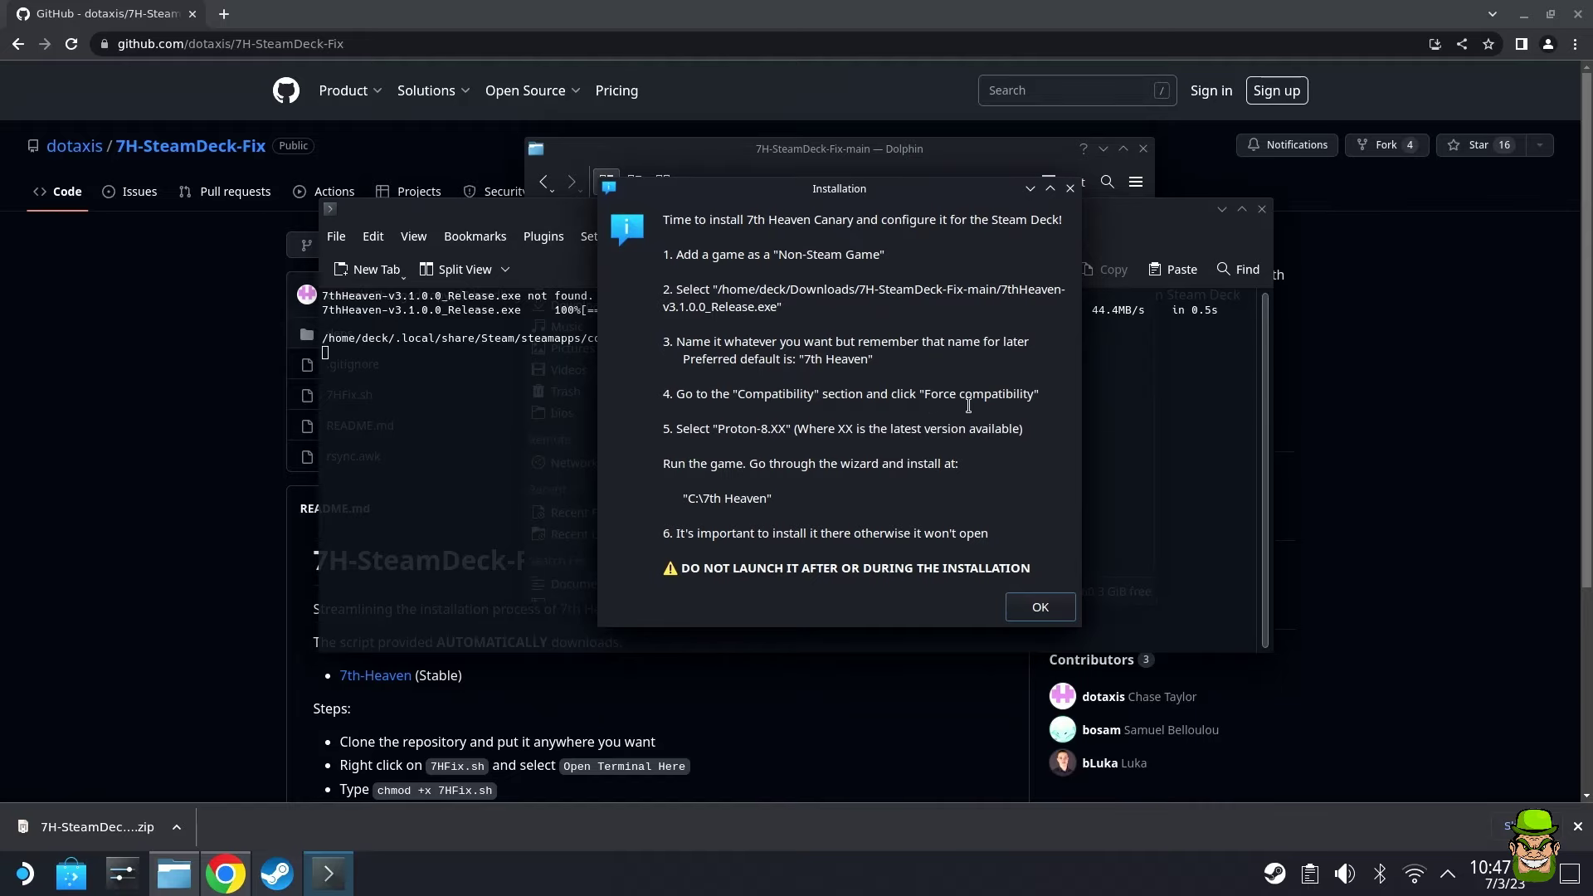
Switch to Steam and add 7thHeaven-v3.1.0.0_Release.exe from Downloads/7H-SteamDeck-Fix-main to the library as a non-Steam game
{"action": "left_click", "coordinate": [282, 877]}
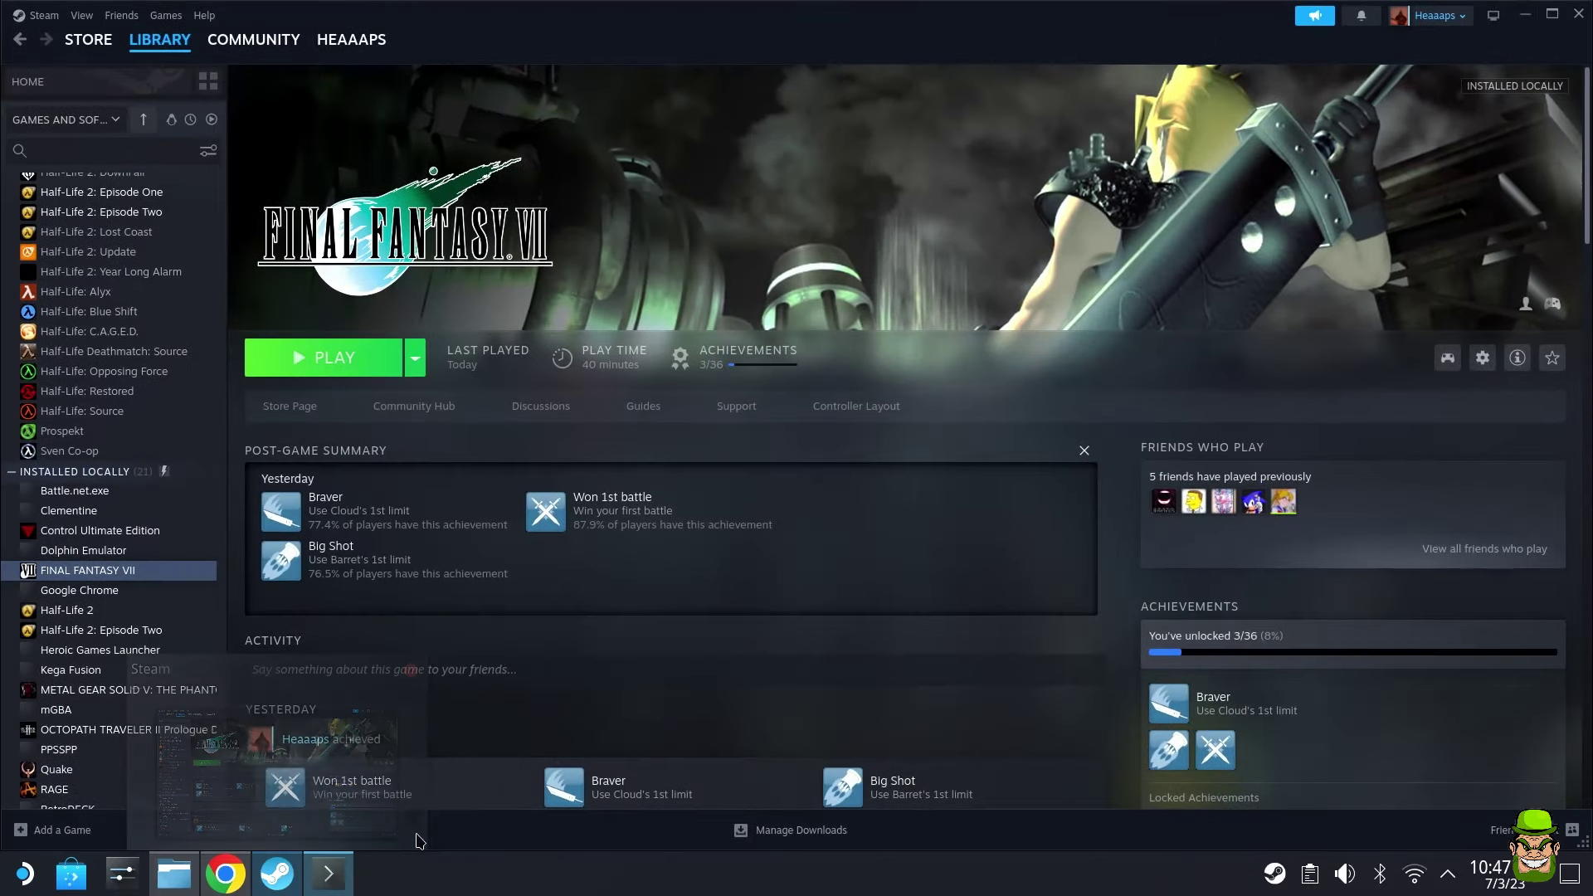
{"action": "left_click", "coordinate": [166, 16]}
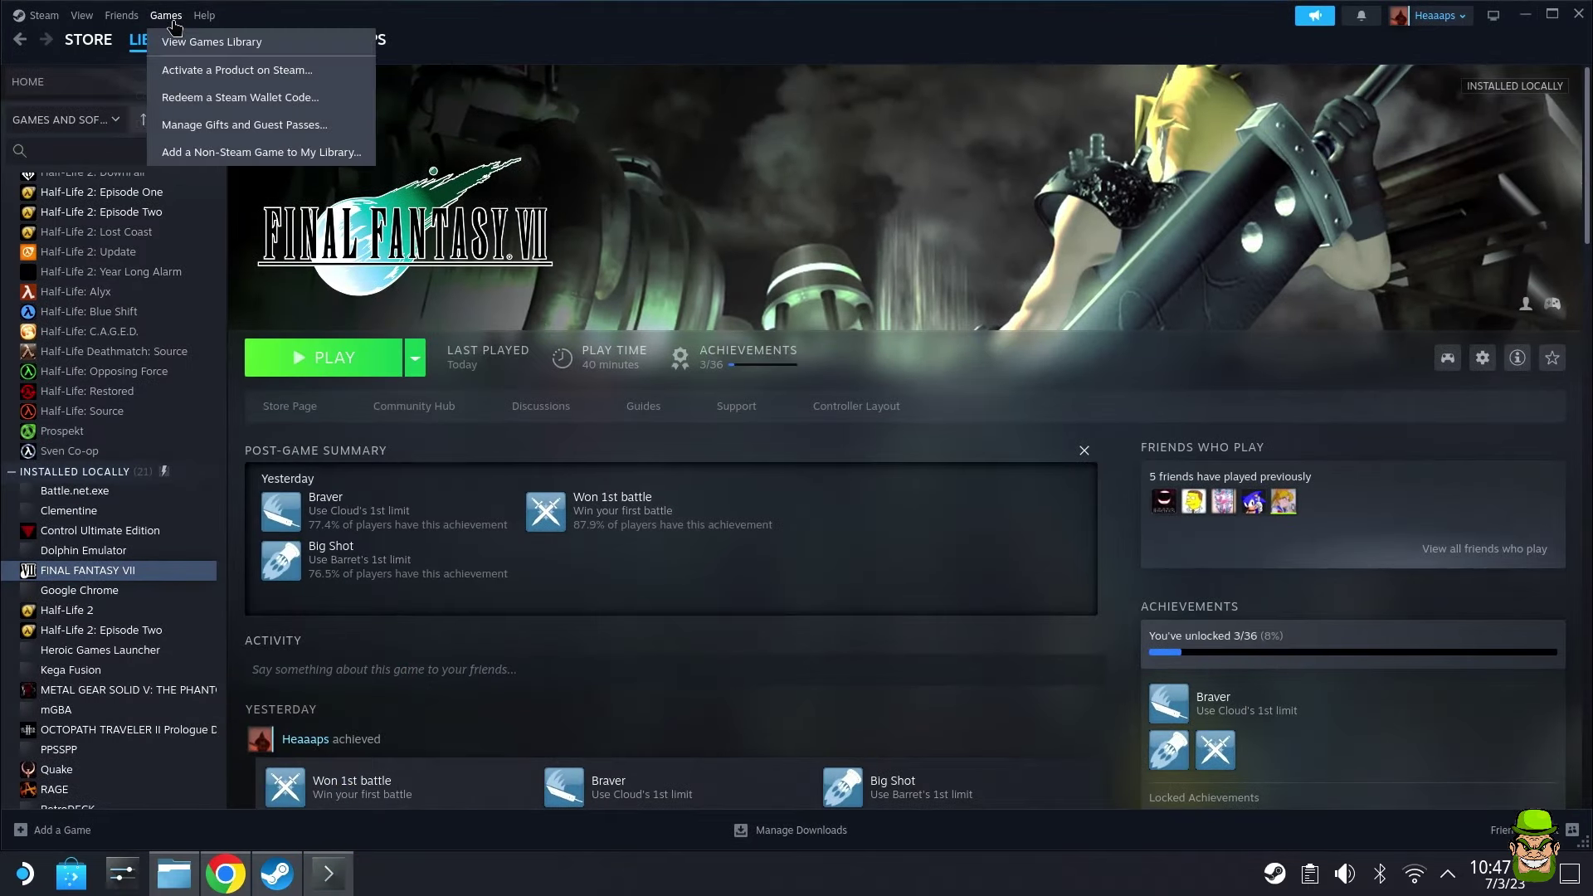
{"action": "mouse_move", "coordinate": [204, 16]}
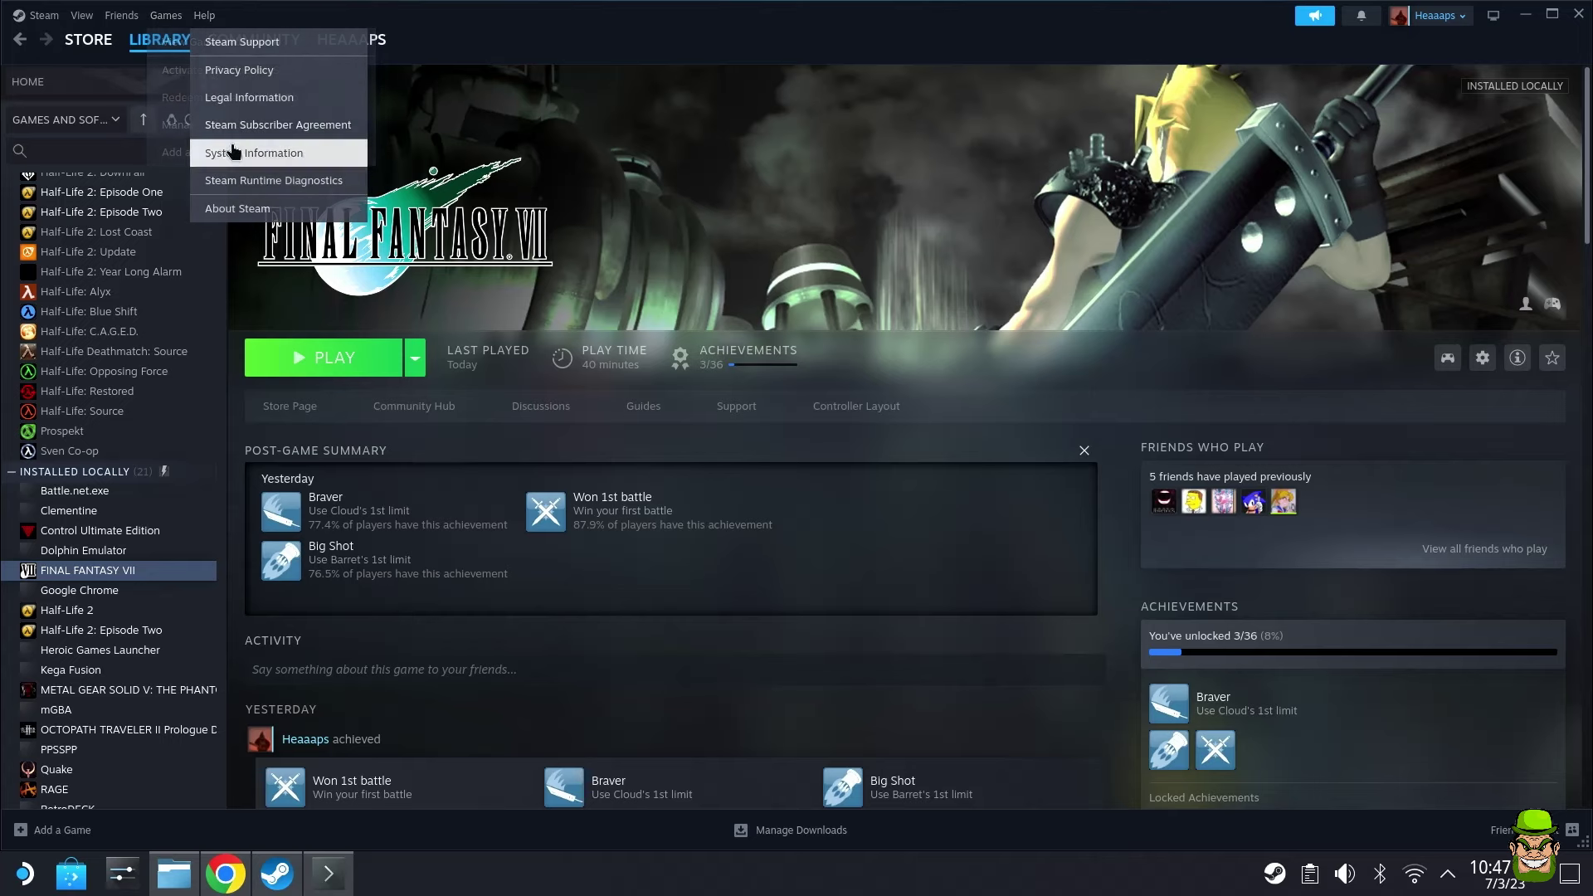
{"action": "left_click", "coordinate": [216, 152]}
{"action": "left_click", "coordinate": [577, 661]}
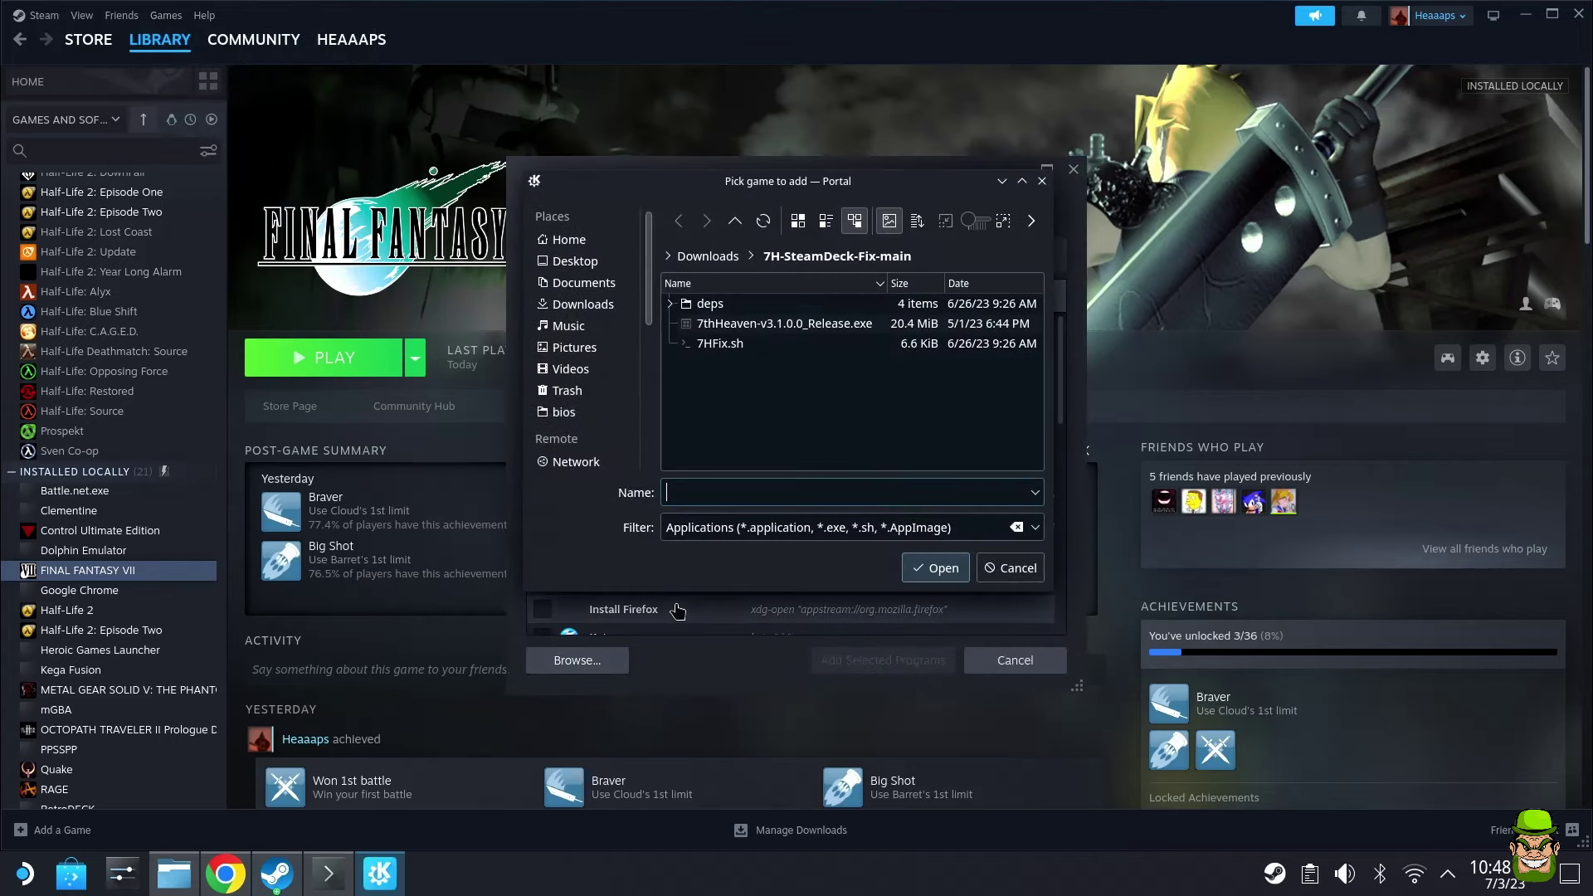
{"action": "left_click", "coordinate": [703, 257]}
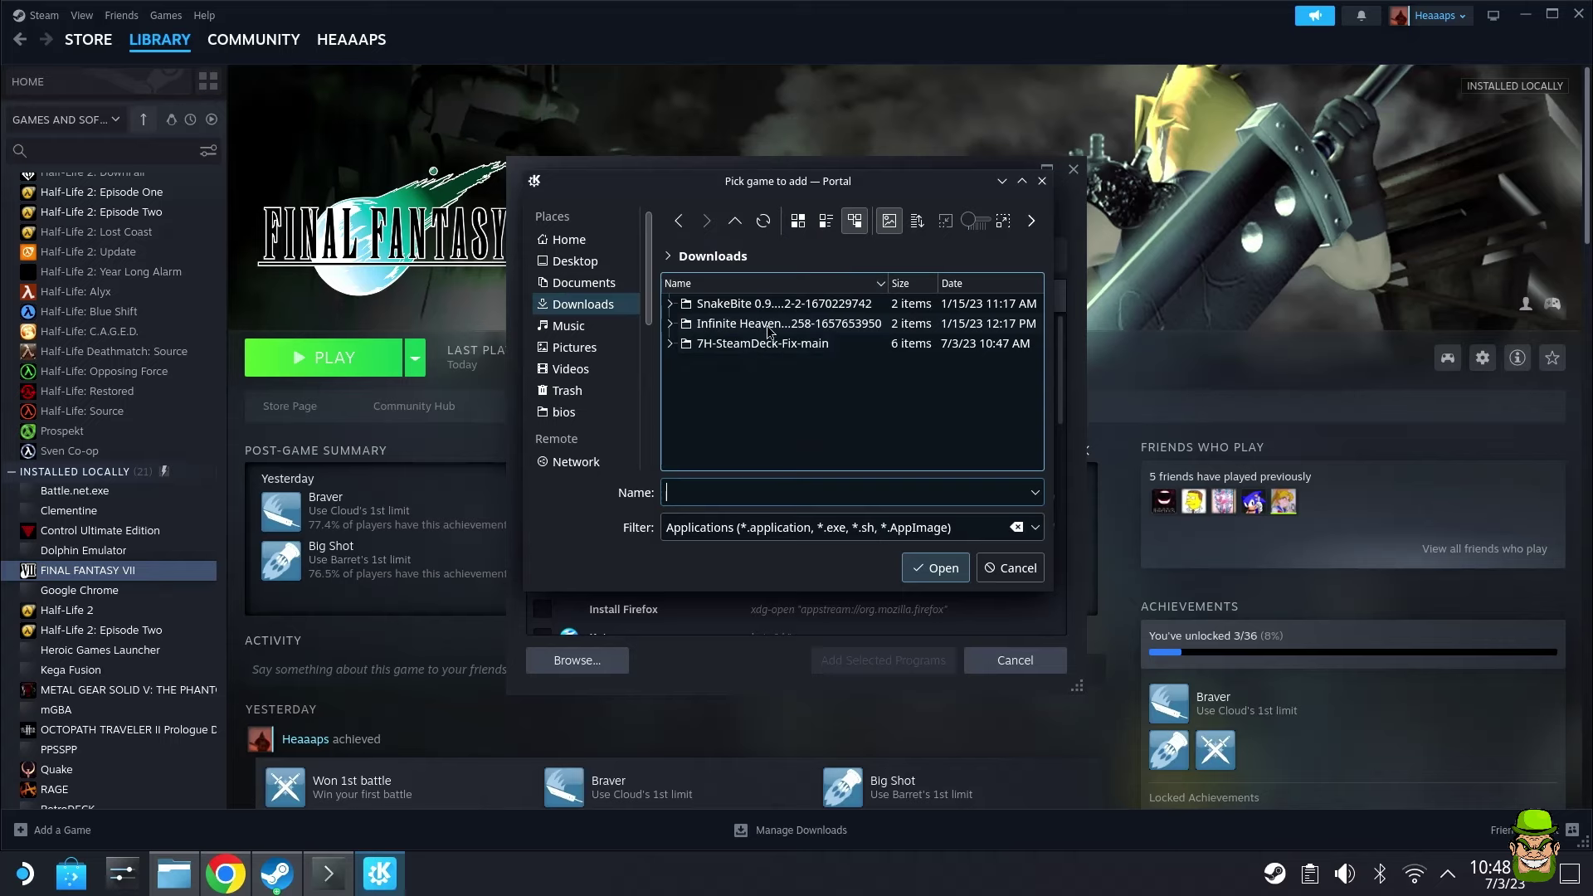
{"action": "left_click", "coordinate": [735, 348]}
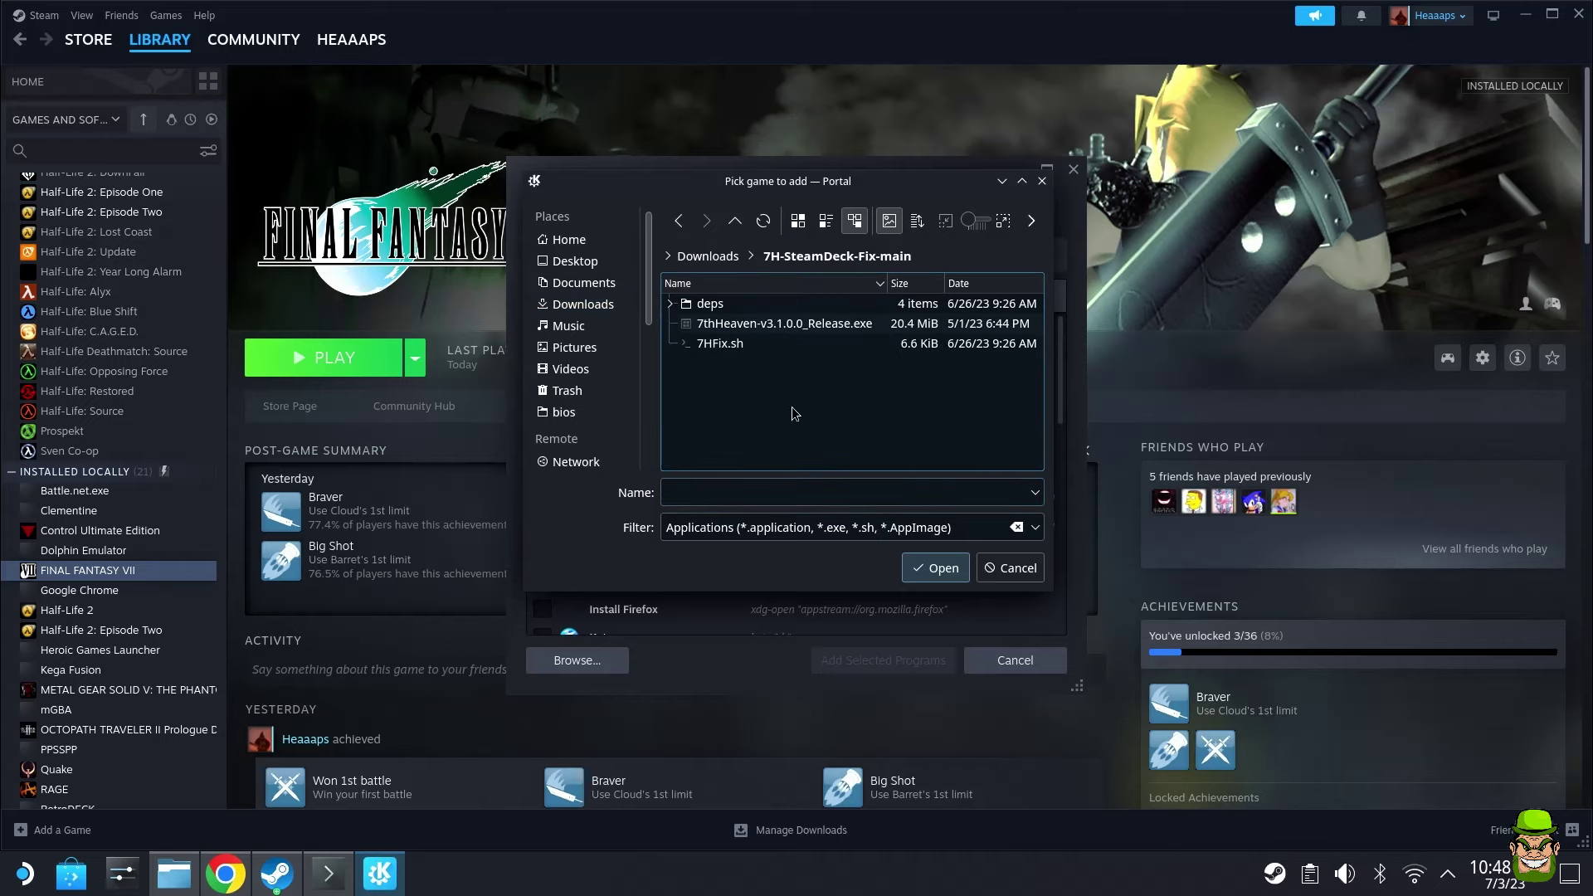
{"action": "left_click", "coordinate": [784, 324]}
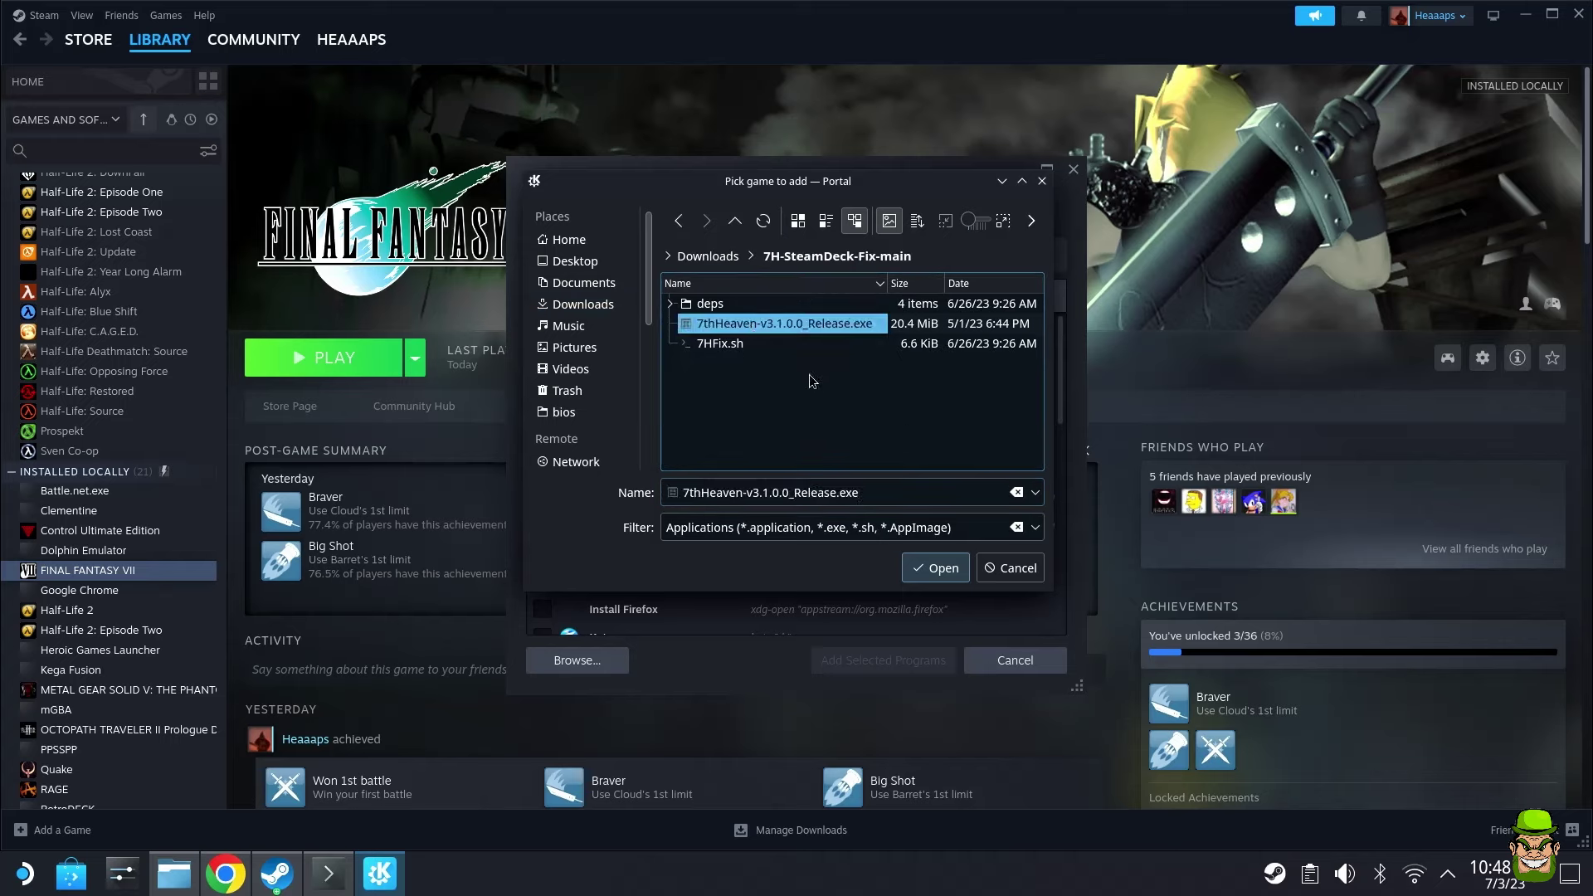
{"action": "double_click", "coordinate": [798, 327]}
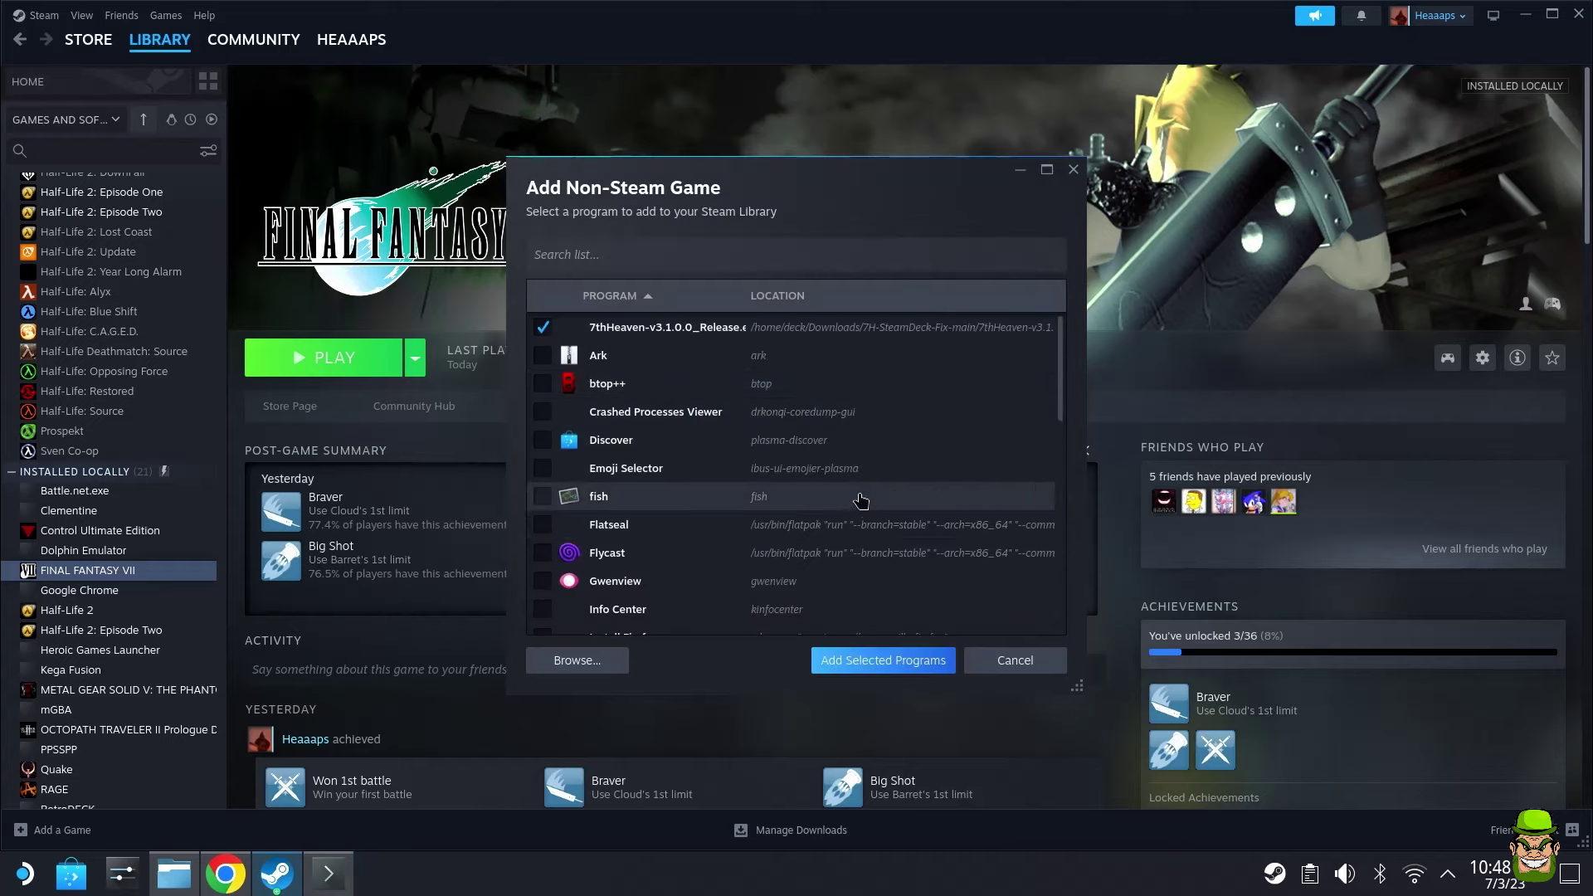
{"action": "left_click", "coordinate": [873, 670]}
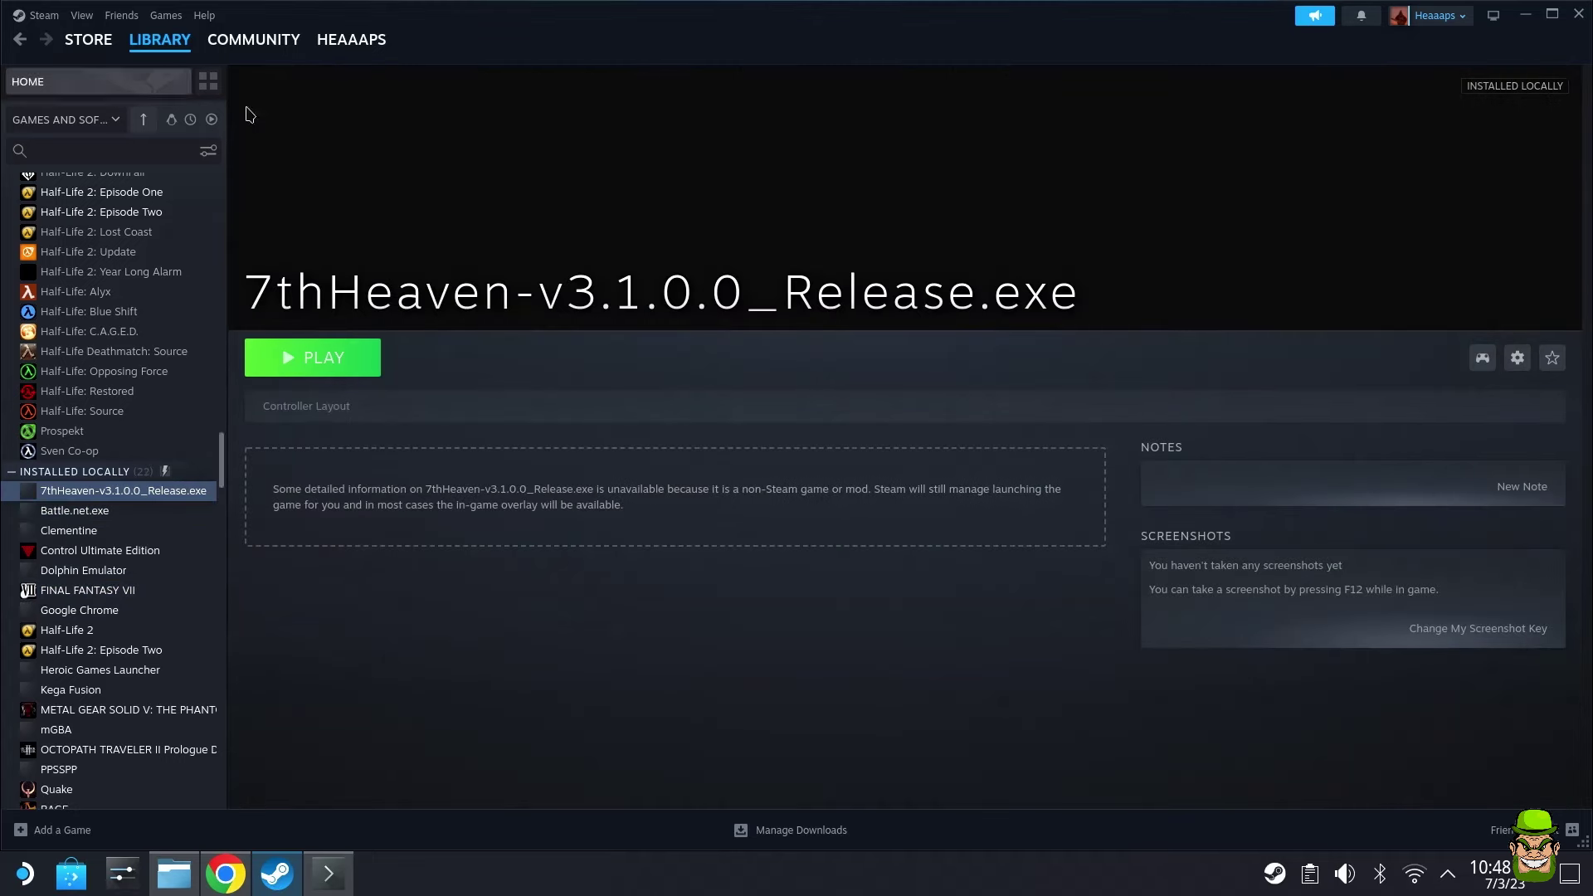
Open the properties of the 7thHeaven-v3.1.0.0_Release.exe shortcut and rename it 7th Heaven
{"action": "right_click", "coordinate": [146, 493]}
{"action": "mouse_move", "coordinate": [207, 614]}
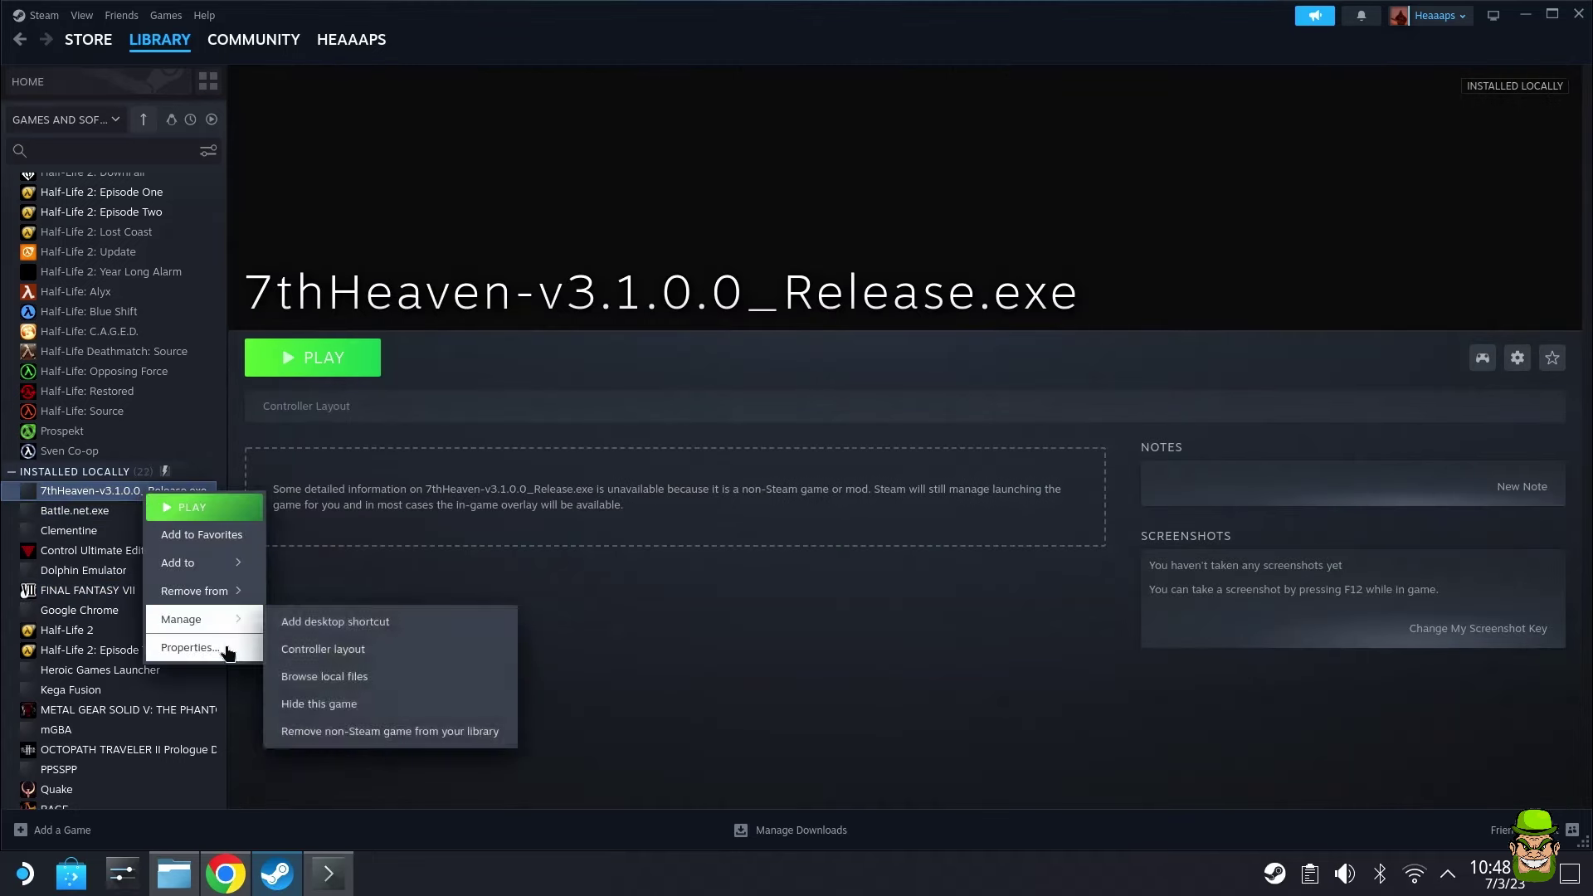
{"action": "left_click", "coordinate": [326, 671]}
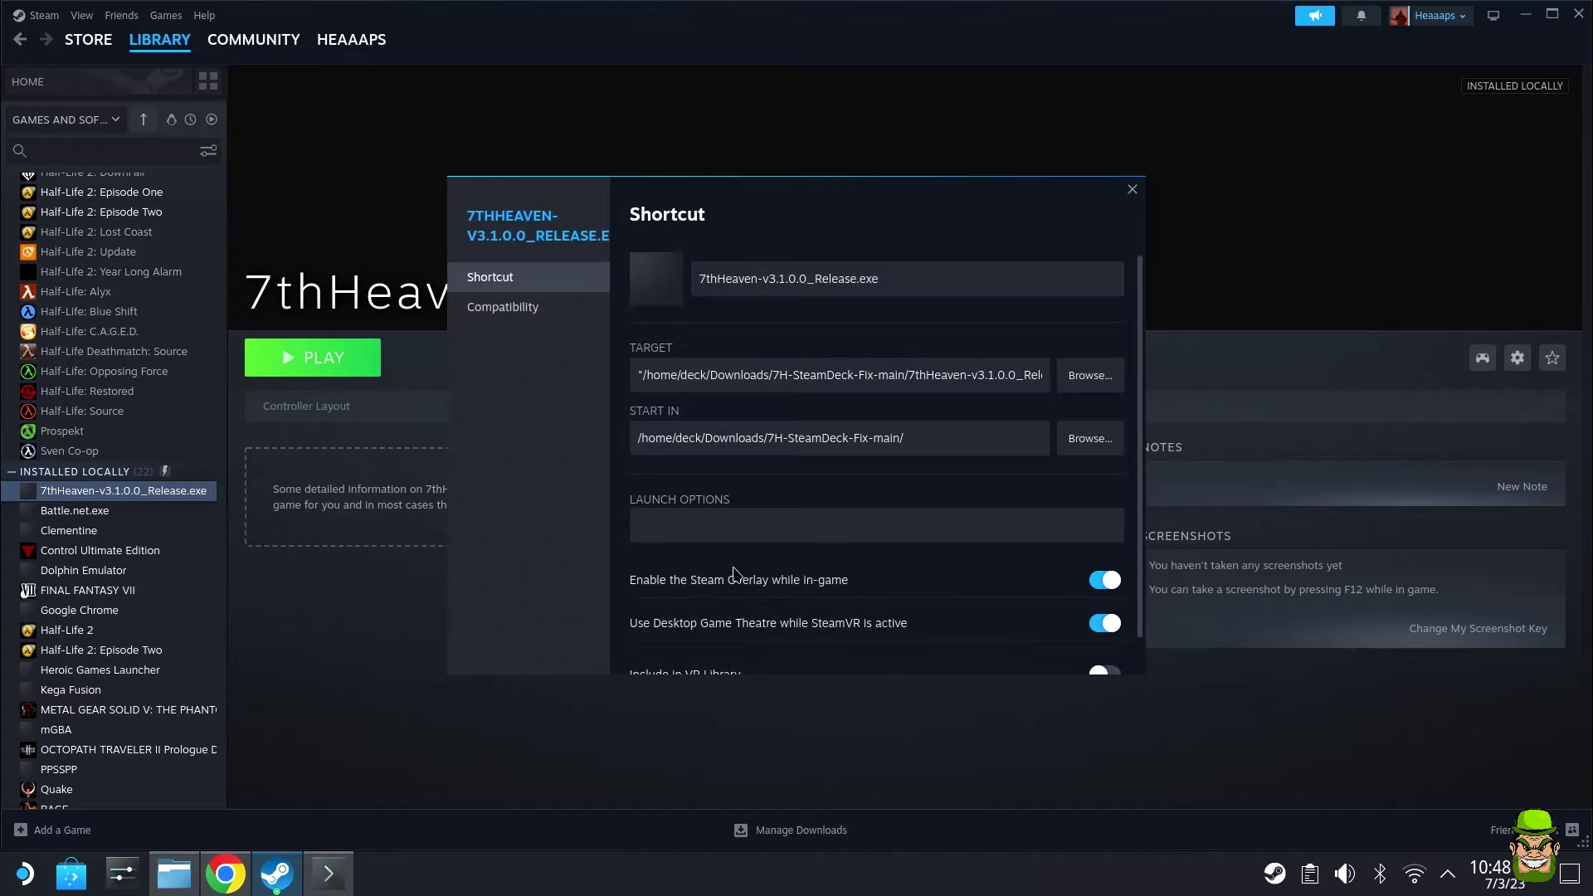
{"action": "left_click", "coordinate": [775, 283]}
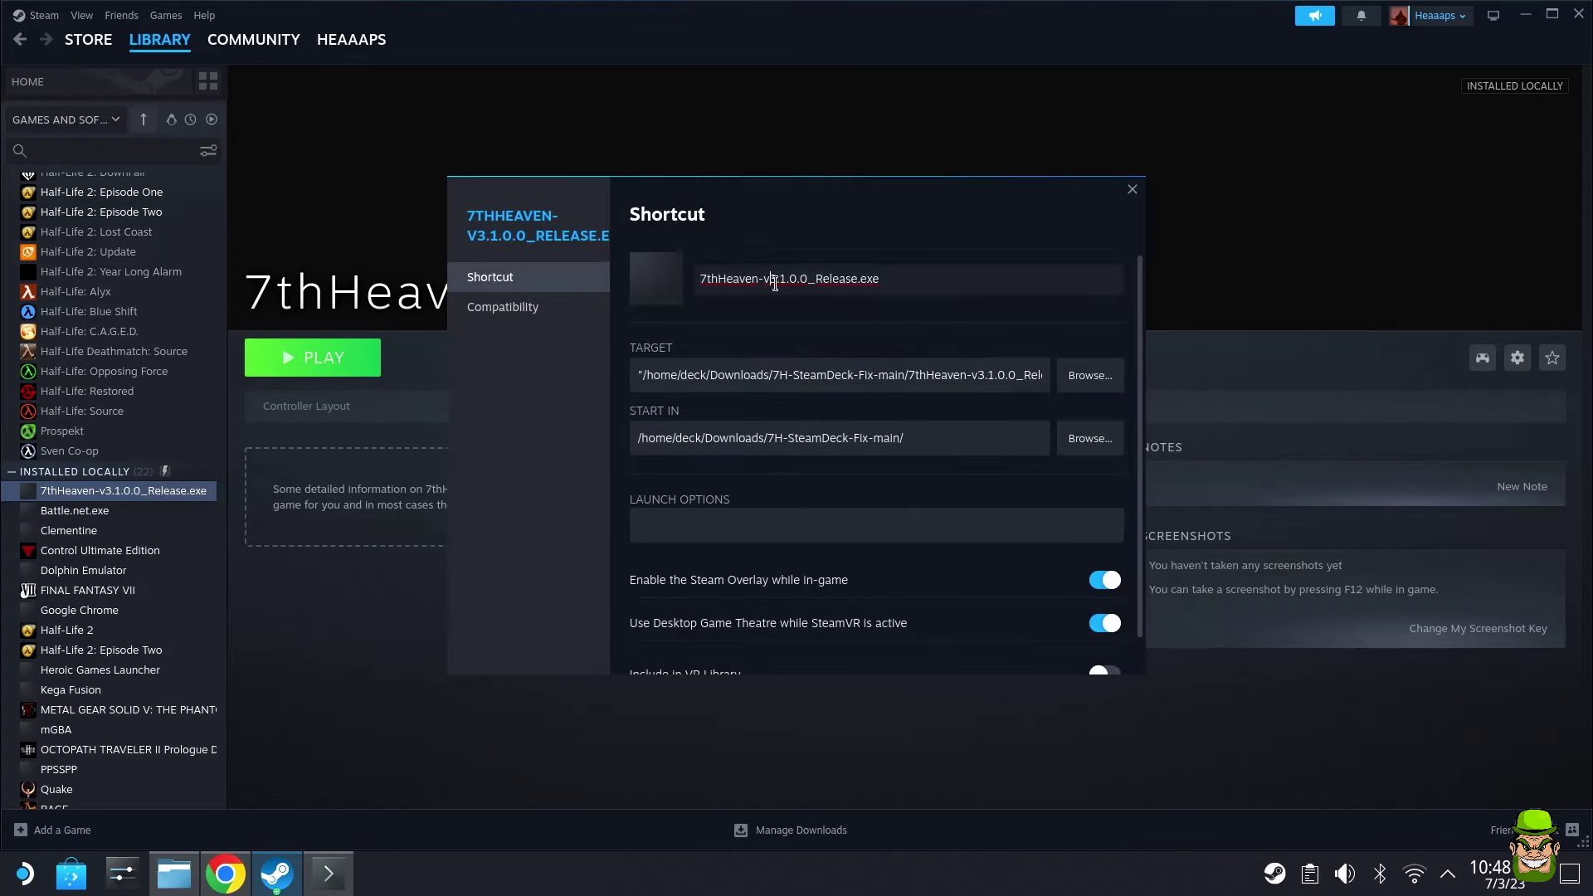
{"action": "triple_click", "coordinate": [984, 286]}
{"action": "left_click_drag", "start_coordinate": [884, 284], "coordinate": [806, 285]}
{"action": "left_click", "coordinate": [764, 283]}
{"action": "key", "text": "shift+End"}
{"action": "key", "text": "BackSpace"}
{"action": "key", "text": "Left"}
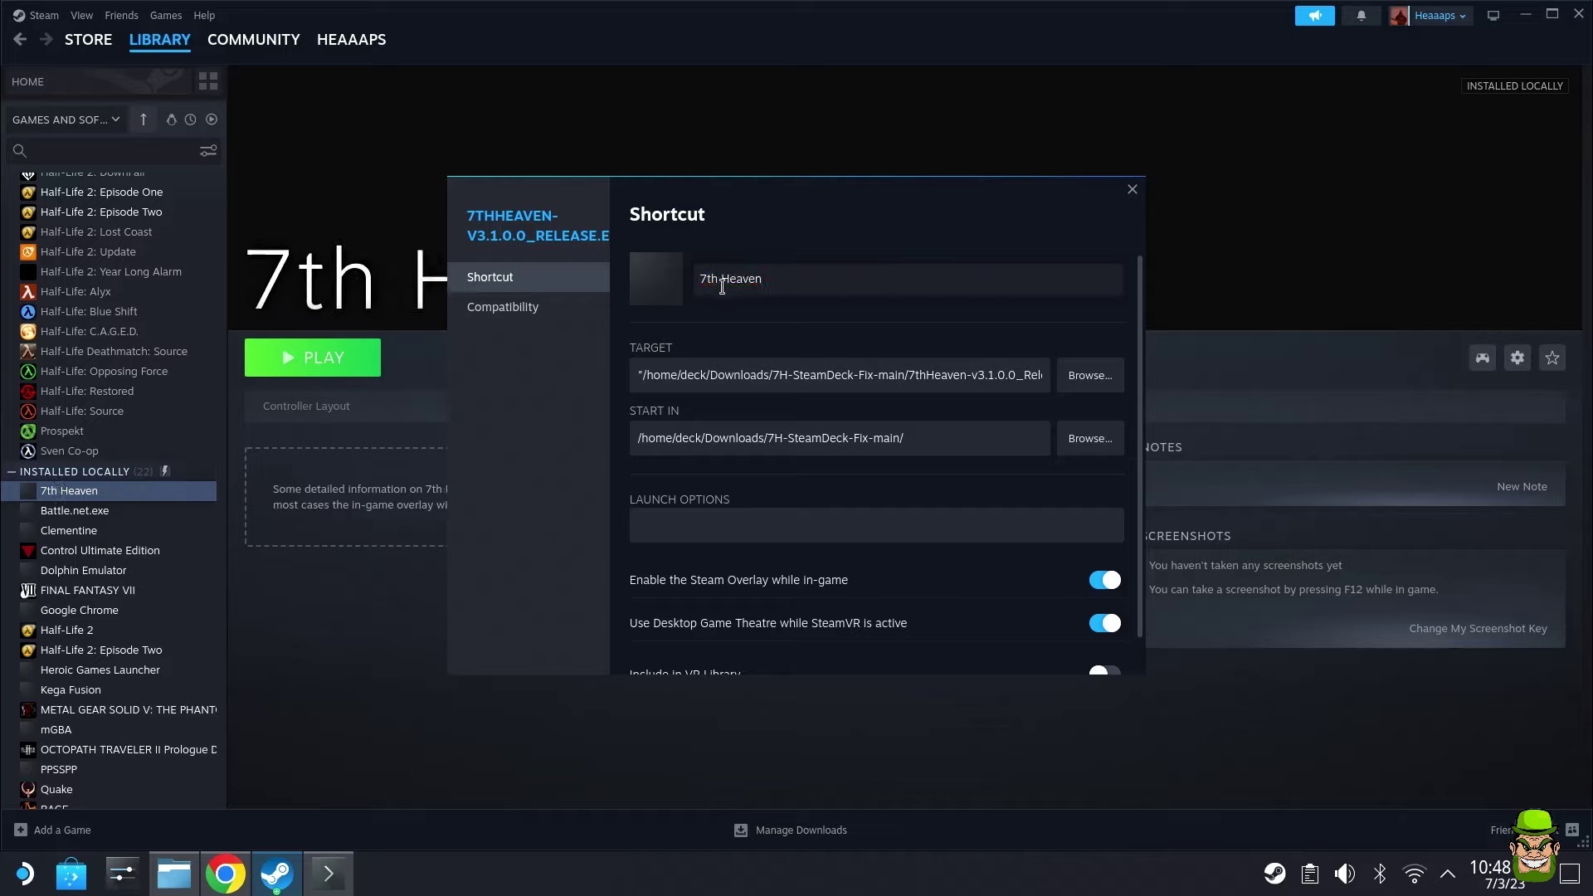
{"action": "left_click_drag", "start_coordinate": [776, 276], "coordinate": [664, 266]}
Force the 7th Heaven shortcut to use Proton 8.0-2 as its compatibility tool and close its properties
{"action": "left_click", "coordinate": [506, 322]}
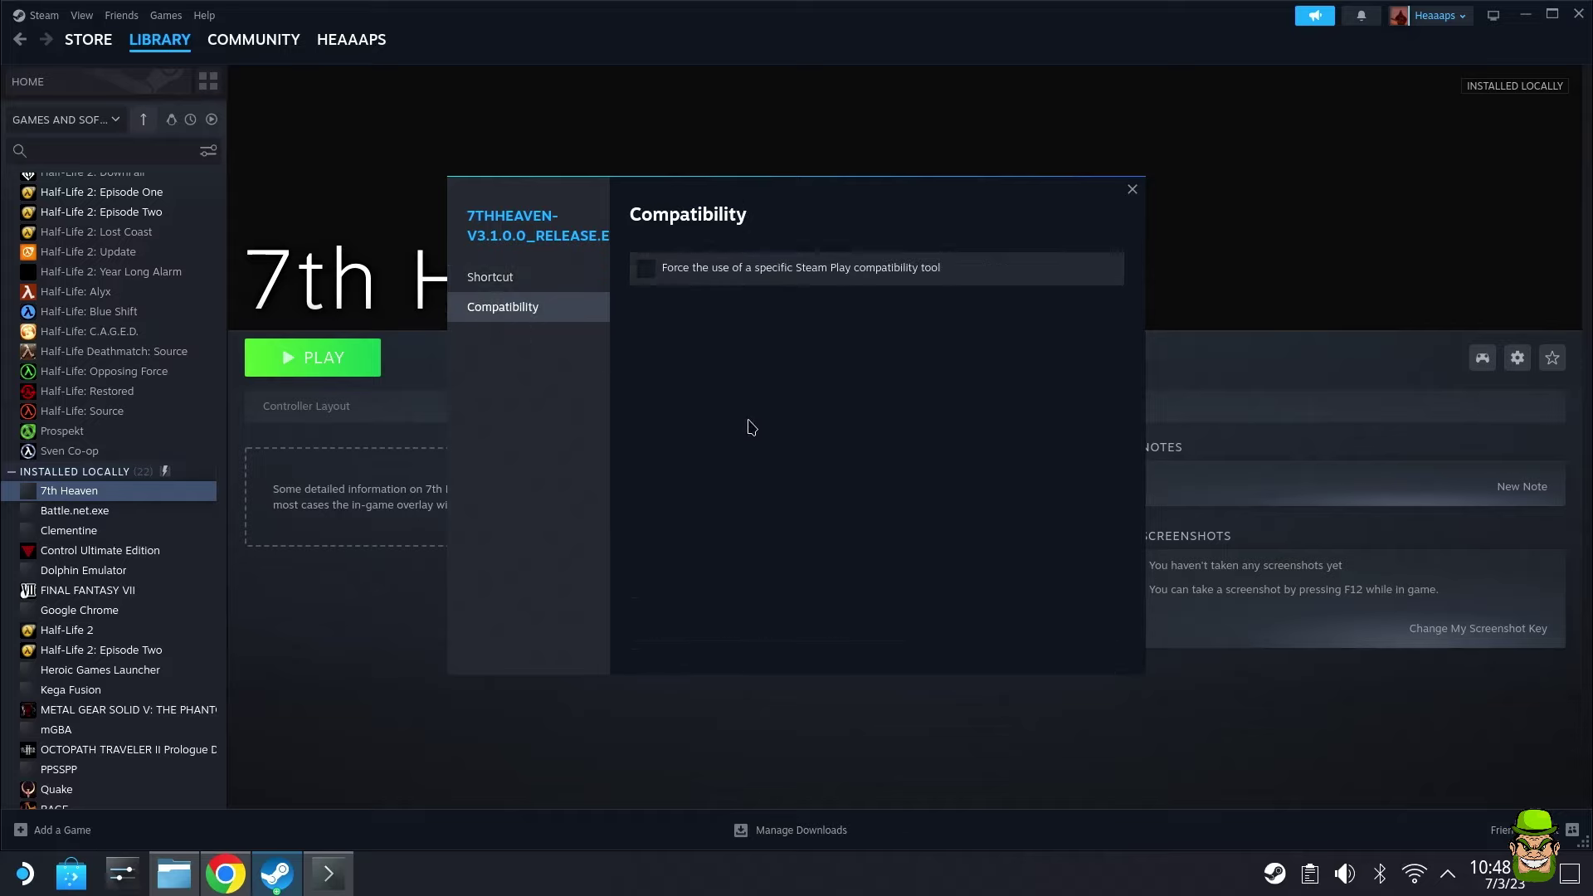
{"action": "left_click", "coordinate": [755, 278]}
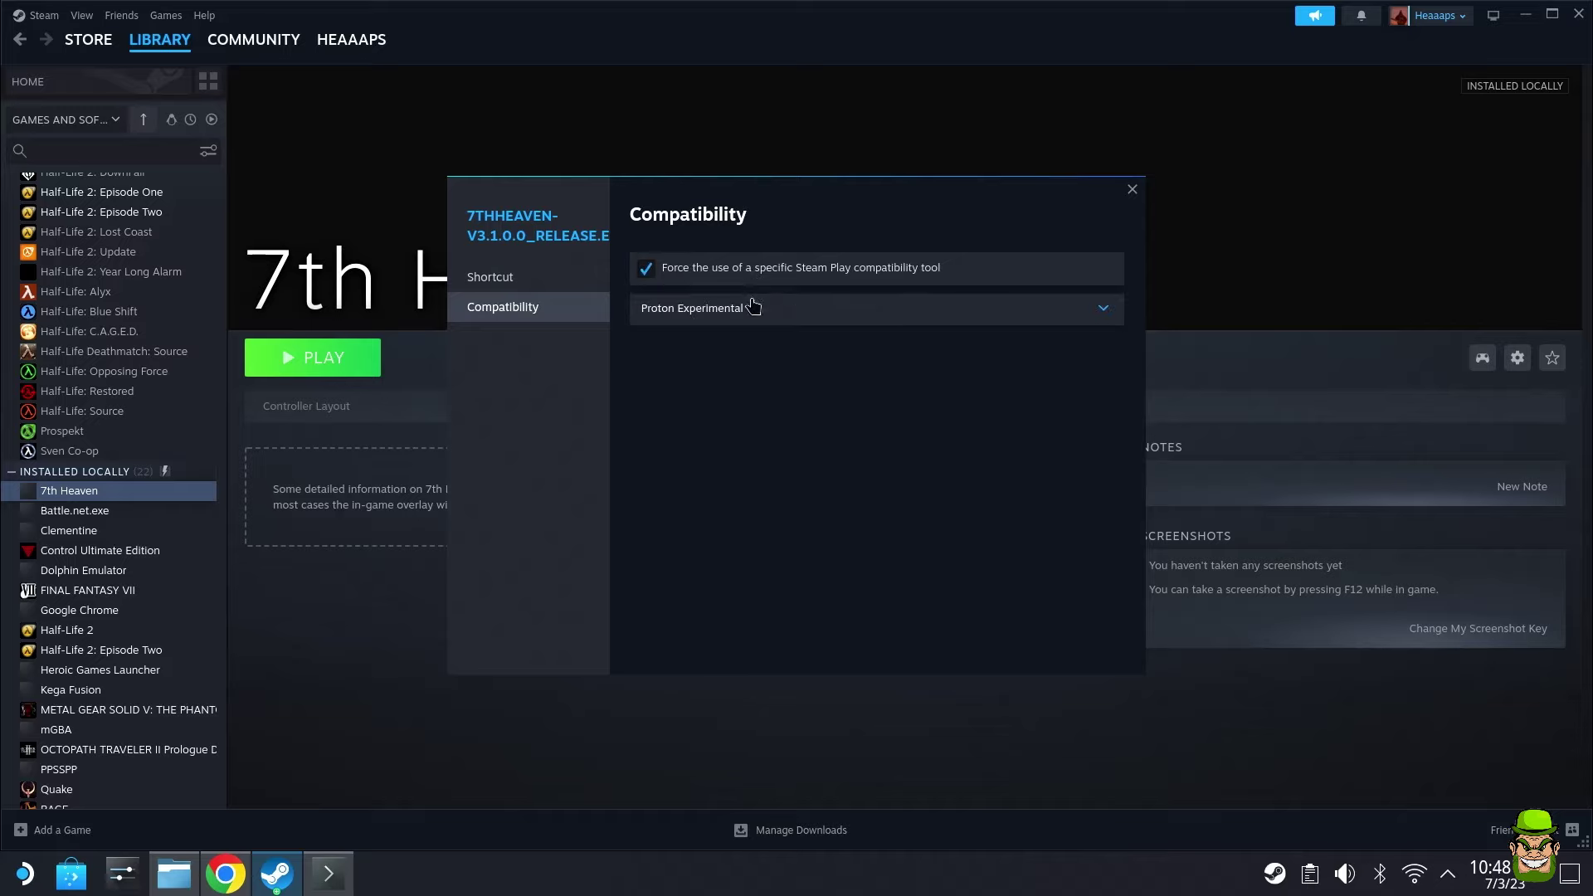
{"action": "left_click", "coordinate": [712, 320]}
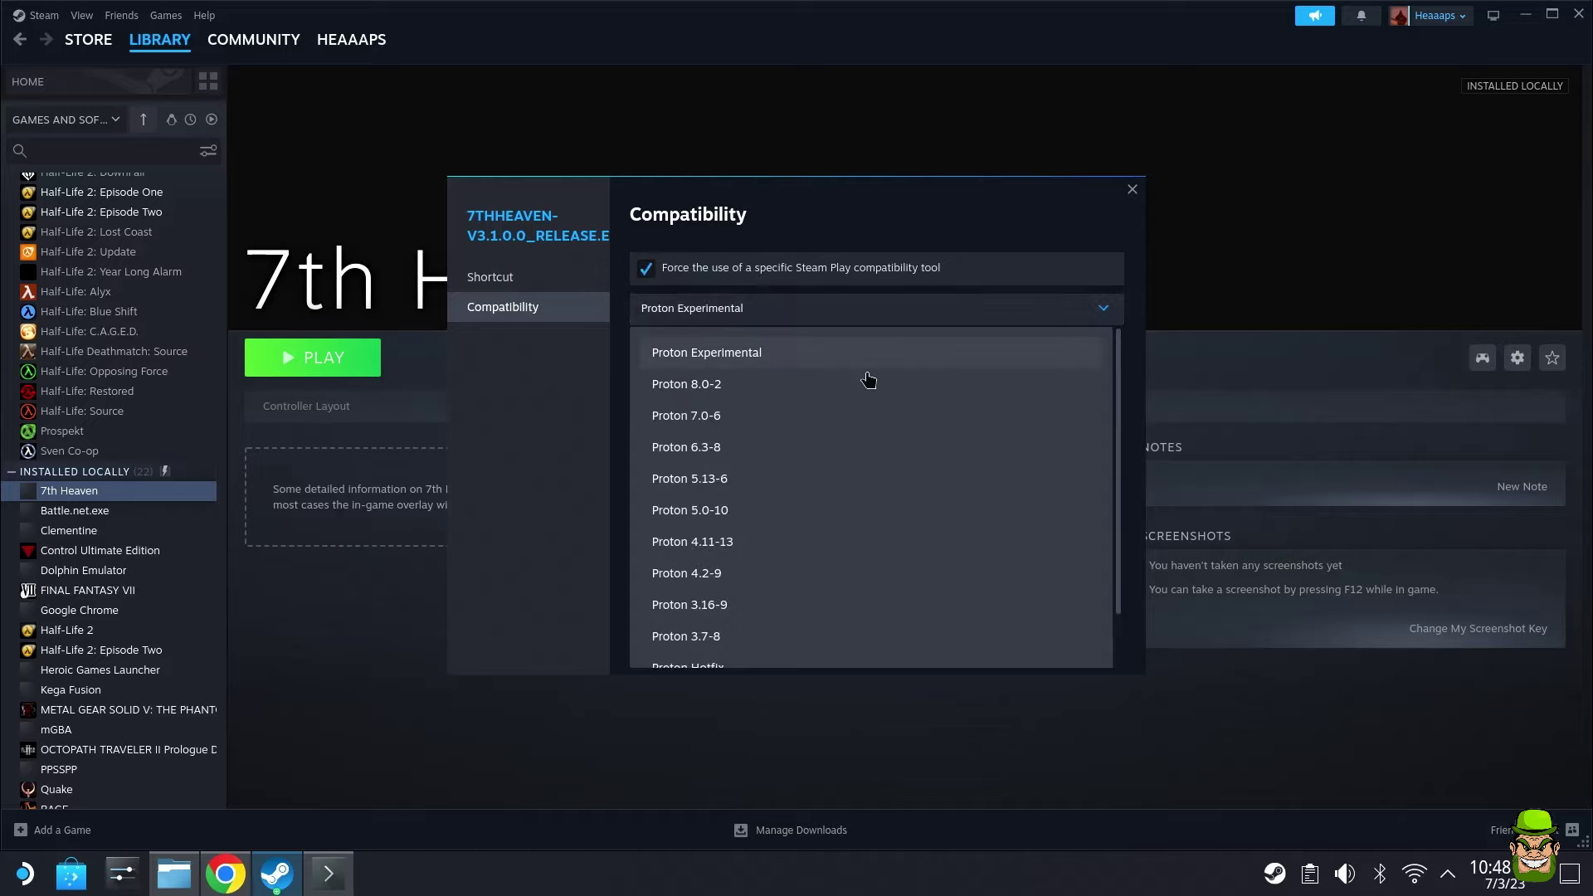
{"action": "left_click", "coordinate": [710, 388]}
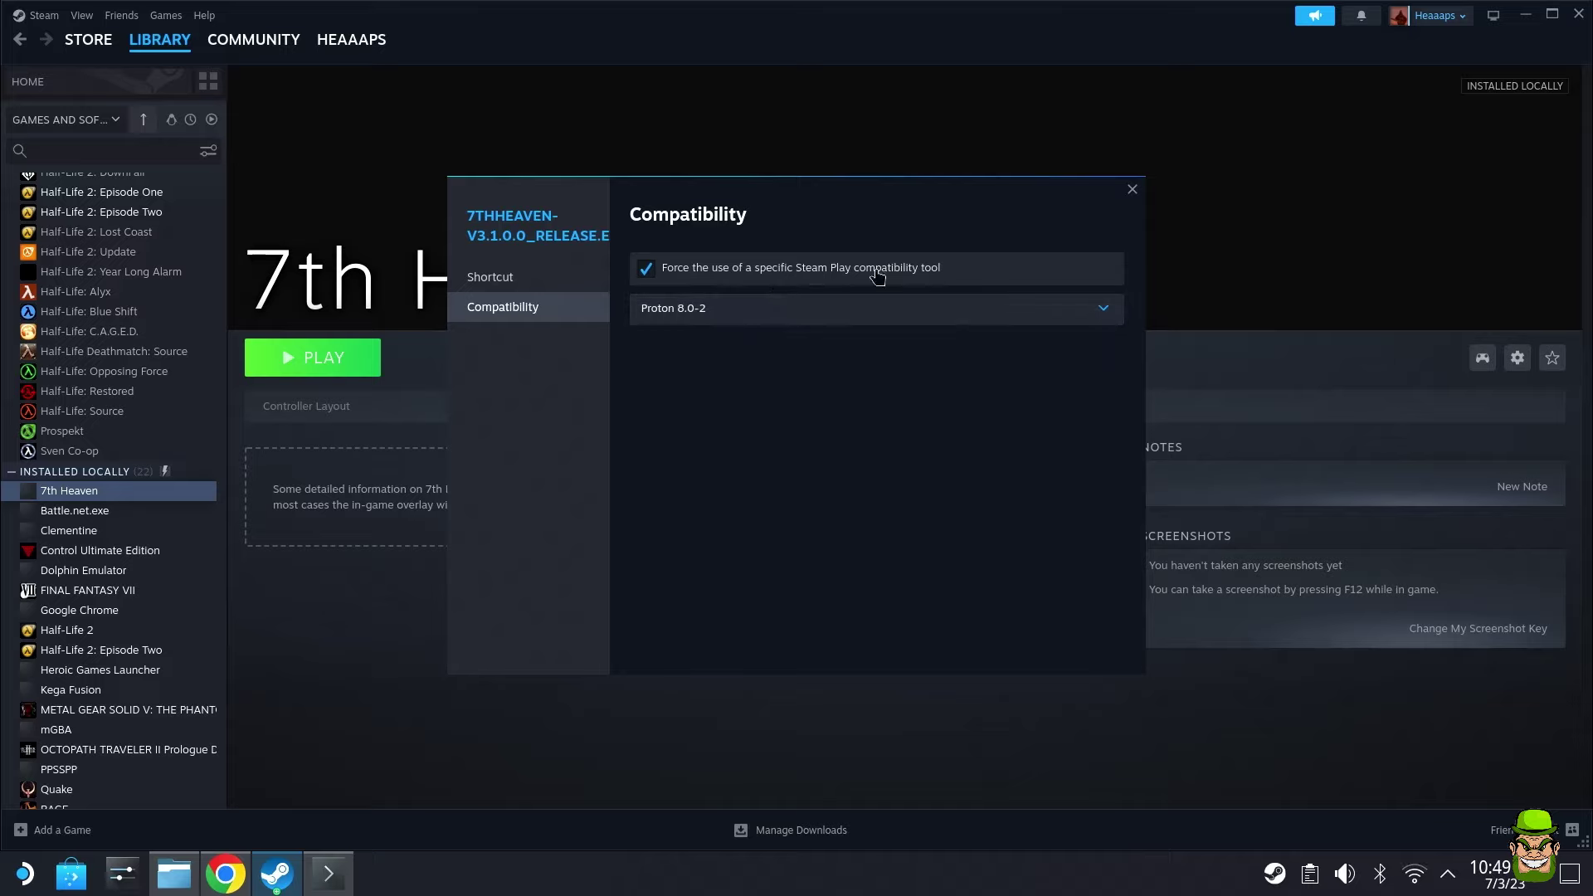
{"action": "left_click", "coordinate": [1132, 189]}
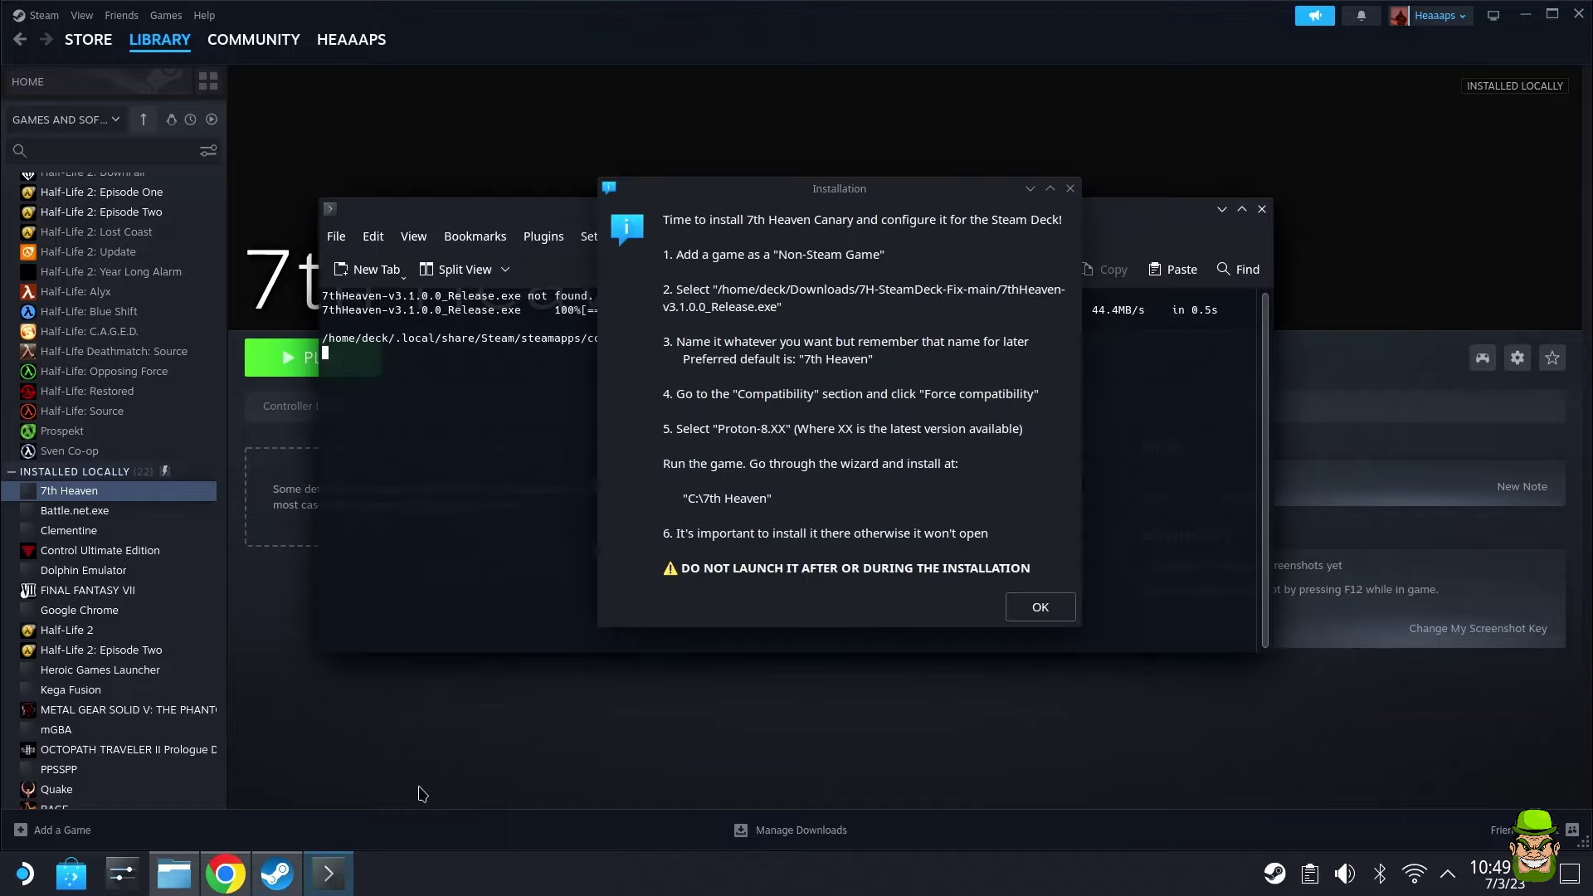
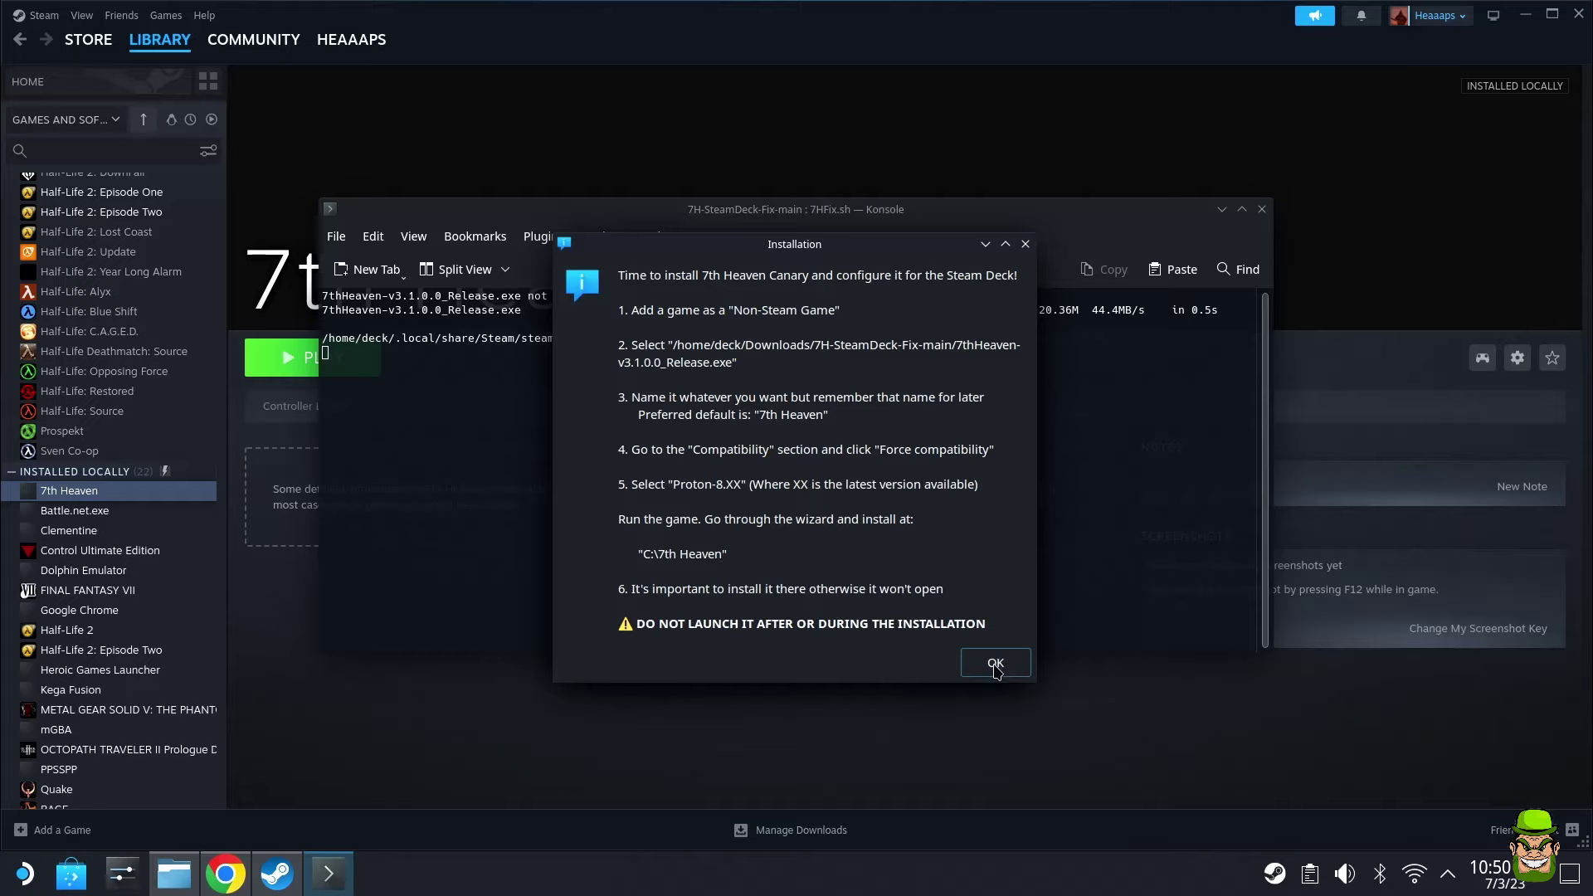
Acknowledge the script's installation instructions and completion notice, and confirm that the non-Steam game is named 7th Heaven
{"action": "left_click", "coordinate": [995, 664]}
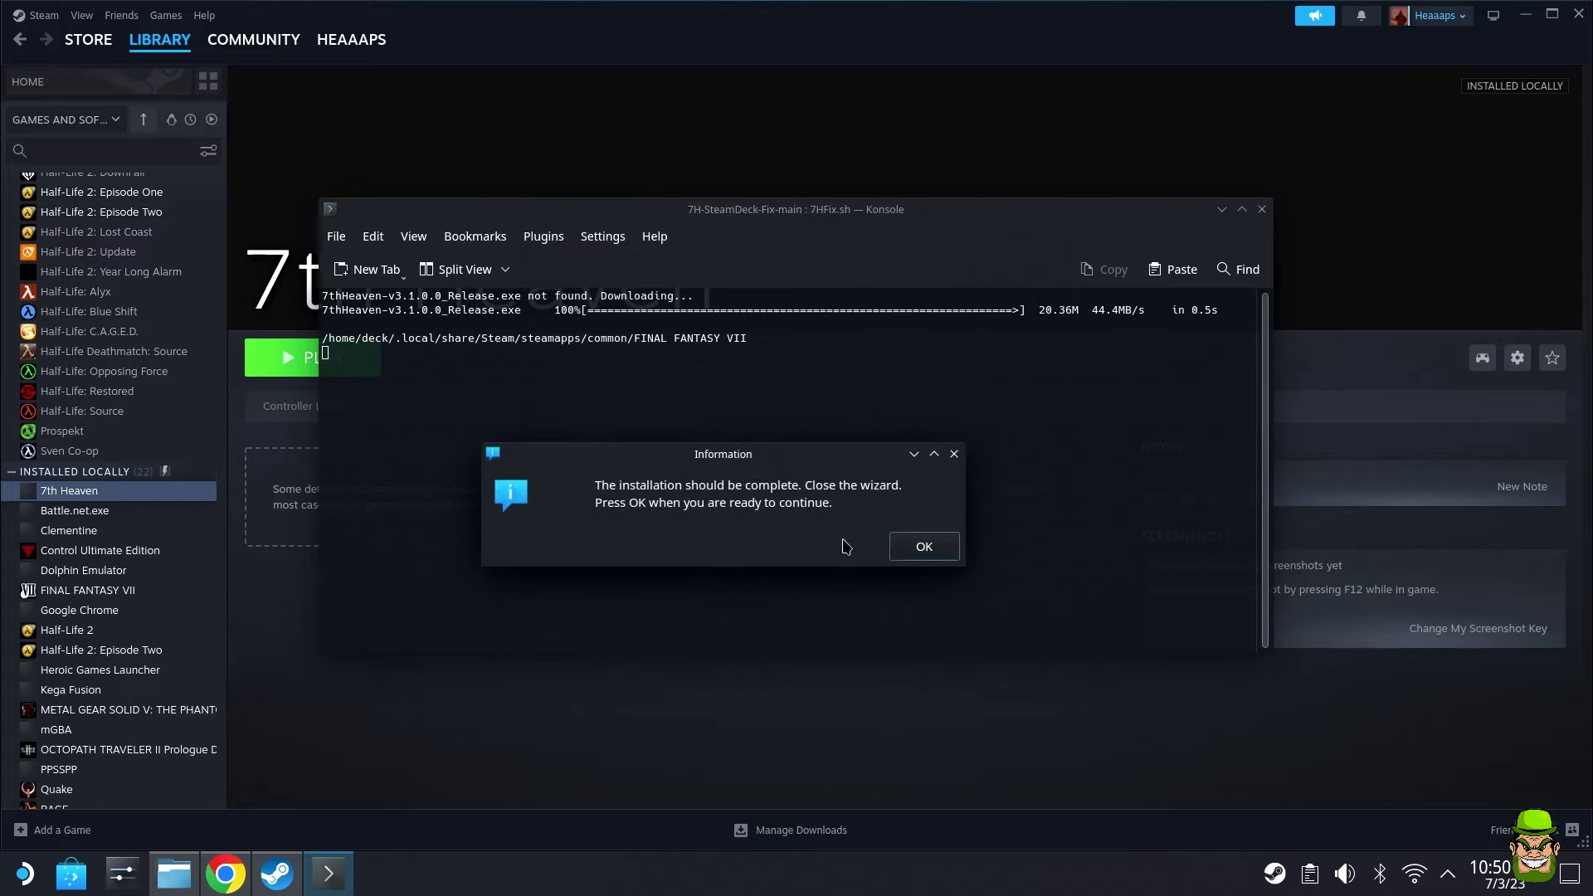
{"action": "left_click", "coordinate": [924, 547]}
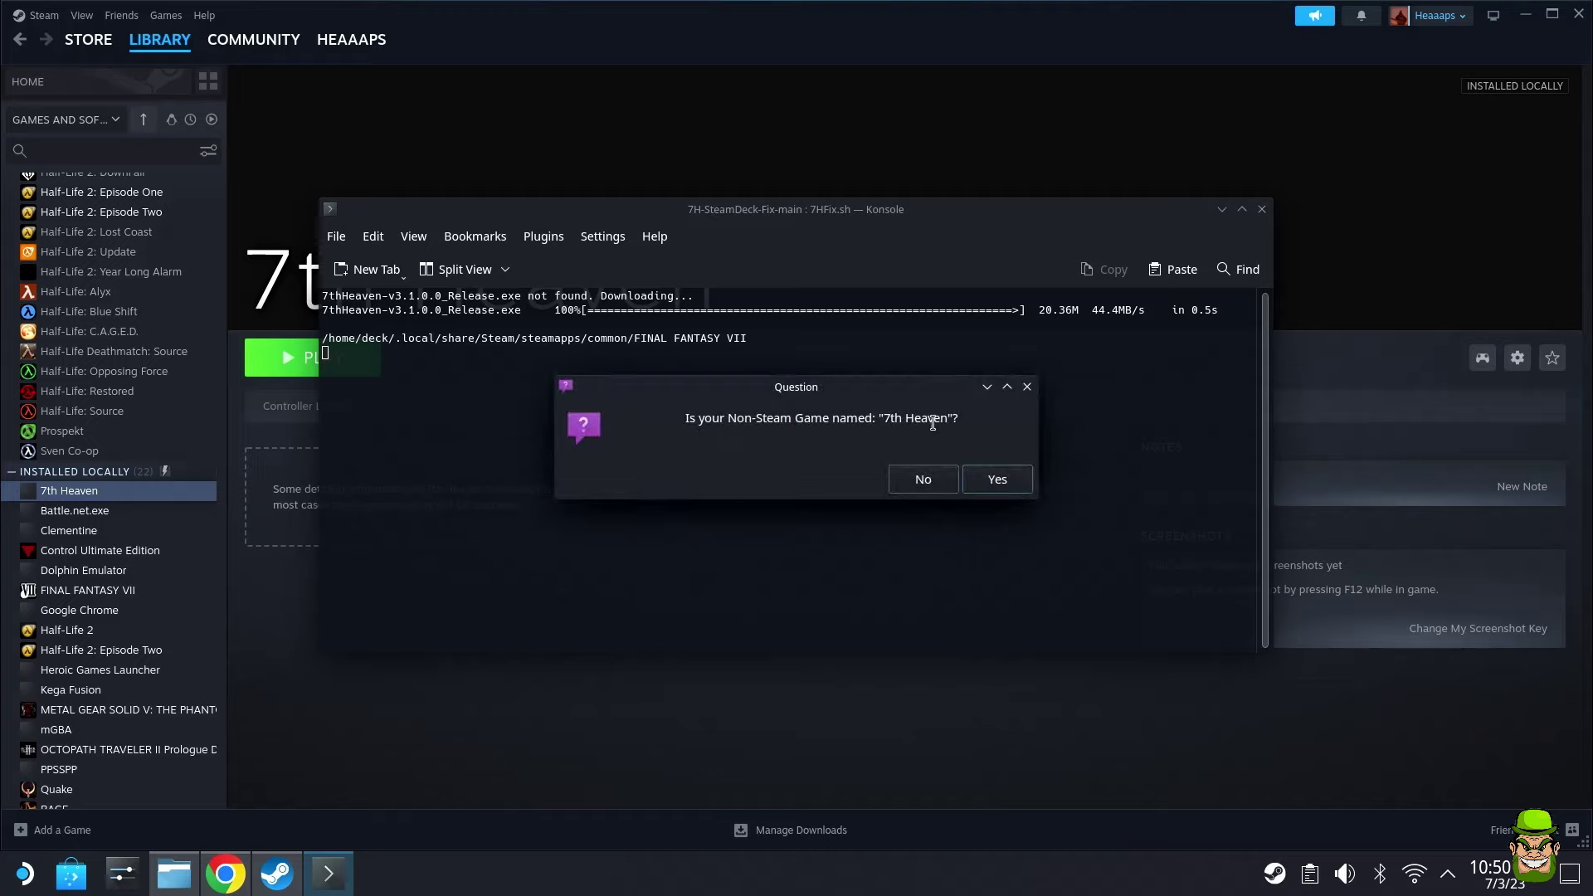
{"action": "left_click_drag", "start_coordinate": [889, 417], "coordinate": [989, 421]}
{"action": "left_click", "coordinate": [954, 424]}
{"action": "left_click", "coordinate": [982, 490]}
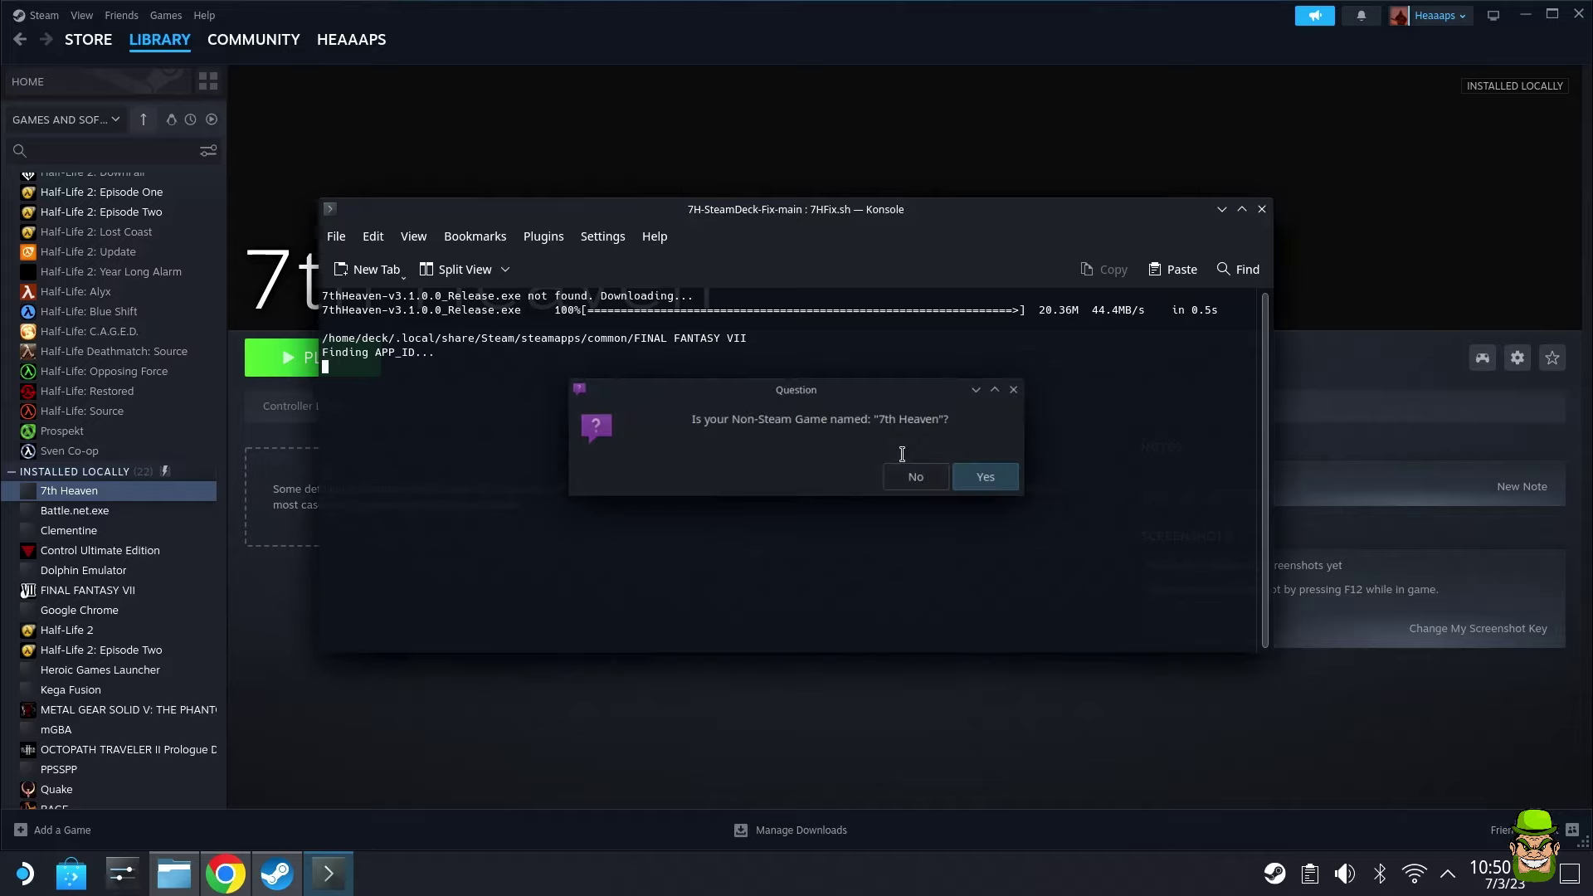
Accept the detected PFX path, answer the Vanilla FF7 save-file prompt, and close the finished script's terminal
{"action": "left_click_drag", "start_coordinate": [735, 390], "coordinate": [731, 461]}
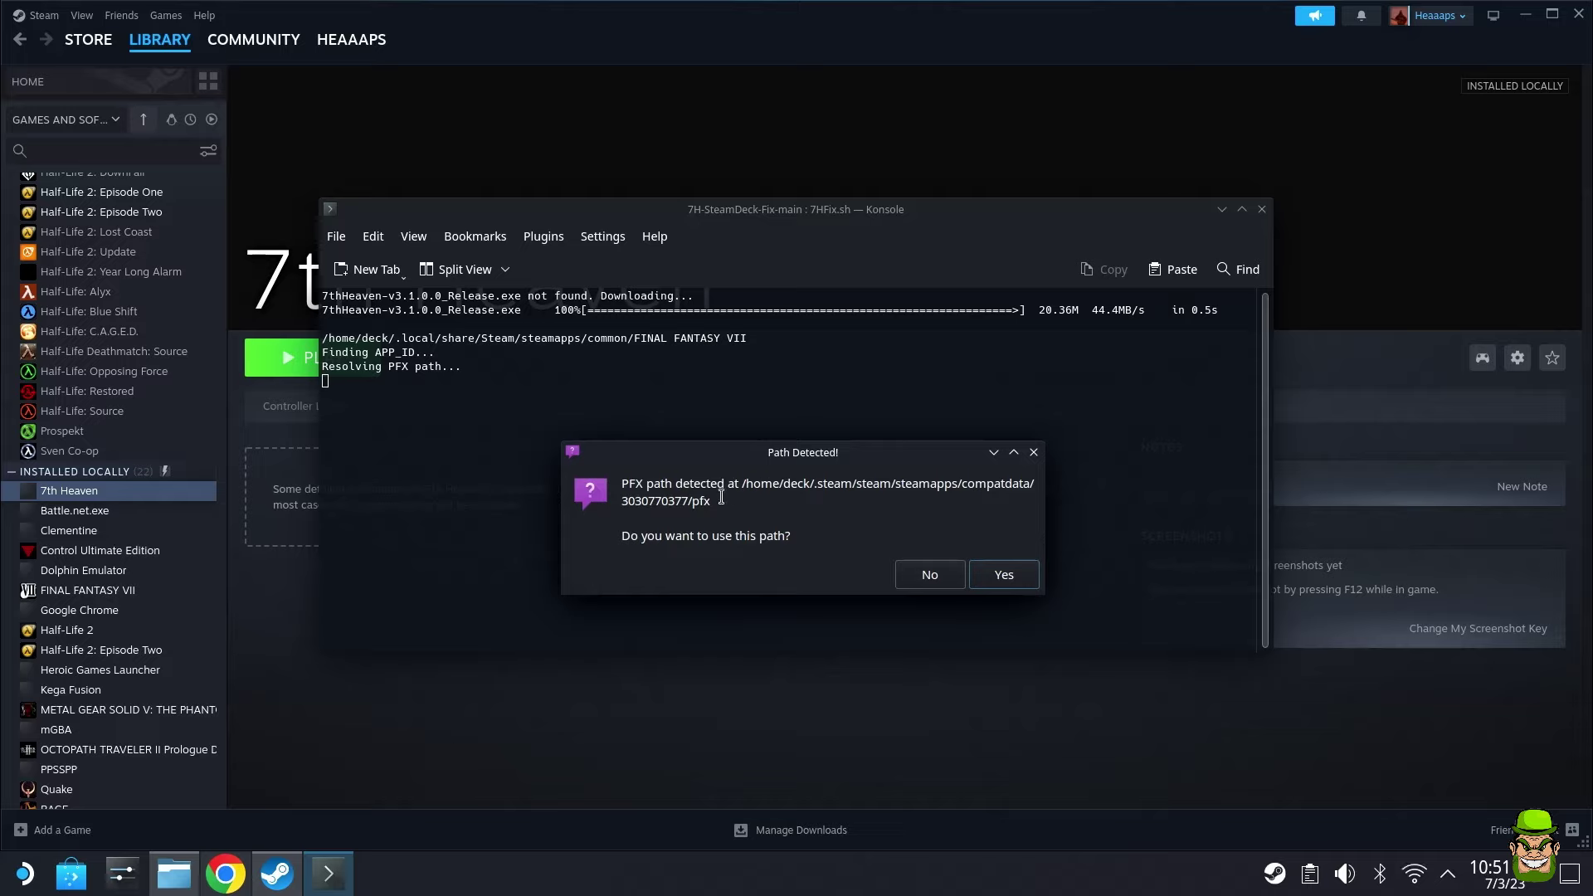
{"action": "left_click", "coordinate": [1003, 576]}
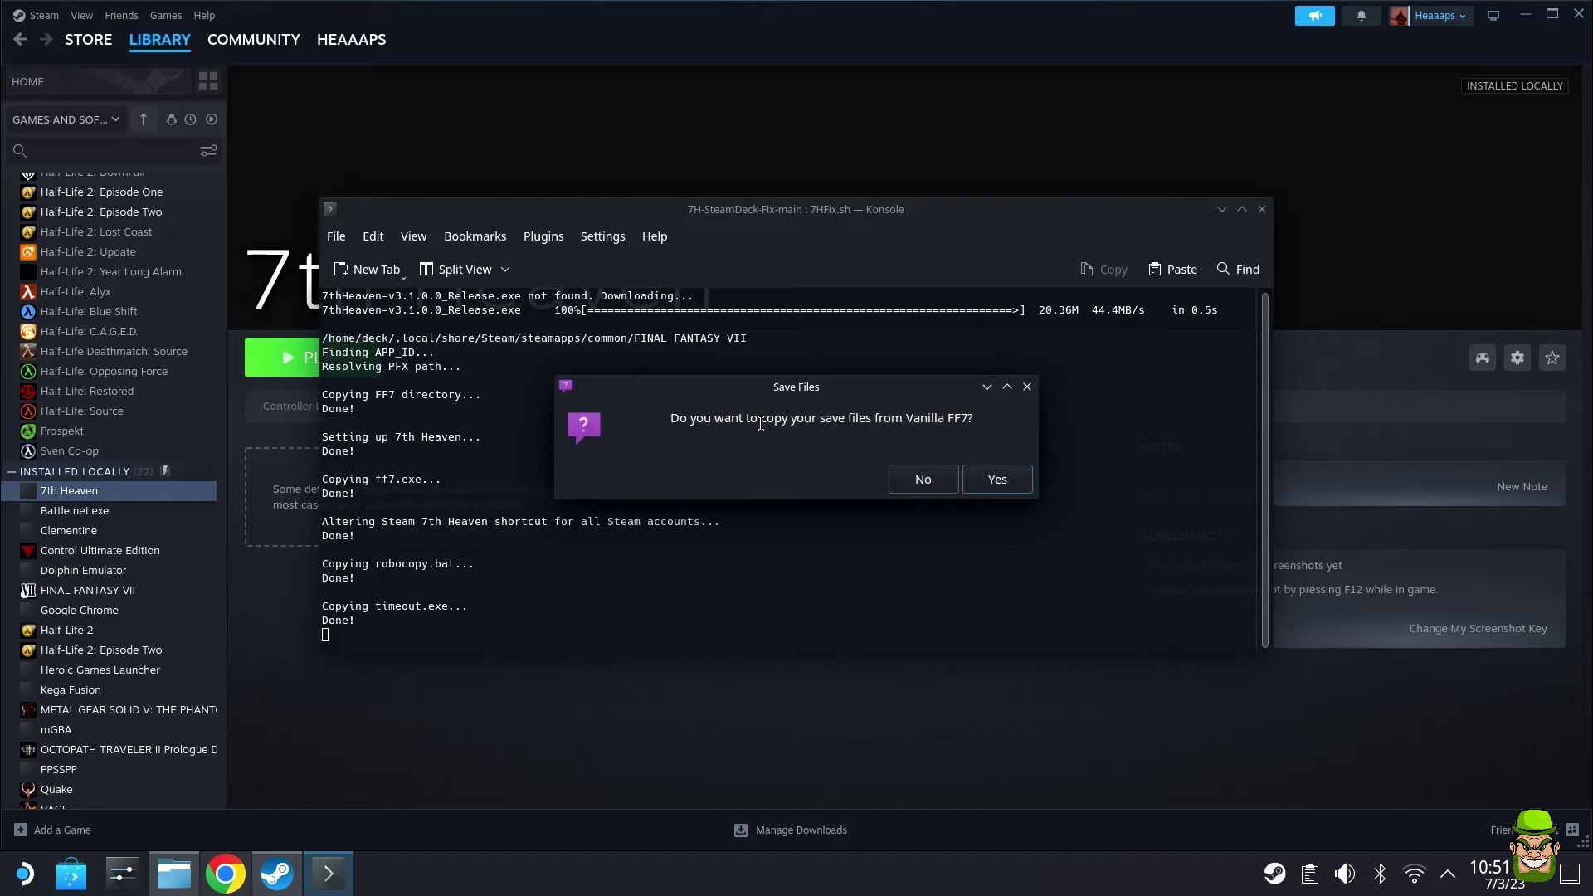
{"action": "key", "text": "Return"}
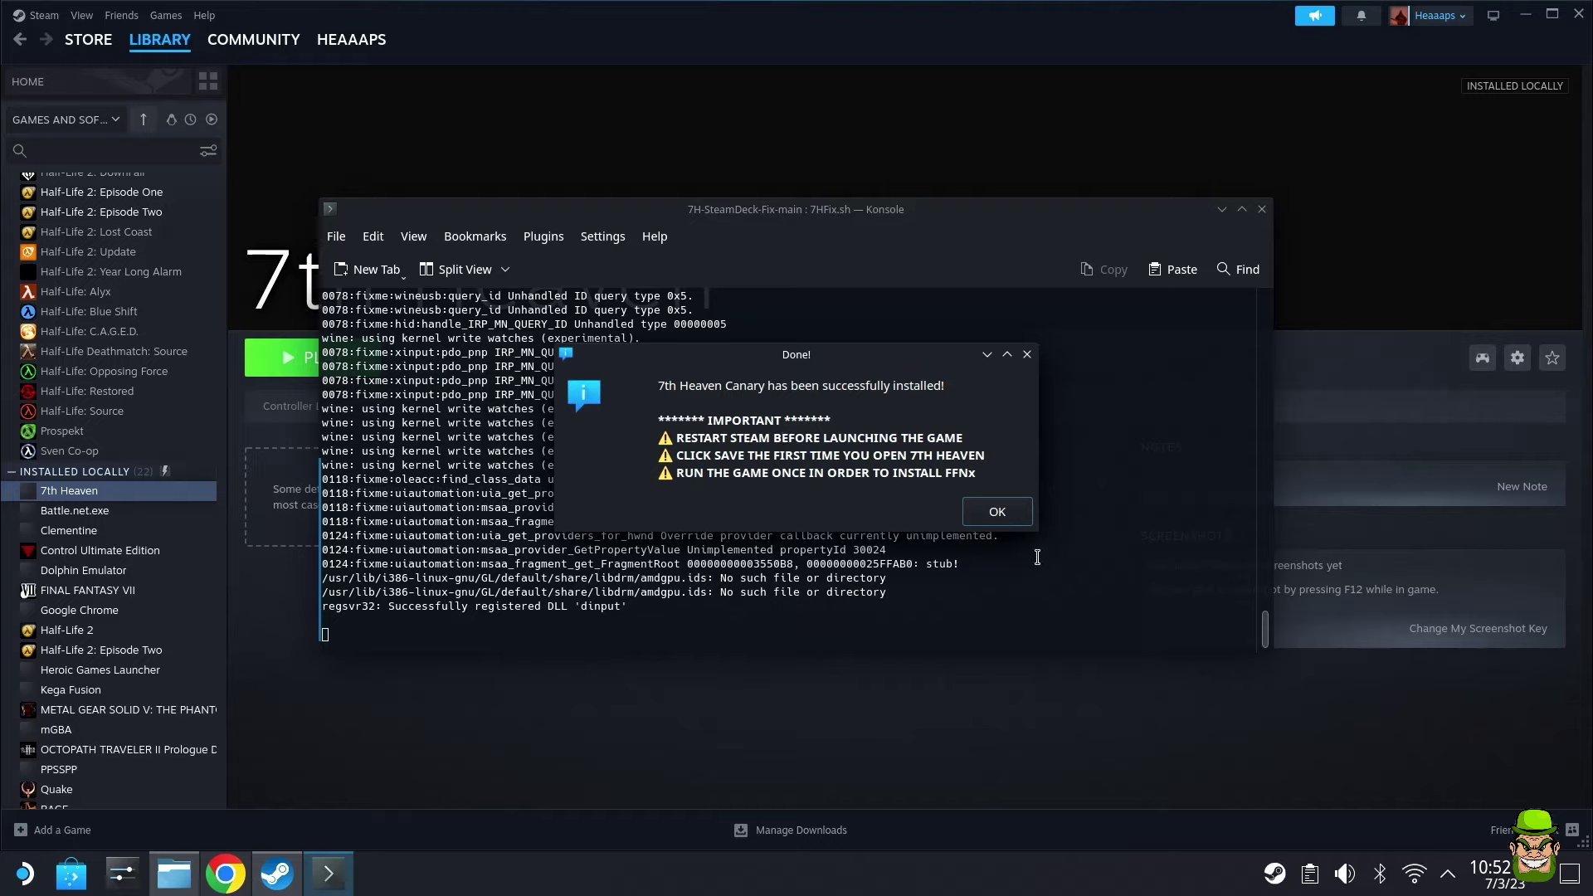
{"action": "left_click", "coordinate": [997, 512]}
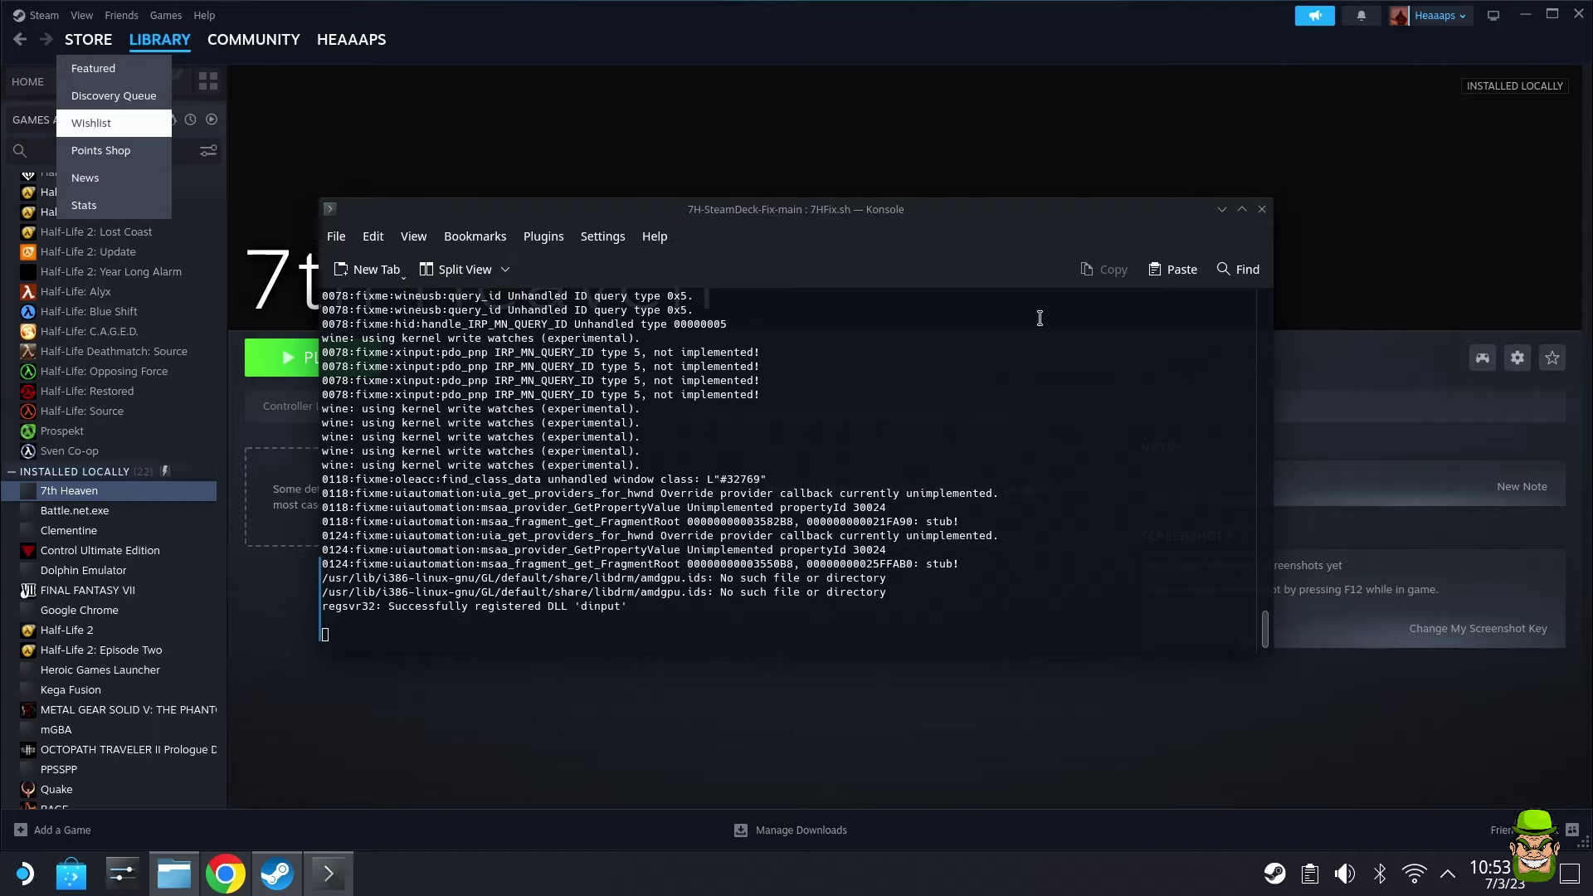
{"action": "left_click", "coordinate": [1262, 209]}
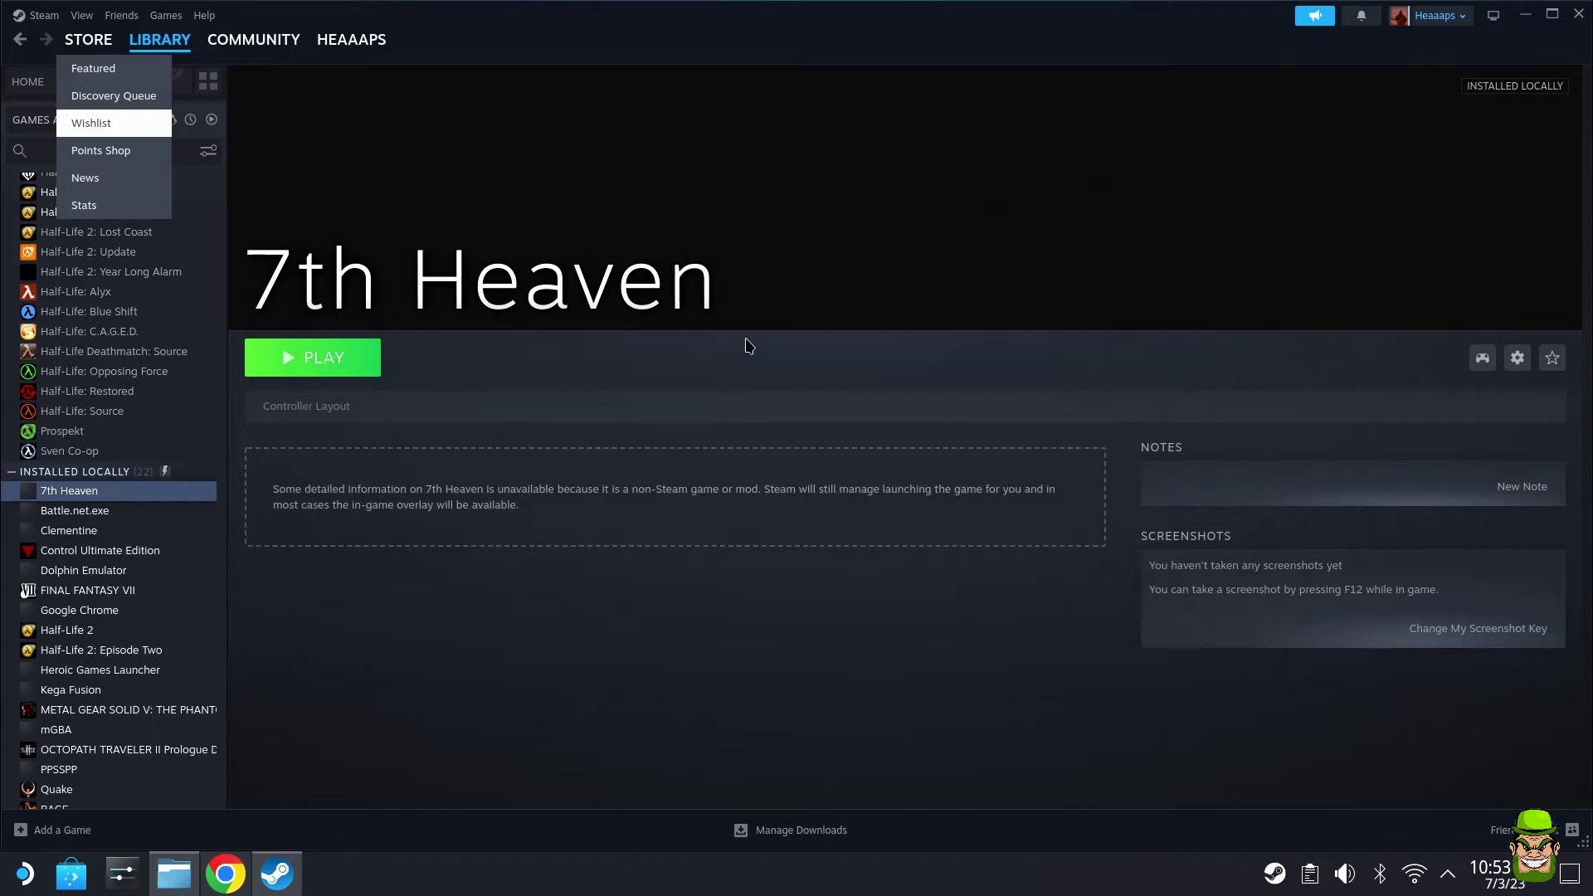
Exit Steam completely and close the open Dolphin and Chrome windows
{"action": "left_click", "coordinate": [17, 17]}
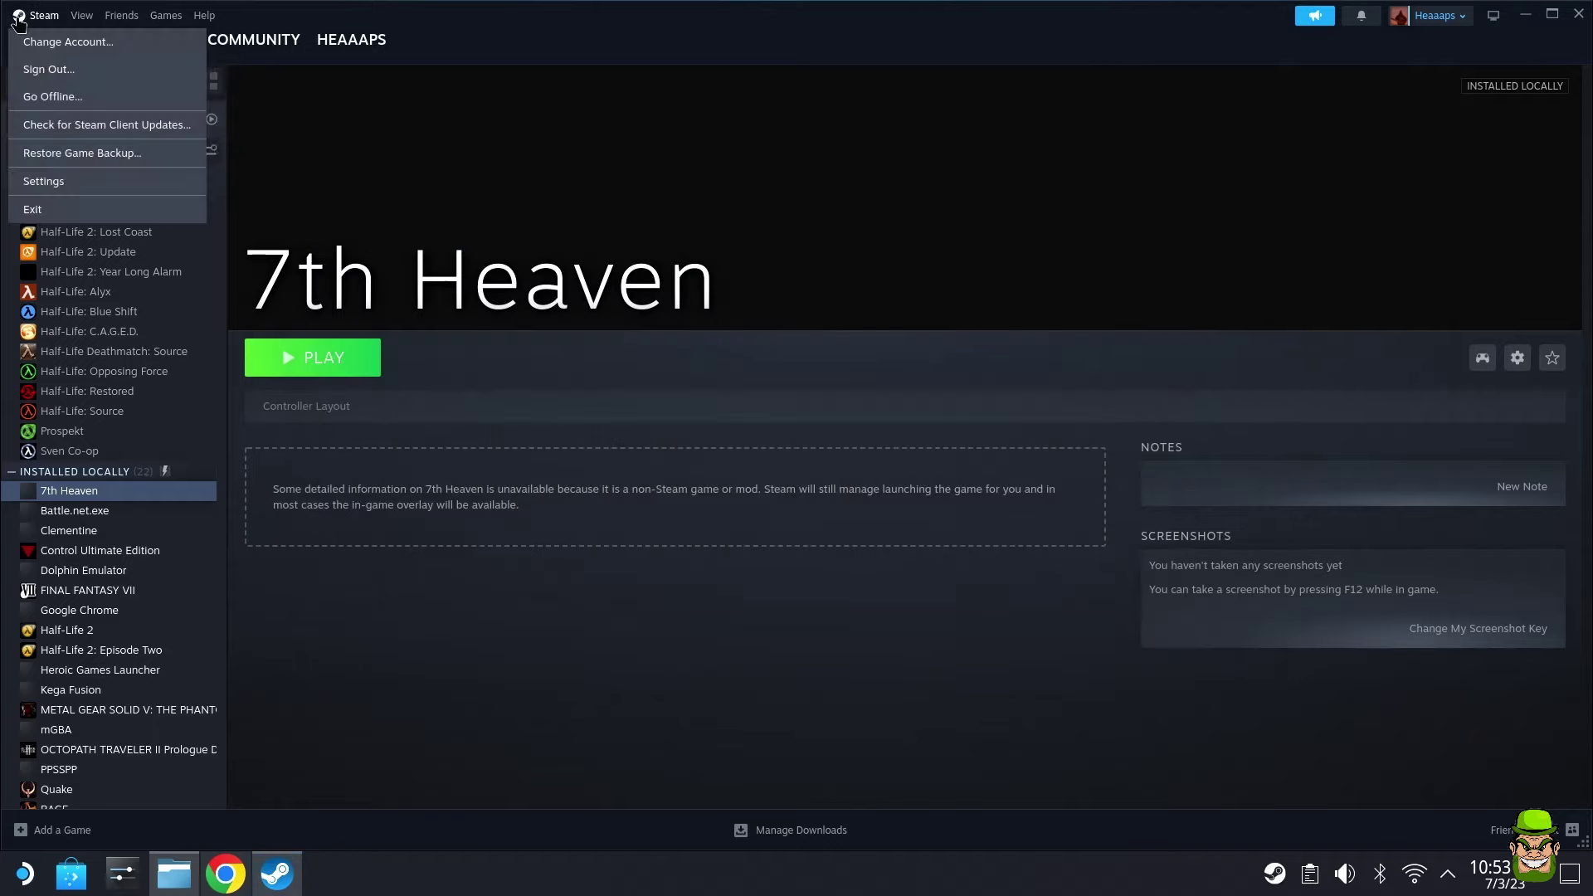
{"action": "left_click", "coordinate": [56, 209]}
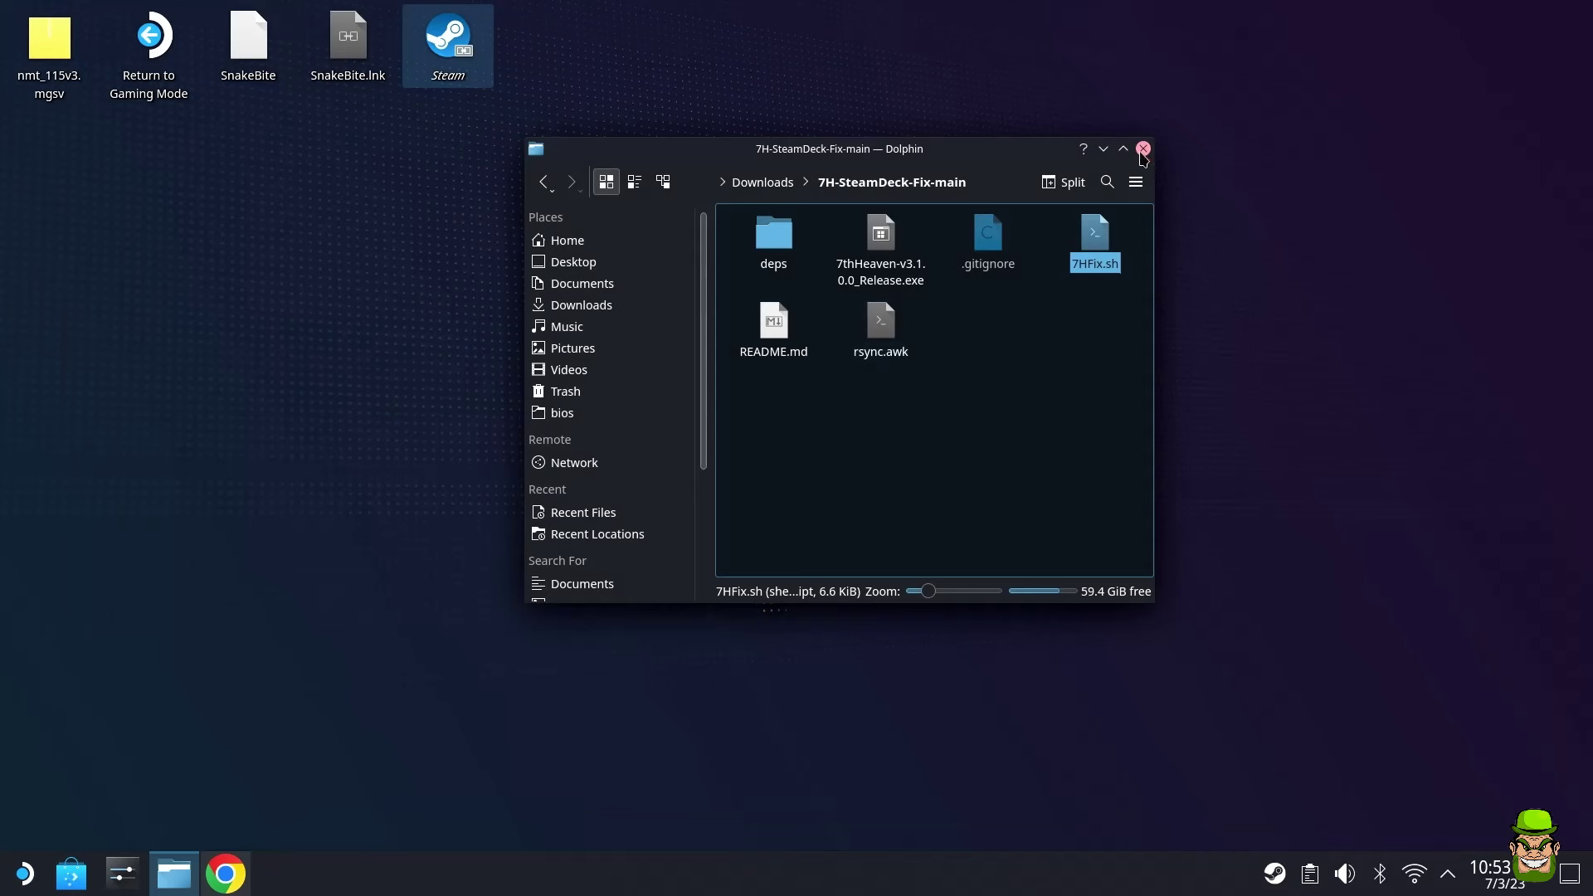
{"action": "left_click", "coordinate": [1142, 150]}
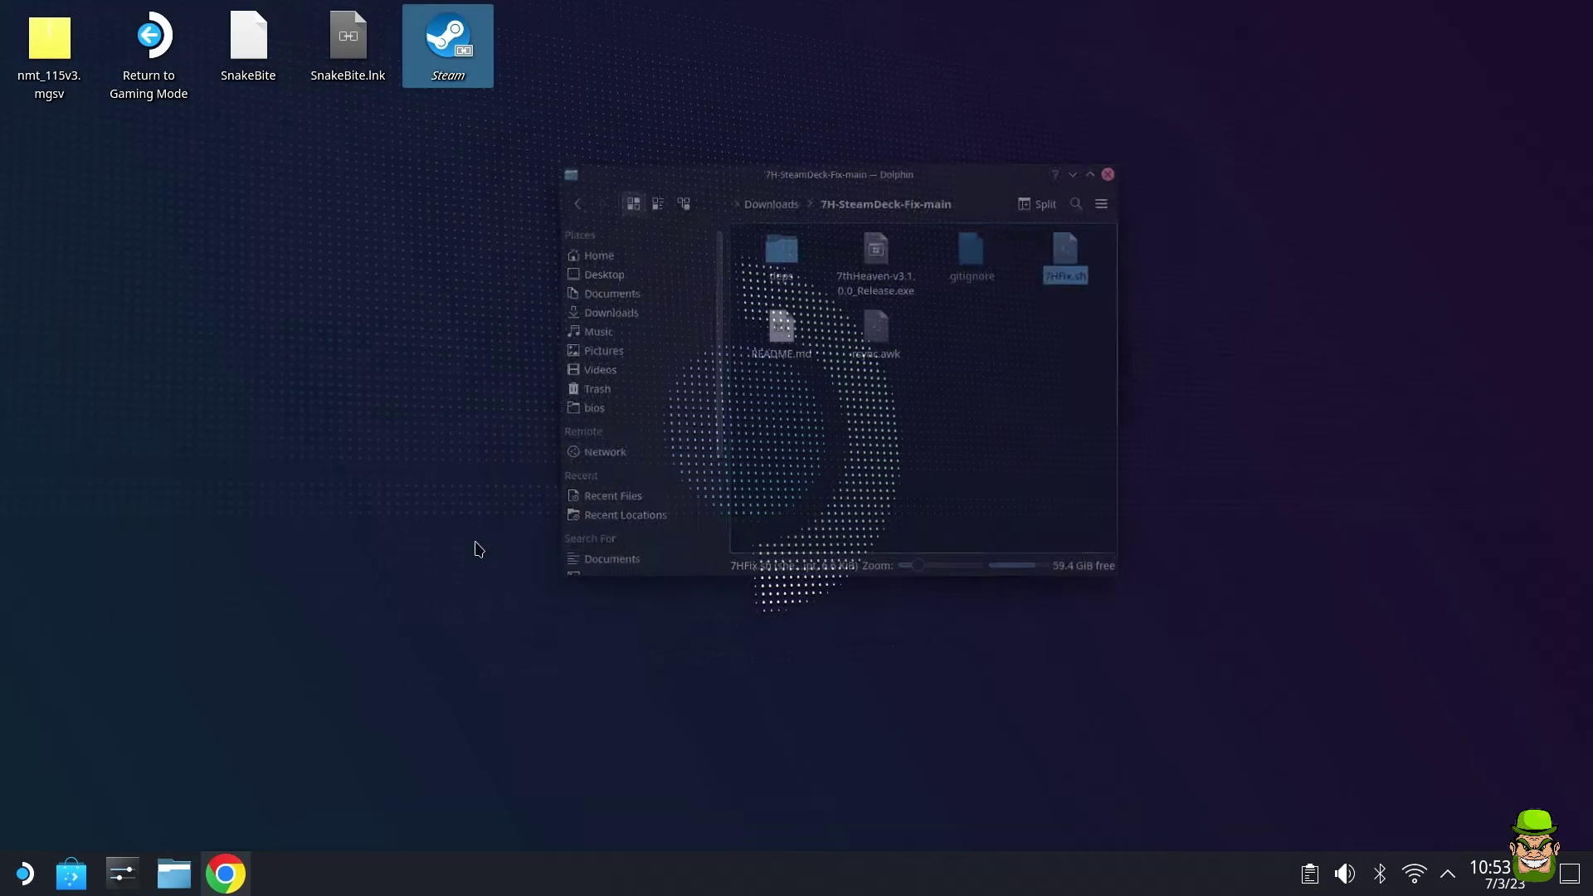
{"action": "left_click", "coordinate": [219, 887]}
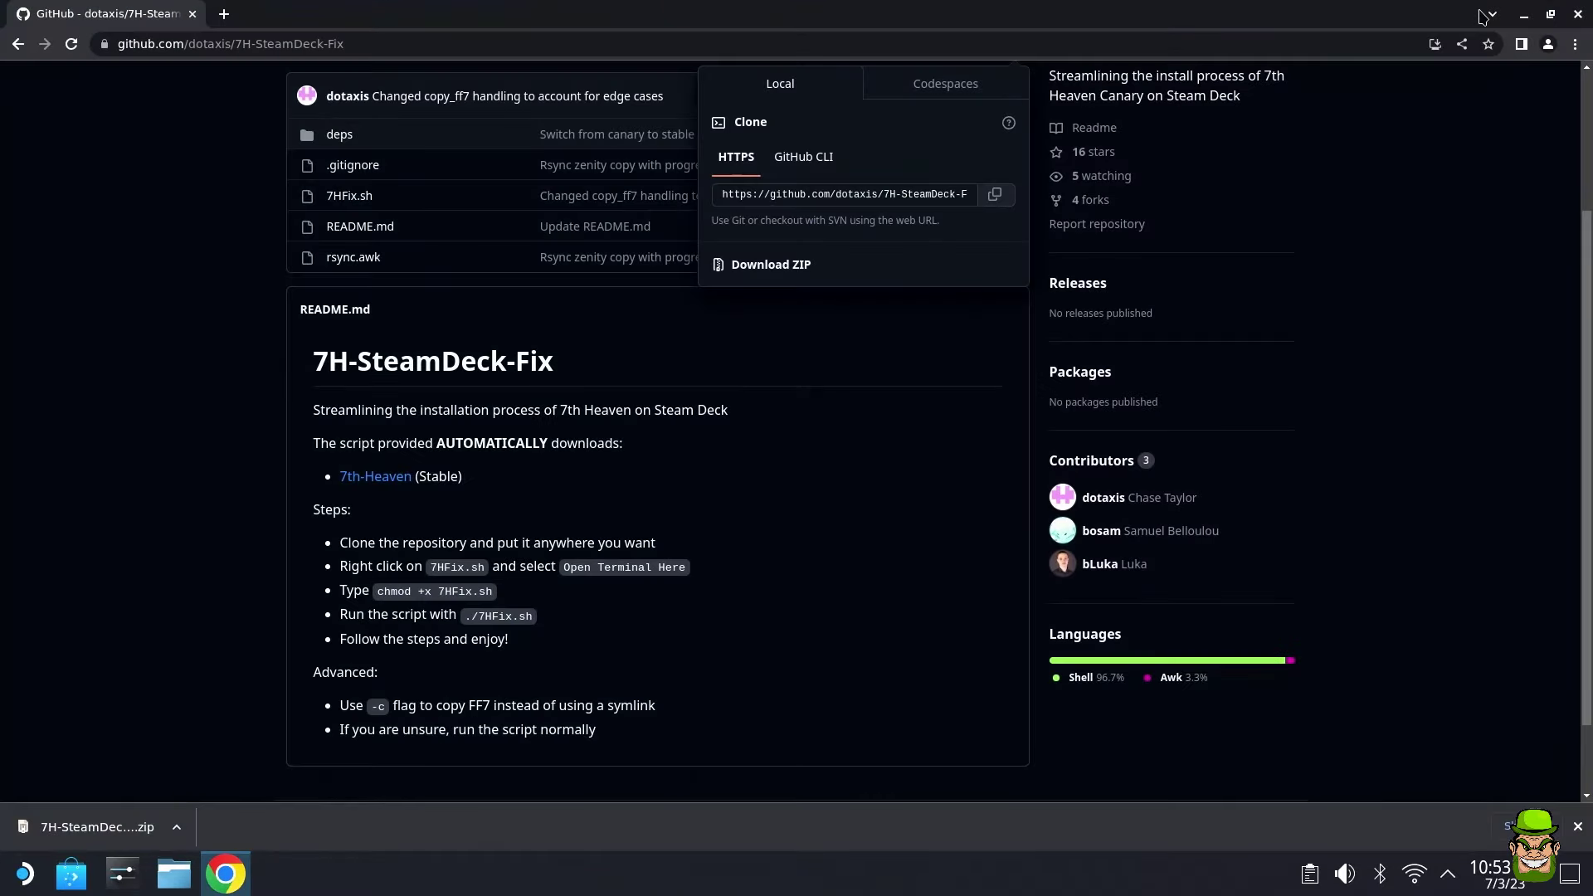
{"action": "left_click", "coordinate": [1577, 15]}
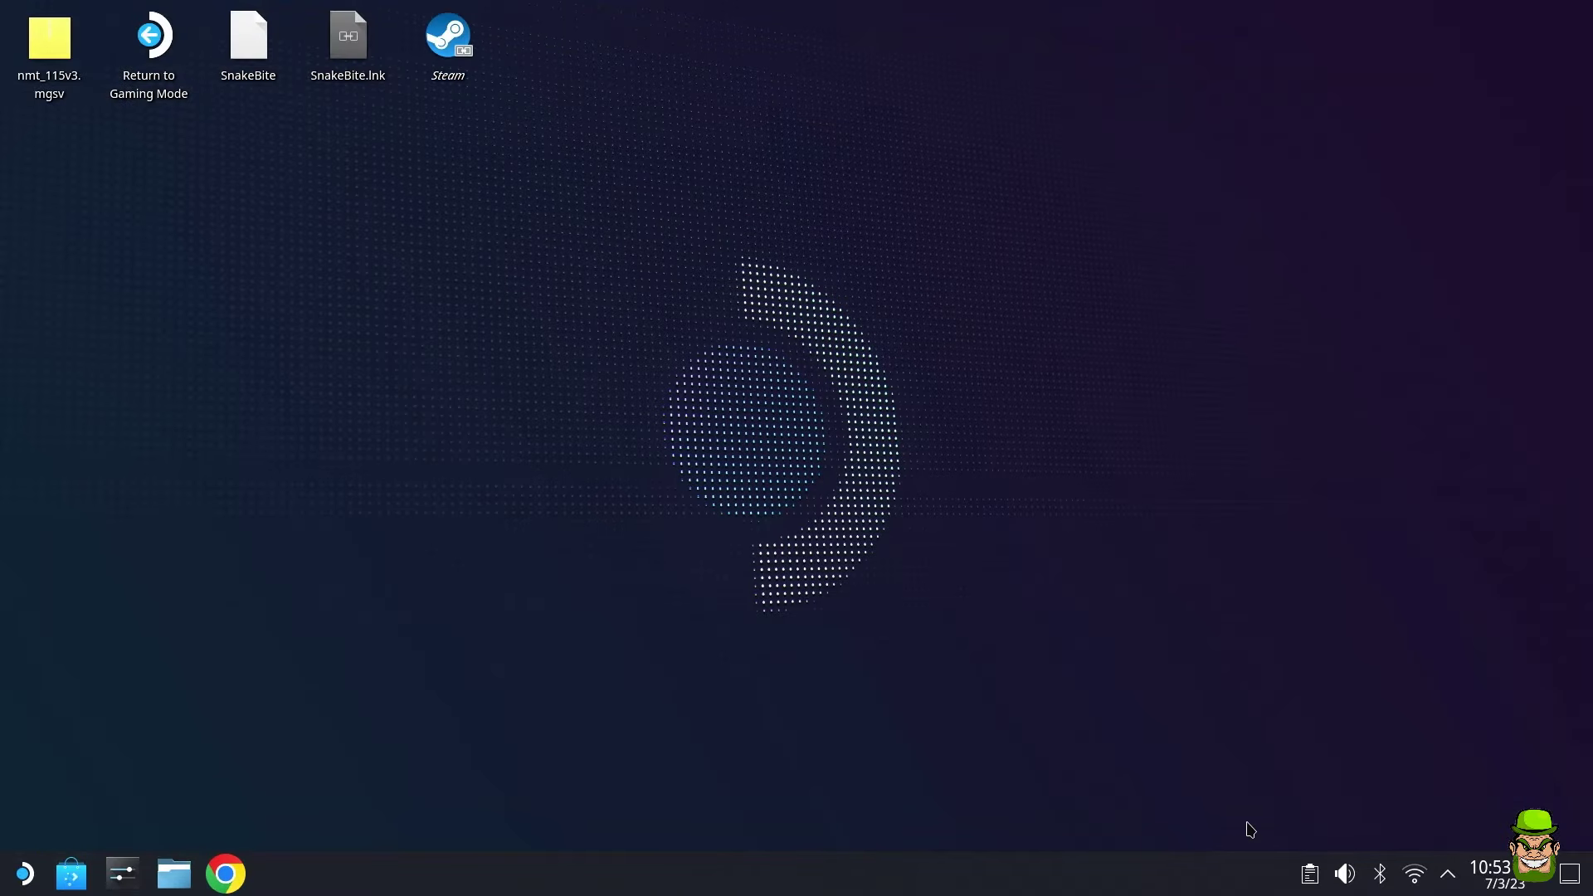
Start Steam again from the desktop and launch 7th Heaven from the games library
{"action": "left_click", "coordinate": [1449, 882]}
{"action": "left_click", "coordinate": [1449, 881]}
{"action": "left_click", "coordinate": [462, 47]}
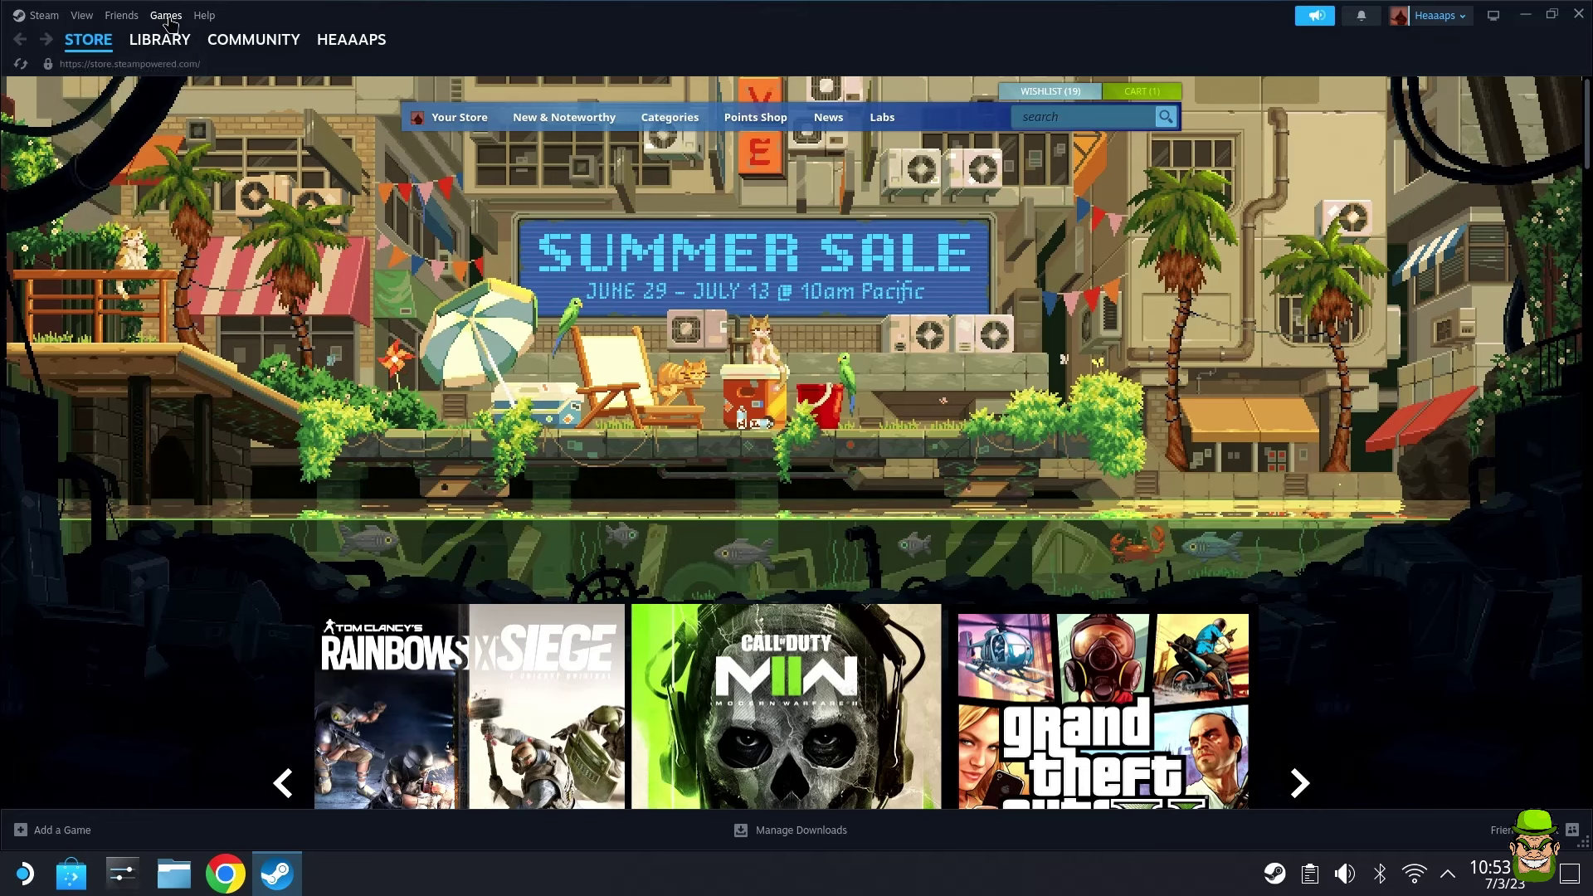
{"action": "left_click", "coordinate": [166, 15]}
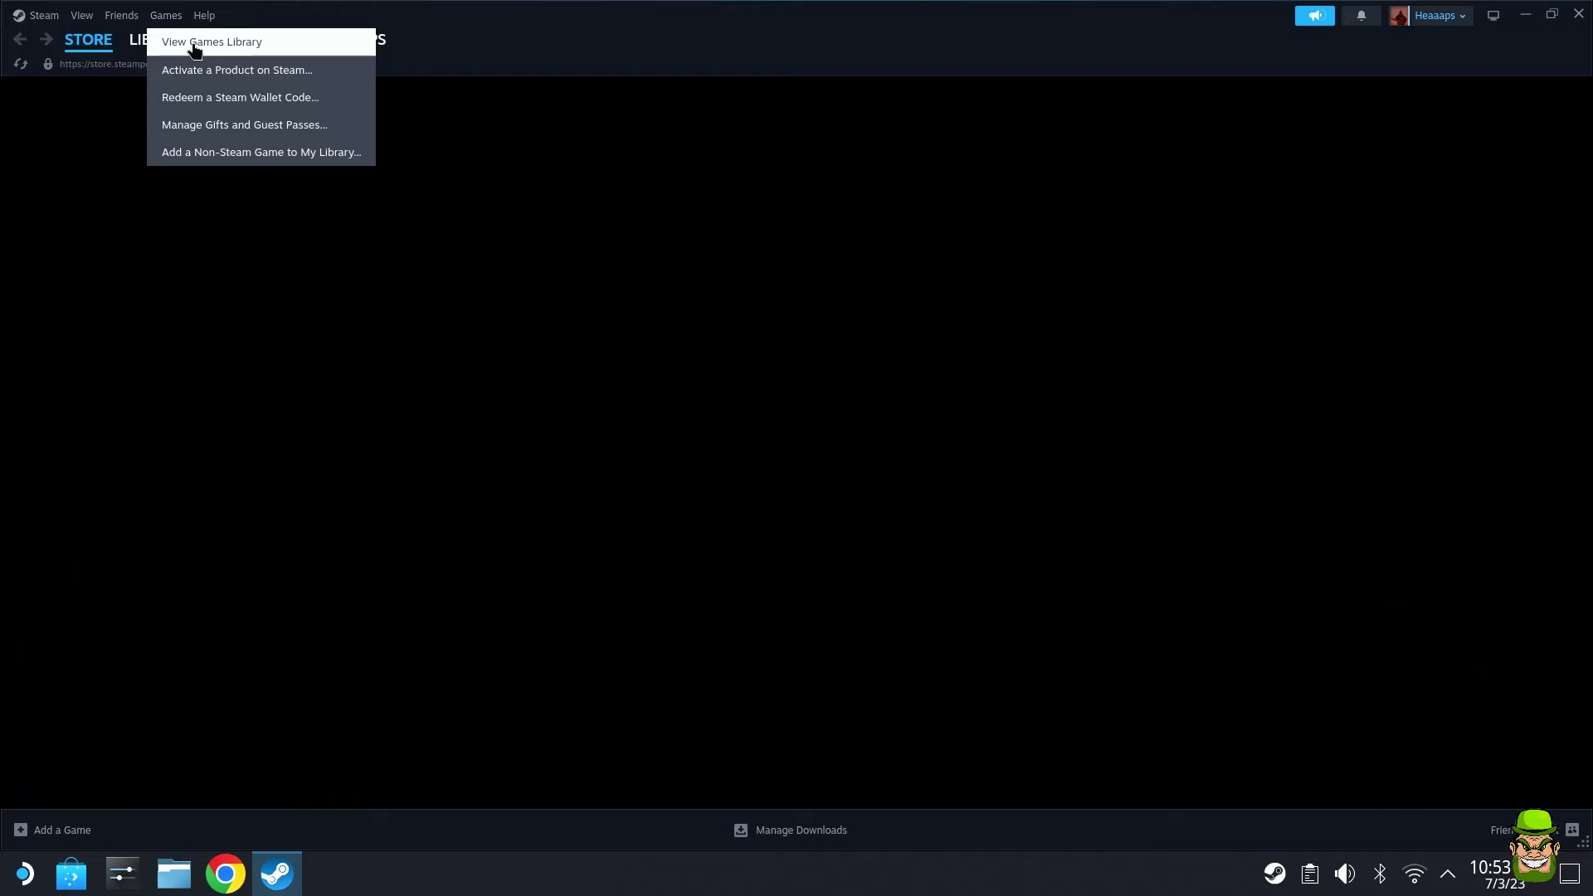
{"action": "left_click", "coordinate": [193, 49]}
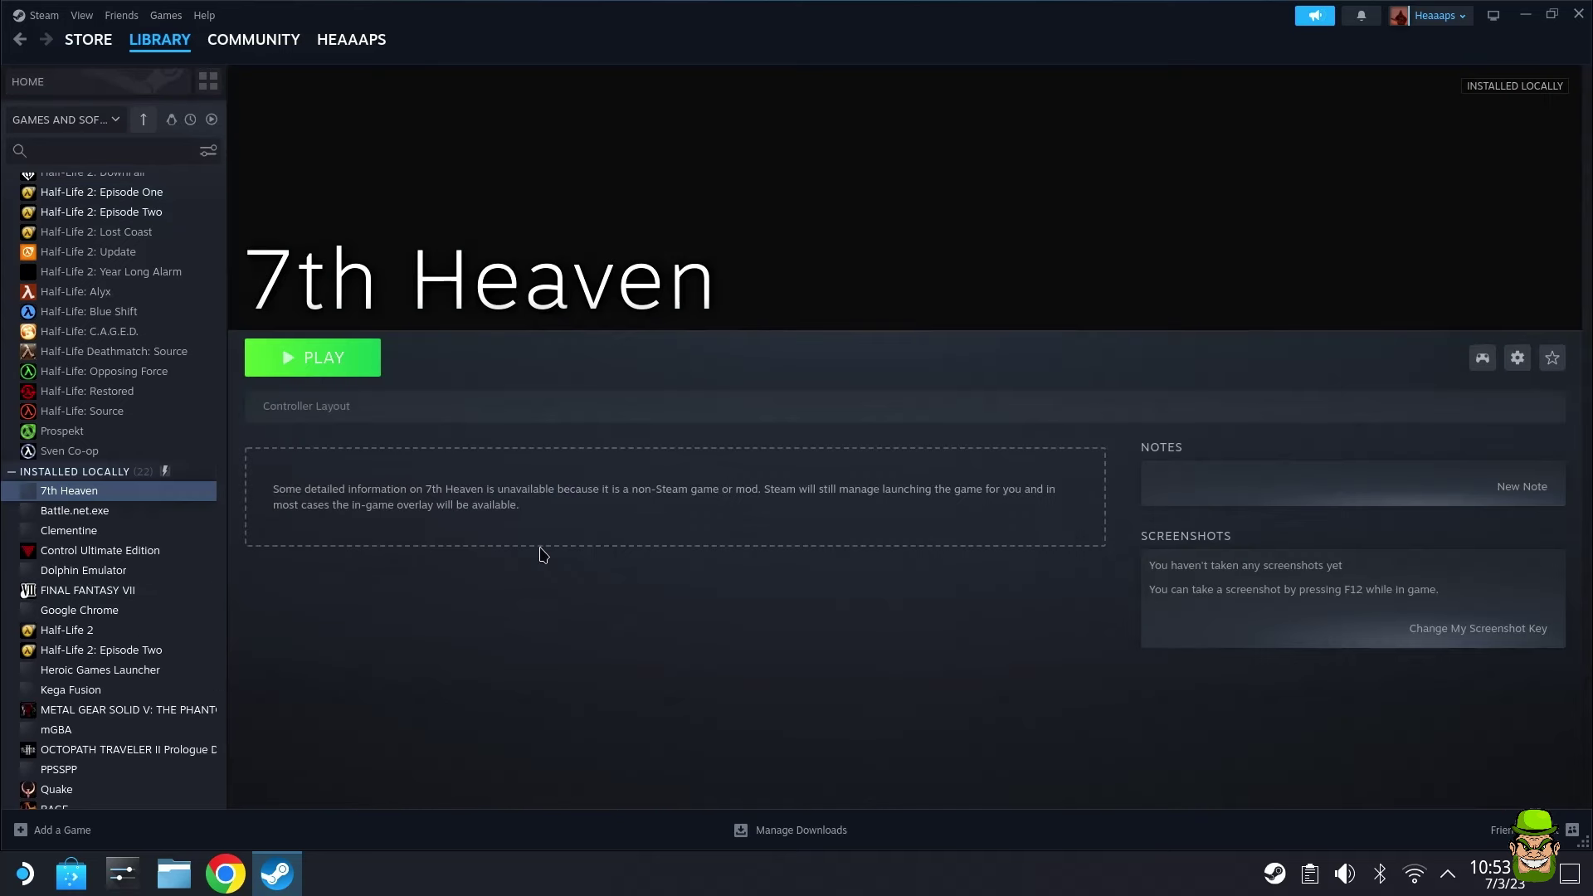
{"action": "left_click", "coordinate": [312, 358]}
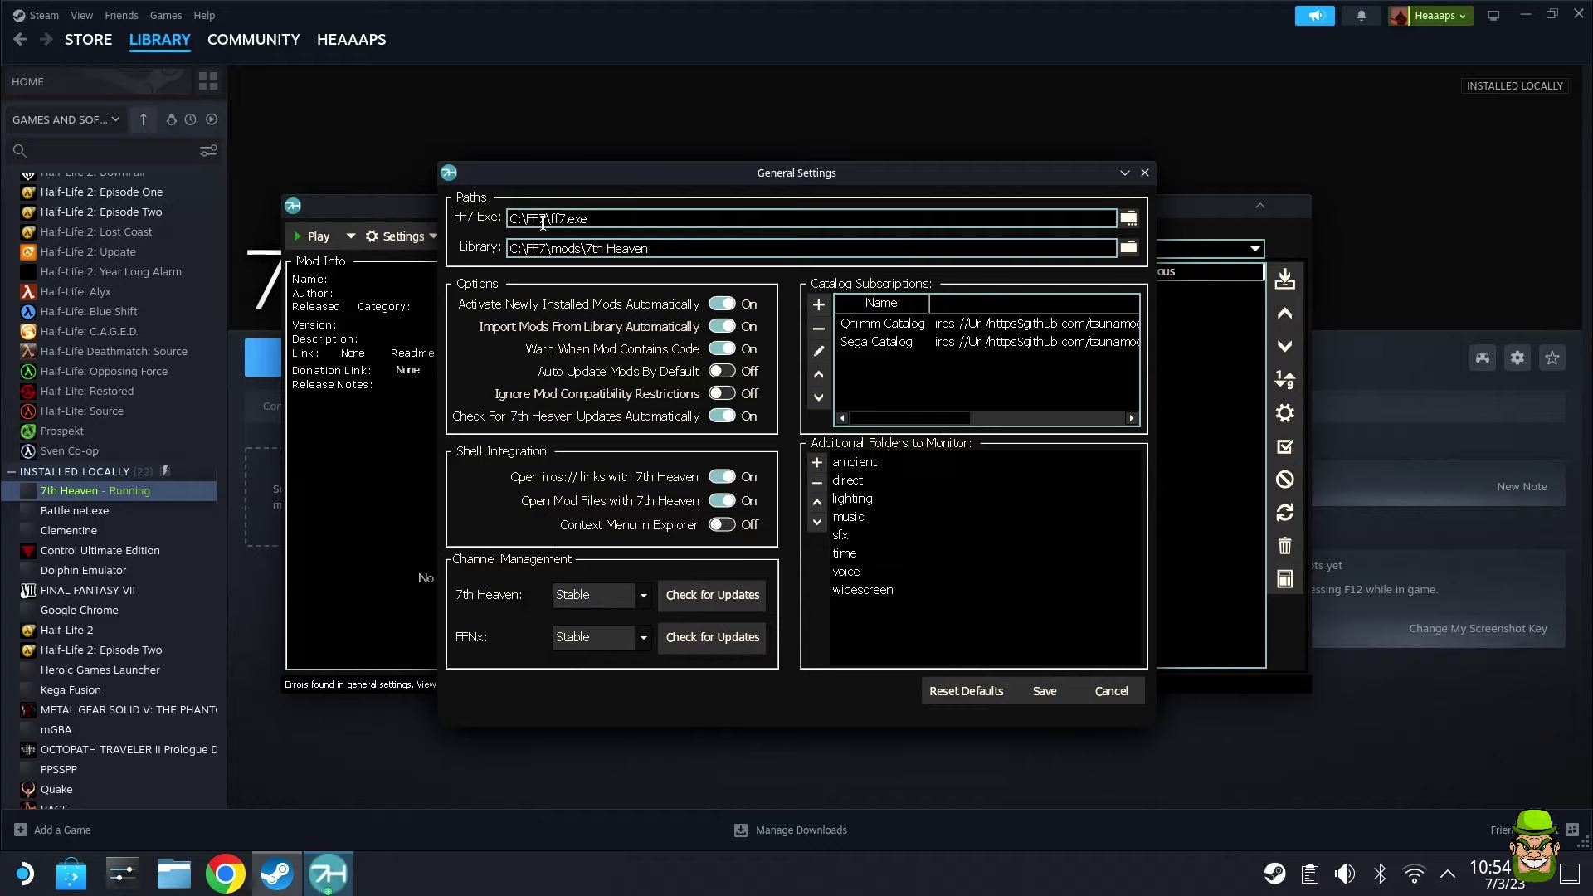
Save 7th Heaven's initial General Settings, run the game once to install FFNx, and close the game window
{"action": "left_click", "coordinate": [1045, 691]}
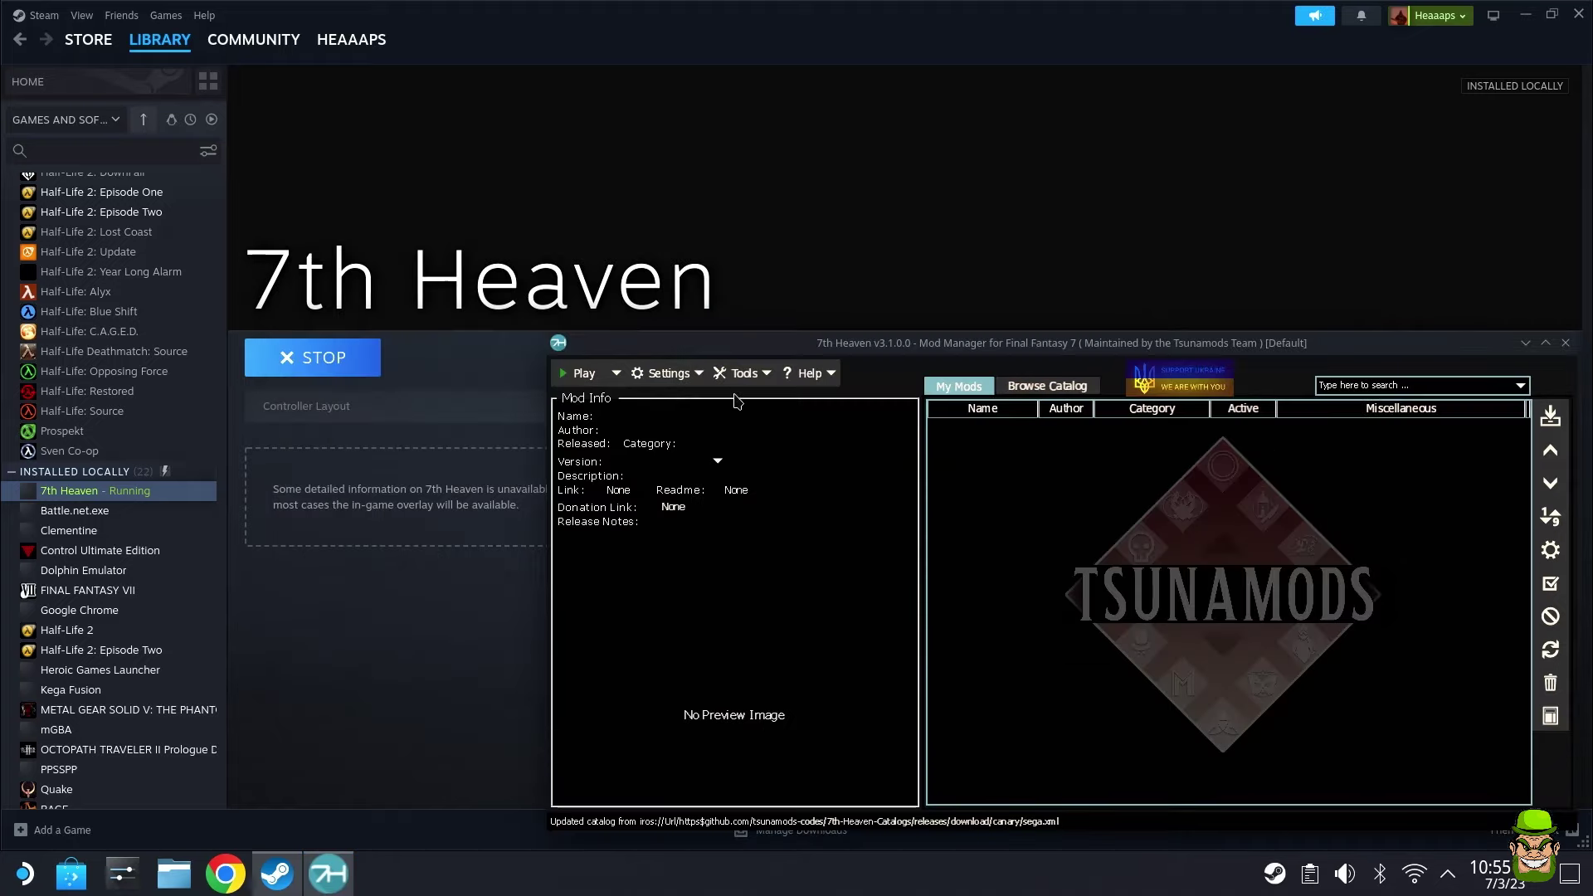
{"action": "left_click", "coordinate": [617, 381]}
{"action": "left_click", "coordinate": [647, 446]}
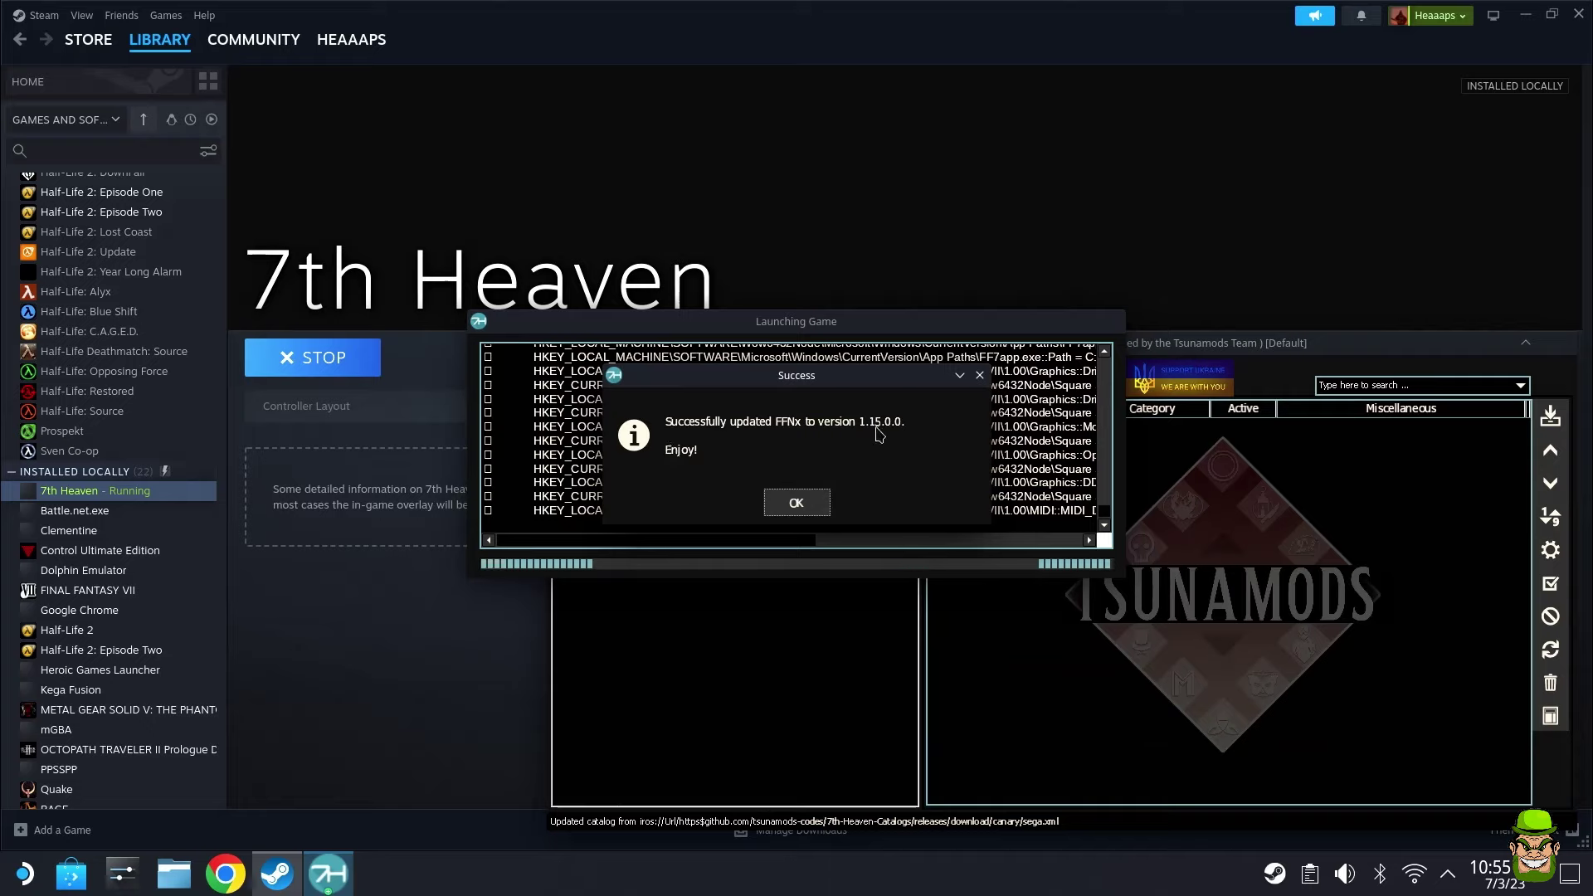
{"action": "left_click", "coordinate": [812, 510]}
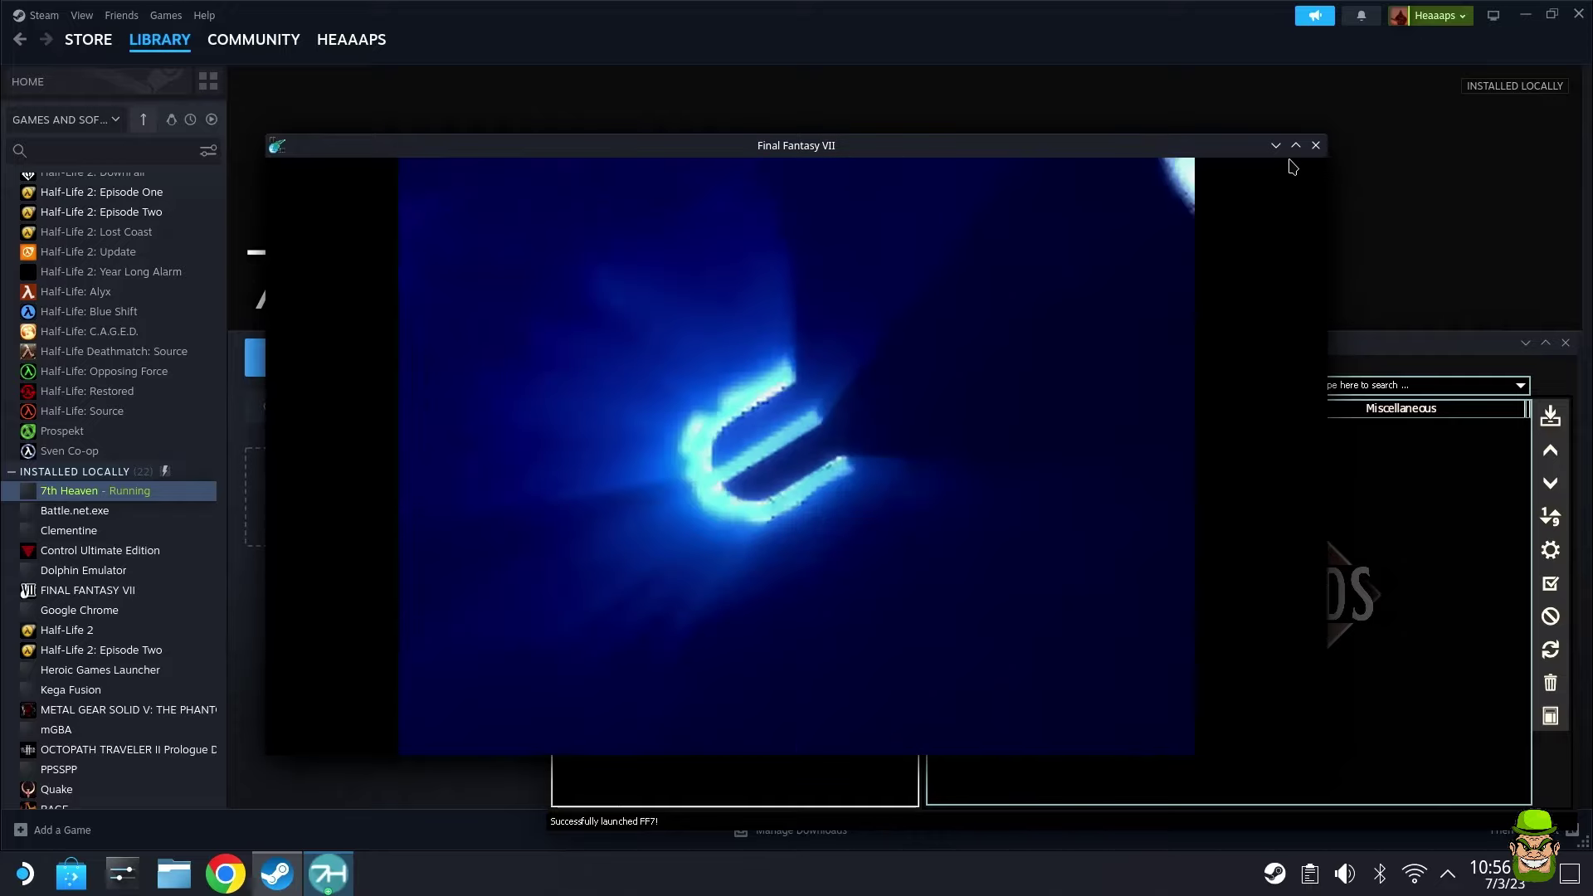
{"action": "left_click", "coordinate": [1316, 145]}
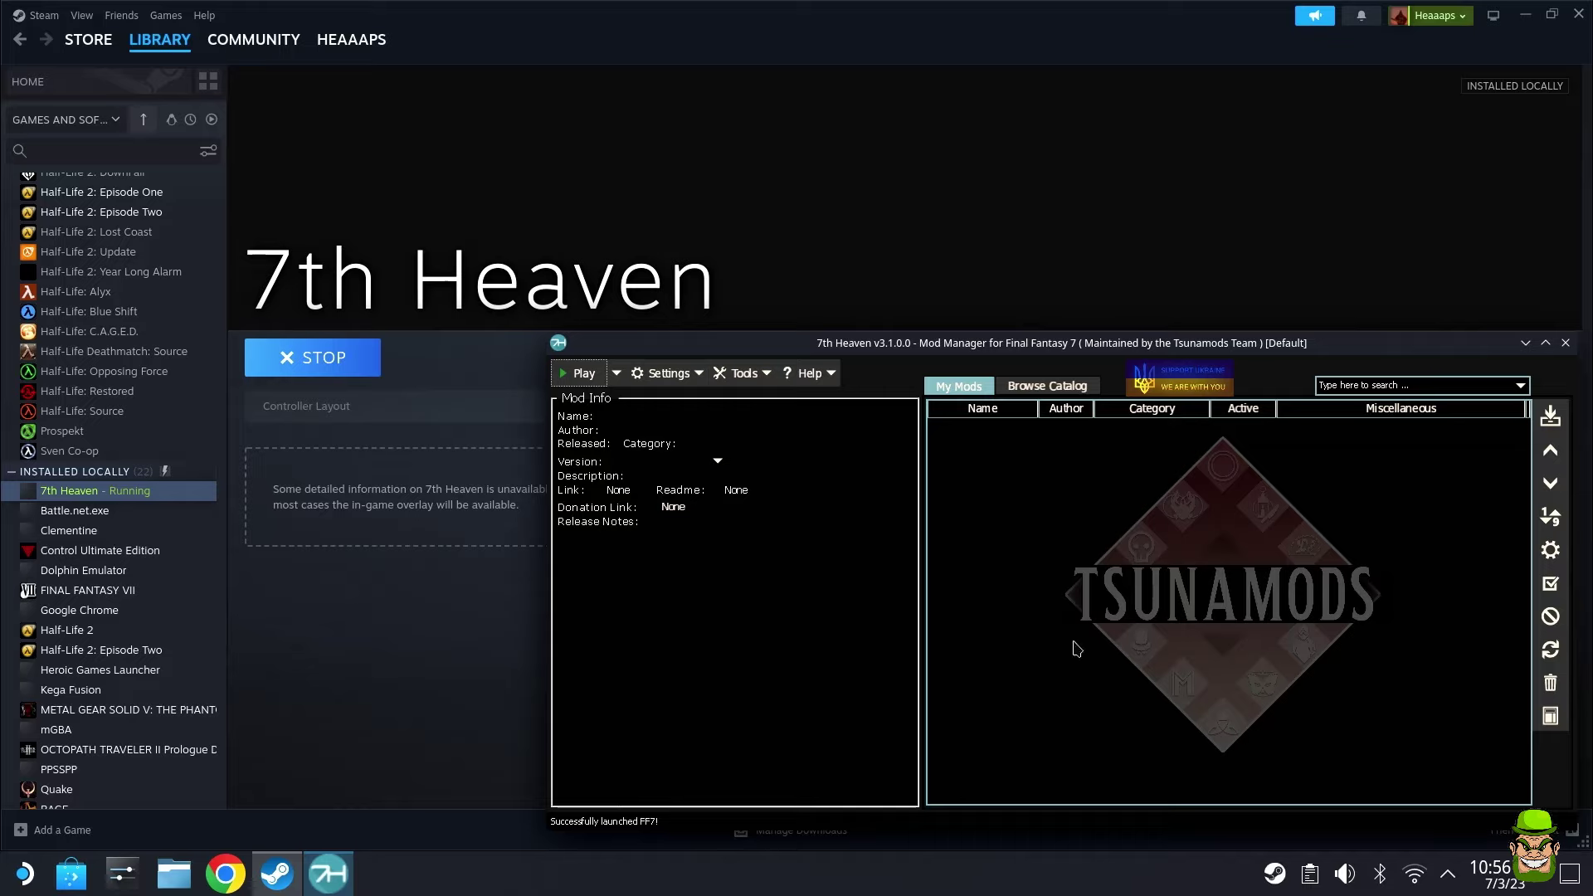
Browse the mod catalog and compare it with the installed mods in the My Mods list
{"action": "left_click", "coordinate": [1050, 386]}
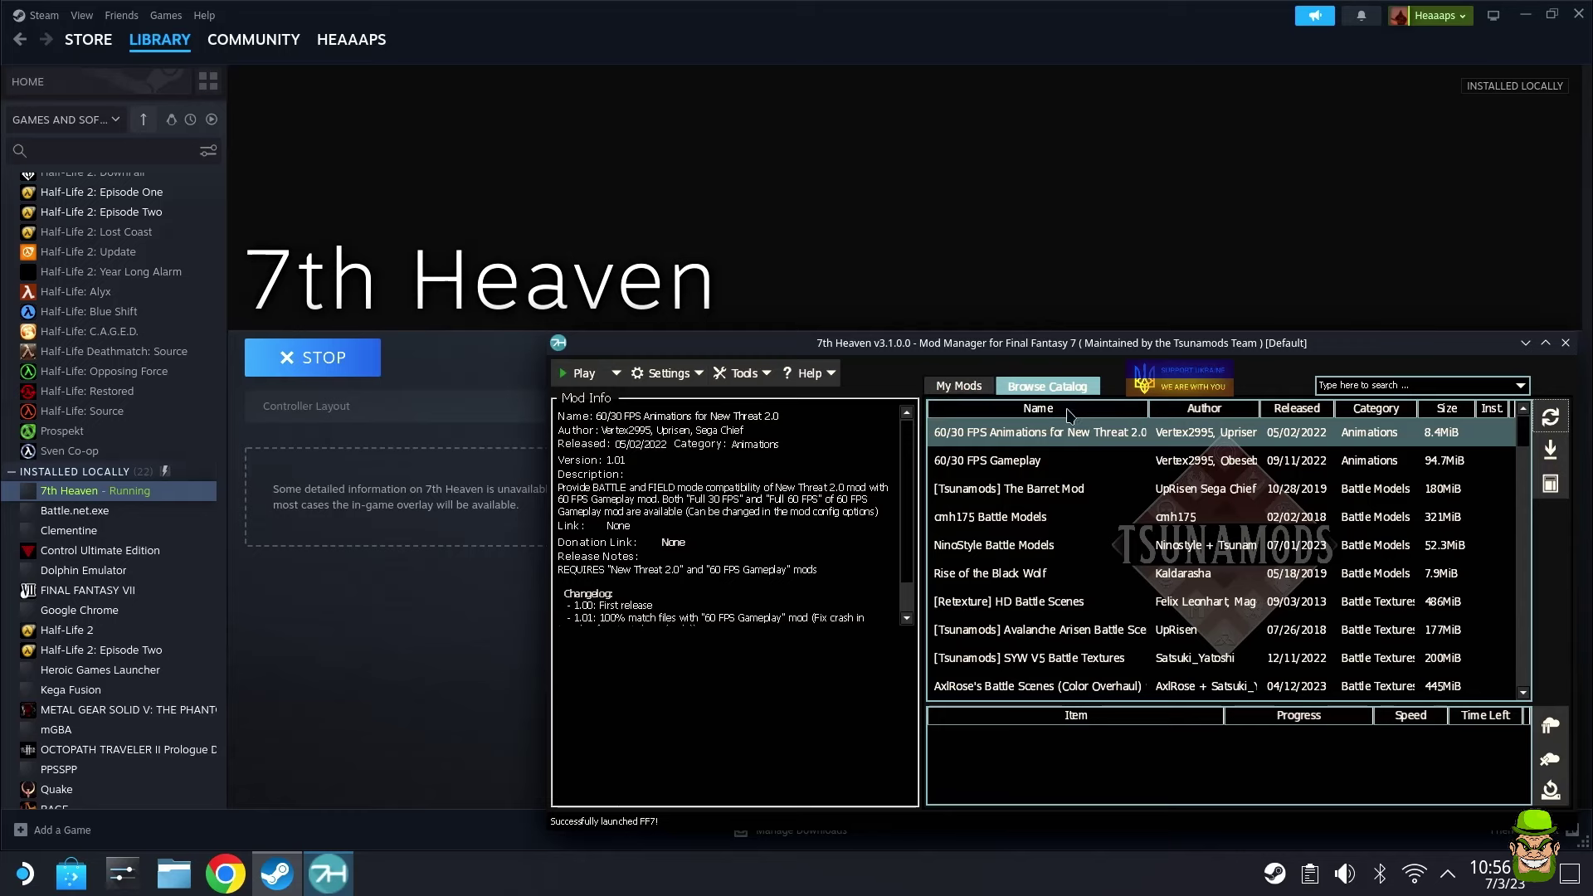
{"action": "scroll", "coordinate": [1200, 589], "scroll_direction": "down", "scroll_amount": 2}
{"action": "scroll", "coordinate": [1201, 589], "scroll_direction": "up", "scroll_amount": 2}
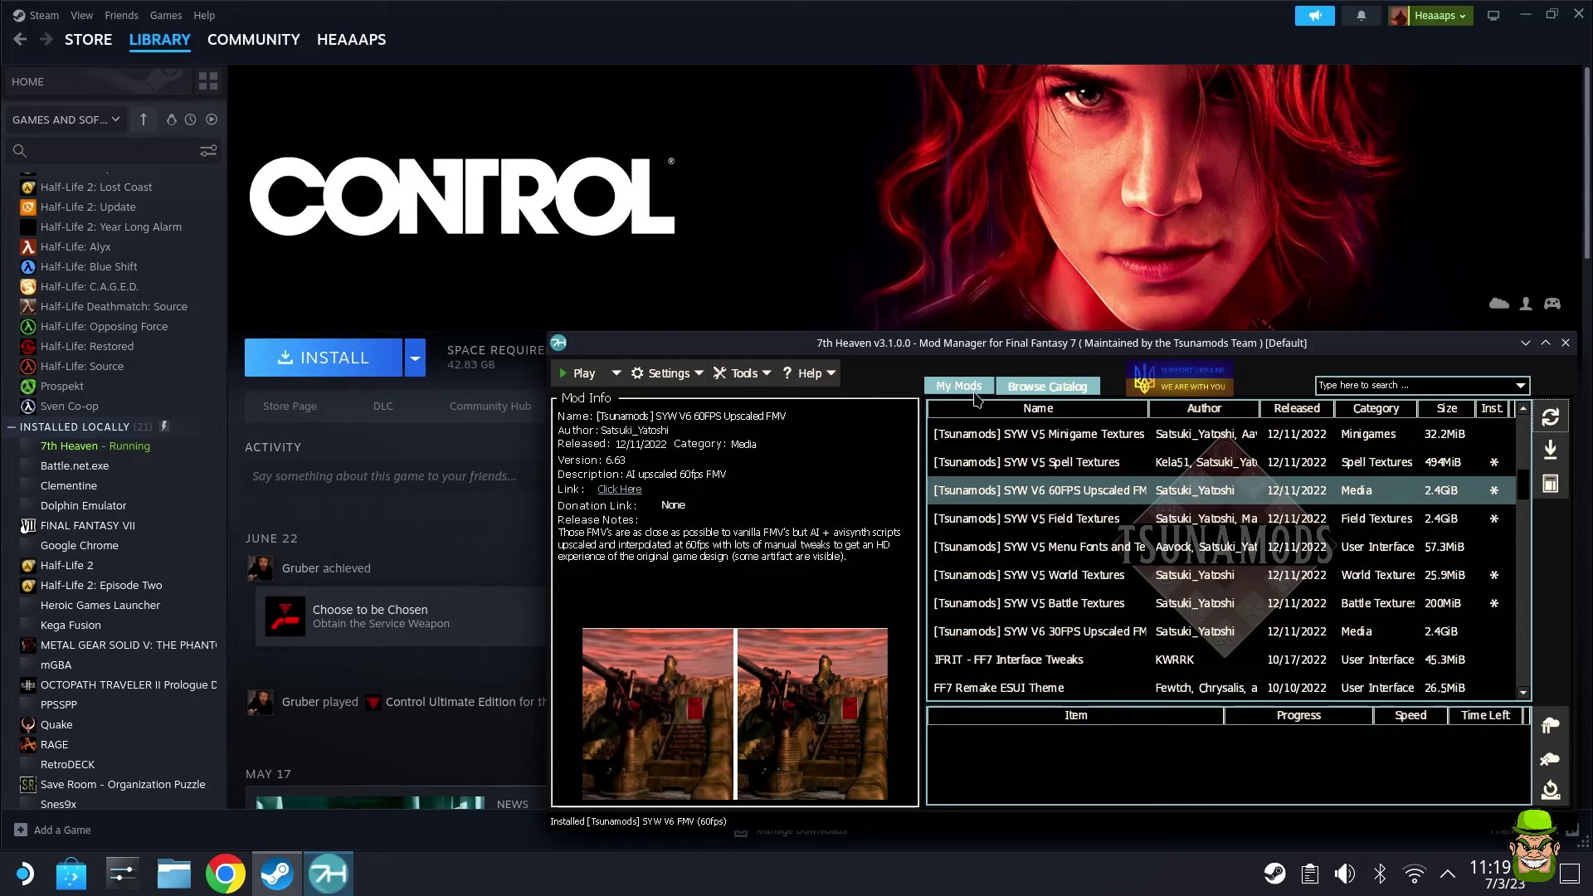
{"action": "left_click", "coordinate": [972, 390]}
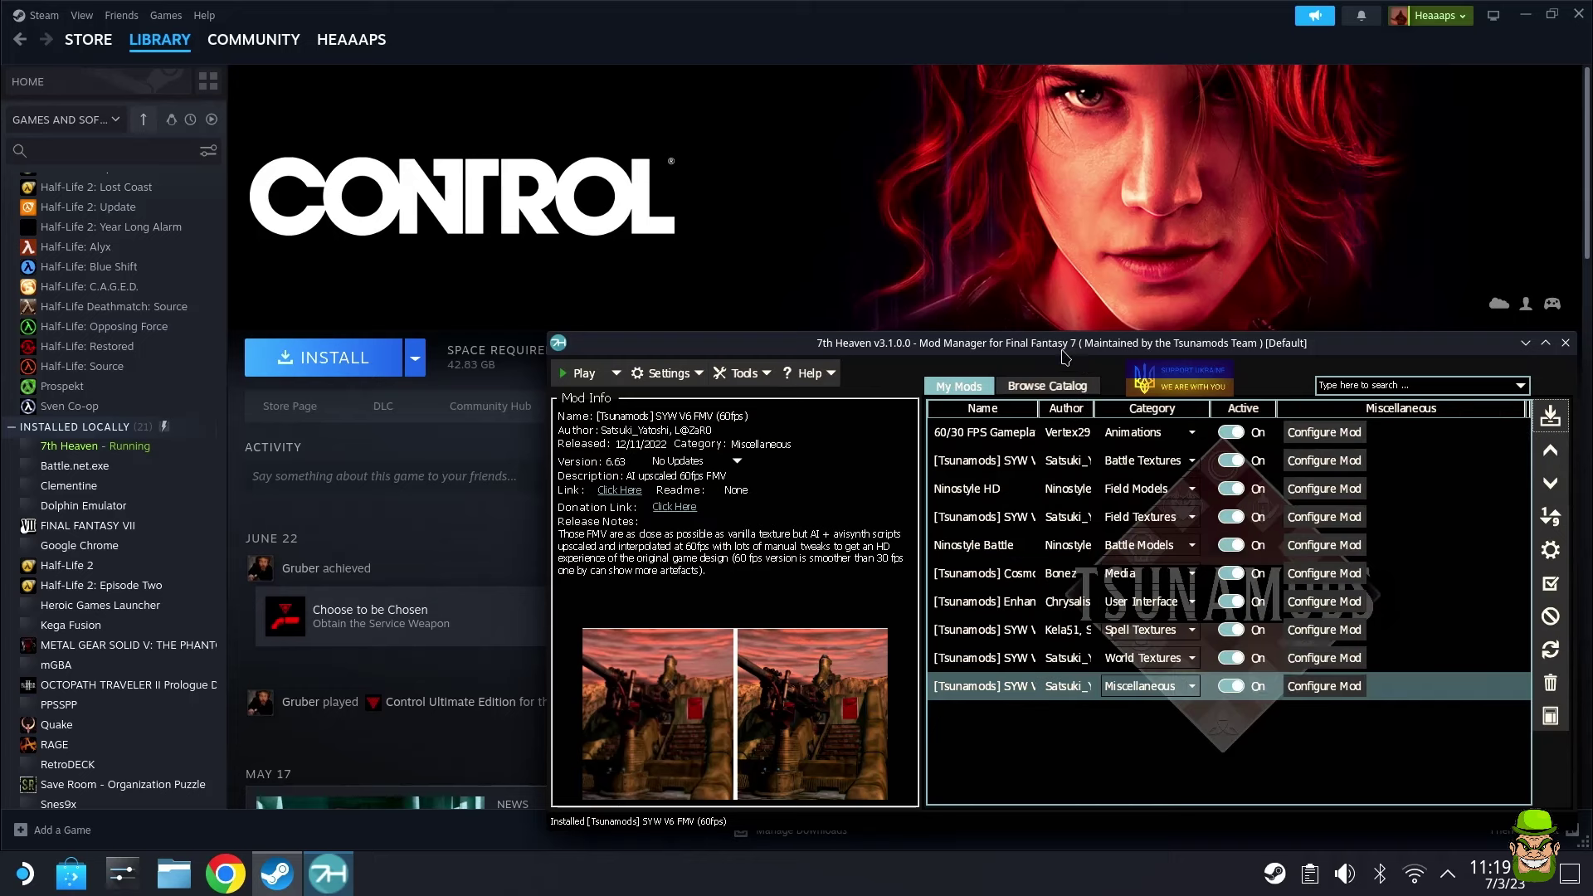
{"action": "left_click", "coordinate": [1047, 387]}
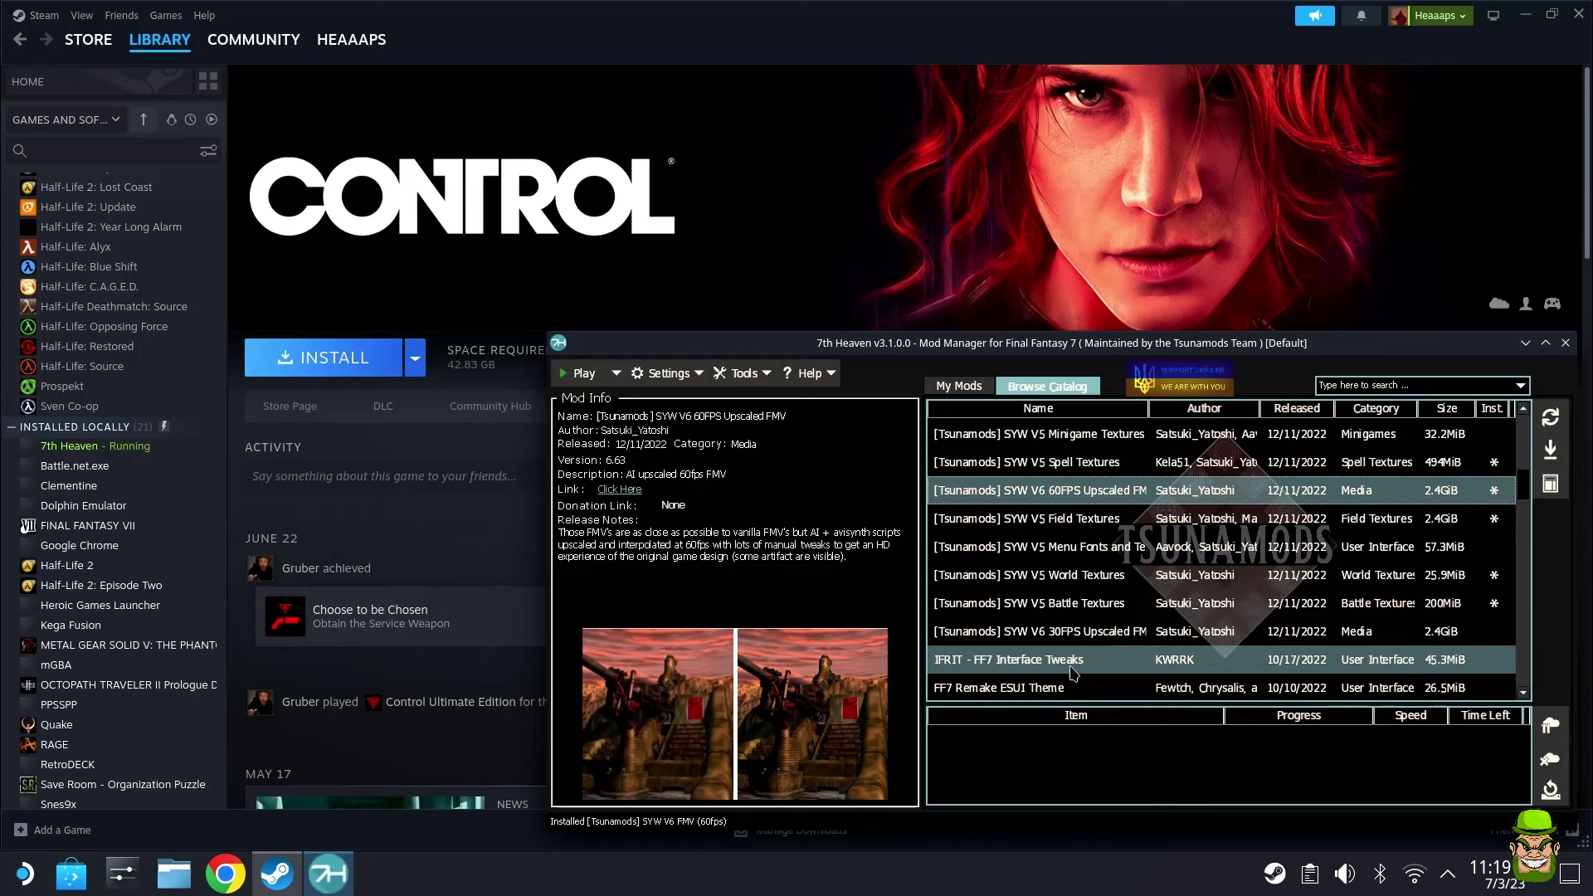
{"action": "left_click", "coordinate": [961, 388]}
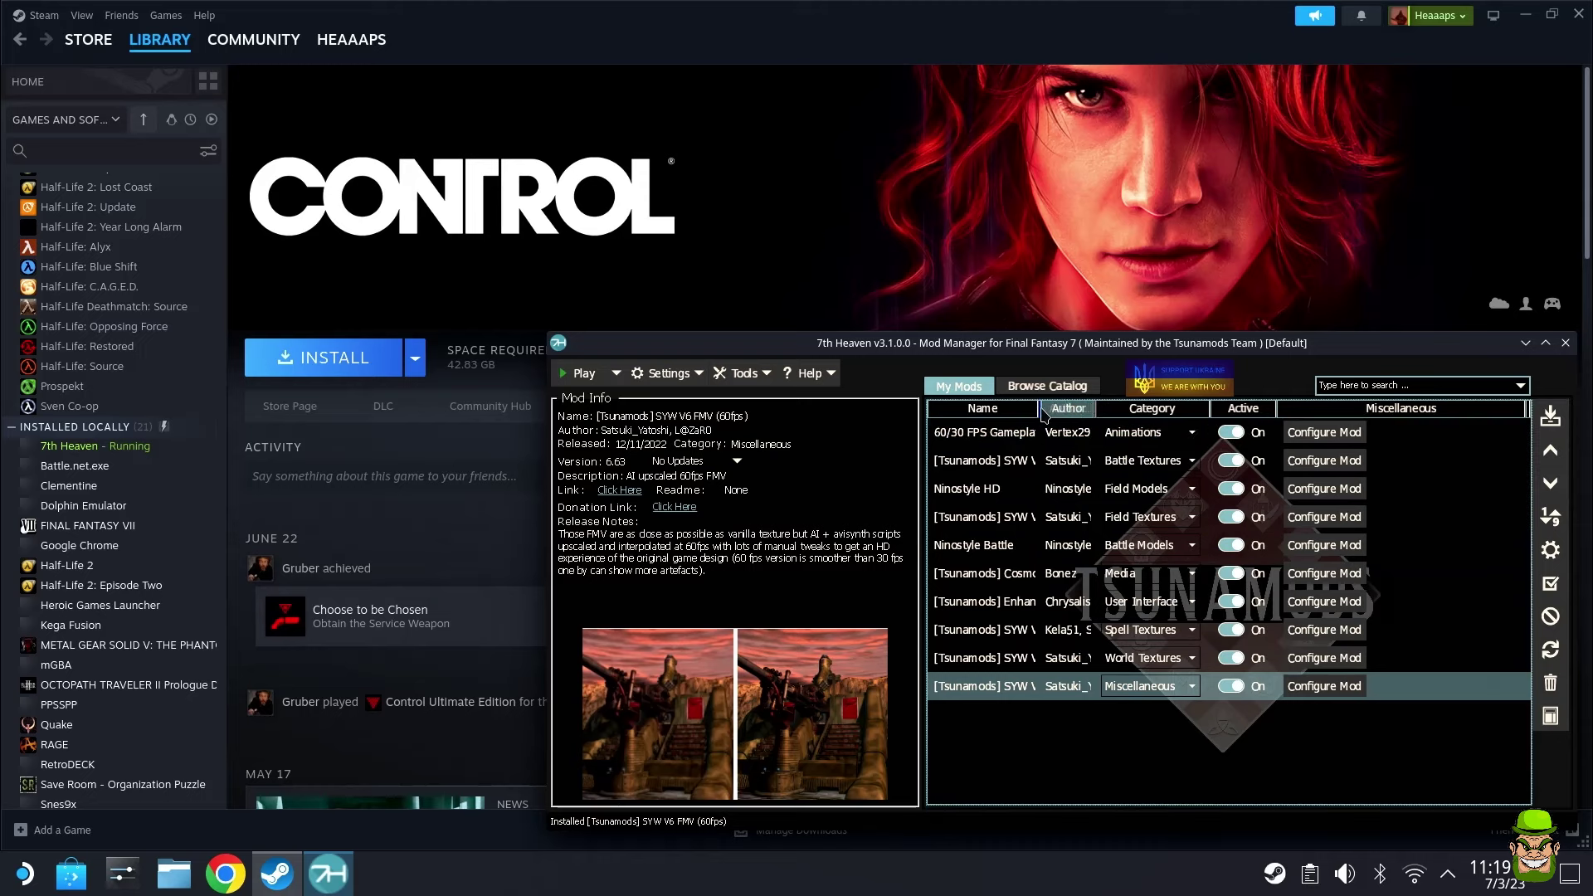
Widen the mod list's Name column and save 60/30 FPS Gameplay's Advanced Field Animation option as NinostyleHD animations
{"action": "left_click_drag", "start_coordinate": [1036, 407], "coordinate": [1158, 409]}
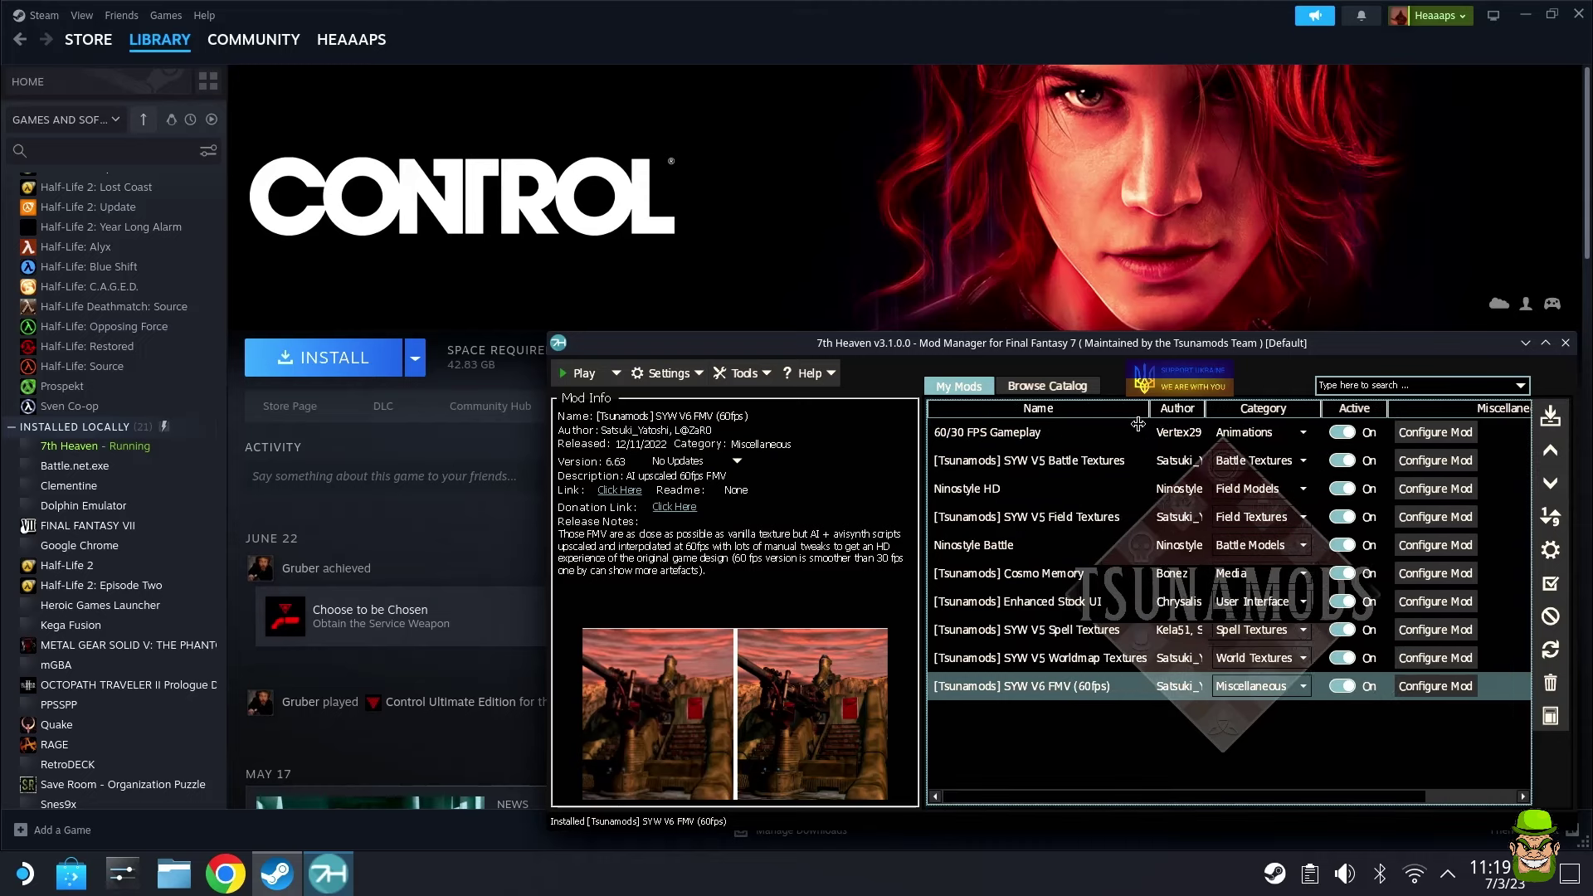
{"action": "left_click", "coordinate": [1002, 436]}
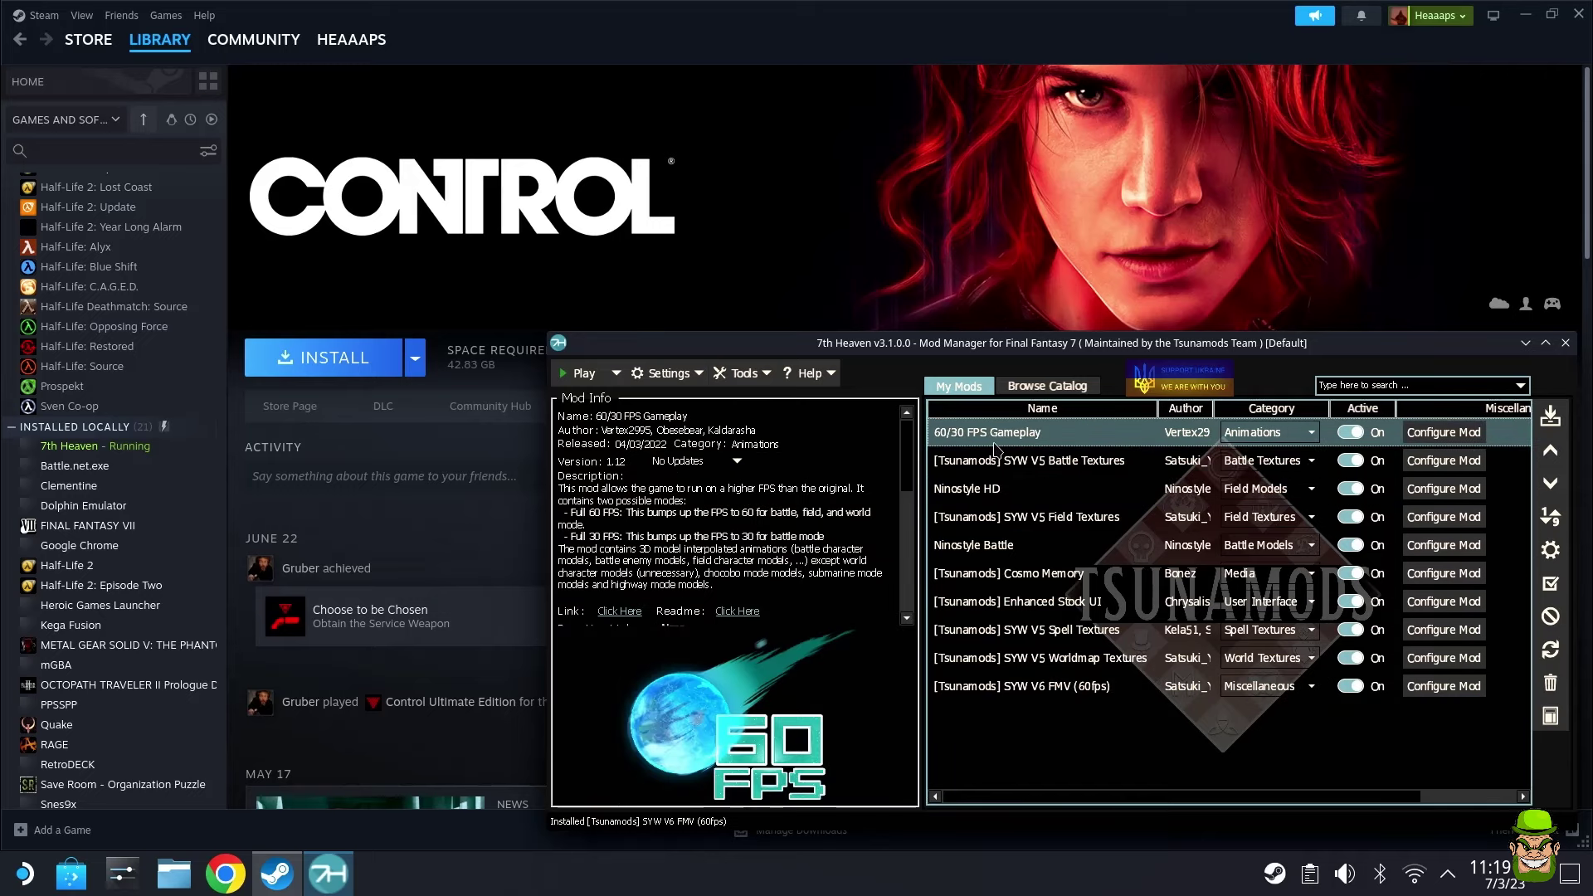
{"action": "left_click", "coordinate": [1426, 435]}
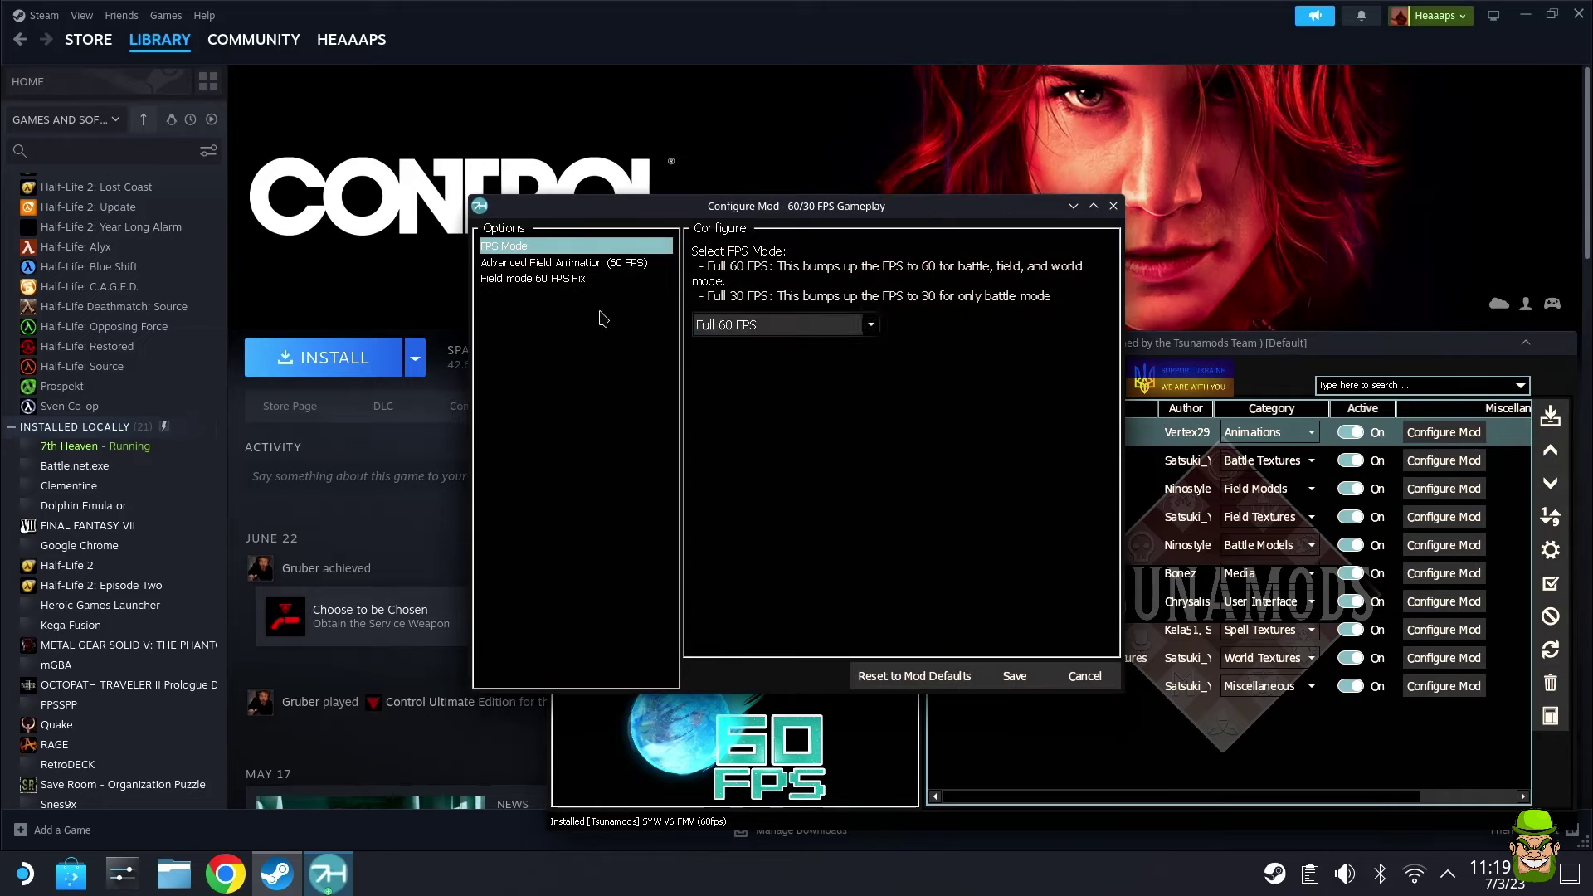
{"action": "left_click", "coordinate": [564, 264]}
{"action": "left_click", "coordinate": [781, 375]}
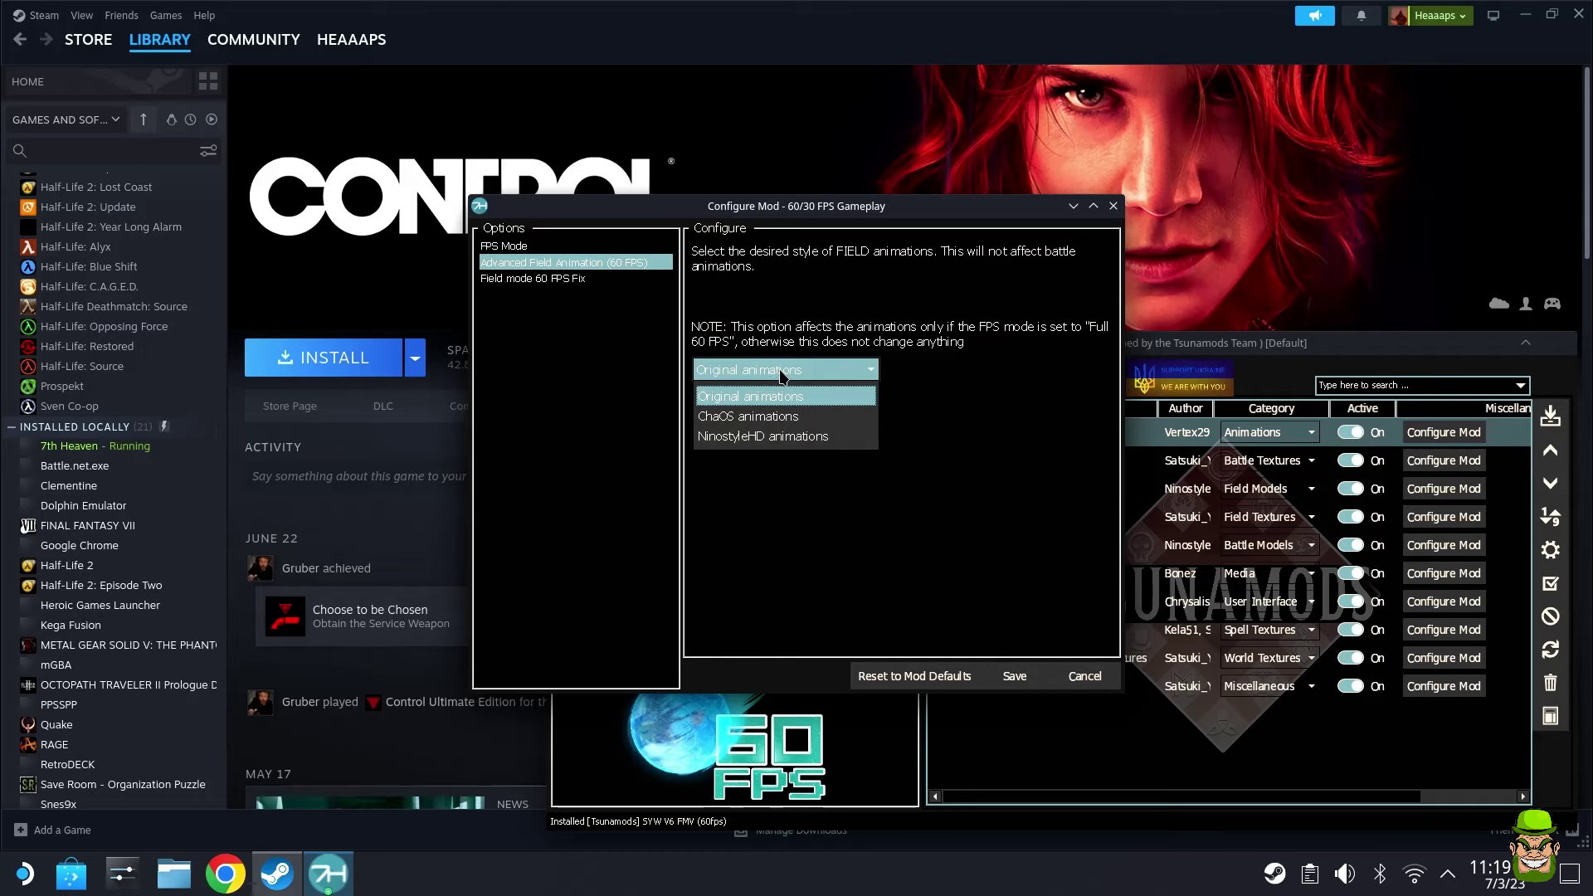
{"action": "left_click", "coordinate": [755, 440]}
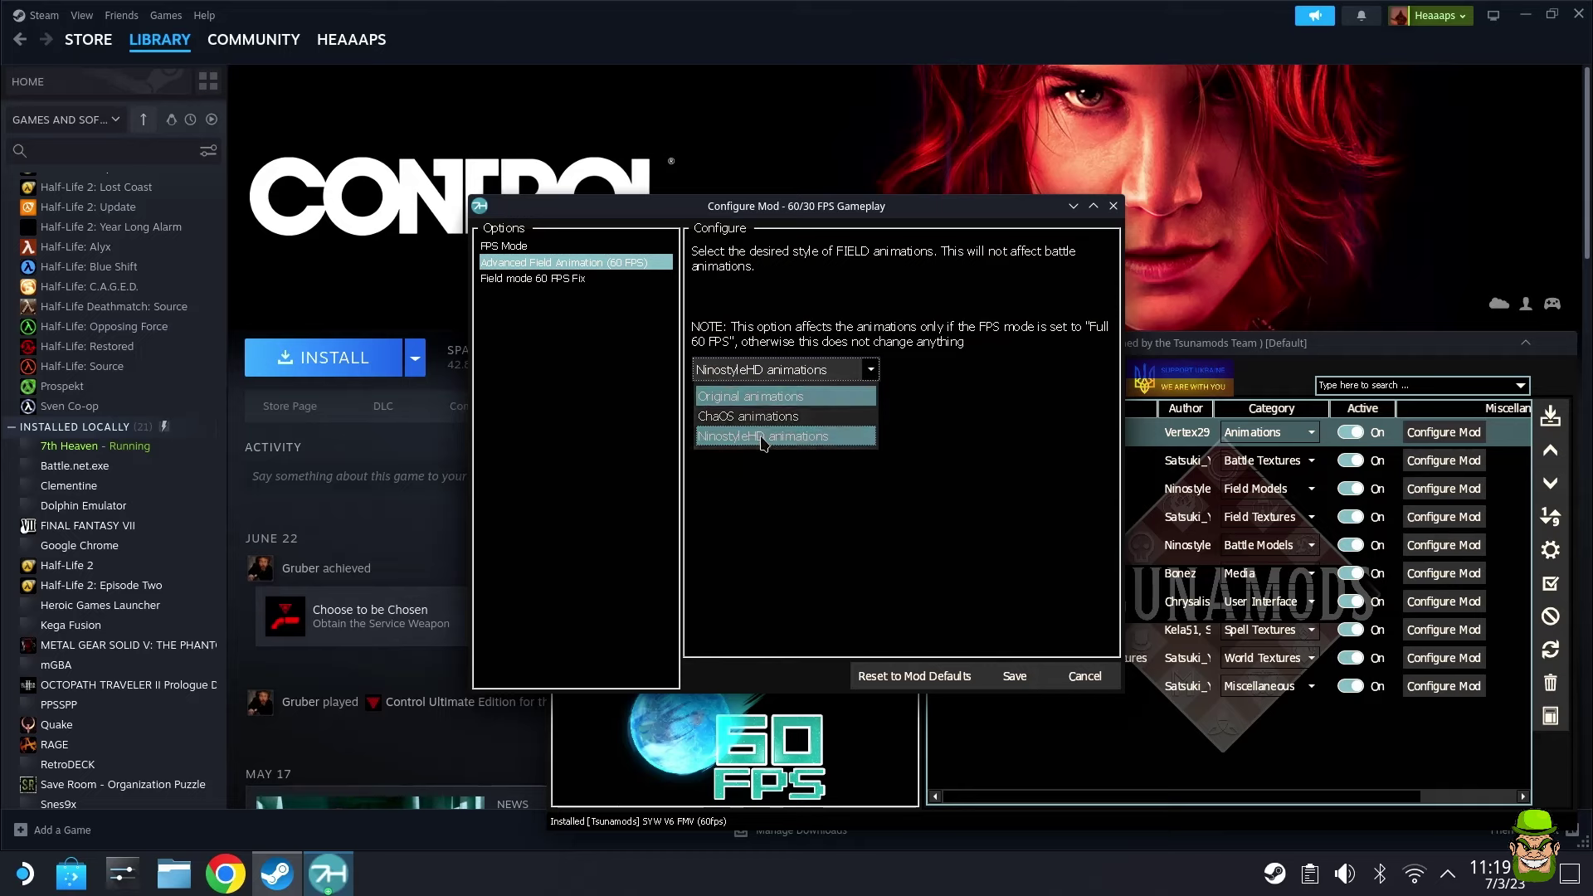
{"action": "left_click_drag", "start_coordinate": [827, 208], "coordinate": [597, 315]}
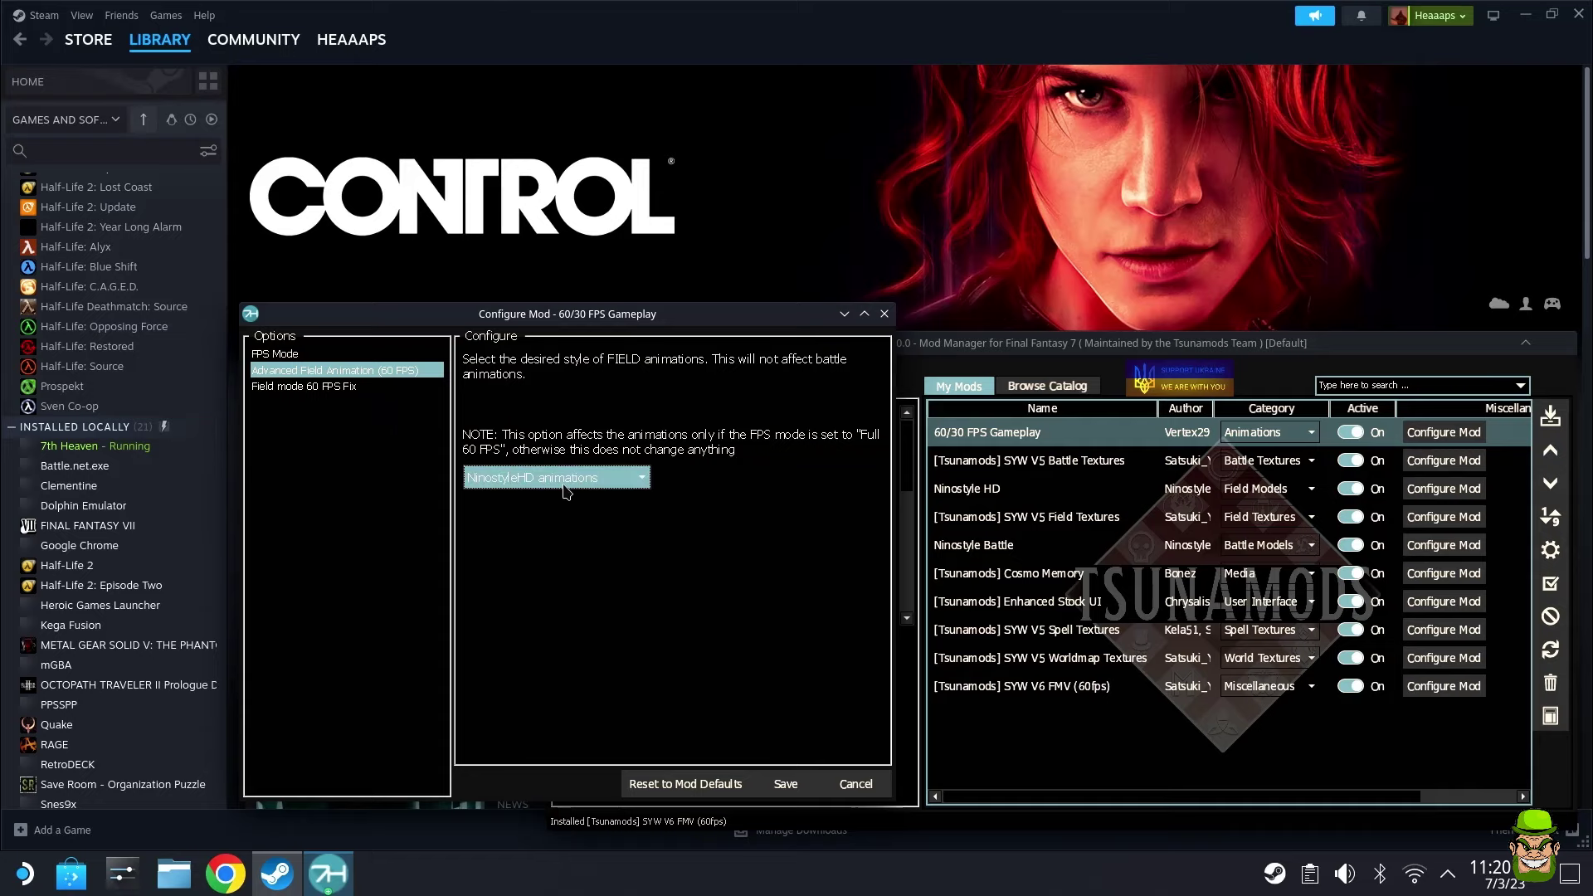
{"action": "key", "text": "Down"}
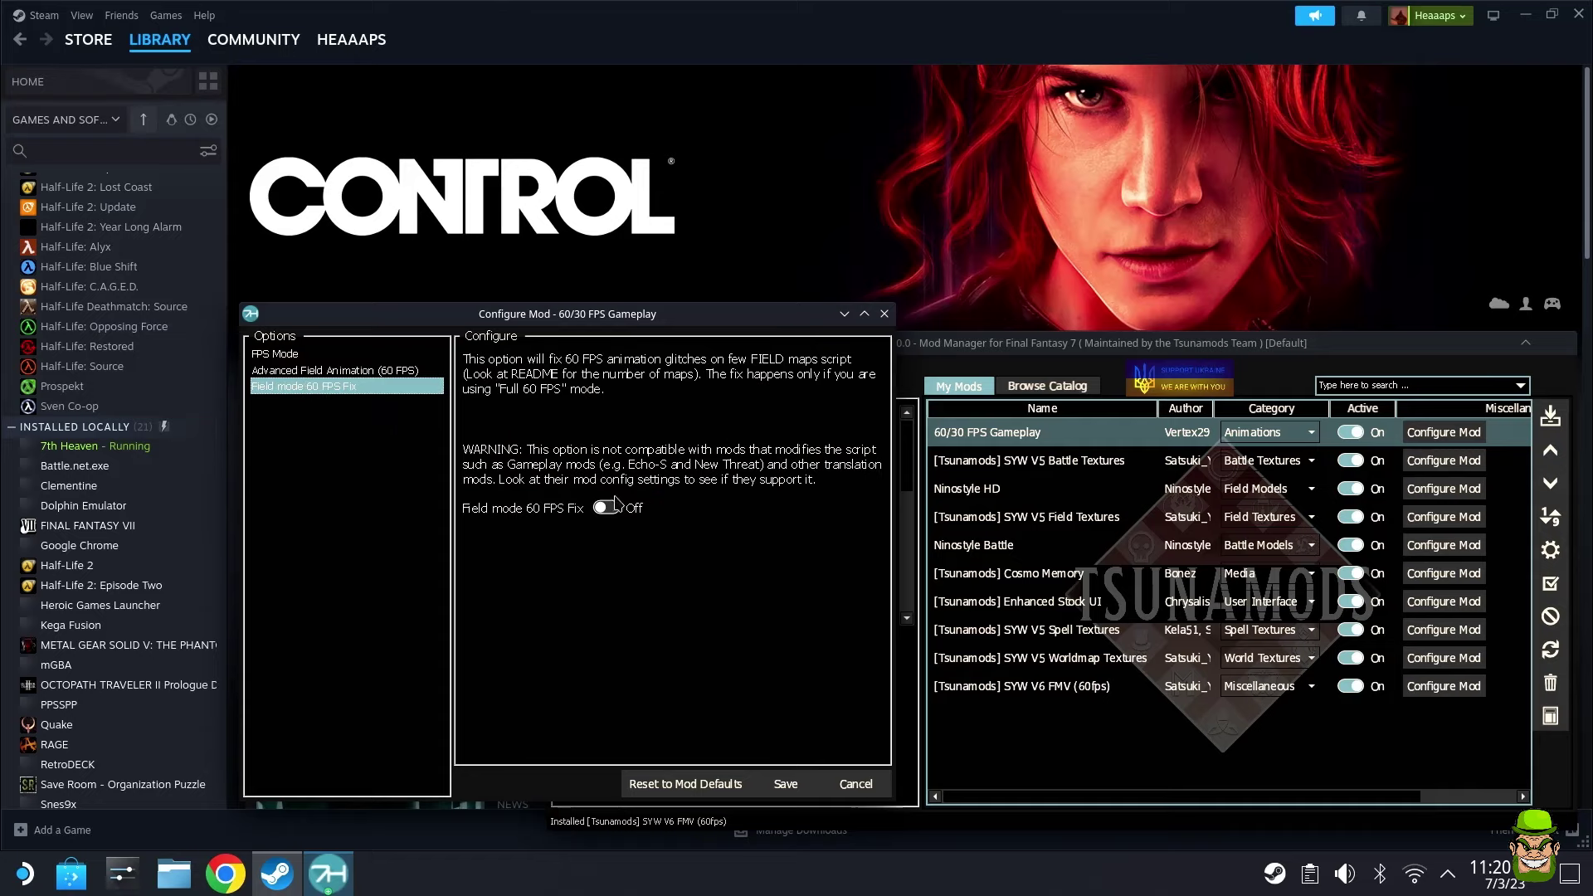
{"action": "left_click", "coordinate": [788, 782]}
Open the configuration of the SYW V5 Battle Textures mod and save it with the FF7 SYW V5 option
{"action": "left_click", "coordinate": [1448, 462]}
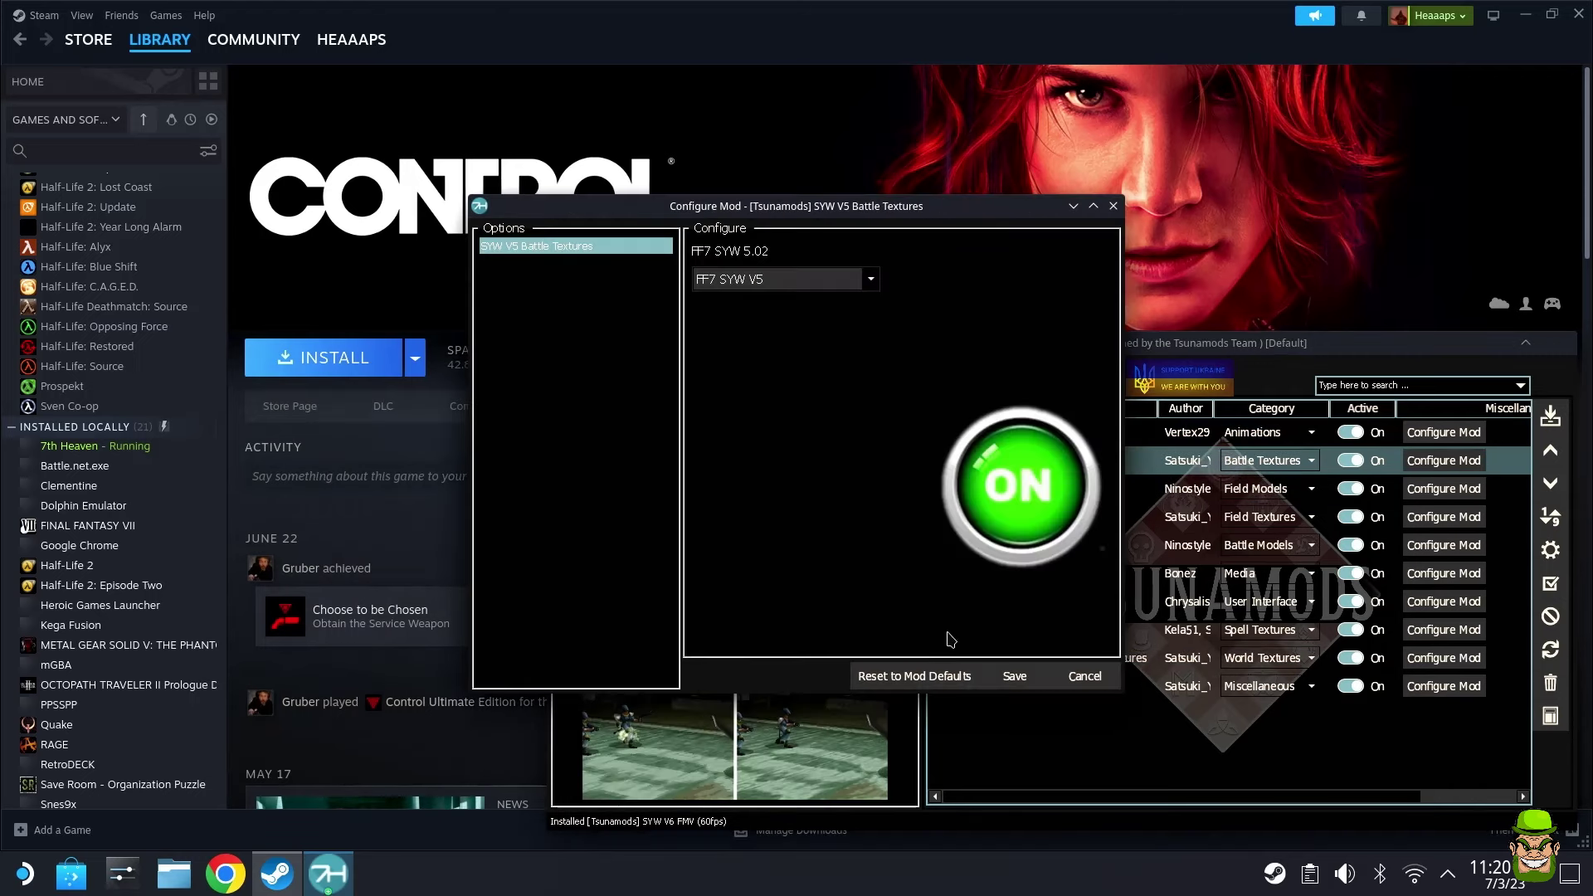
{"action": "left_click", "coordinate": [1027, 677]}
Review the HD Field Models options of the Ninostyle HD mod and save Cloud as Nino Cloud With Dynamic Weapons
{"action": "left_click", "coordinate": [1439, 496]}
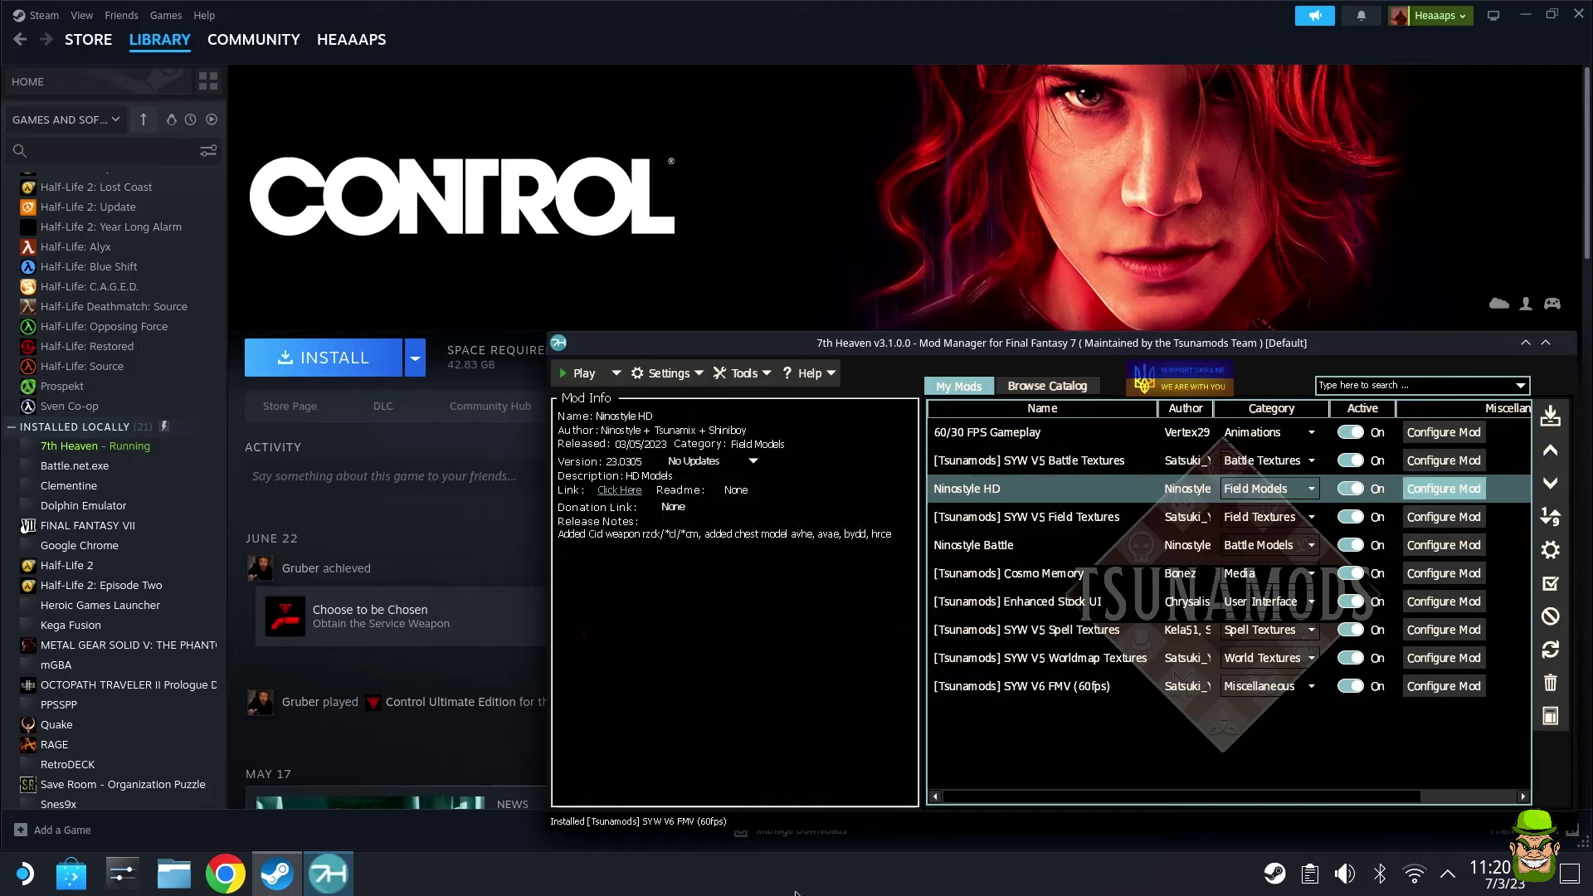
{"action": "left_click", "coordinate": [487, 243]}
{"action": "left_click", "coordinate": [526, 257]}
{"action": "left_click", "coordinate": [523, 282]}
{"action": "left_click", "coordinate": [526, 257]}
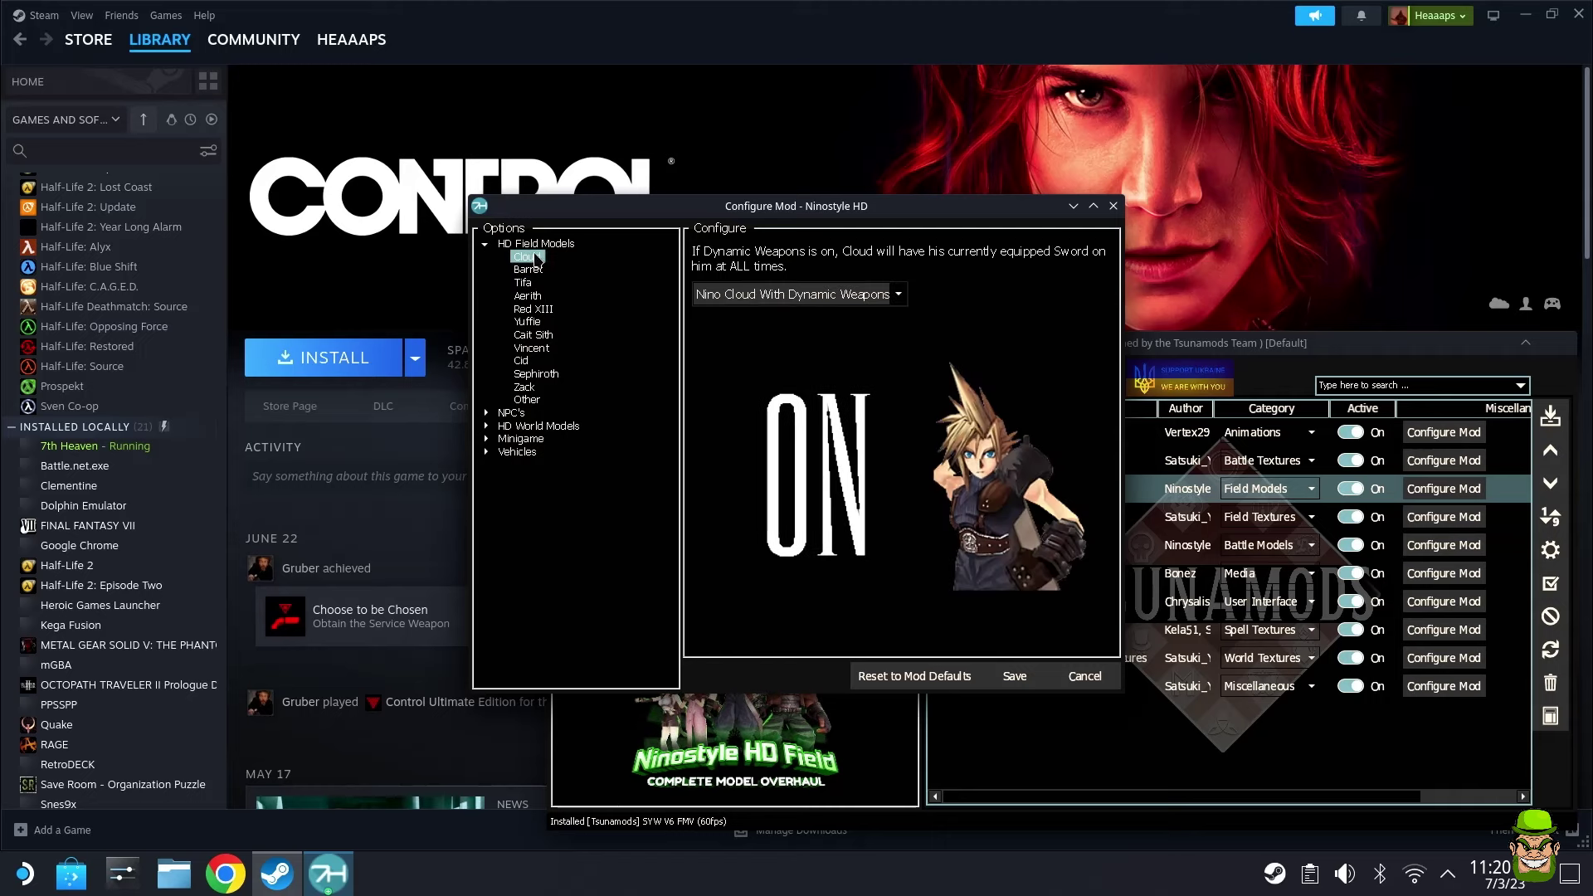
{"action": "left_click", "coordinate": [820, 295]}
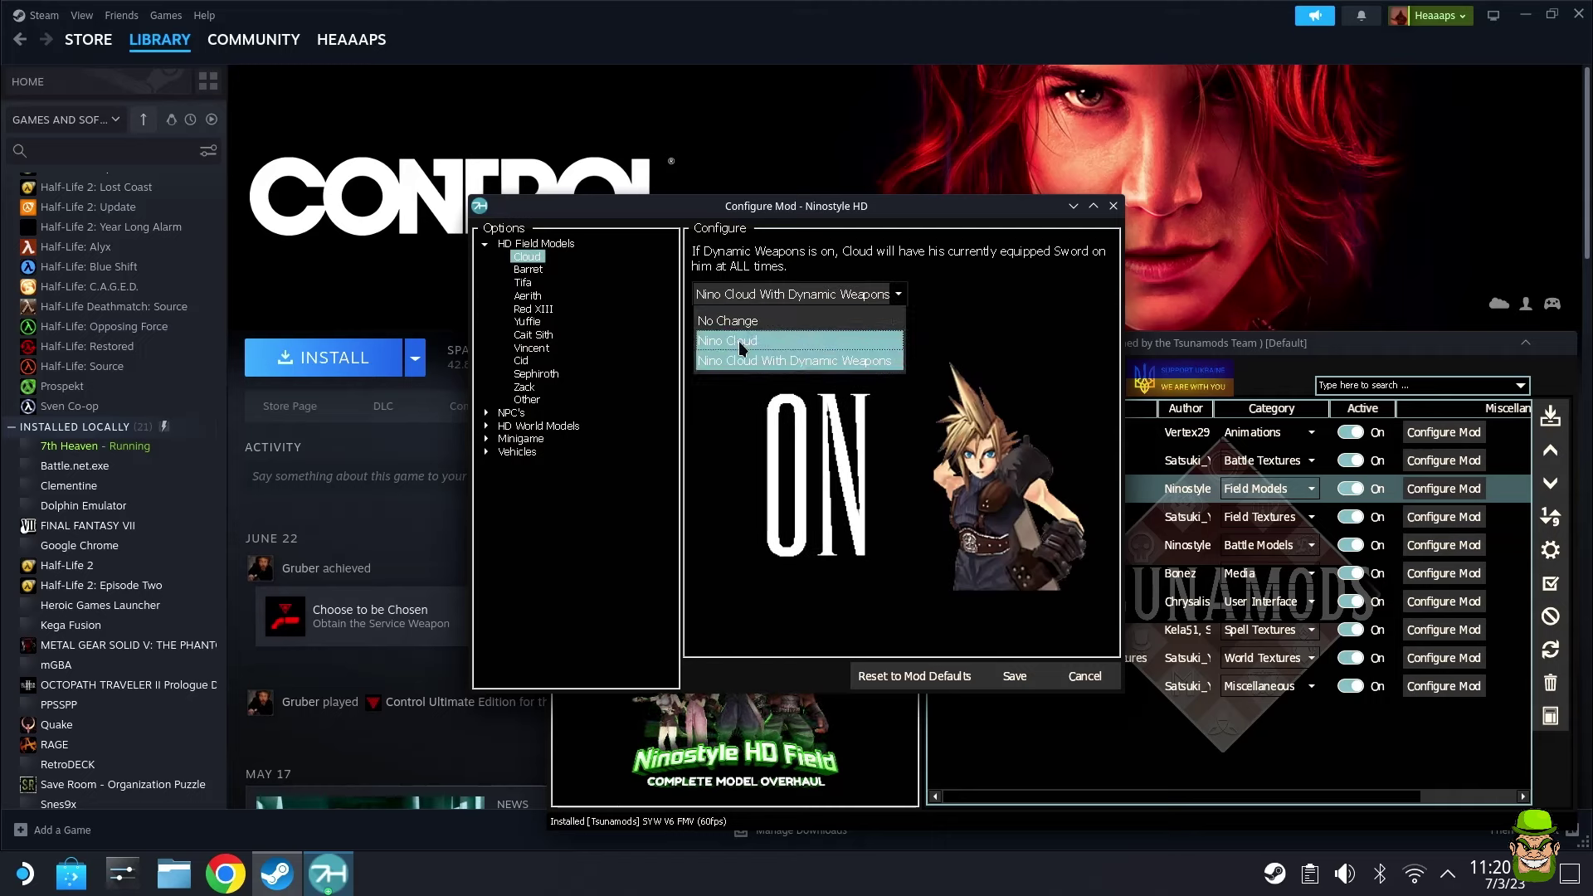
{"action": "left_click", "coordinate": [564, 329]}
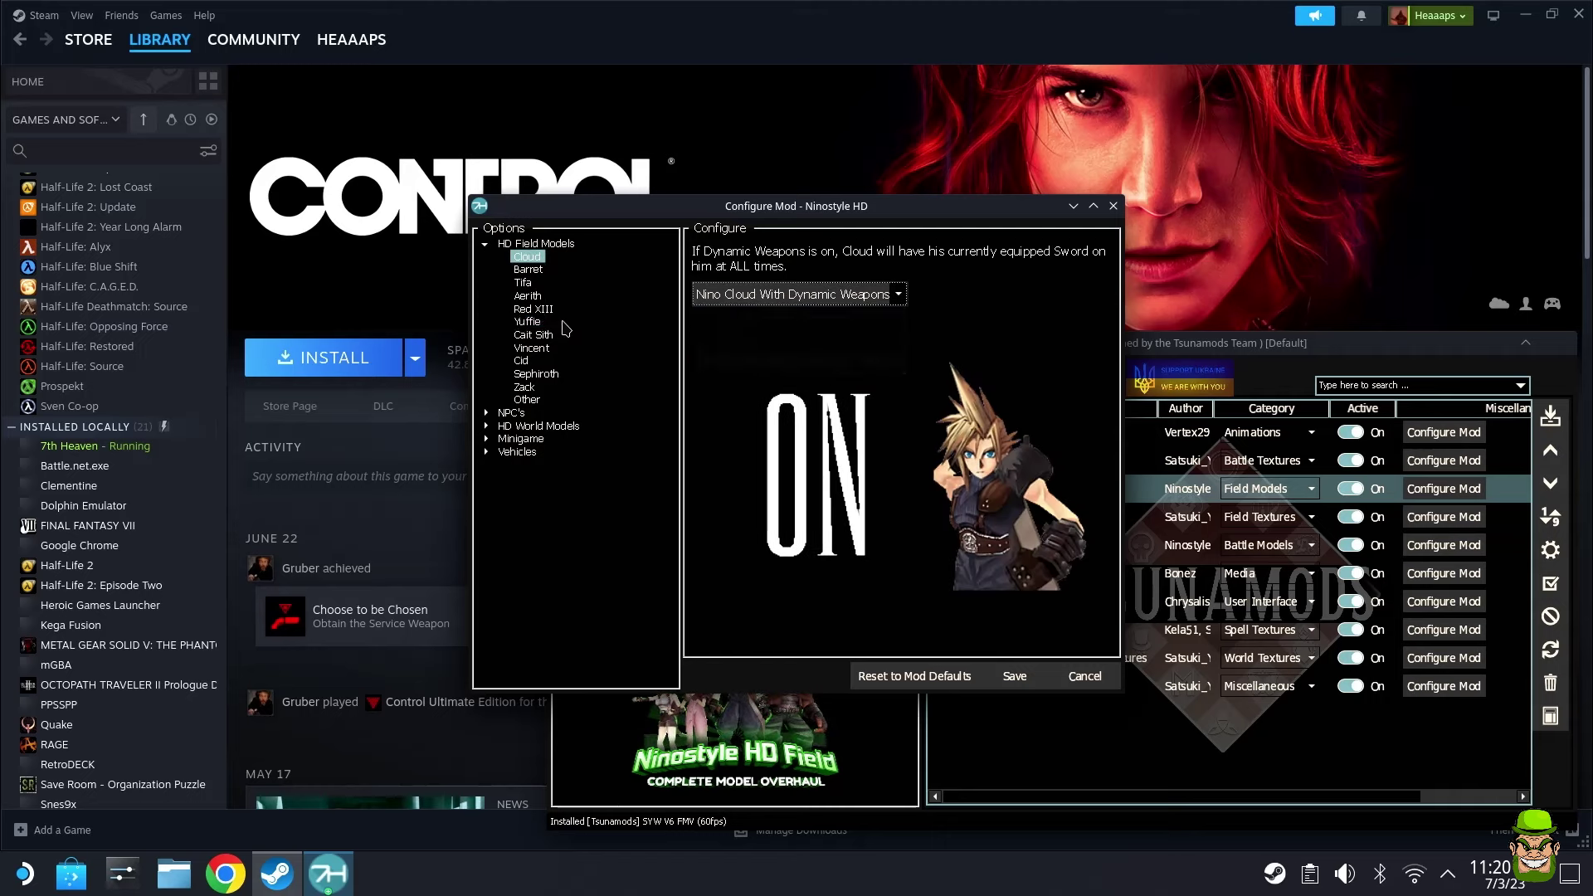
{"action": "left_click", "coordinate": [998, 664]}
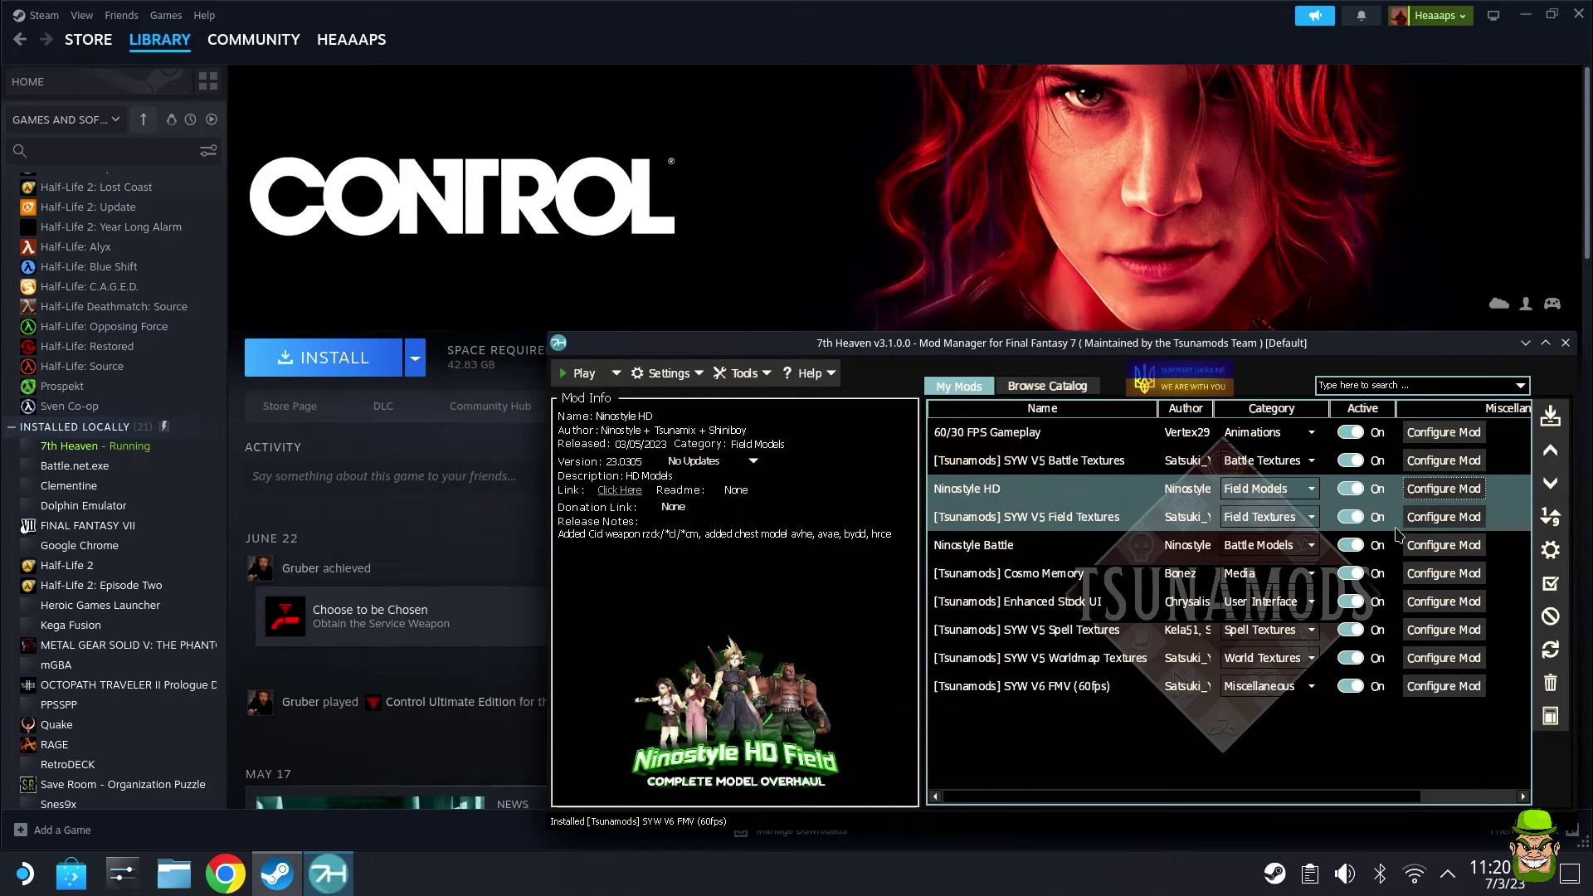
Check the Advanced Texture Animations option of SYW V5 Field Textures and the Cloud option of Ninostyle Battle, closing both without saving
{"action": "left_click", "coordinate": [1440, 519]}
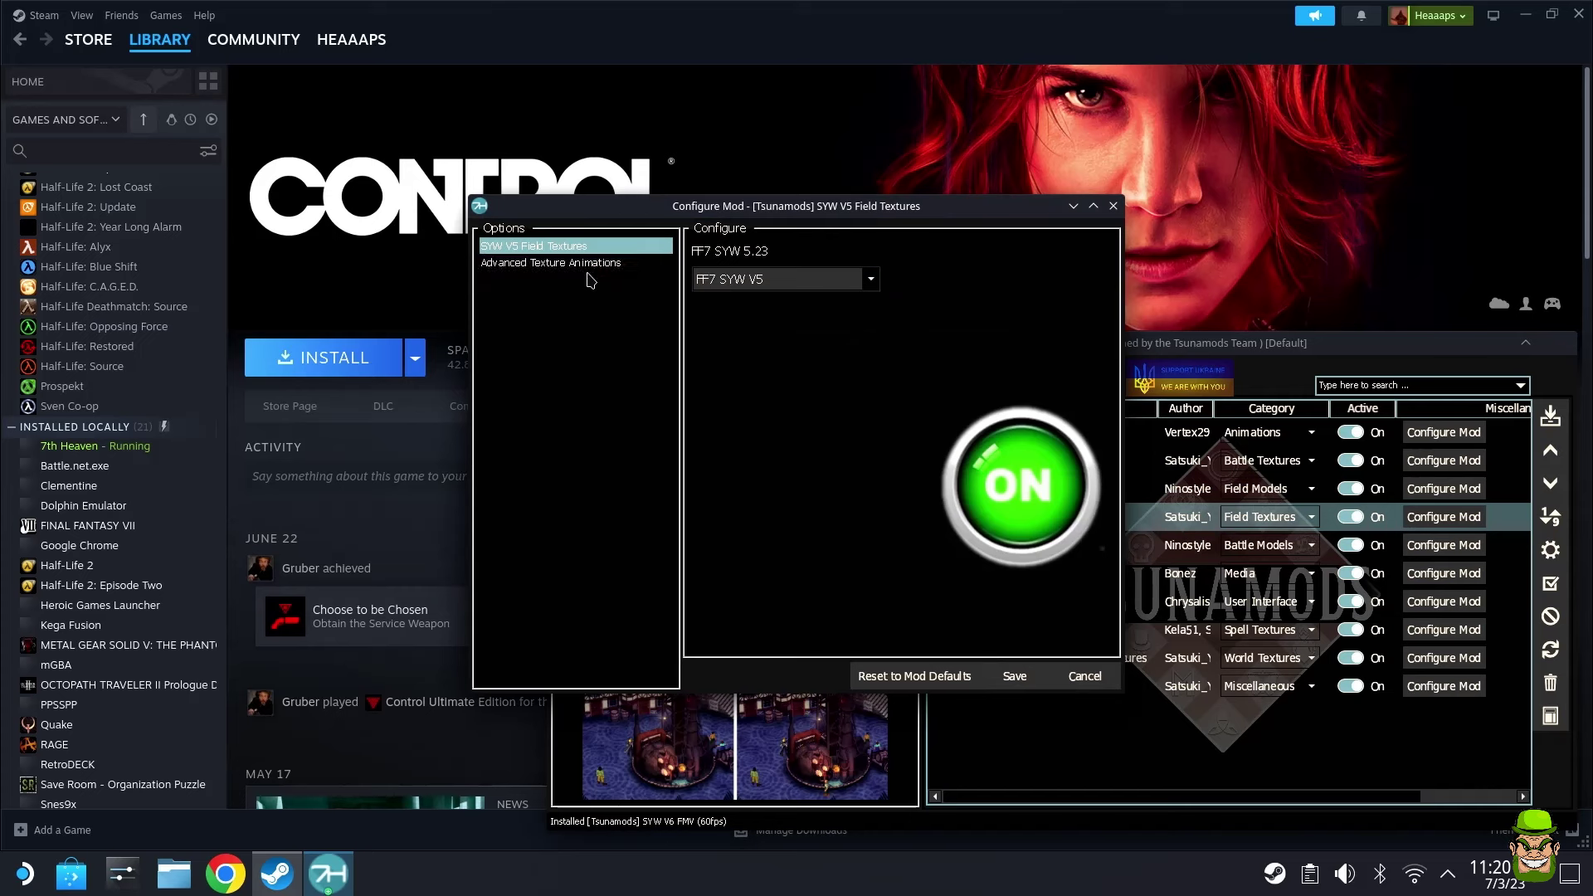
{"action": "left_click", "coordinate": [586, 263]}
{"action": "left_click", "coordinate": [1116, 209]}
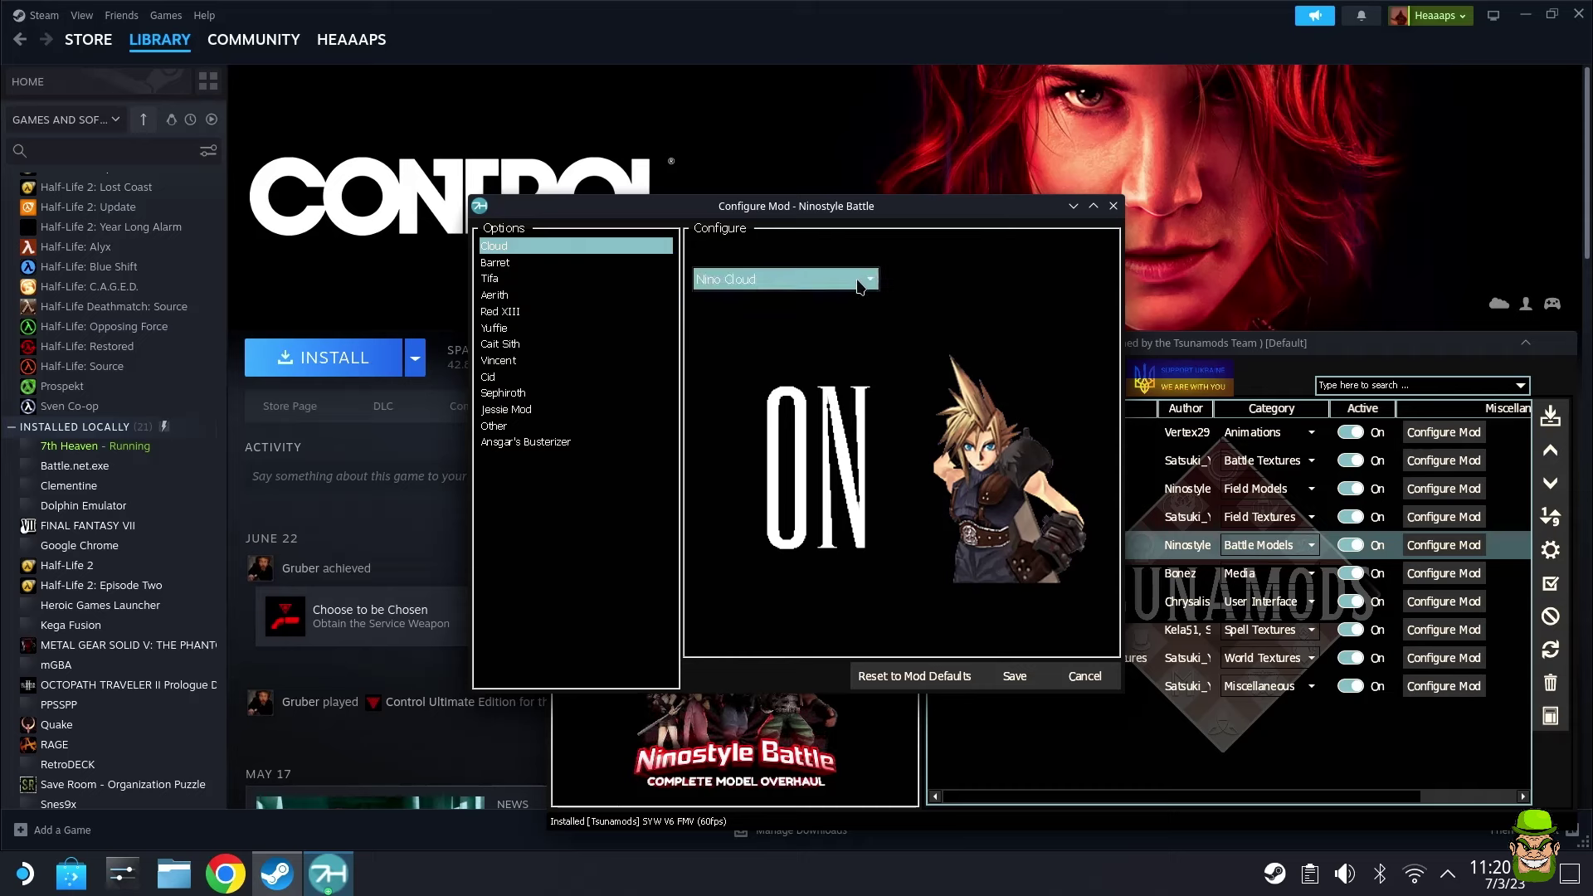
{"action": "left_click", "coordinate": [859, 282]}
{"action": "left_click", "coordinate": [859, 281]}
{"action": "left_click", "coordinate": [1113, 205]}
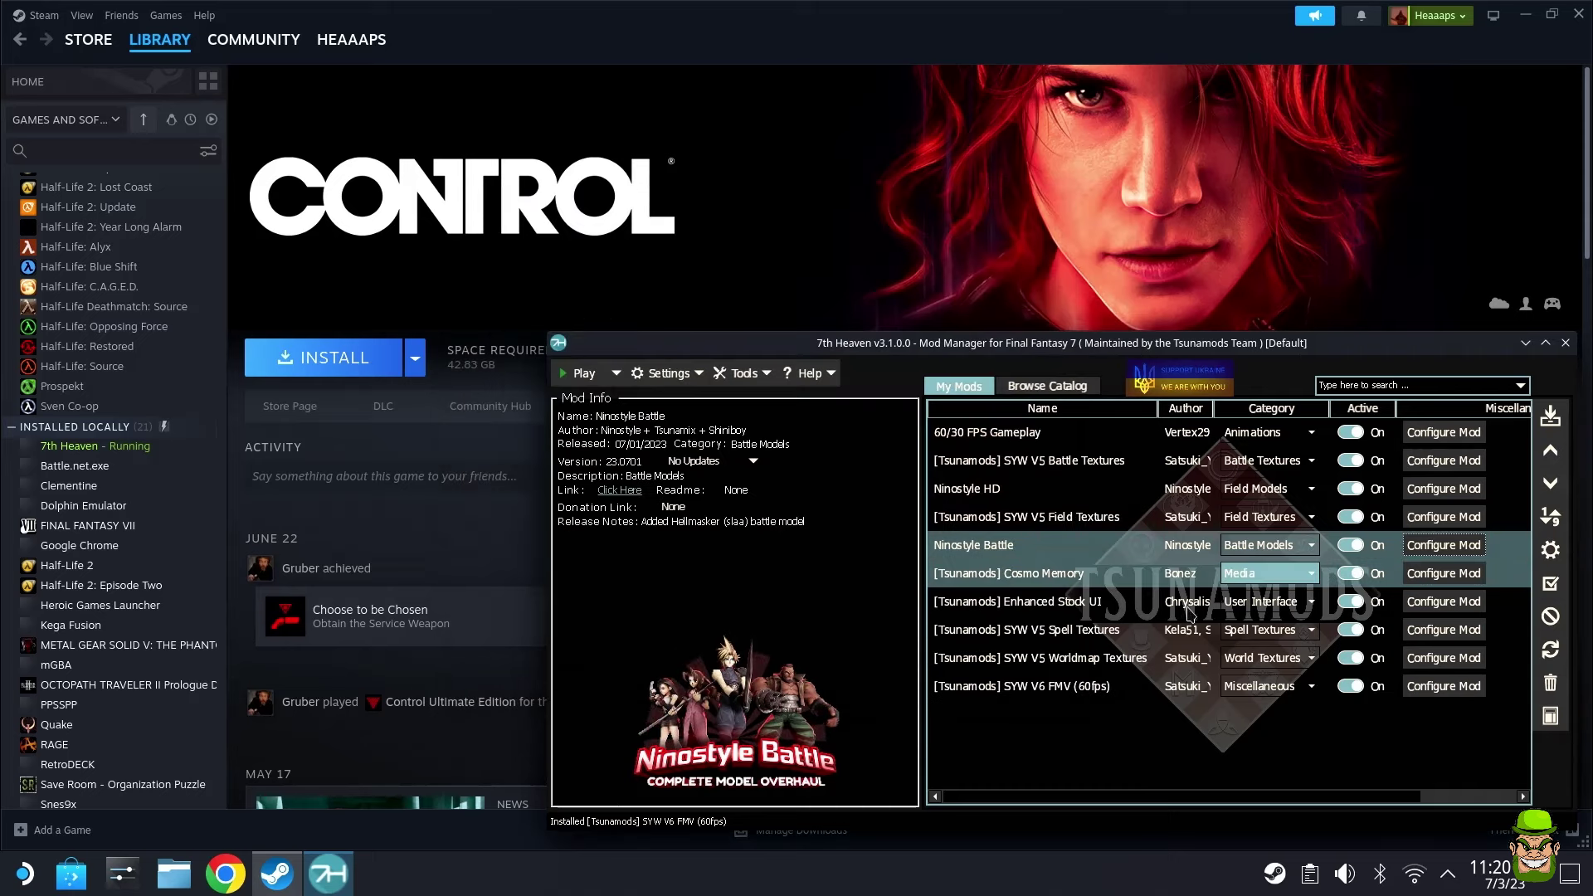
Review Cosmo Memory's Center Battle SFX, Menu Sounds, Voiced Attacks and Field Ambience options, leaving its configuration without saving
{"action": "left_click", "coordinate": [1110, 581]}
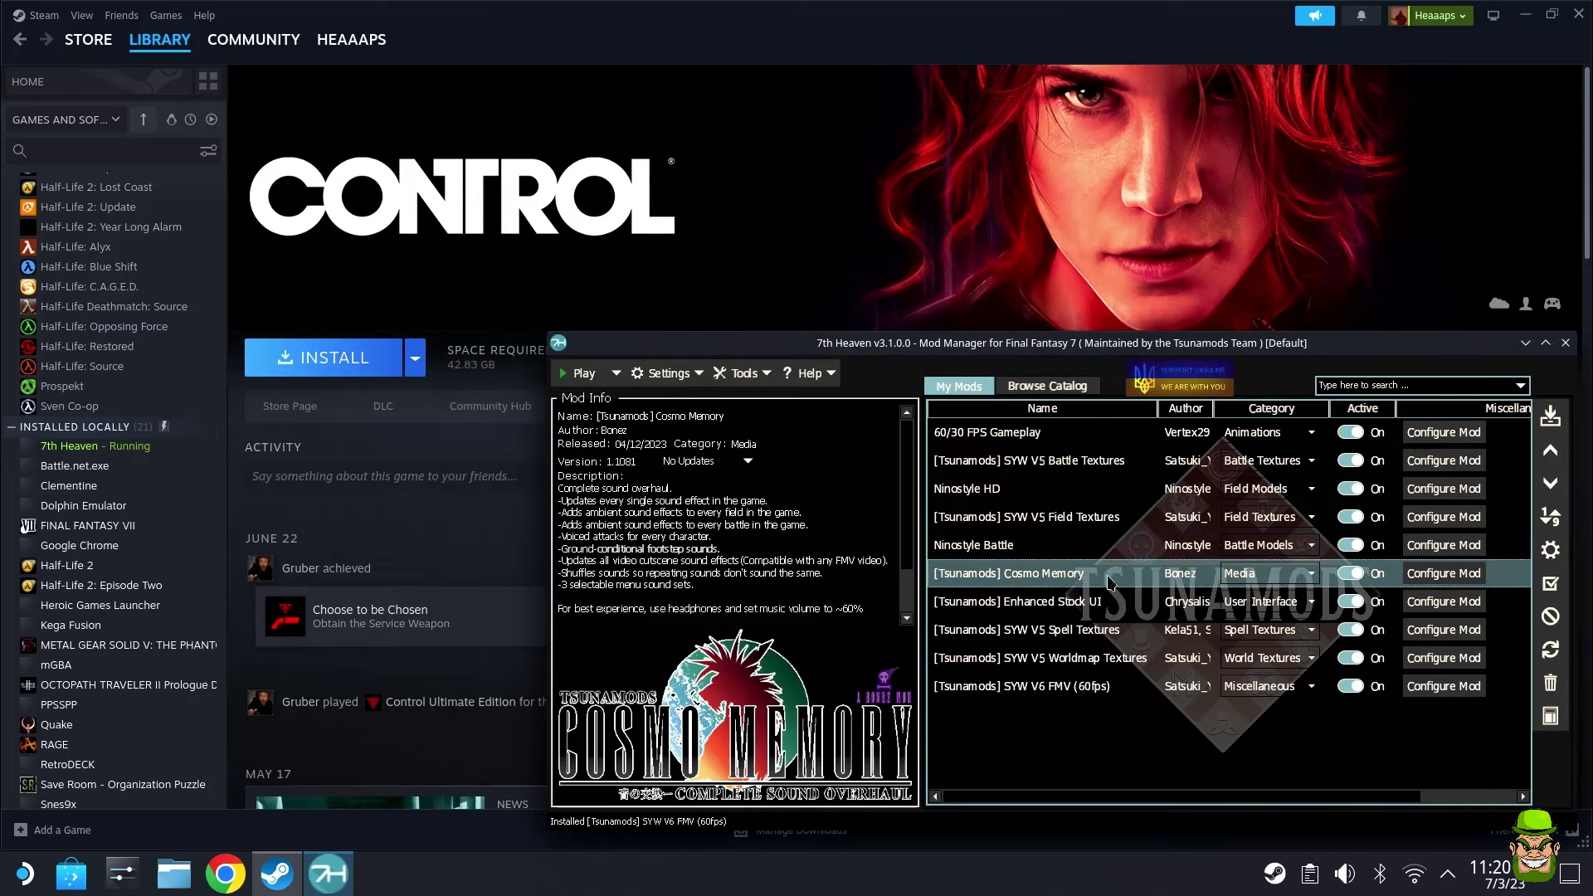
{"action": "left_click", "coordinate": [1444, 573]}
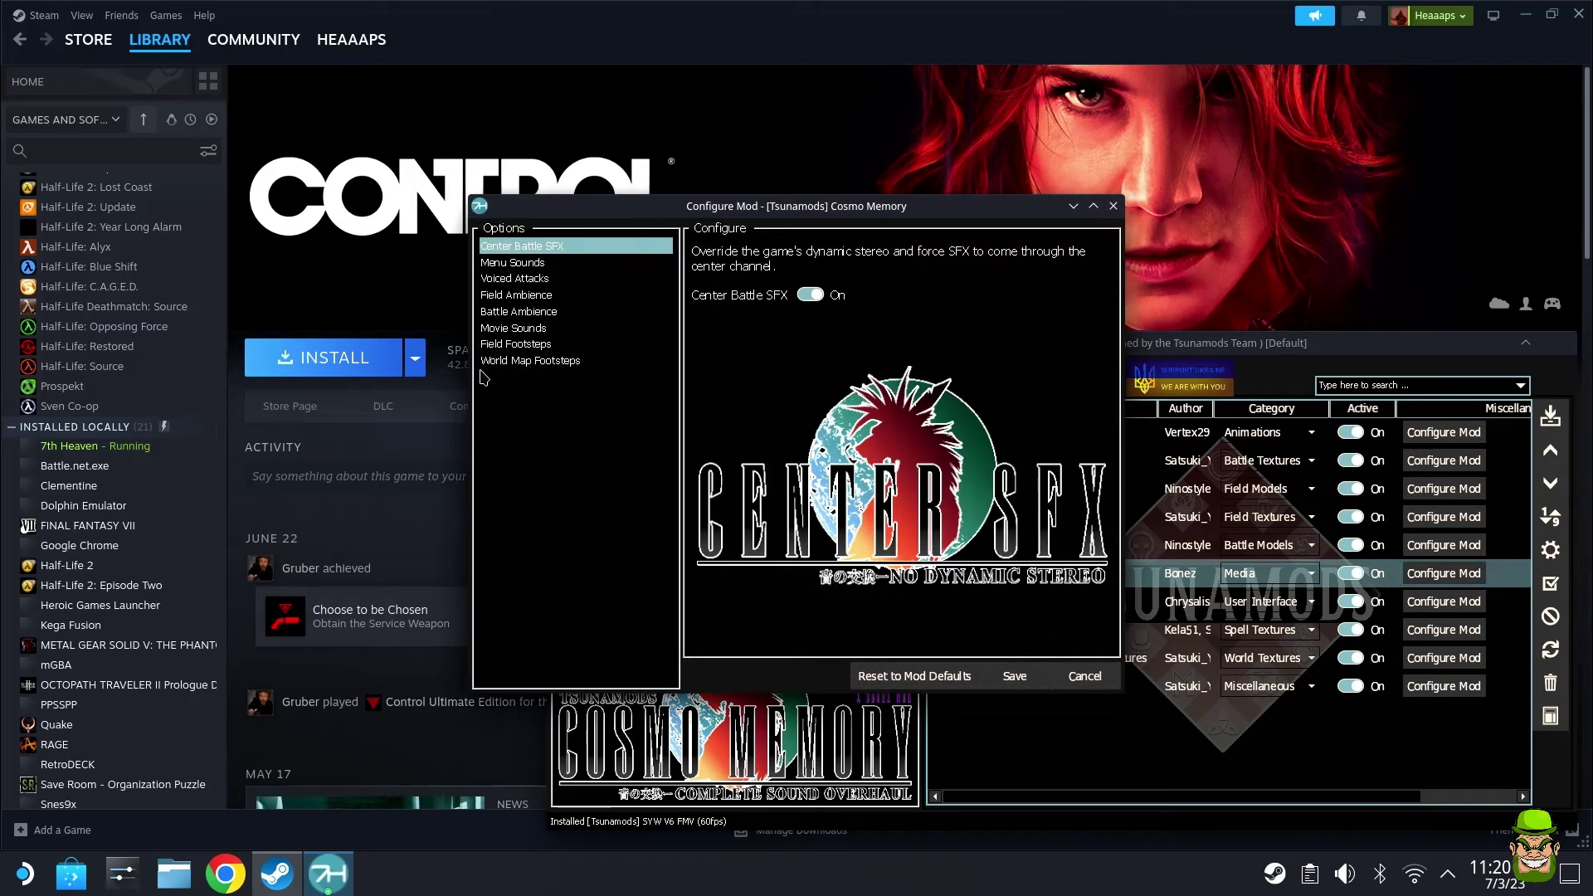
{"action": "left_click", "coordinate": [510, 264]}
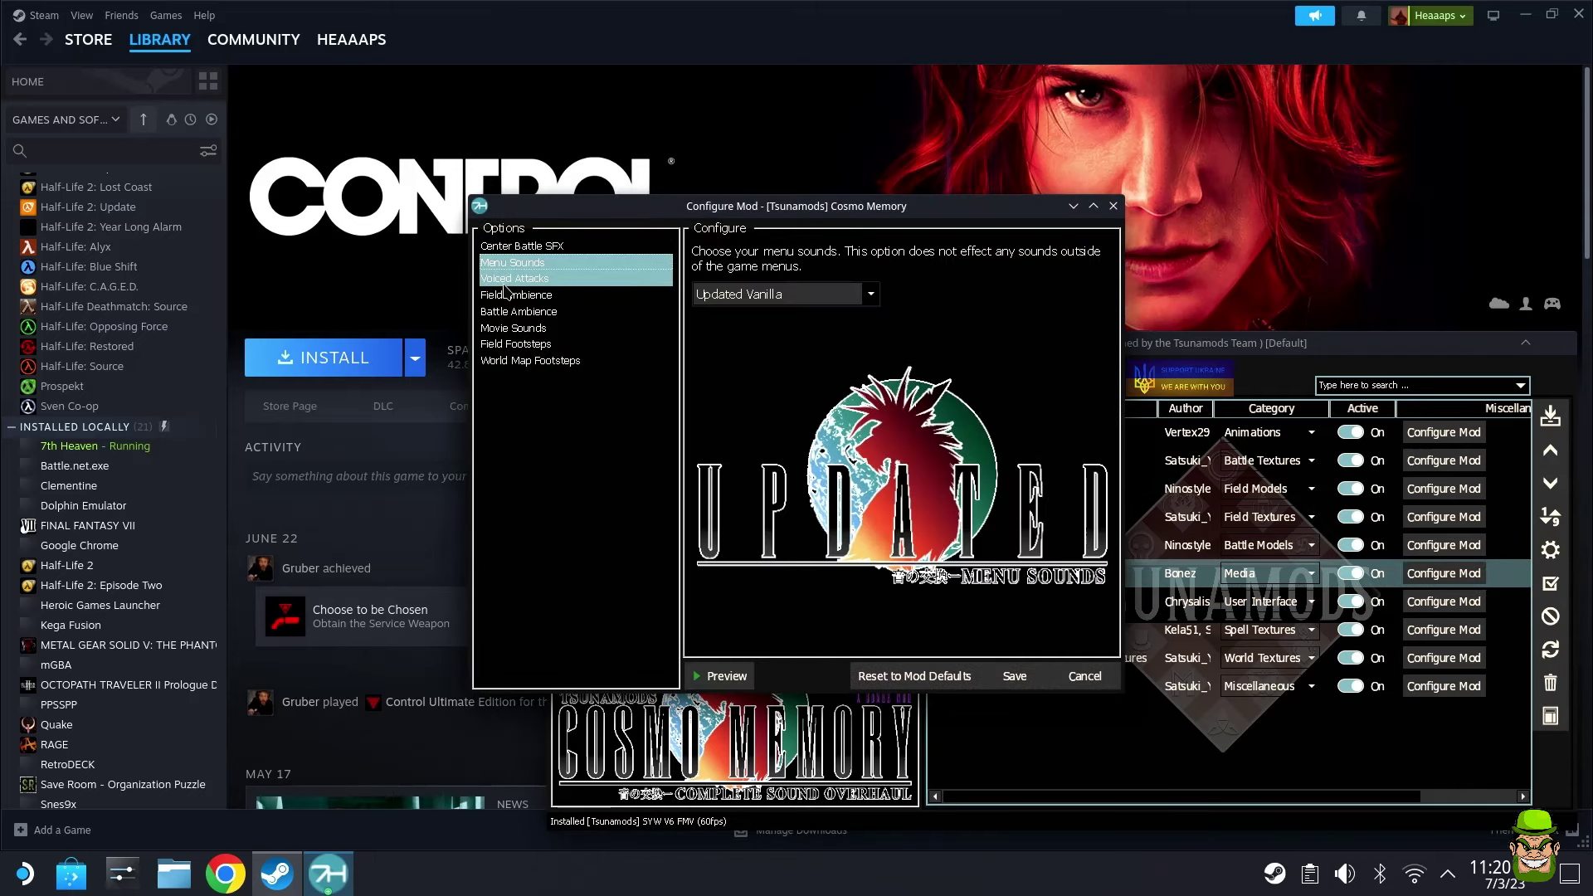
{"action": "left_click", "coordinate": [509, 282]}
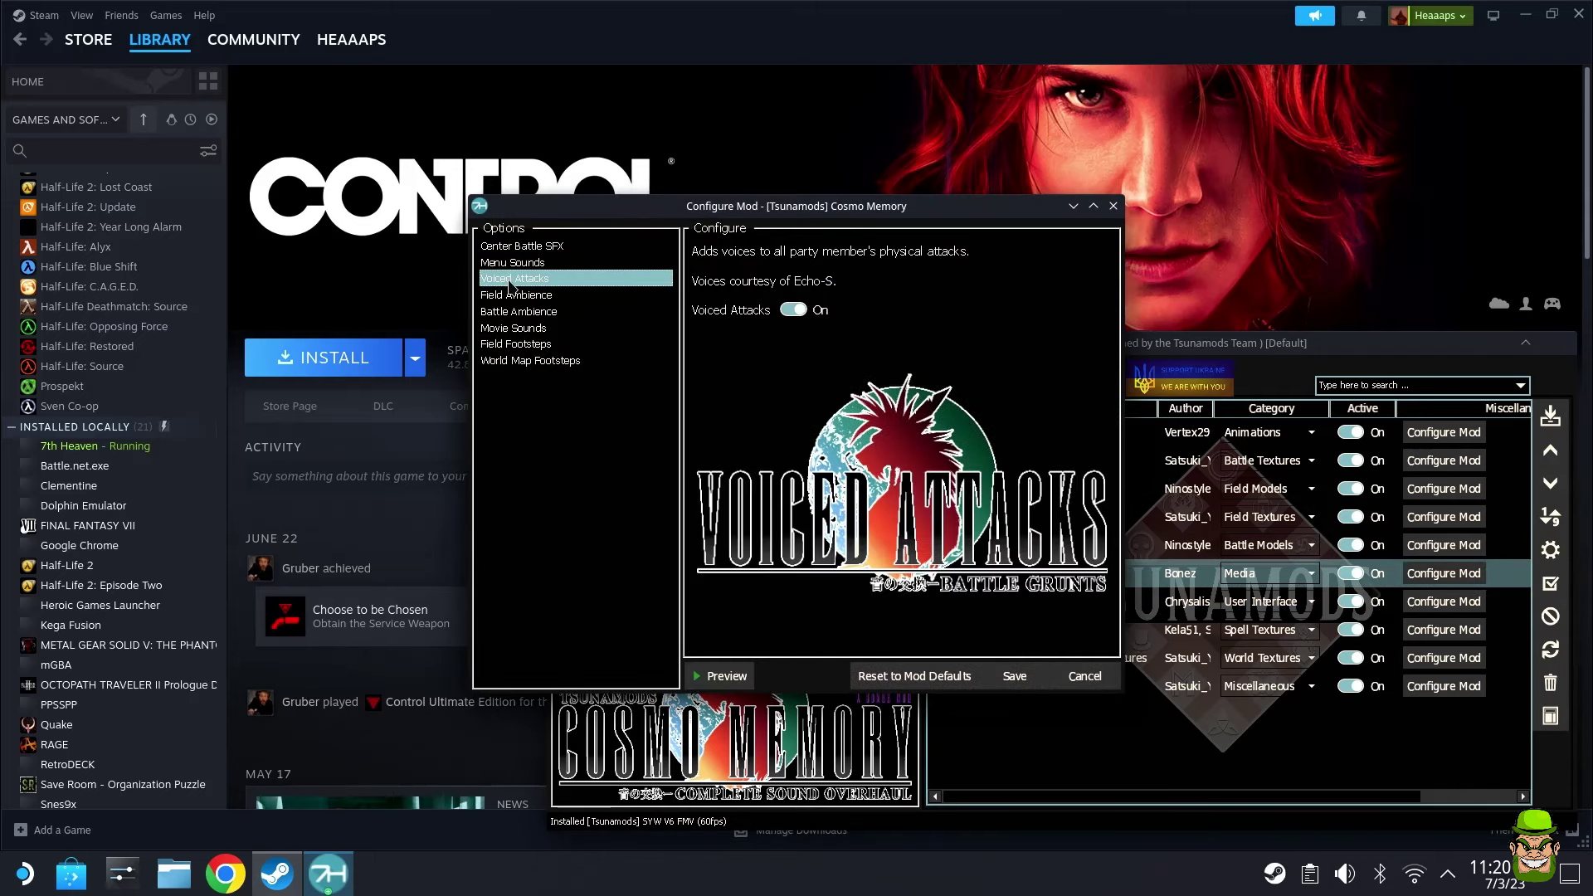
{"action": "left_click", "coordinate": [539, 297]}
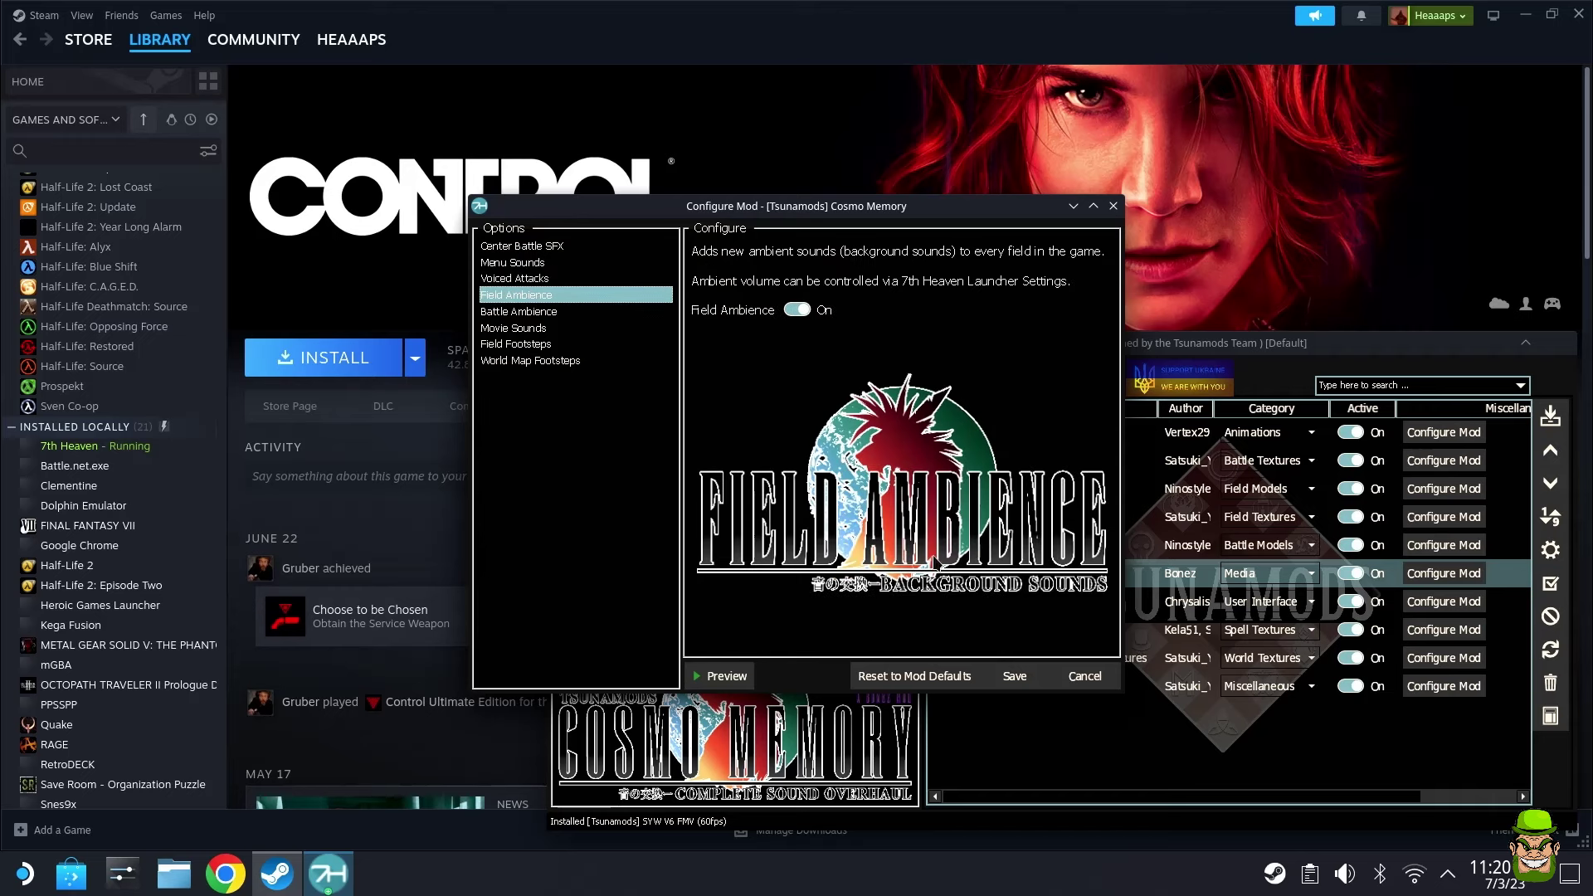
{"action": "left_click", "coordinate": [1085, 676]}
Open the Enhanced Stock UI configuration and review its Enhanced Stock, All Status Visible and ESUI Start Screen main options
{"action": "left_click", "coordinate": [1043, 610]}
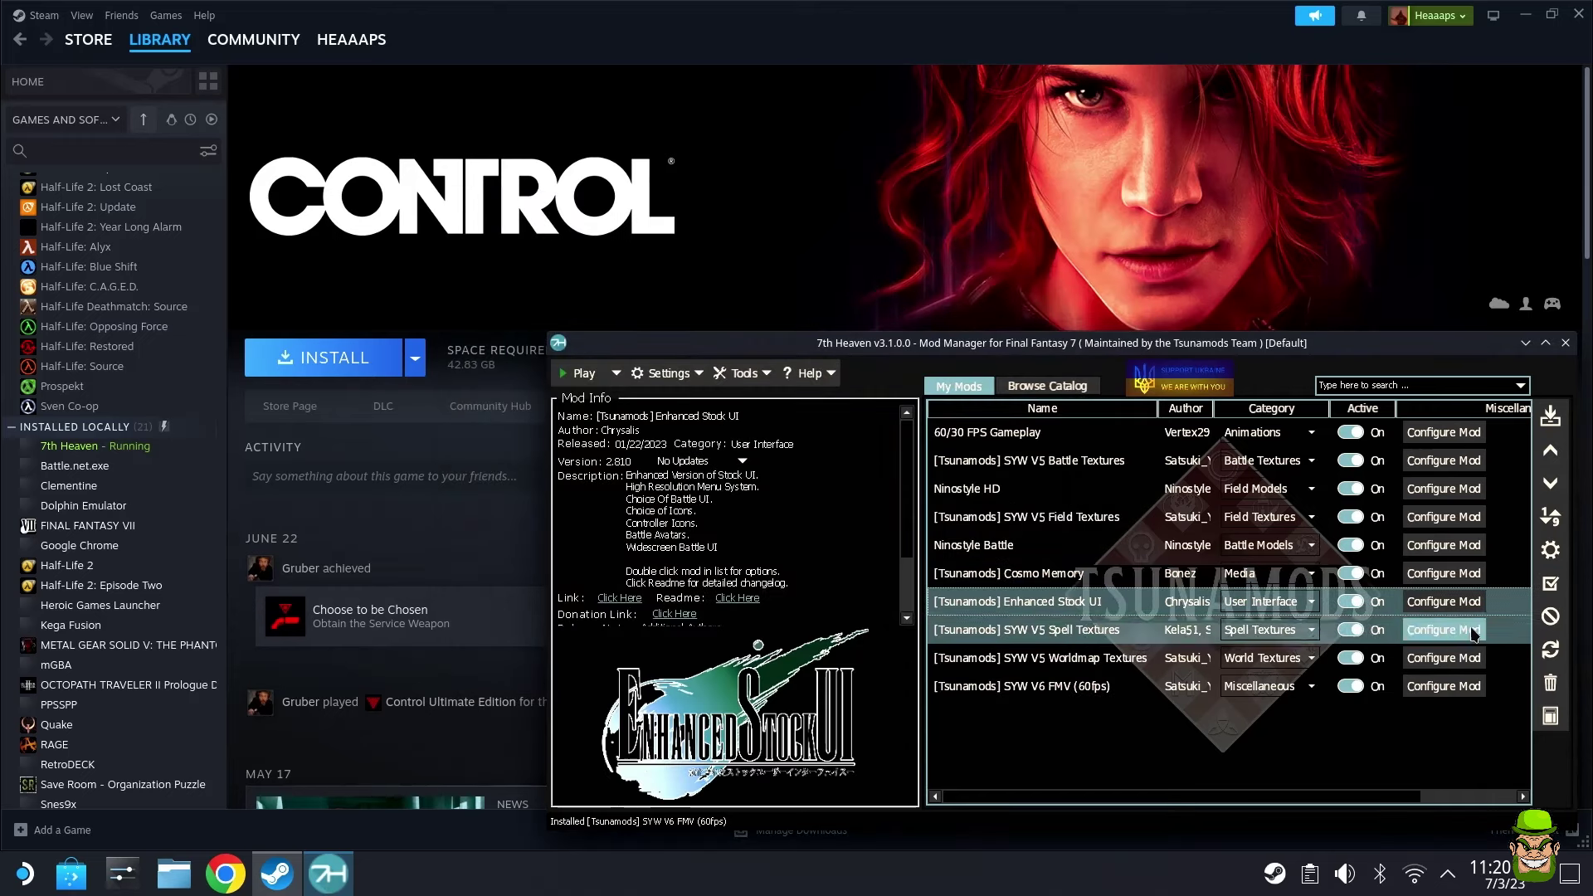
{"action": "left_click", "coordinate": [1444, 602]}
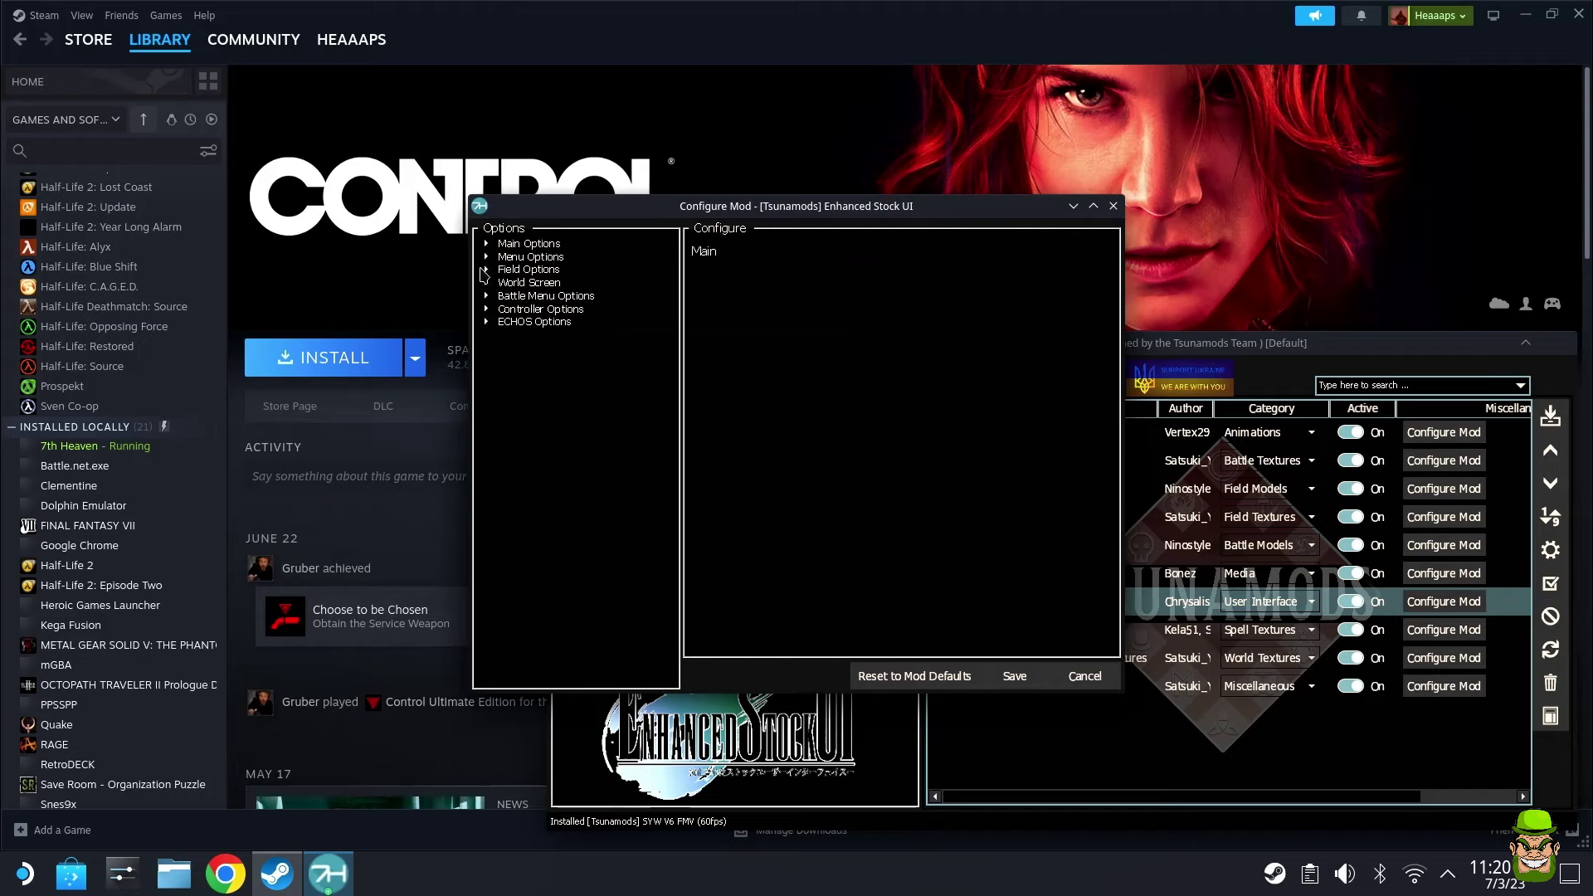
{"action": "left_click", "coordinate": [485, 245]}
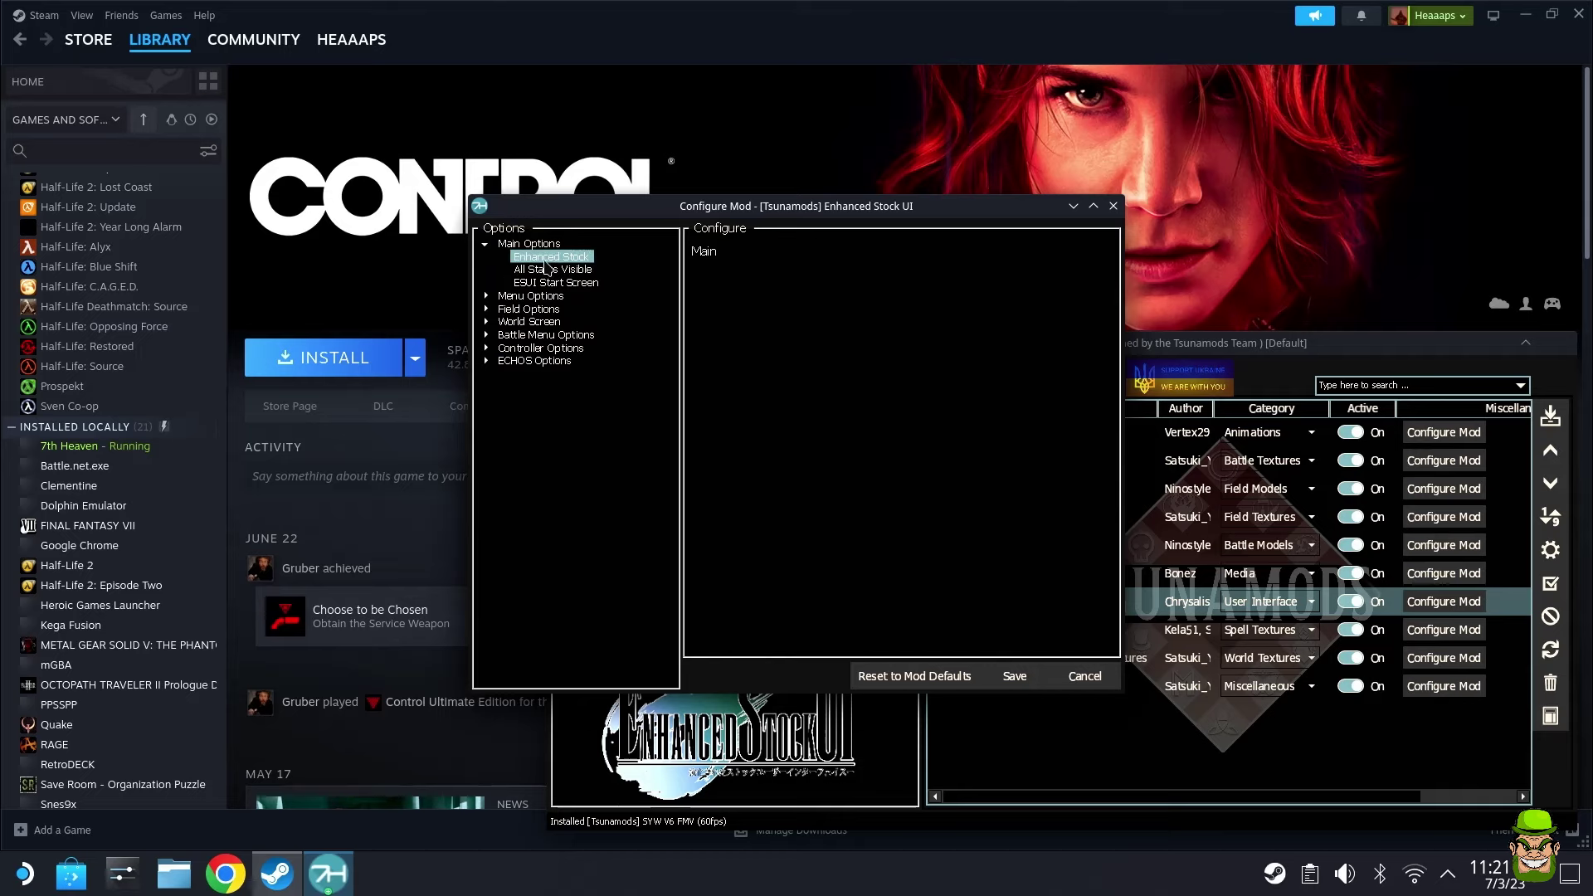
{"action": "left_click", "coordinate": [548, 264]}
{"action": "left_click", "coordinate": [547, 270]}
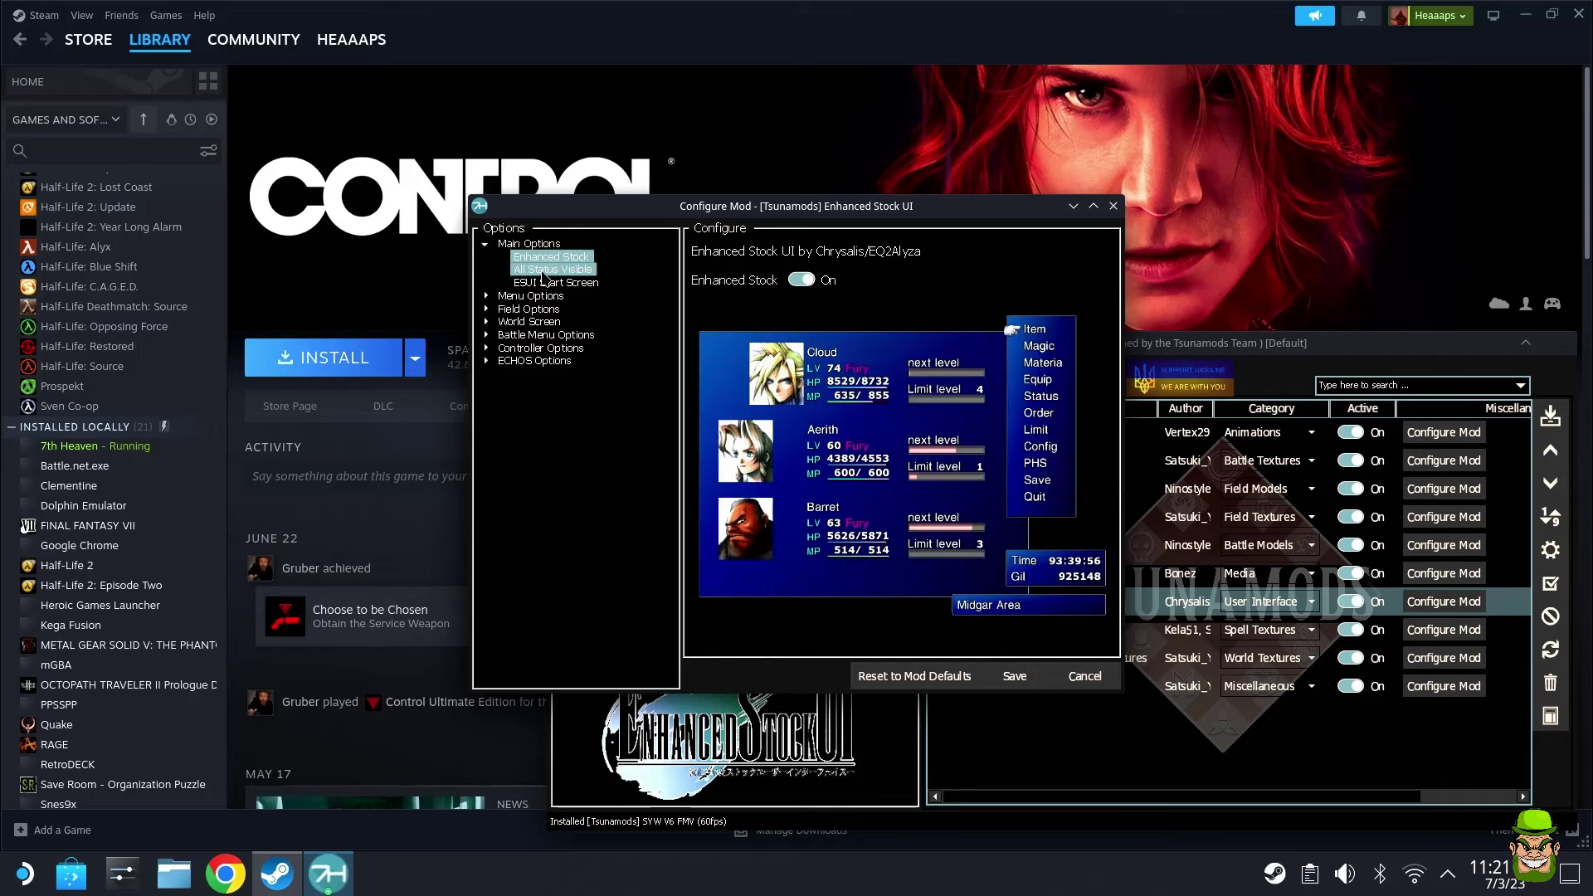
{"action": "left_click", "coordinate": [551, 282]}
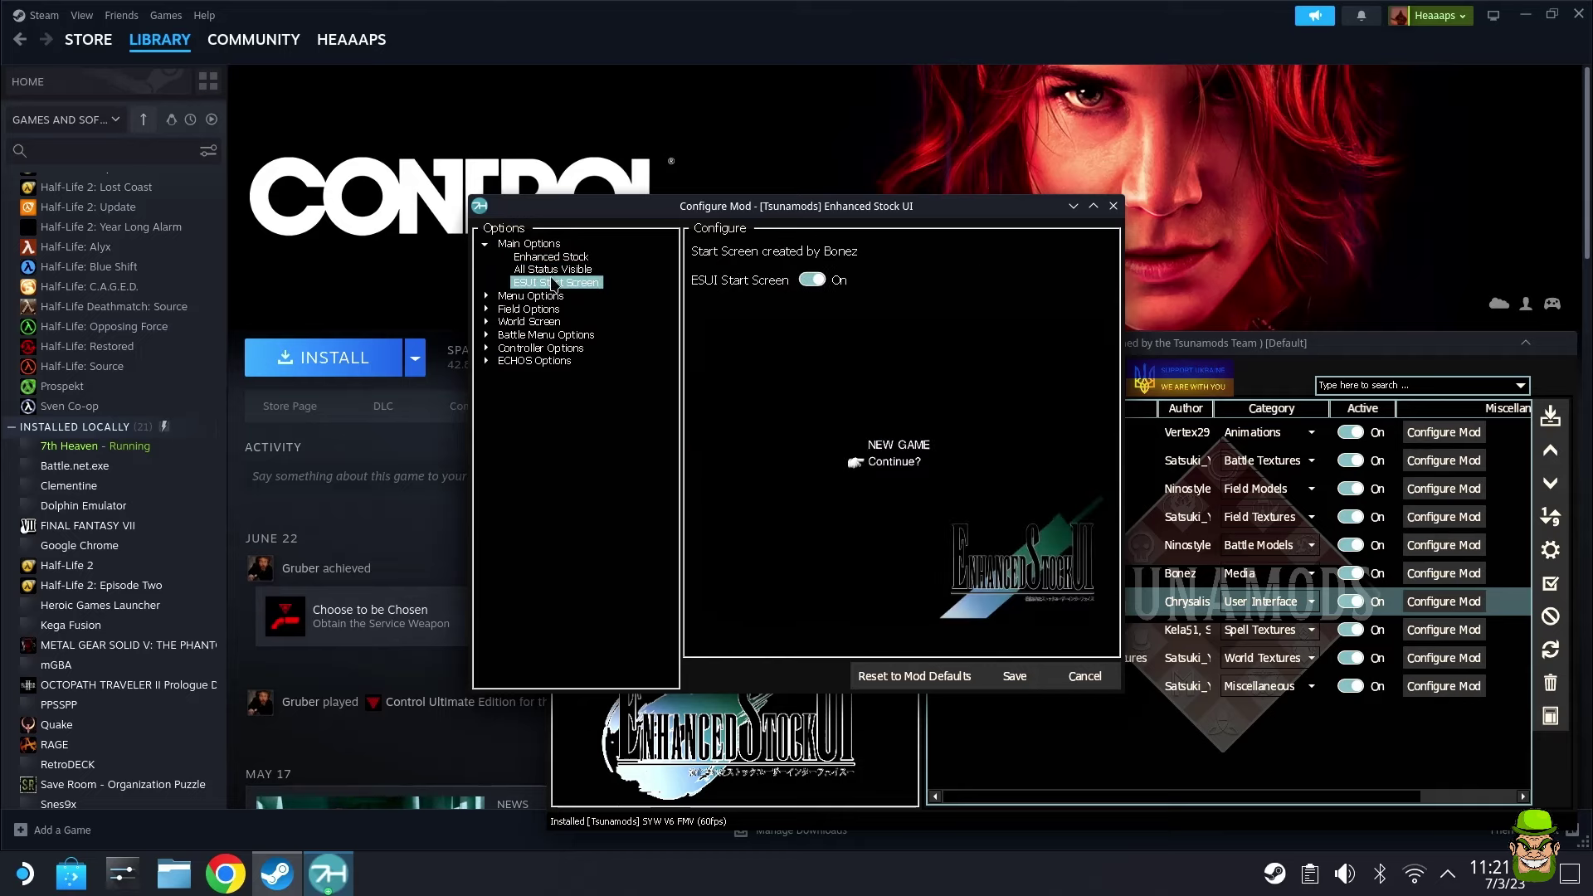
Preview the Stock choice for Field Dialog Box Transparency under Field Options and return it to Semi - Default
{"action": "left_click", "coordinate": [487, 296]}
{"action": "left_click", "coordinate": [486, 374]}
{"action": "left_click", "coordinate": [585, 399]}
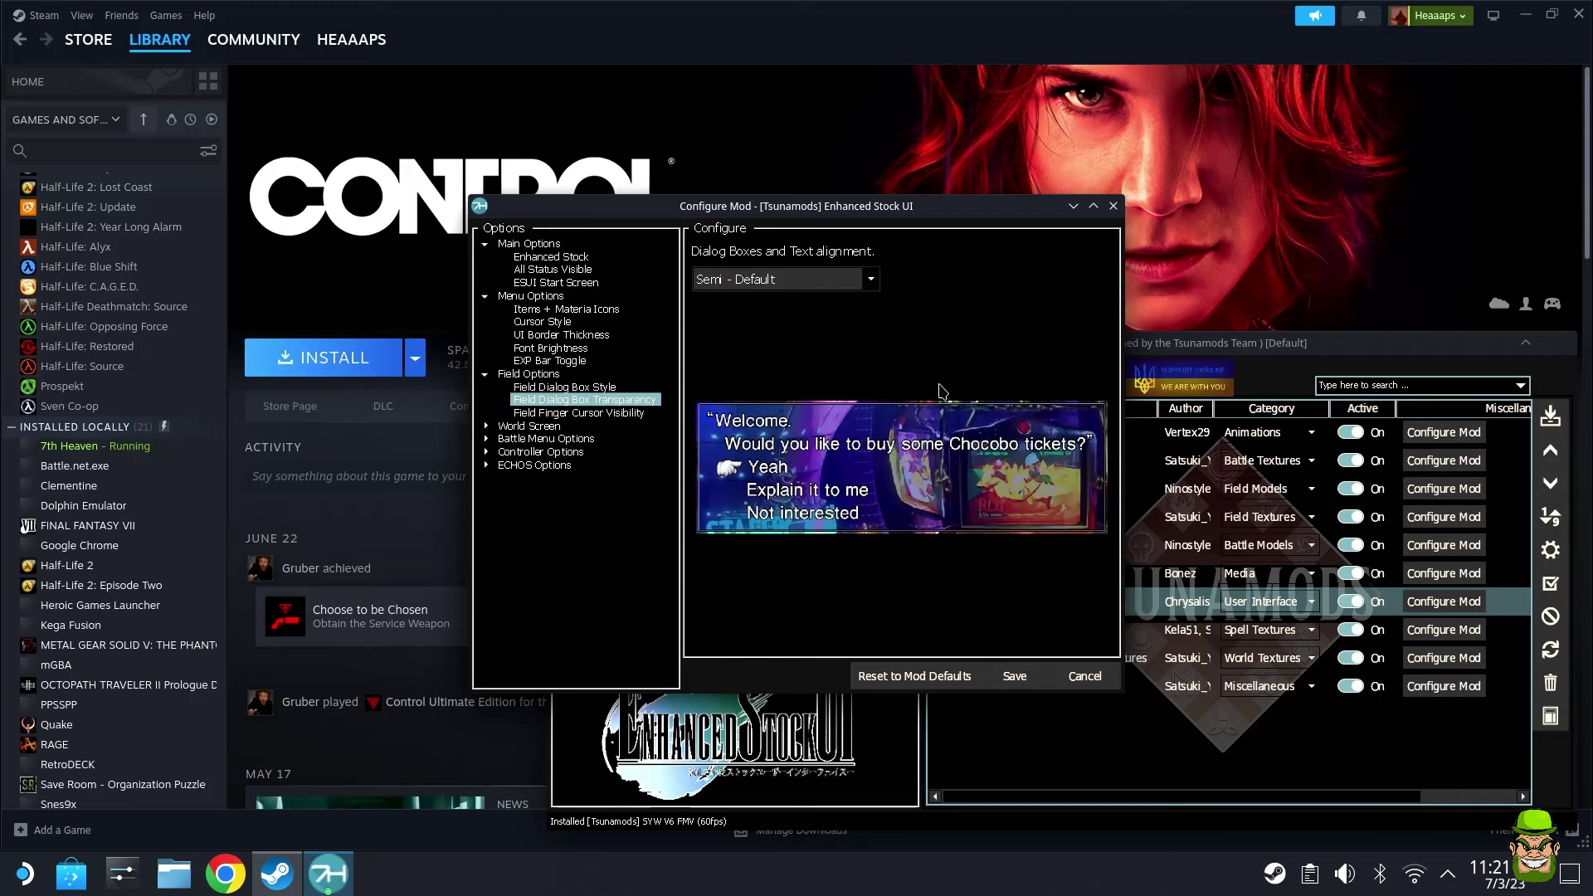
{"action": "left_click", "coordinate": [770, 281]}
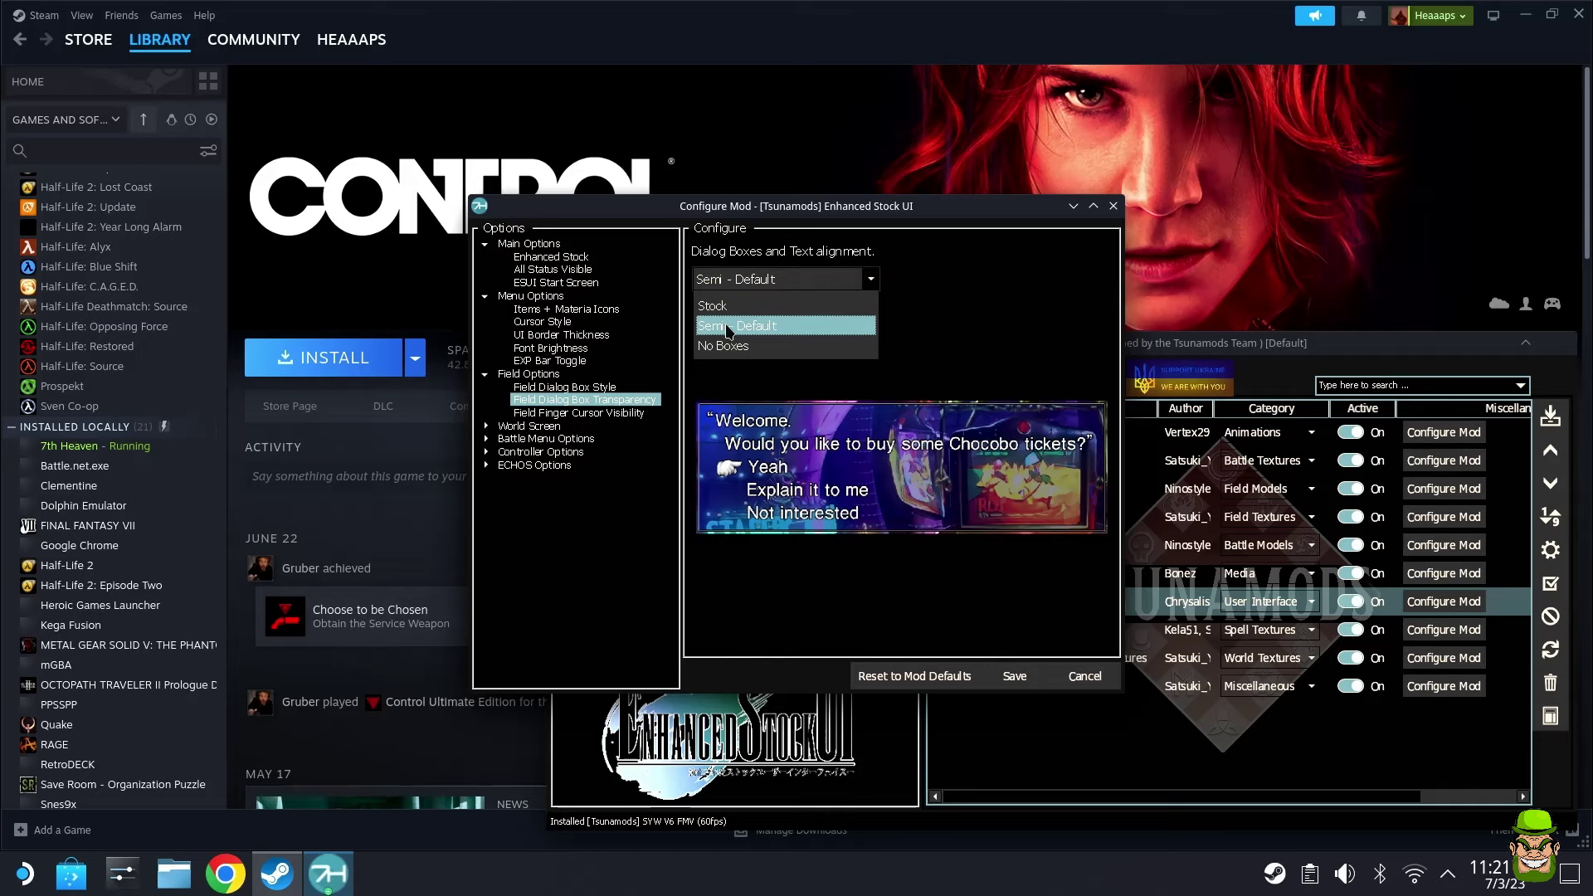
{"action": "left_click", "coordinate": [727, 331]}
{"action": "left_click", "coordinate": [744, 286]}
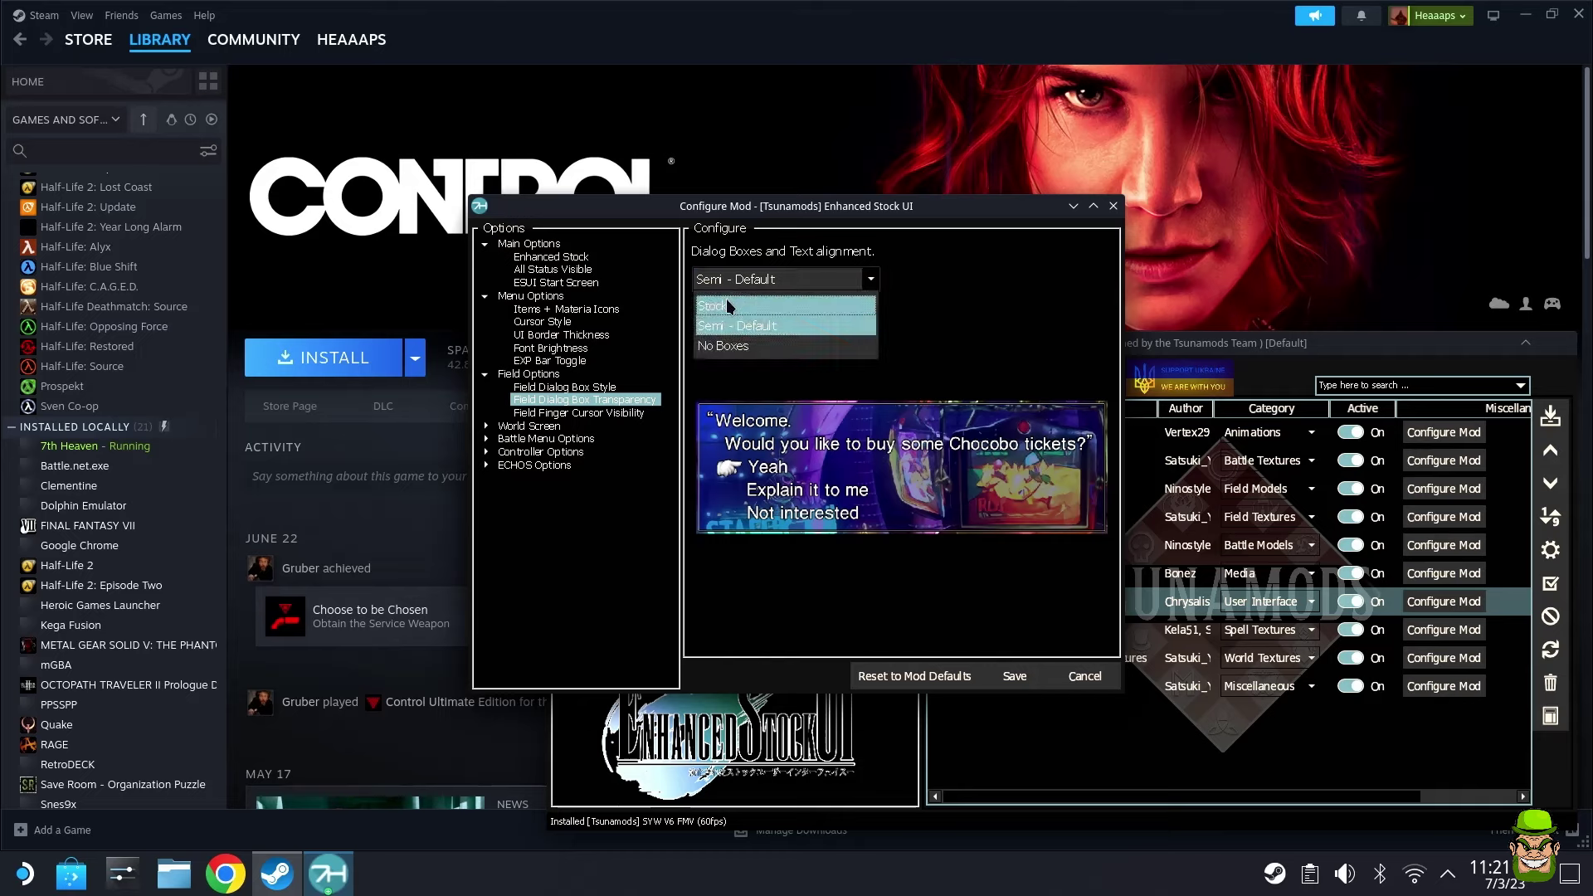
{"action": "left_click", "coordinate": [725, 304]}
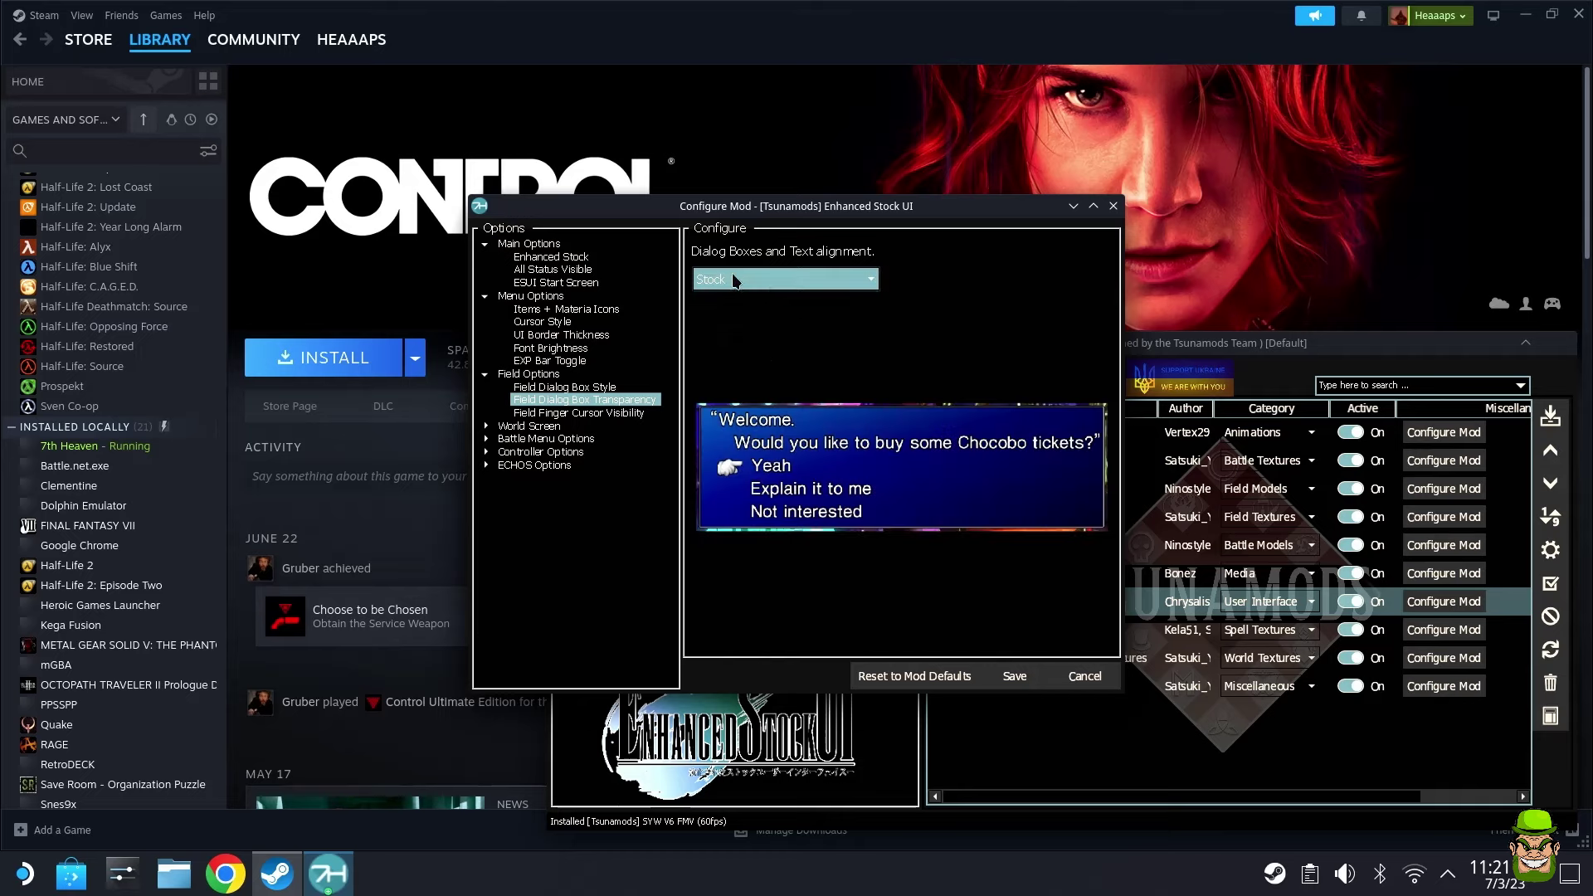
{"action": "left_click", "coordinate": [785, 279]}
{"action": "left_click", "coordinate": [771, 330]}
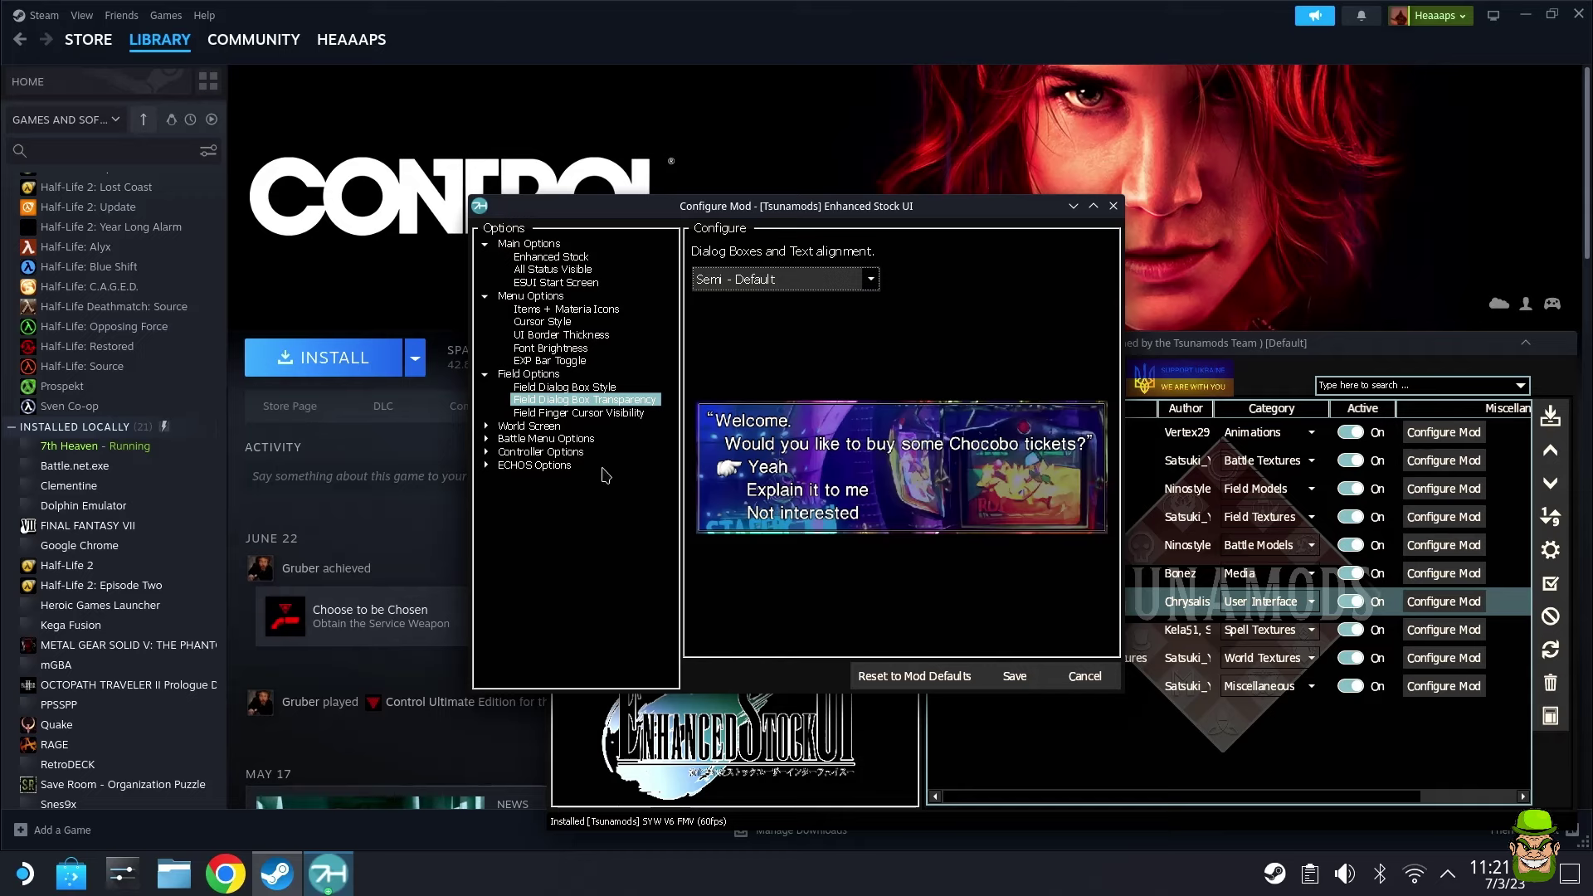
Turn on Aspect Ratio Override in Enhanced Stock UI's Battle Menu Options
{"action": "left_click", "coordinate": [490, 428]}
{"action": "left_click", "coordinate": [487, 426]}
{"action": "left_click", "coordinate": [486, 451]}
{"action": "left_click", "coordinate": [564, 543]}
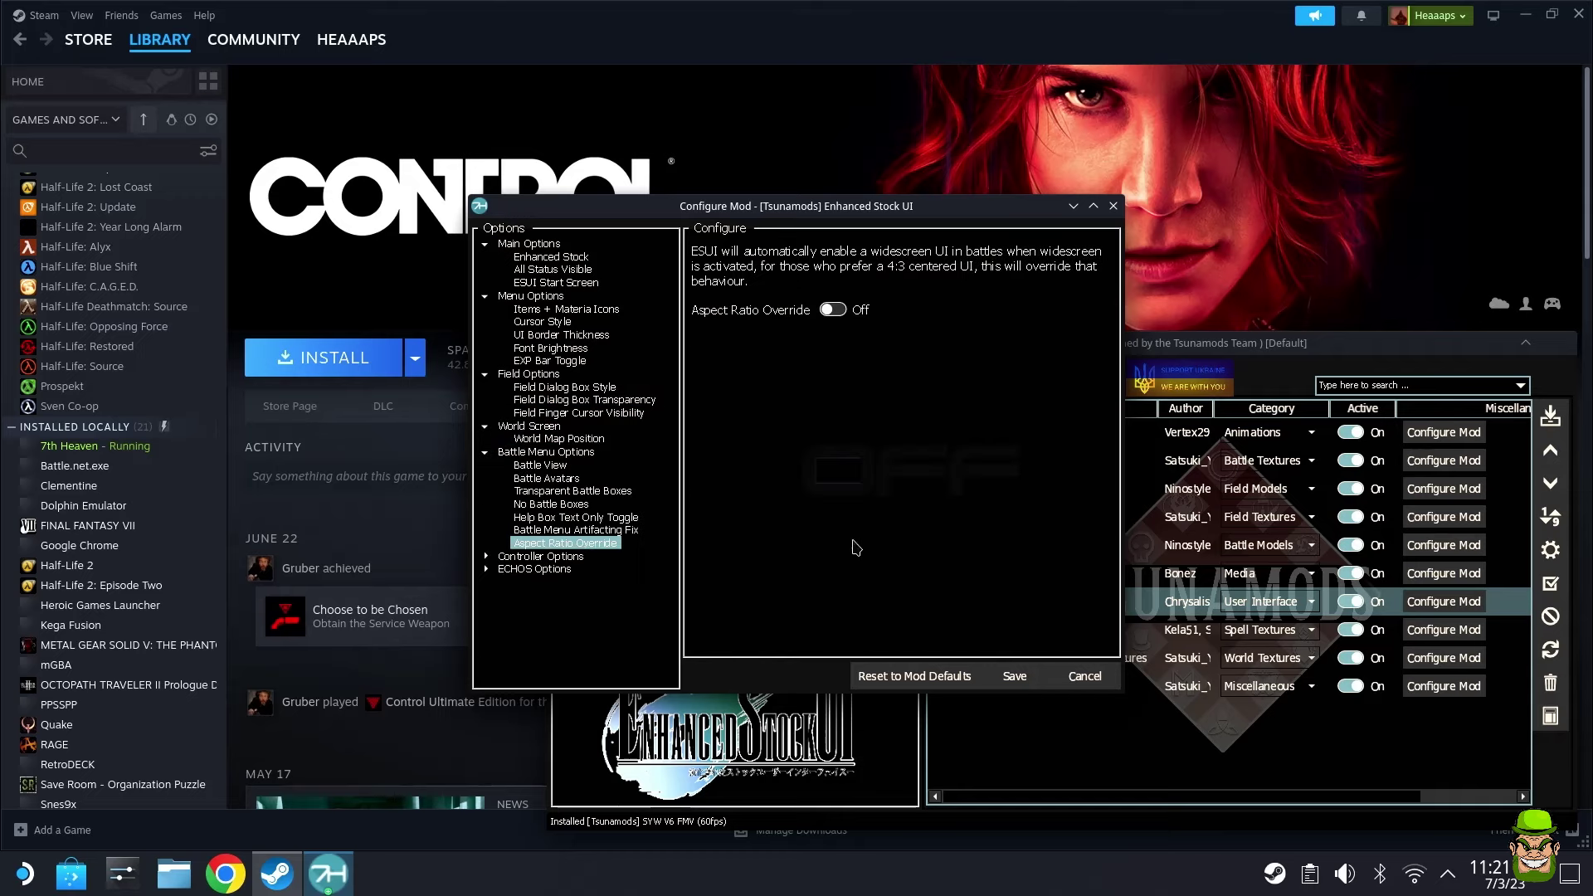
{"action": "left_click", "coordinate": [876, 312]}
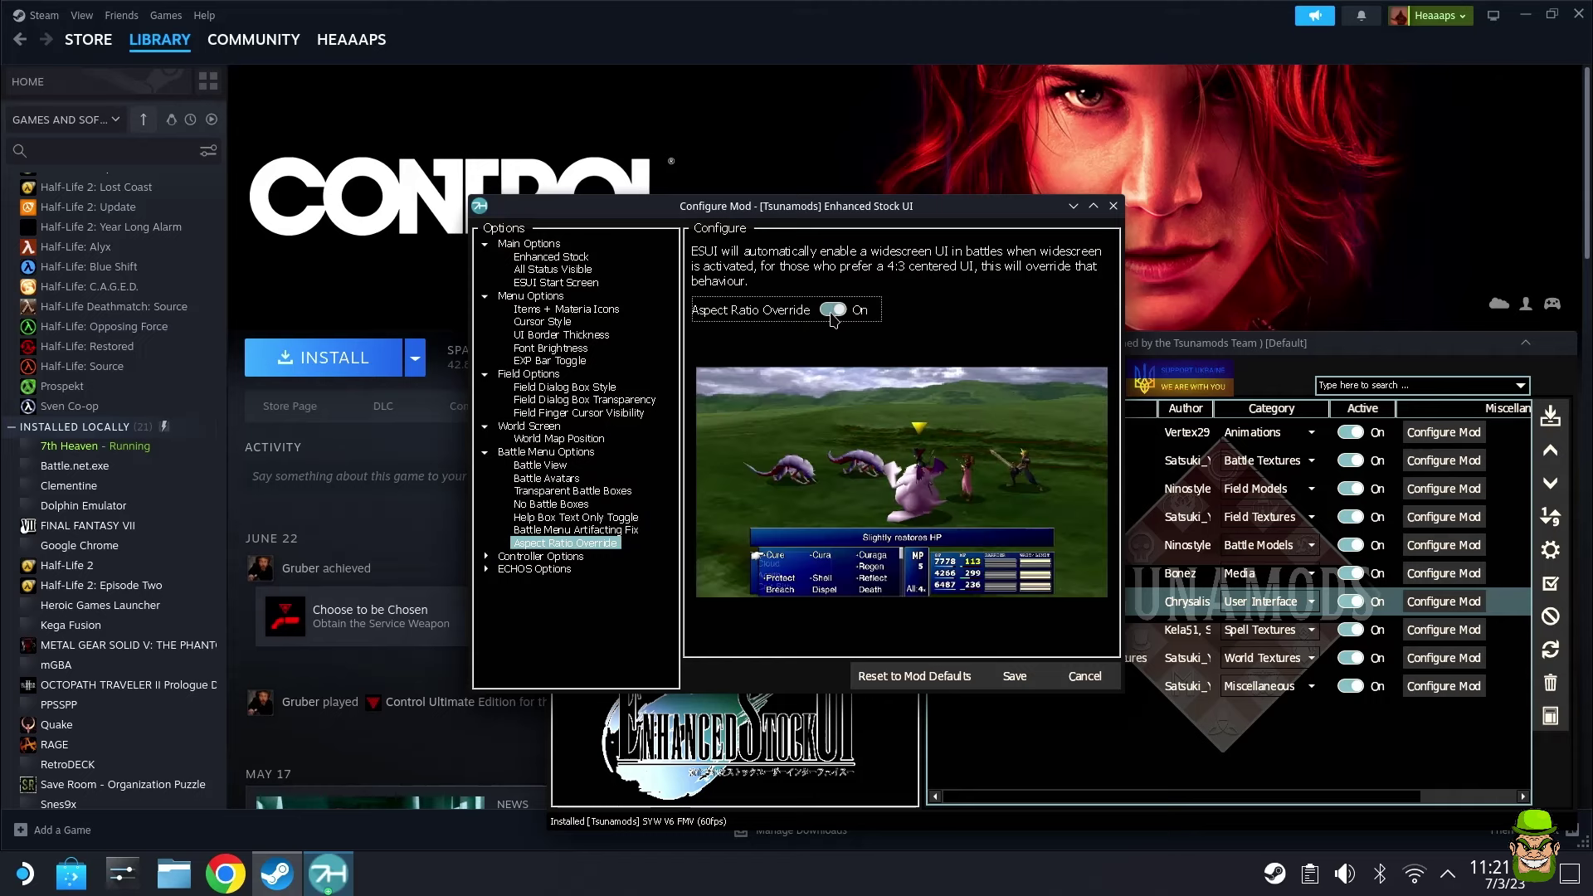
Review the Controller Options and the Echos Menu option, and save the Enhanced Stock UI configuration
{"action": "left_click", "coordinate": [487, 556]}
{"action": "left_click", "coordinate": [487, 608]}
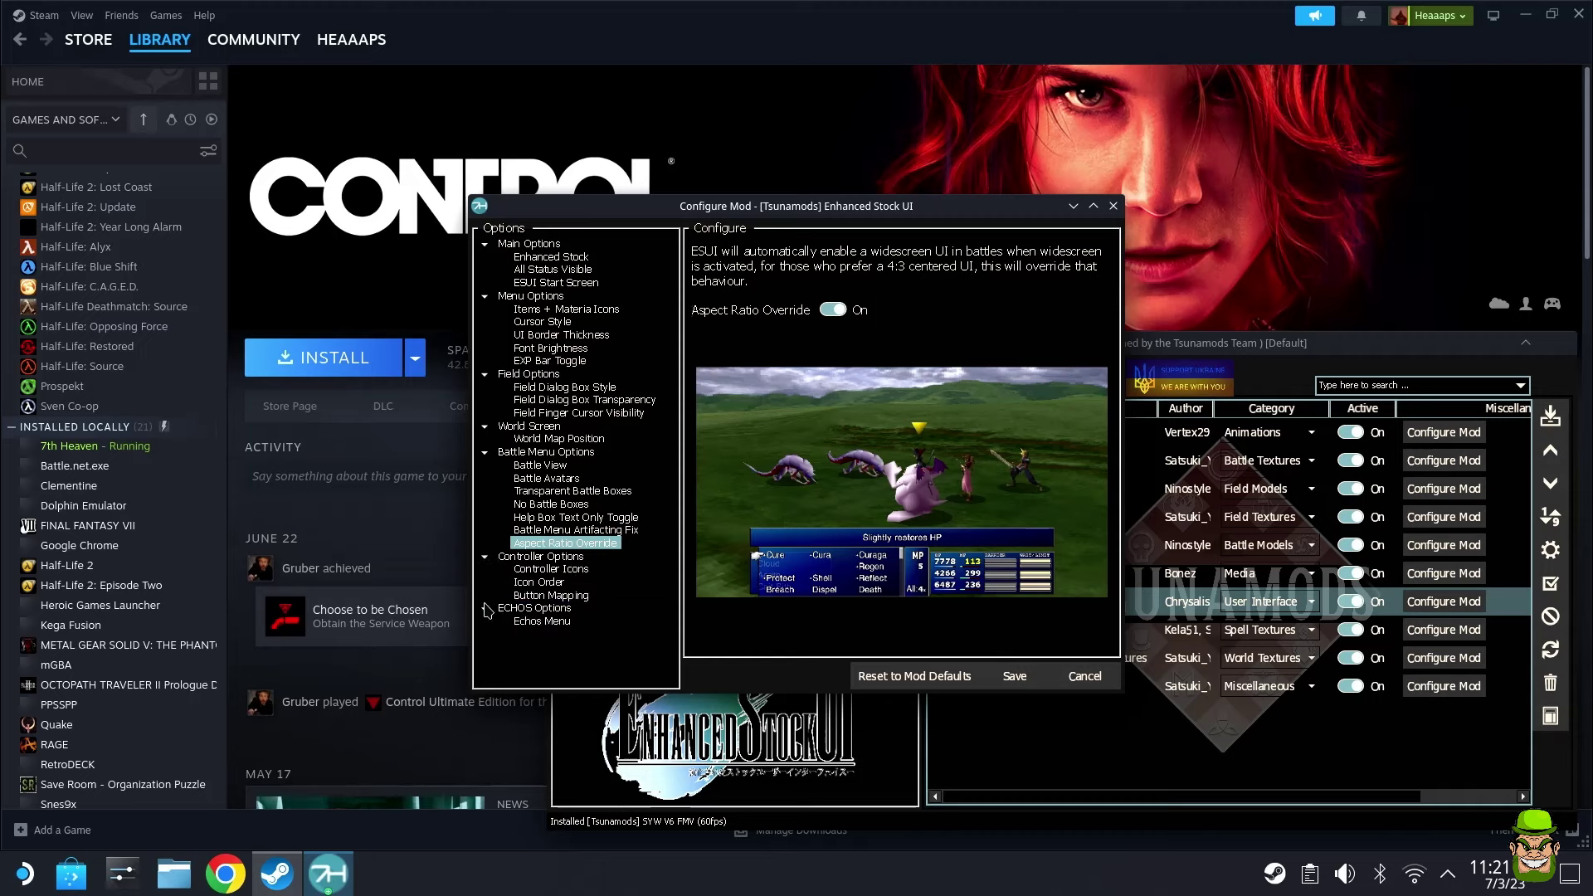
{"action": "left_click", "coordinate": [540, 622]}
{"action": "left_click", "coordinate": [1008, 676]}
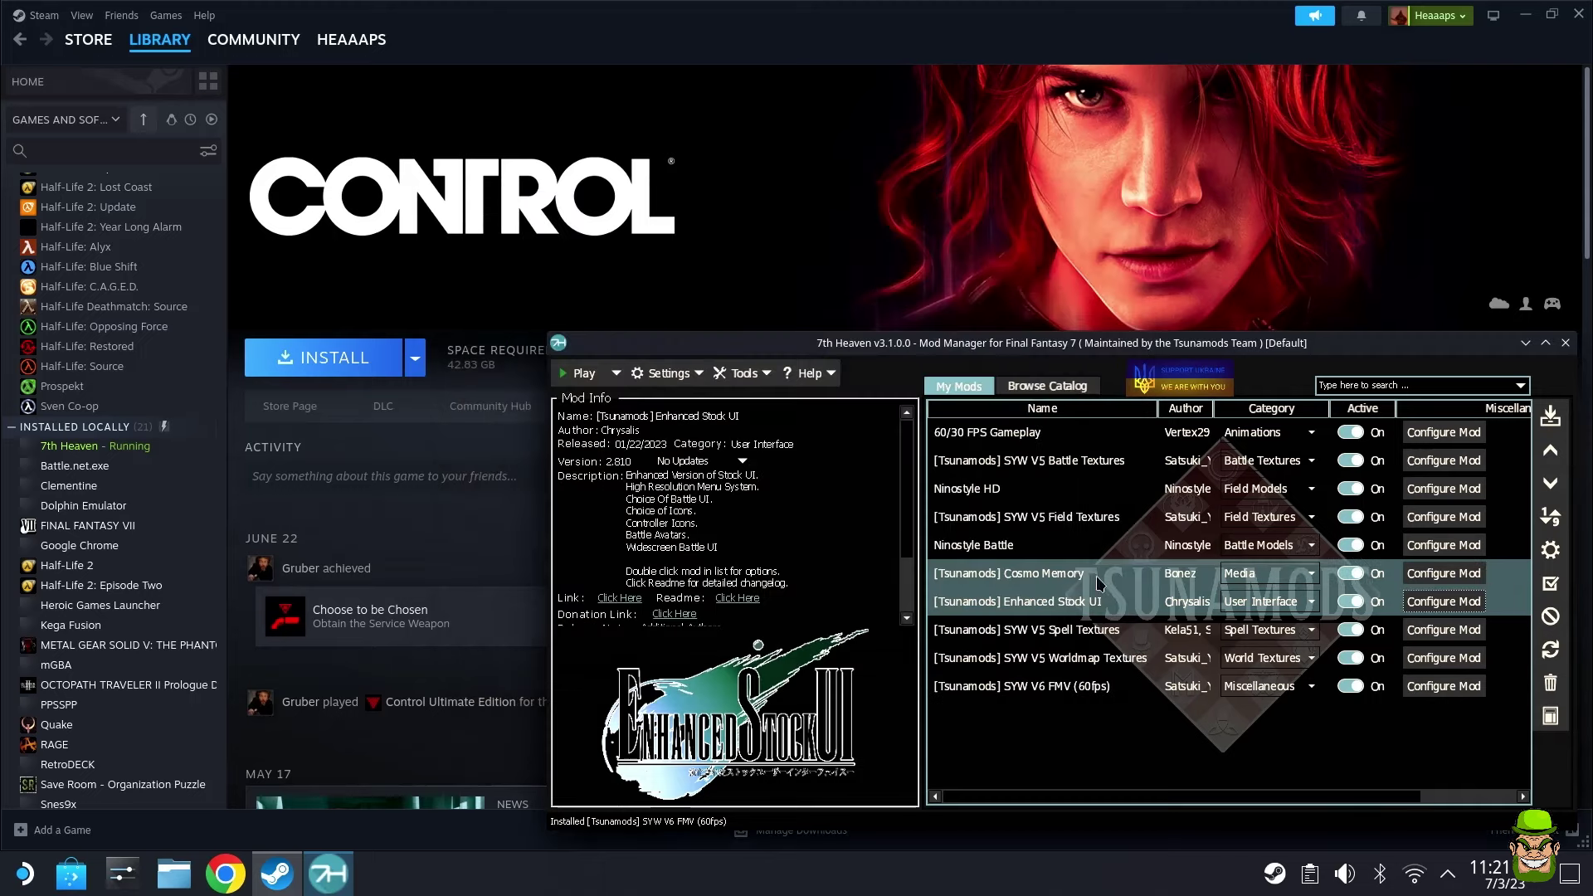
Check the configuration of the SYW V5 Spell Textures mod and close it without saving
{"action": "left_click", "coordinate": [1464, 642]}
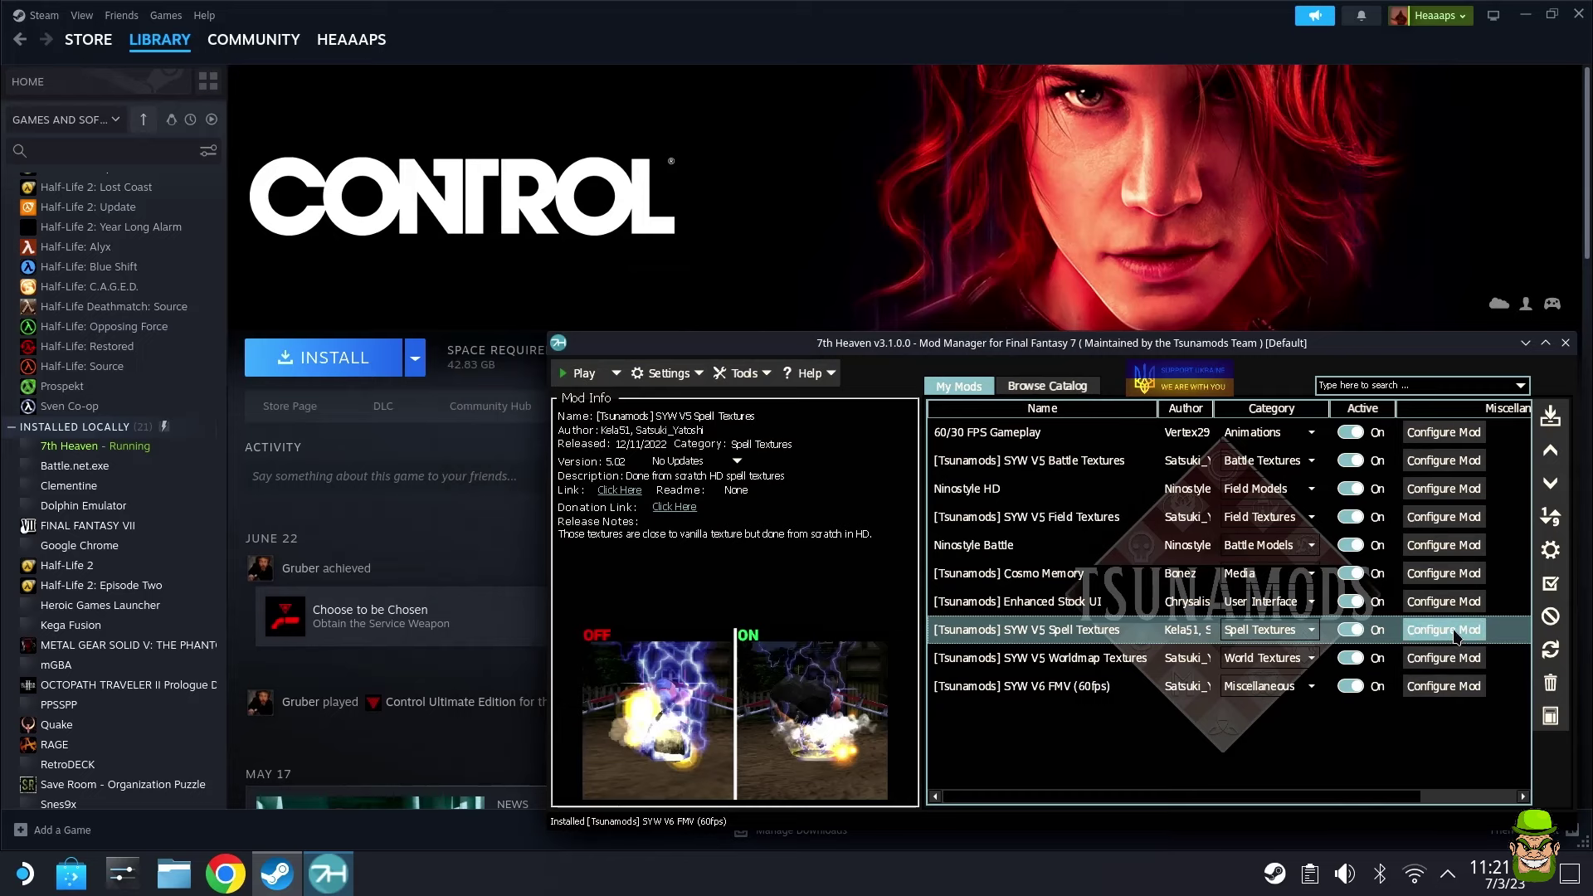
{"action": "left_click", "coordinate": [1463, 634]}
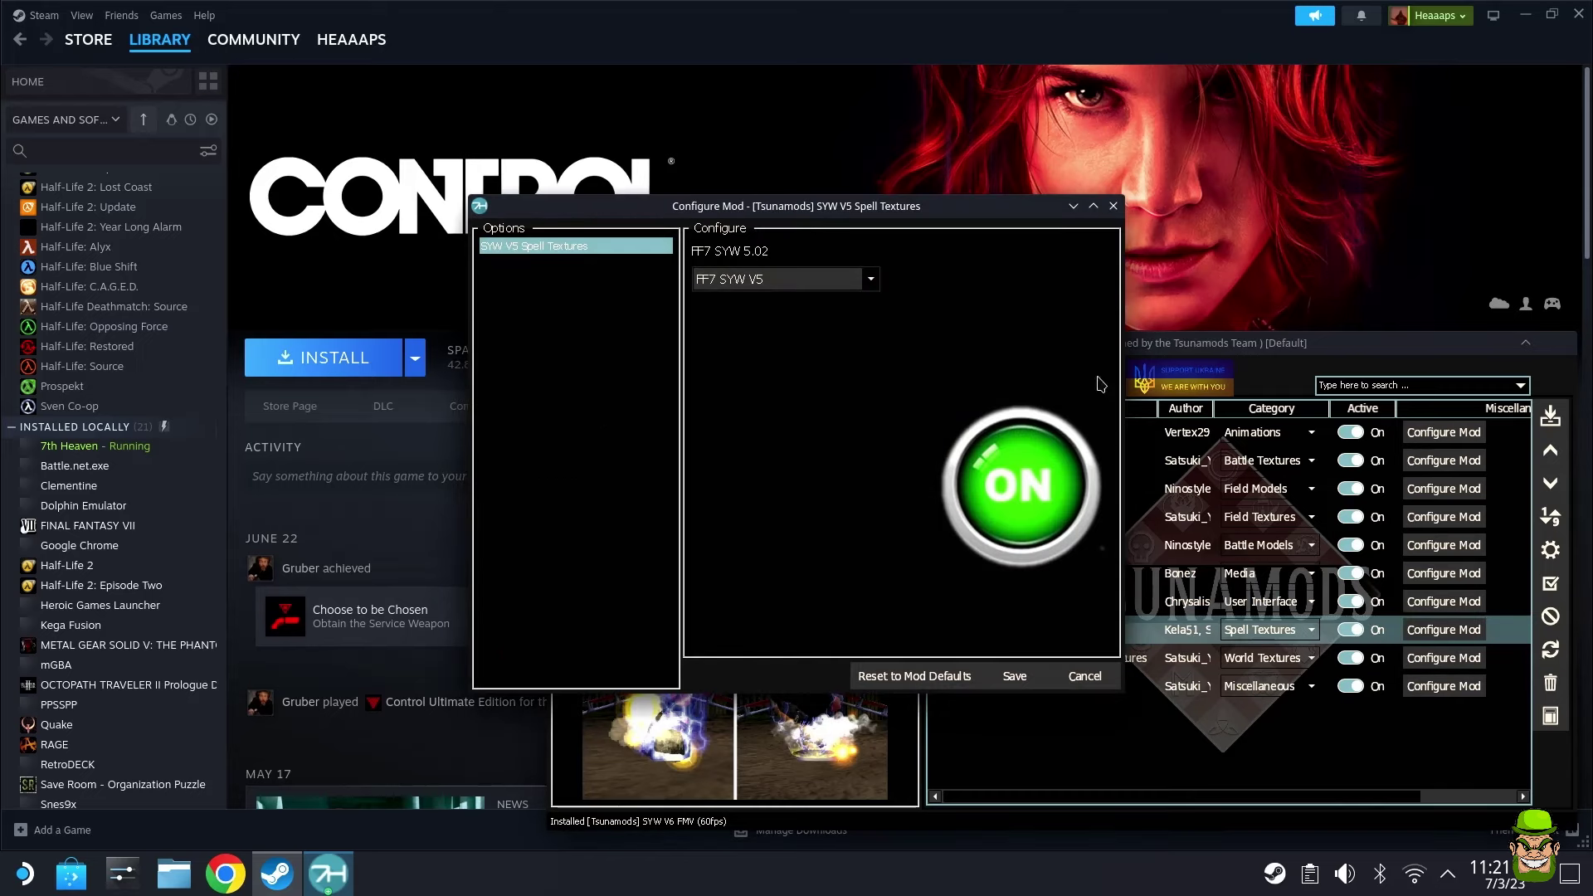
{"action": "left_click", "coordinate": [1113, 205]}
View the SYW V5 Worldmap Textures details and save the SYW V6 FMV (60fps) configuration with the FF7 SYW V5 option
{"action": "left_click", "coordinate": [1095, 658]}
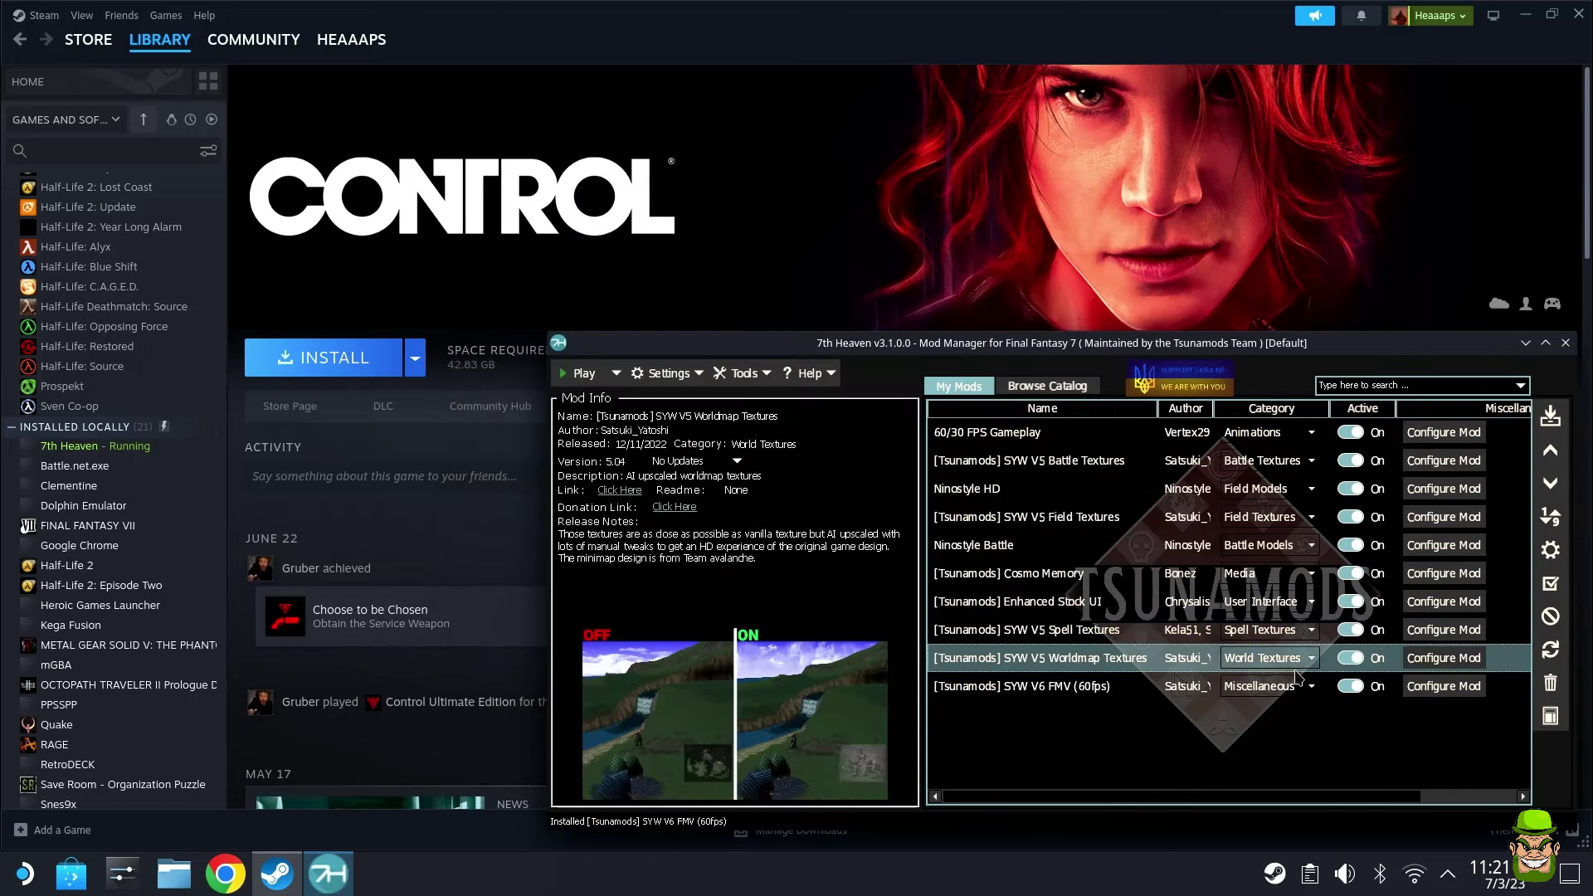
{"action": "left_click", "coordinate": [1095, 688]}
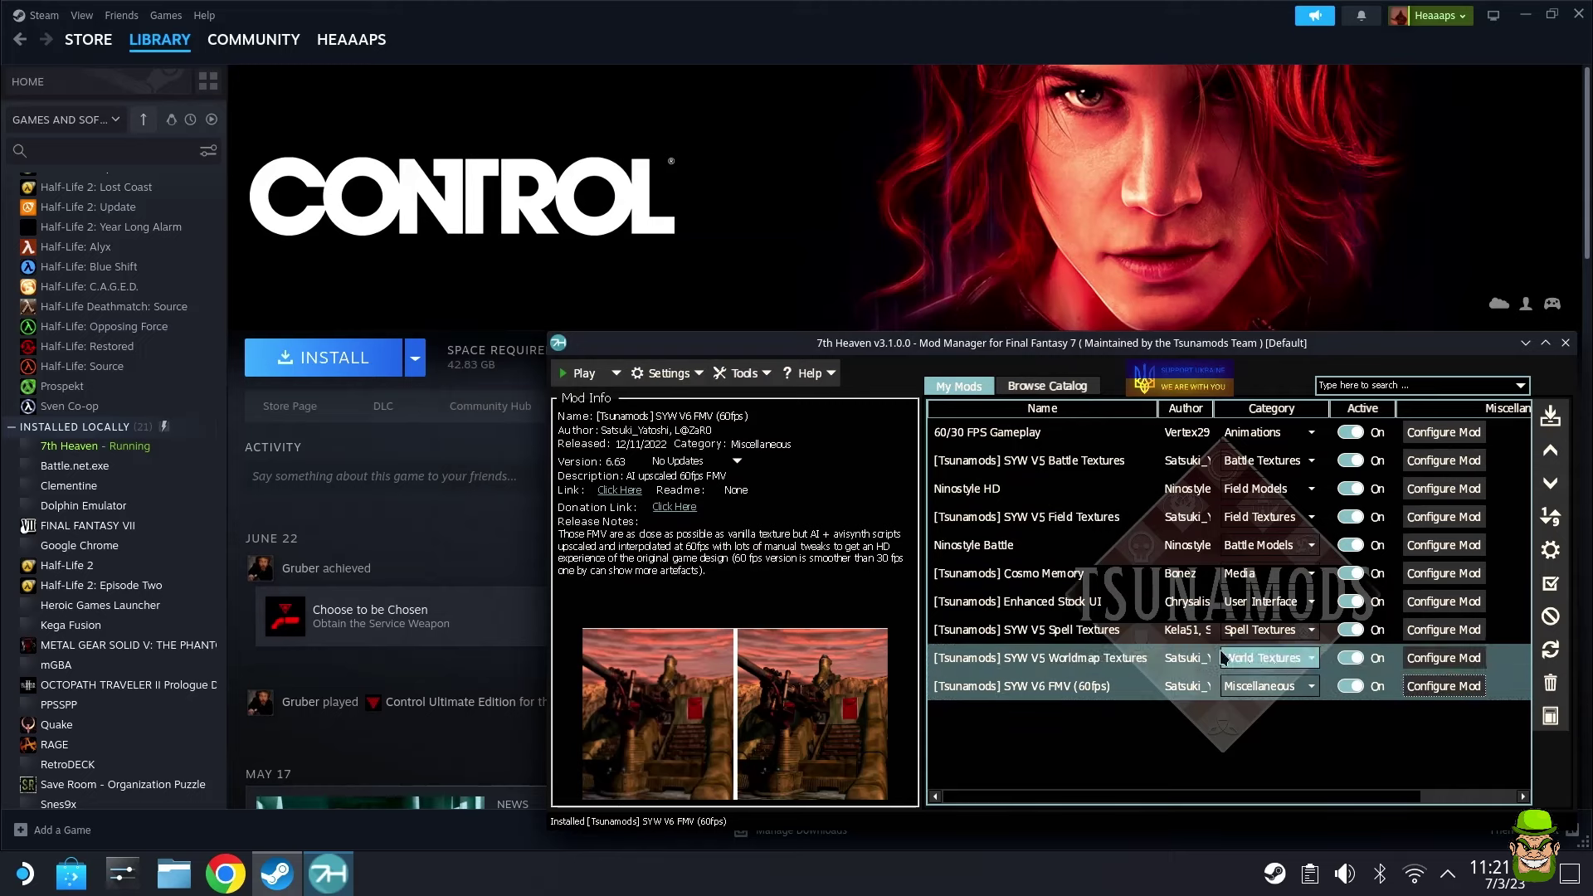
{"action": "left_click", "coordinate": [1445, 688]}
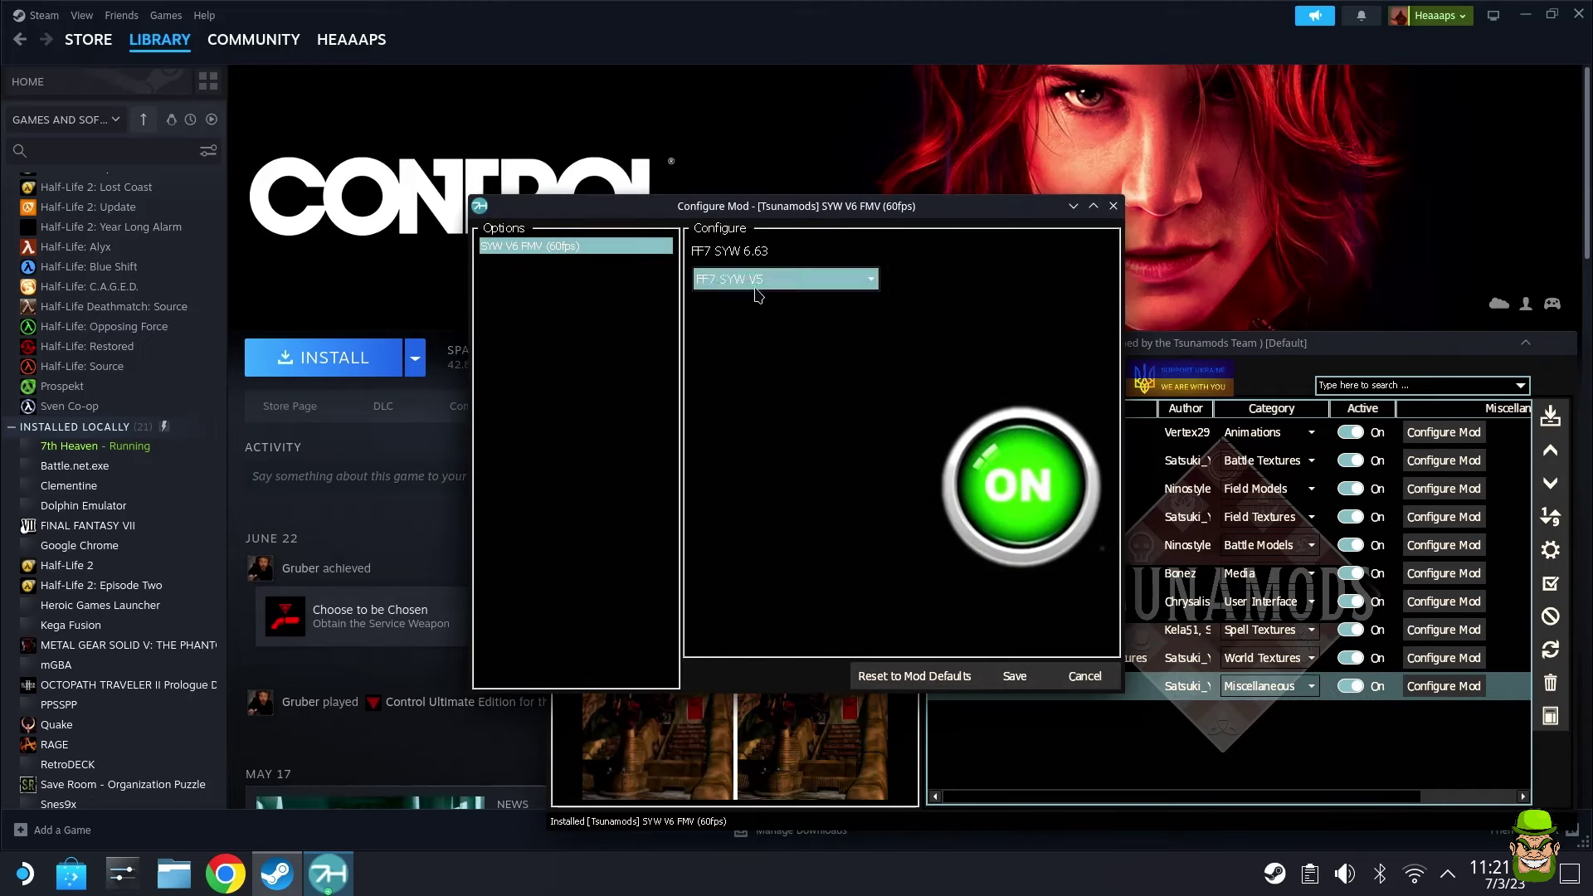
{"action": "left_click", "coordinate": [1015, 677]}
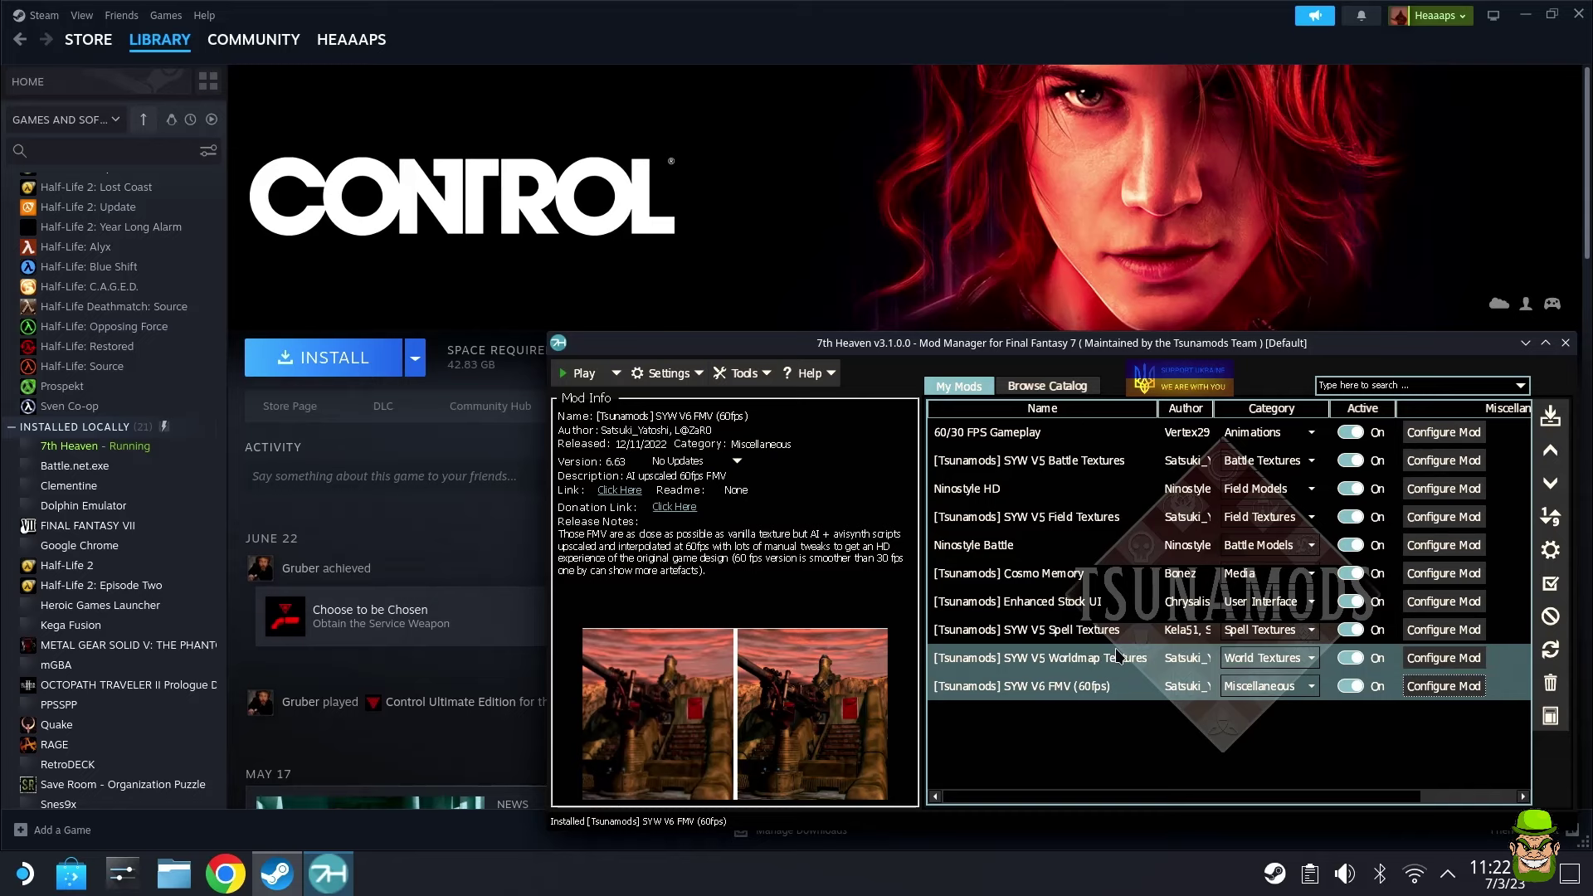
Search the mod catalog for "echo"
{"action": "left_click", "coordinate": [1047, 386]}
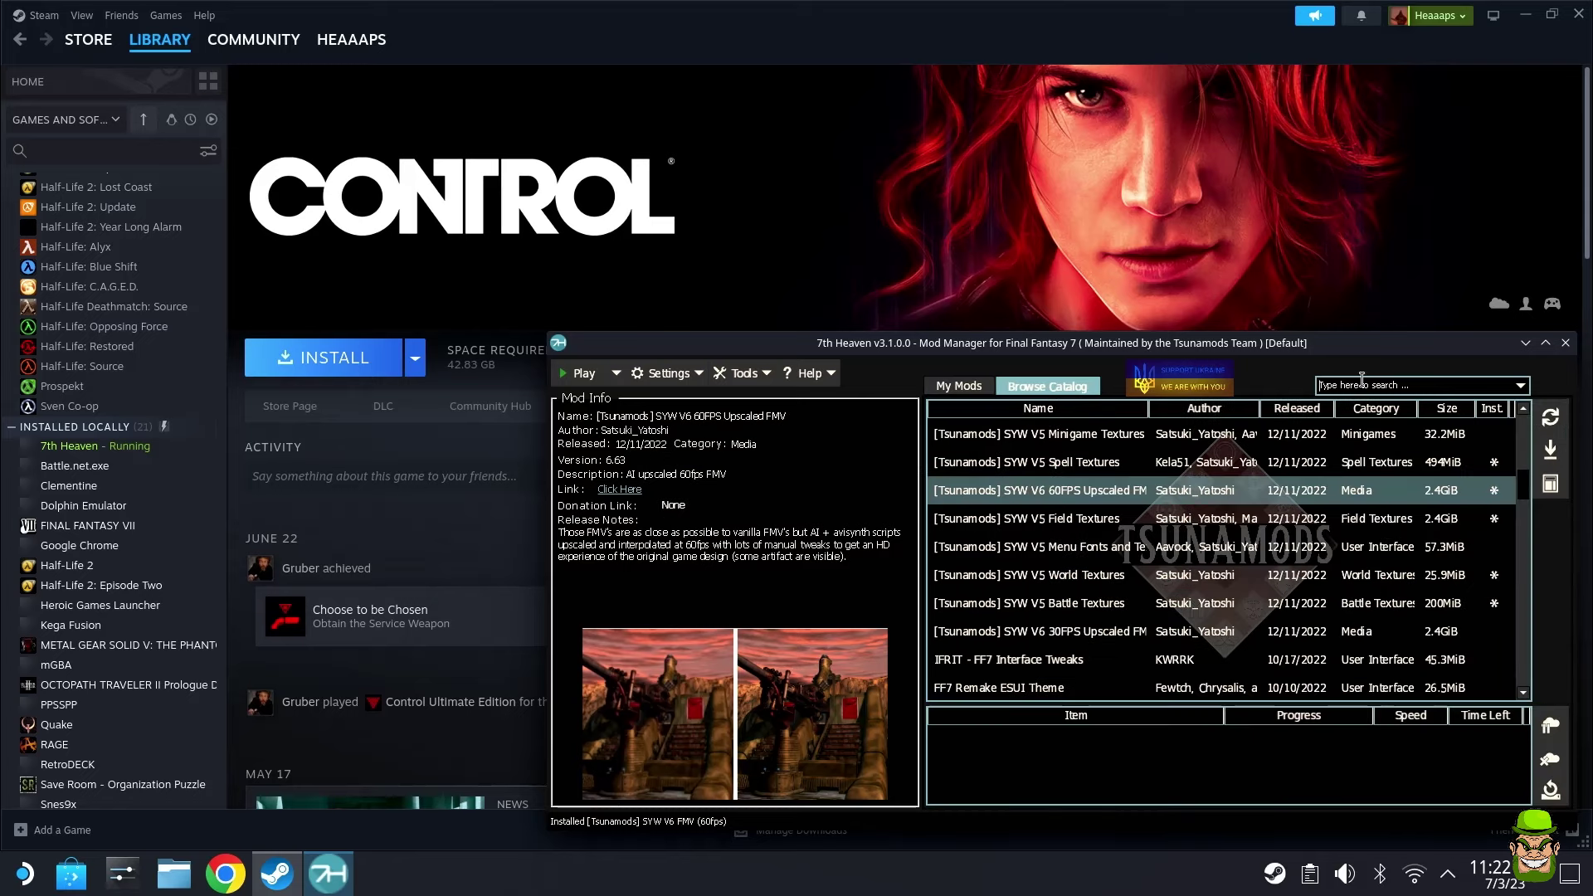
{"action": "type", "text": "echo"}
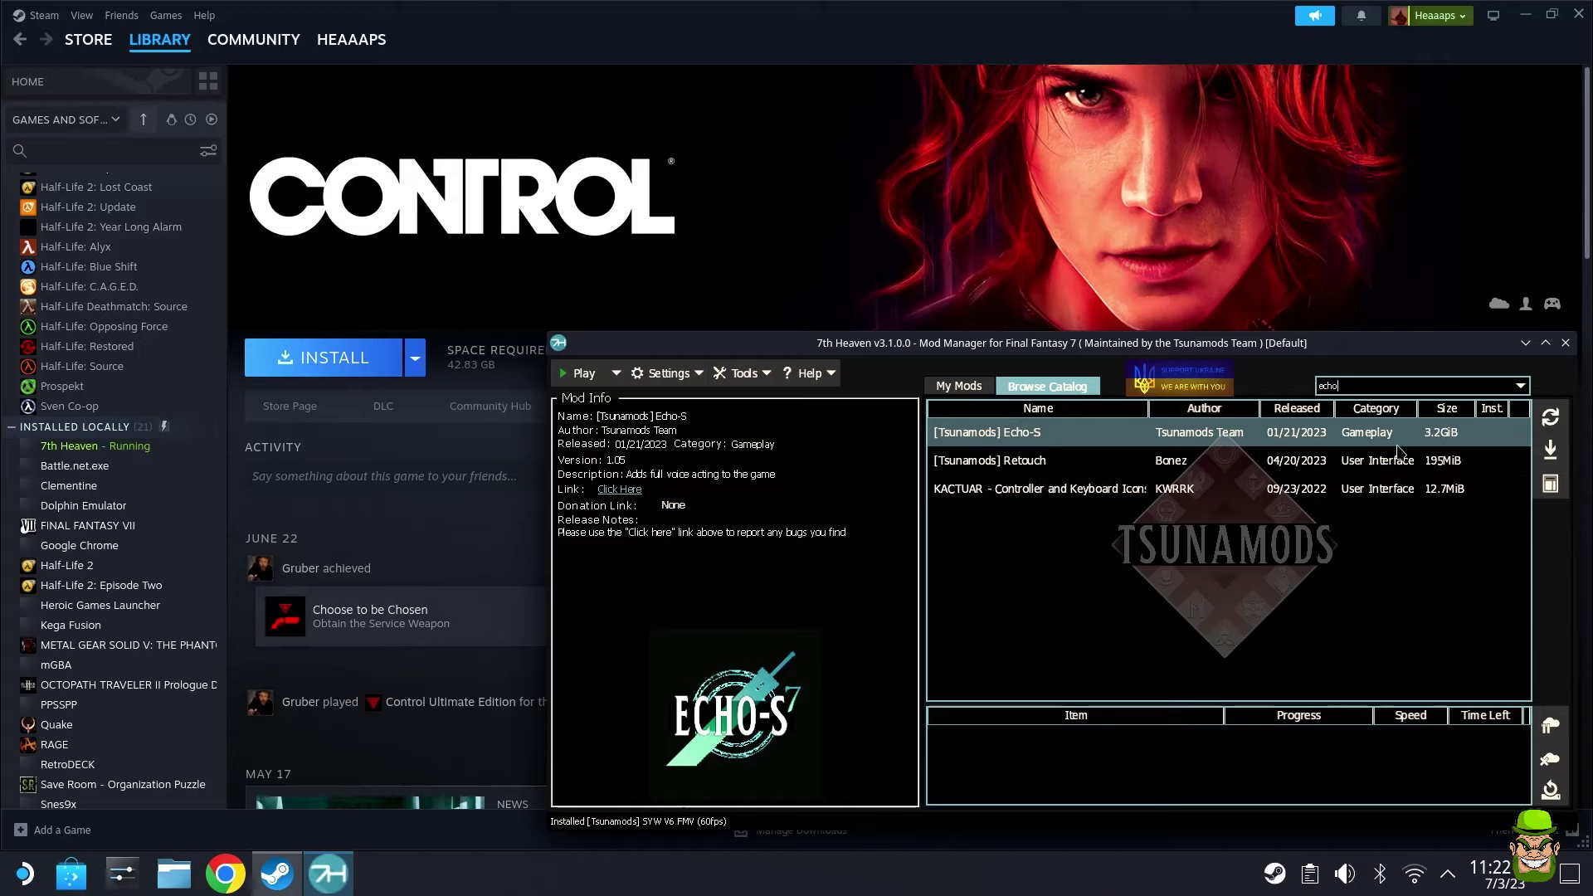
Open the game driver settings from the installed mods view and set Resolution to Auto and Window Mode to Fullscreen
{"action": "left_click", "coordinate": [941, 387]}
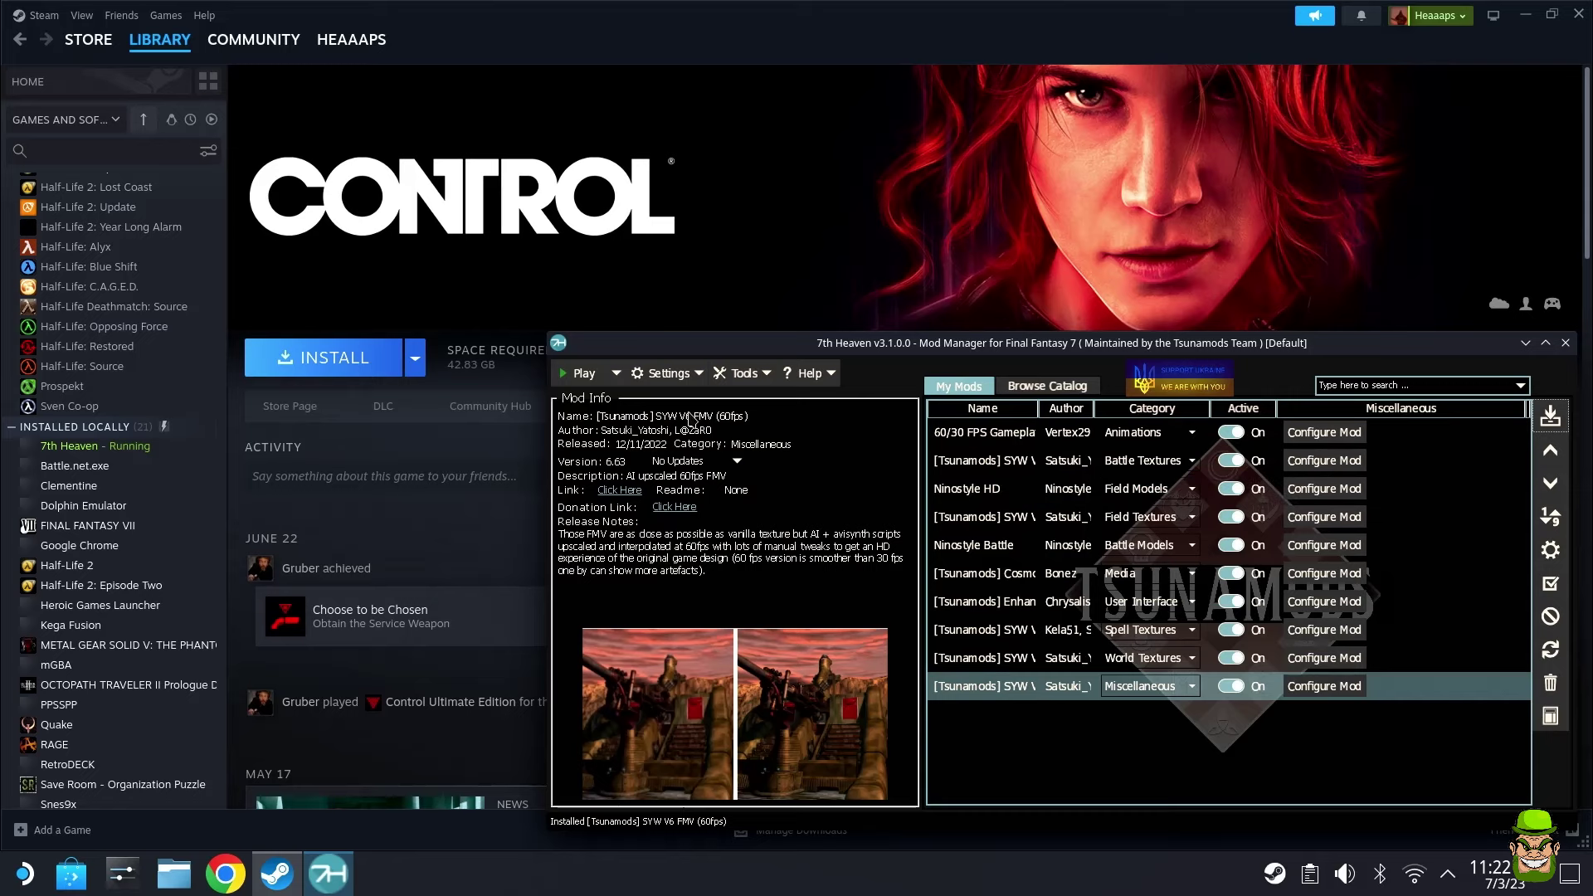
{"action": "left_click", "coordinate": [664, 373]}
{"action": "left_click", "coordinate": [702, 444]}
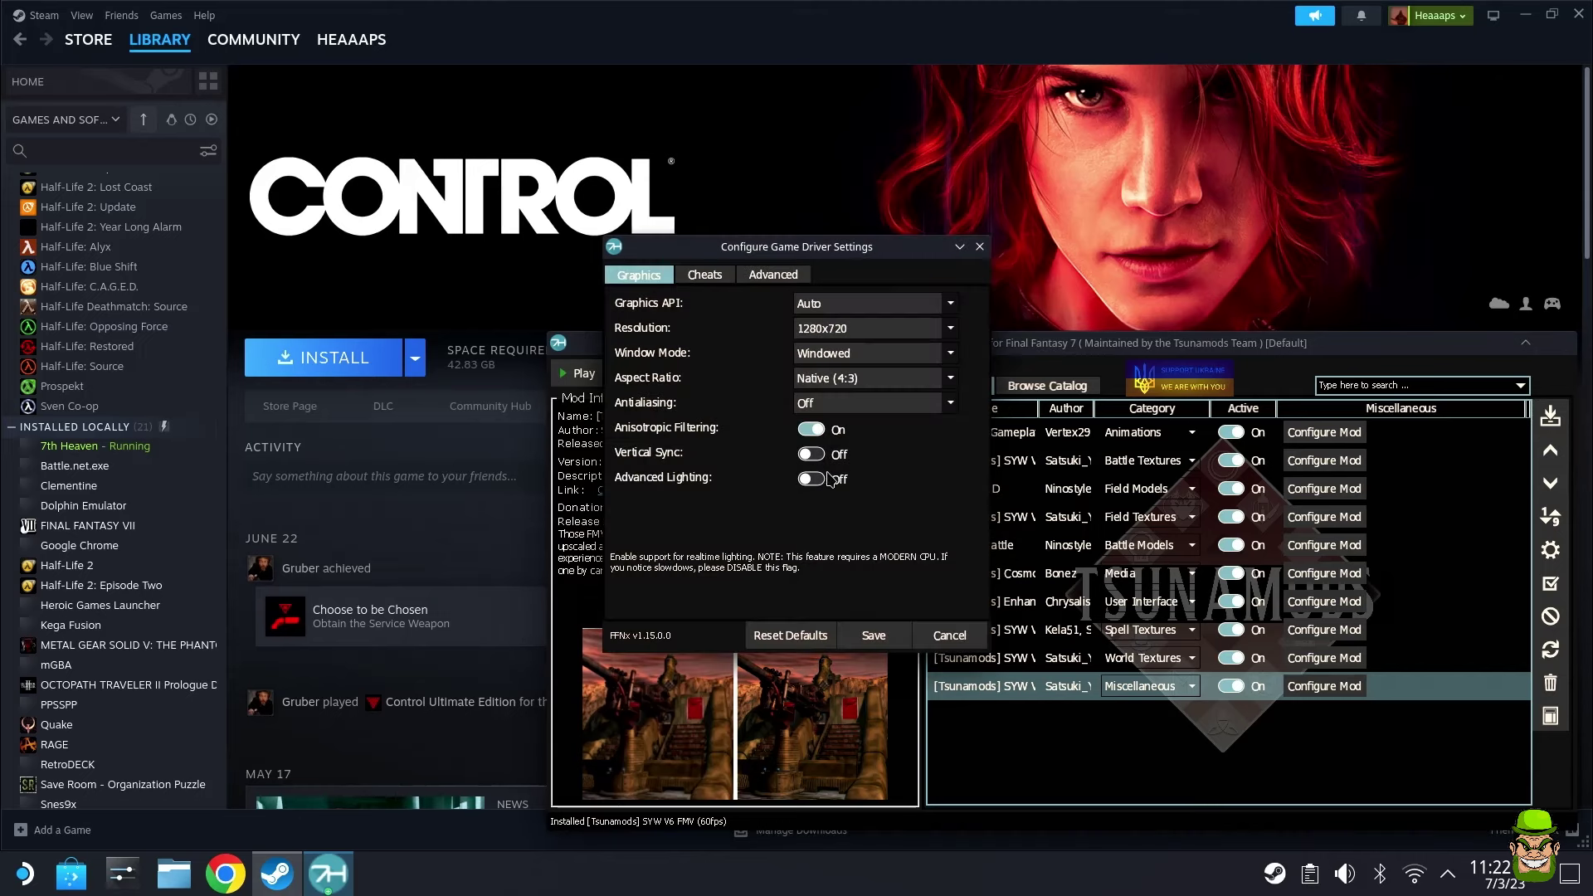
{"action": "left_click", "coordinate": [825, 330]}
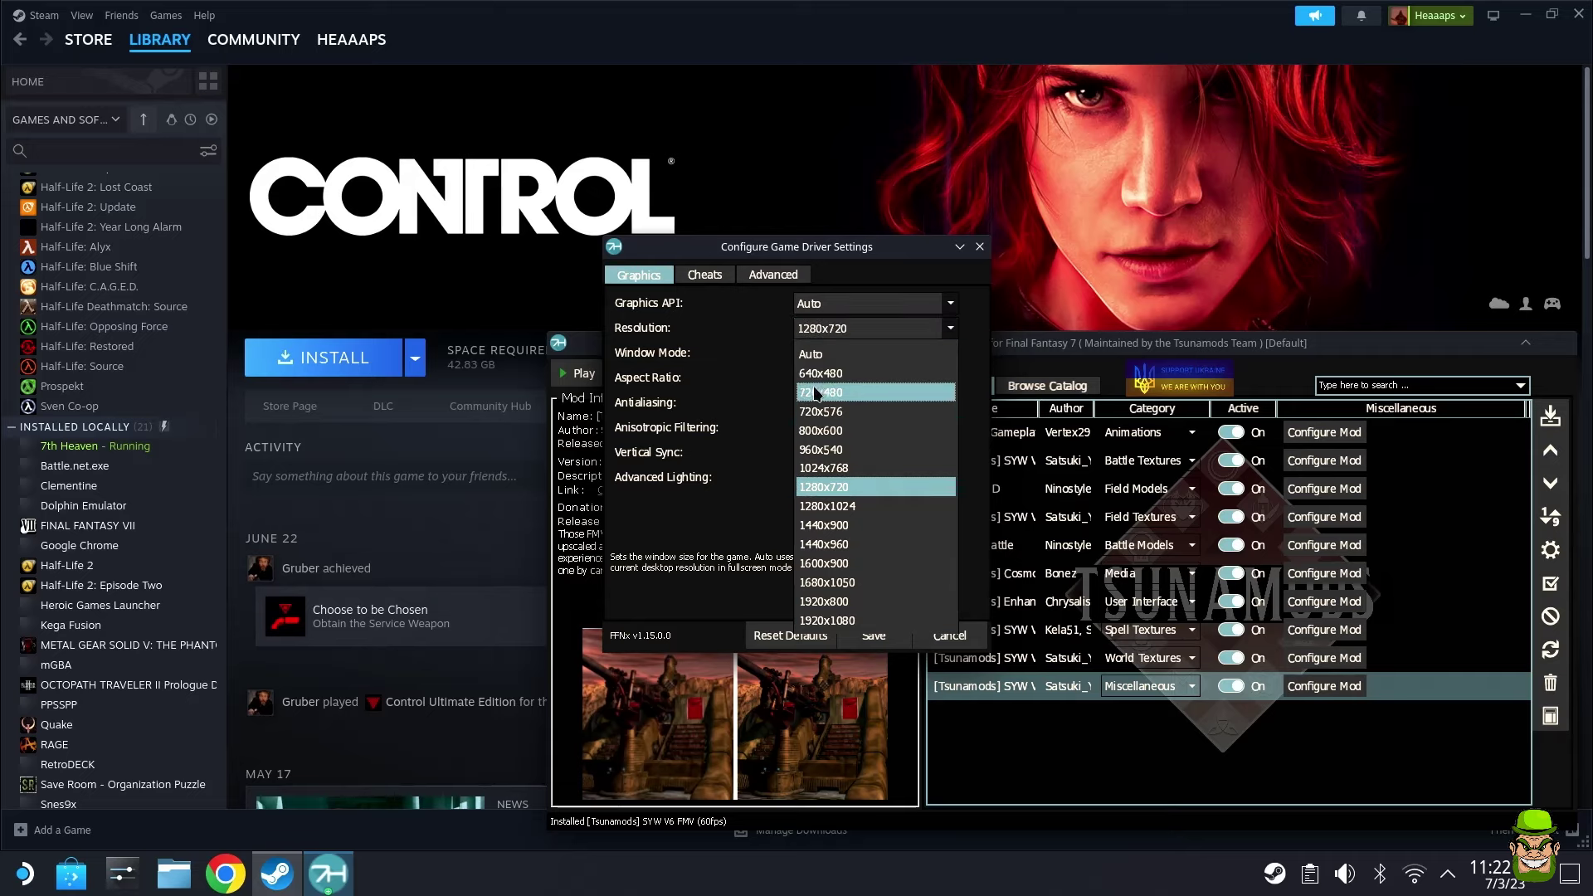
{"action": "left_click", "coordinate": [832, 354]}
{"action": "left_click", "coordinate": [834, 356]}
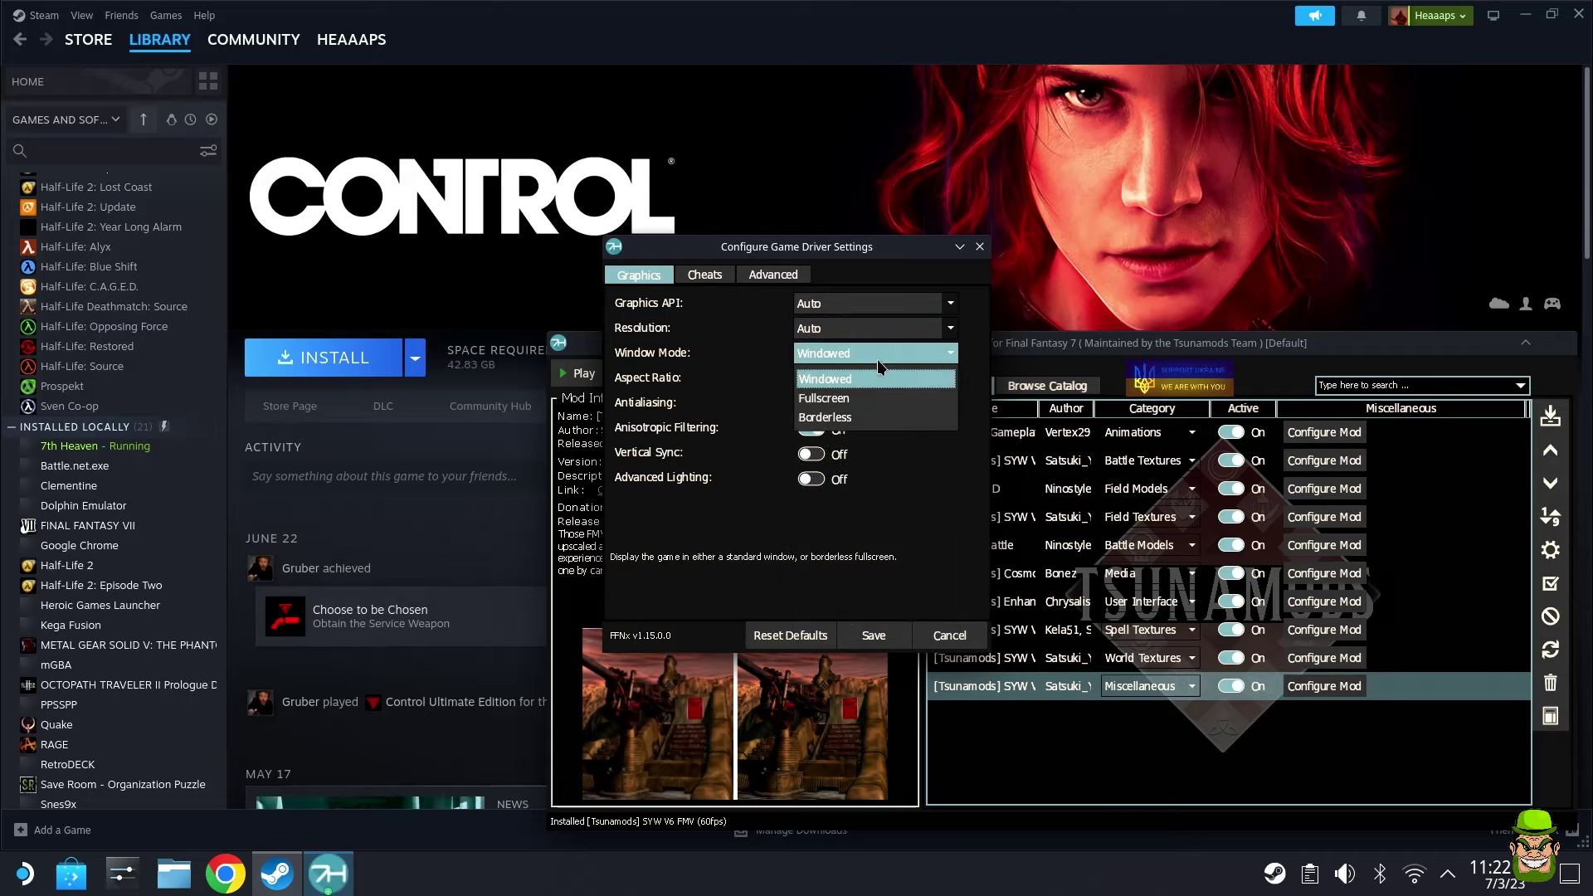
{"action": "left_click", "coordinate": [839, 377]}
Set the driver's Aspect Ratio to Widescreen (16:9) and turn on Advanced Lighting
{"action": "left_click", "coordinate": [870, 379]}
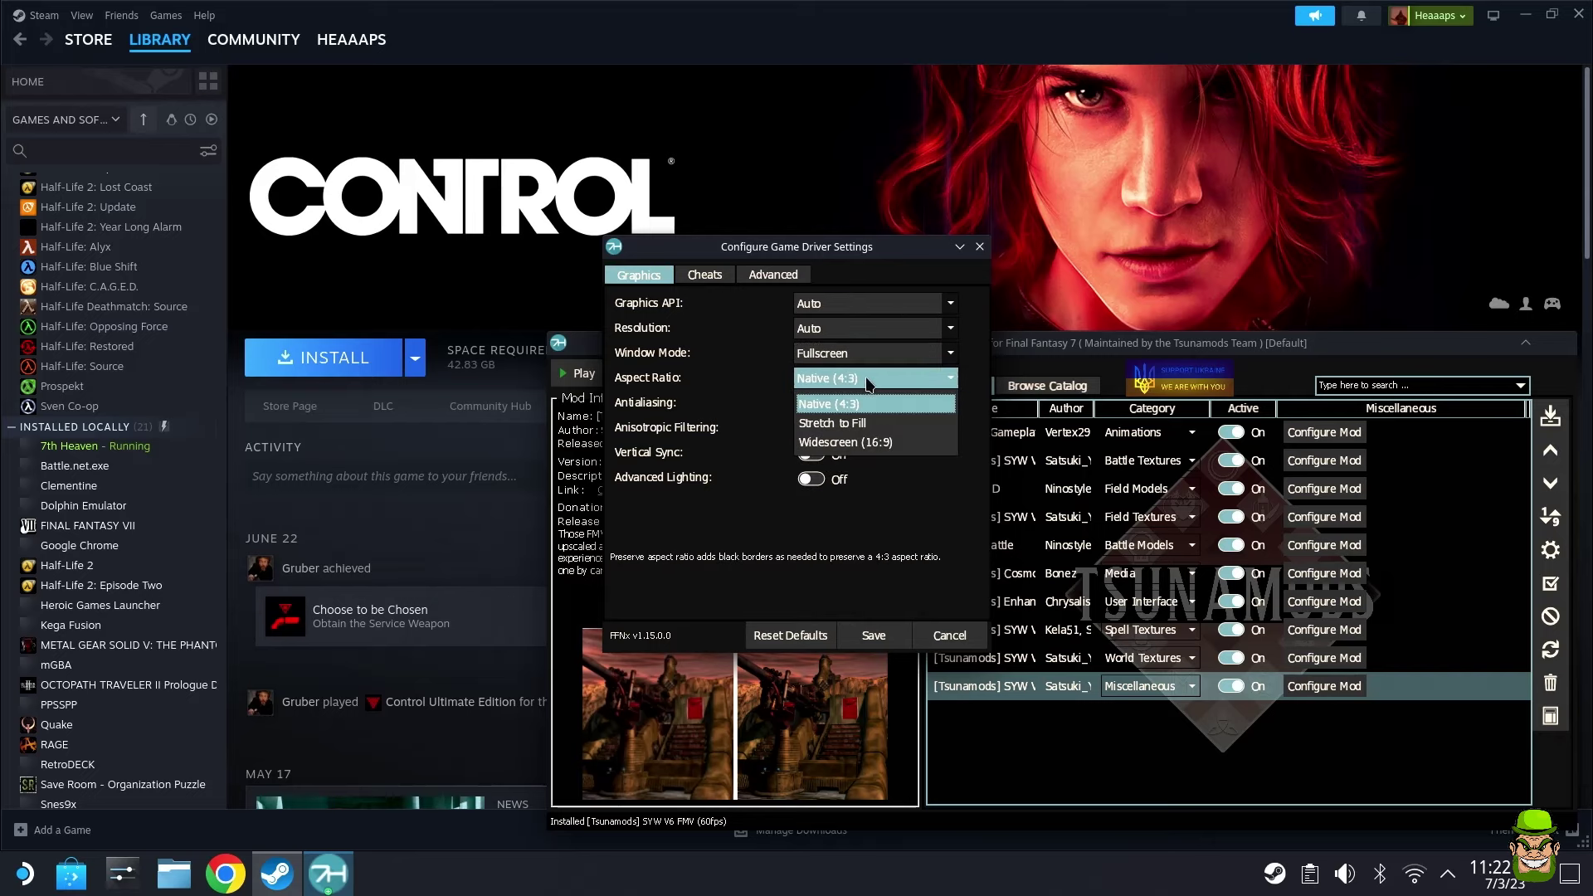
{"action": "left_click", "coordinate": [842, 450]}
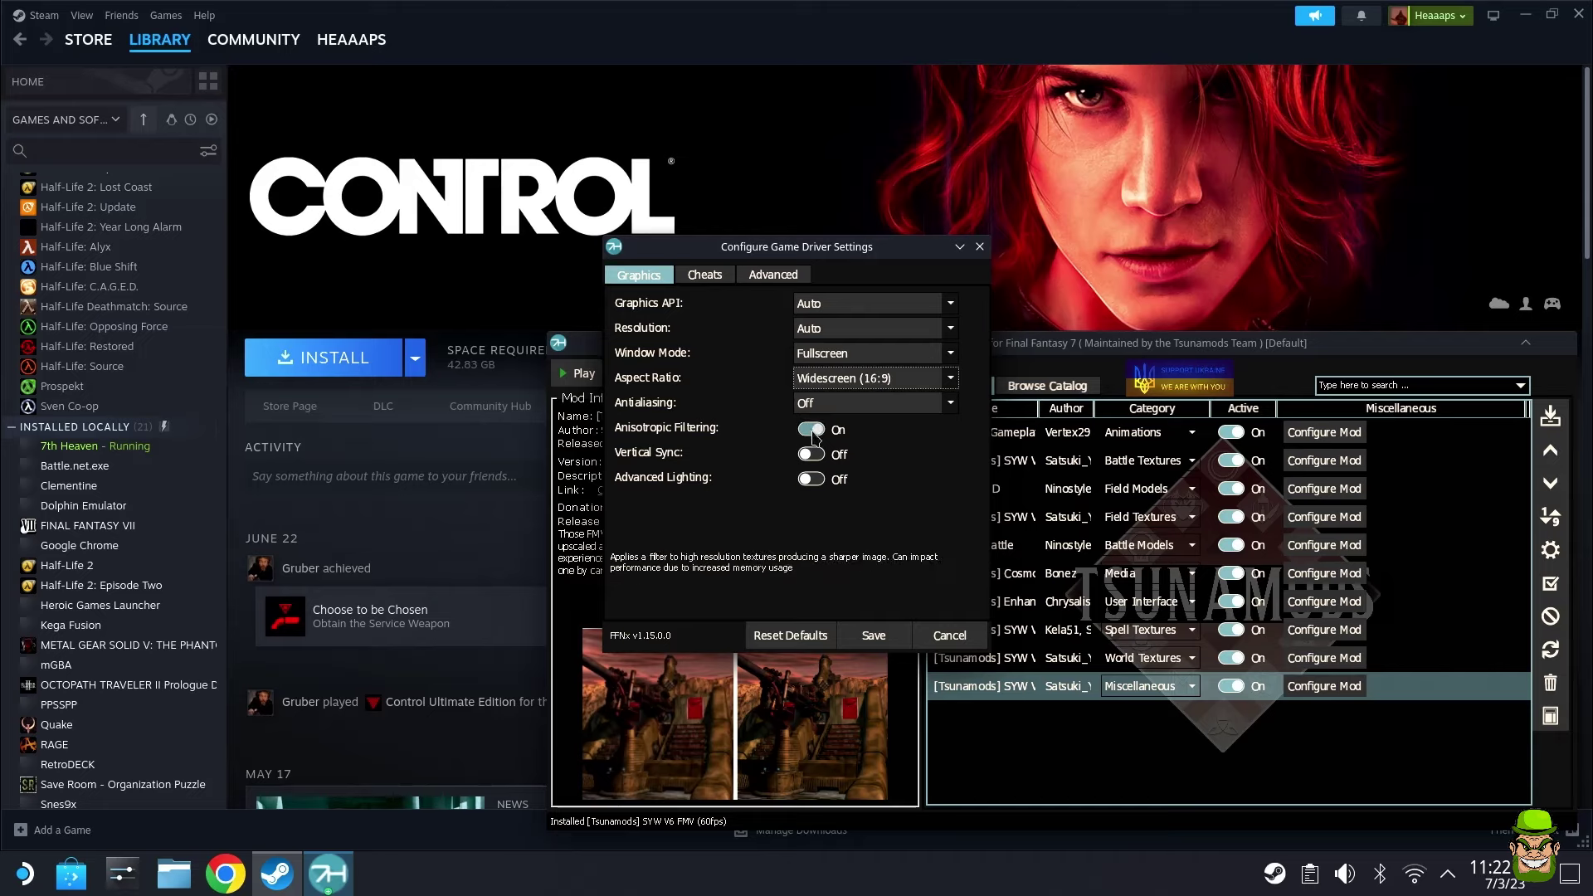
{"action": "left_click", "coordinate": [813, 484]}
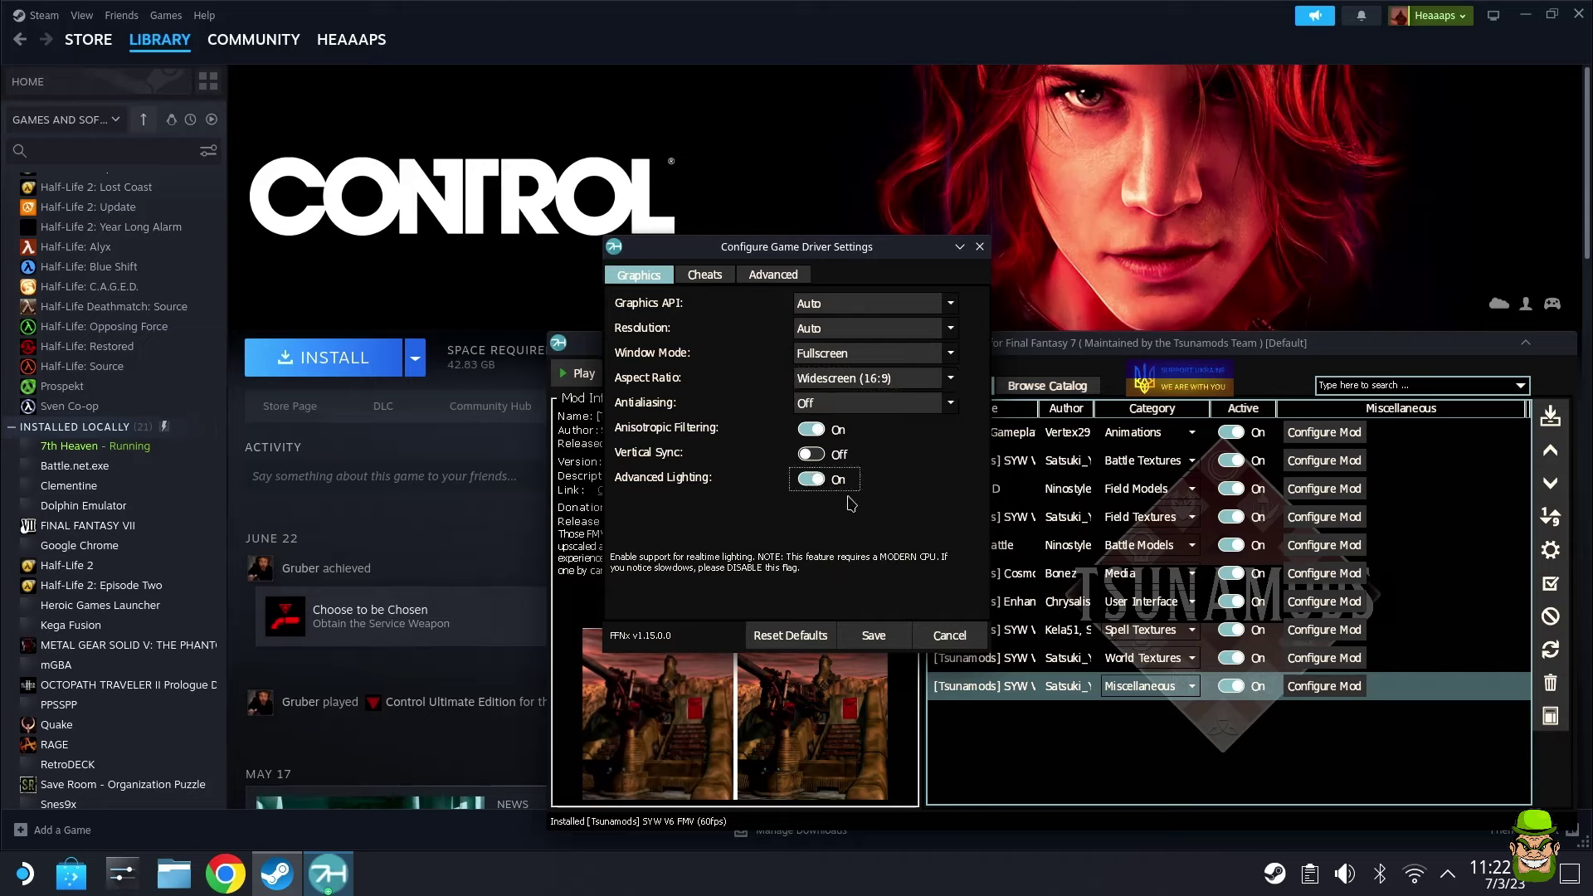
Set the advanced Music Option to VGMStream (Recommended), enable Analogue Controls and Steam Compatibility, and save the driver settings
{"action": "left_click", "coordinate": [773, 275]}
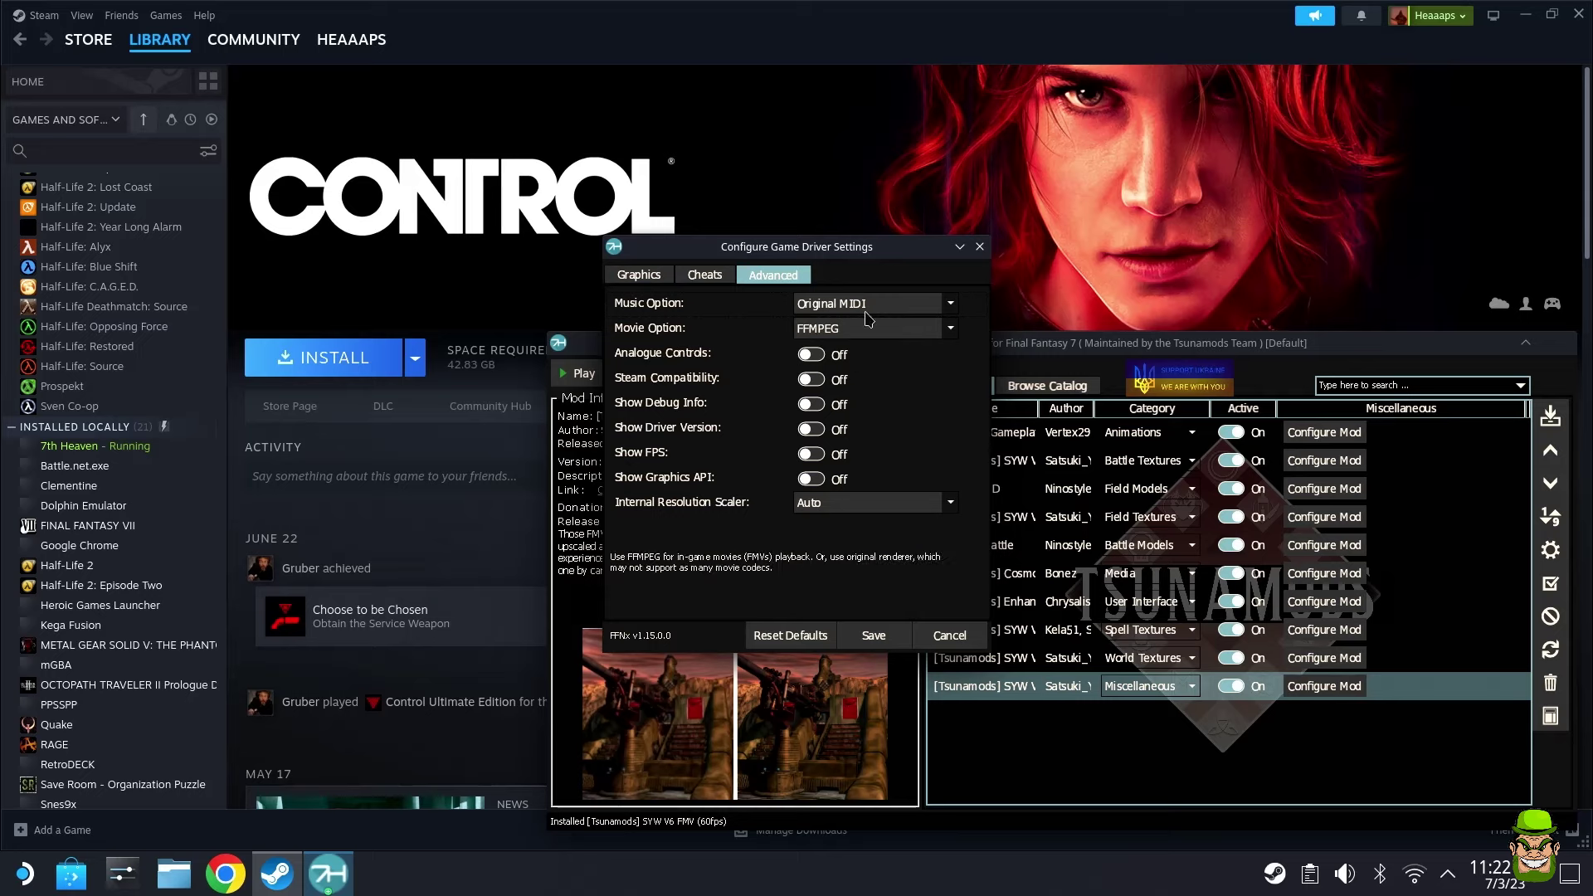
{"action": "left_click", "coordinate": [830, 306]}
{"action": "left_click", "coordinate": [826, 331]}
{"action": "left_click", "coordinate": [826, 330]}
{"action": "left_click", "coordinate": [826, 330]}
{"action": "left_click", "coordinate": [822, 358]}
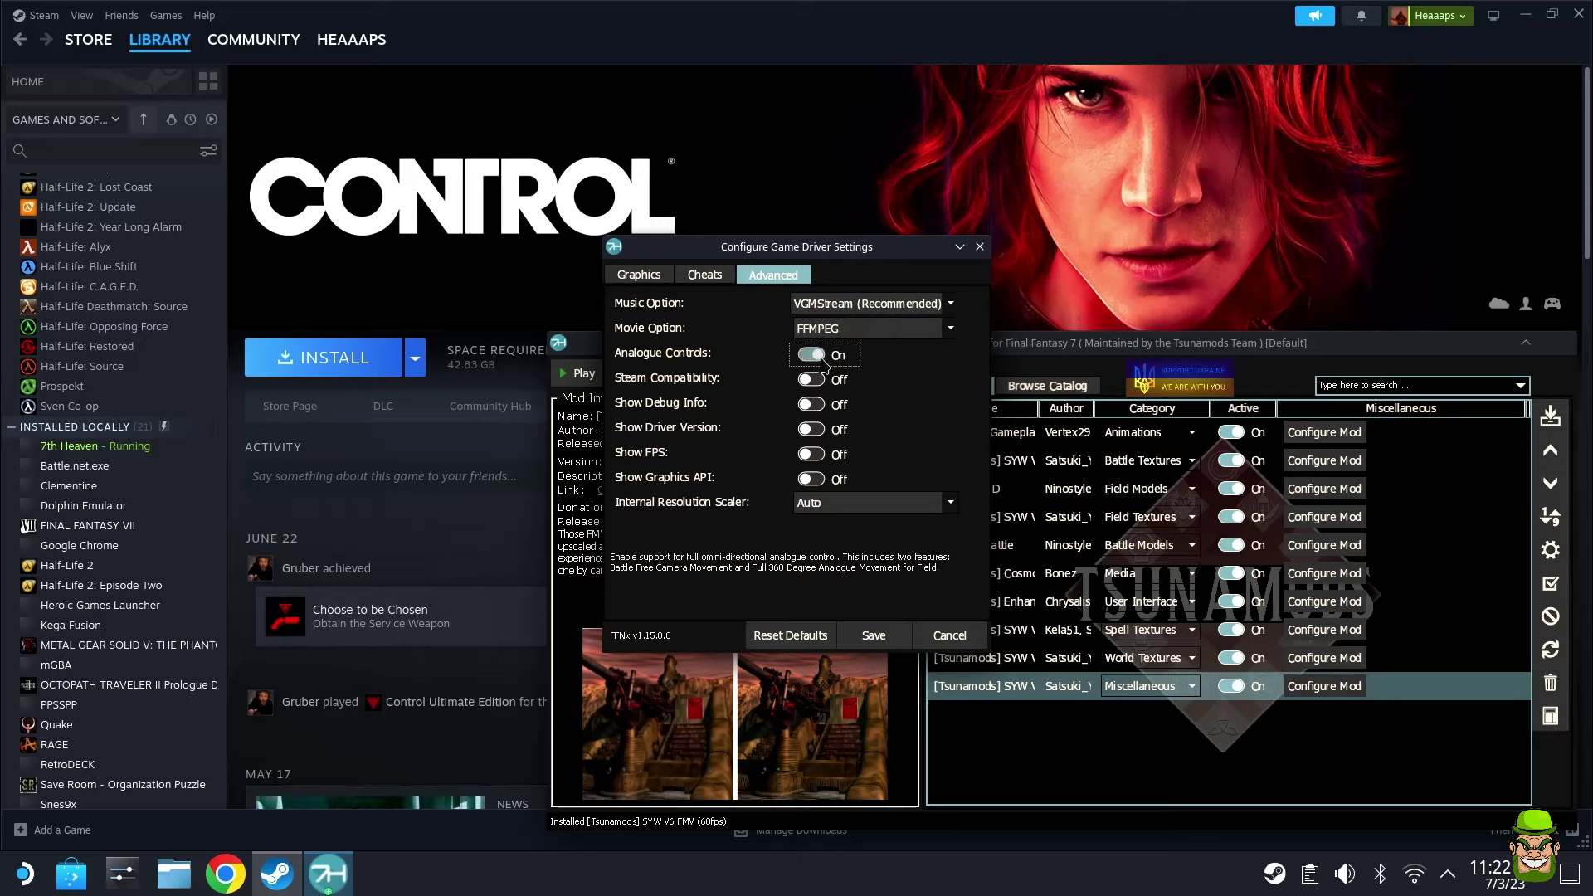
{"action": "left_click", "coordinate": [816, 381]}
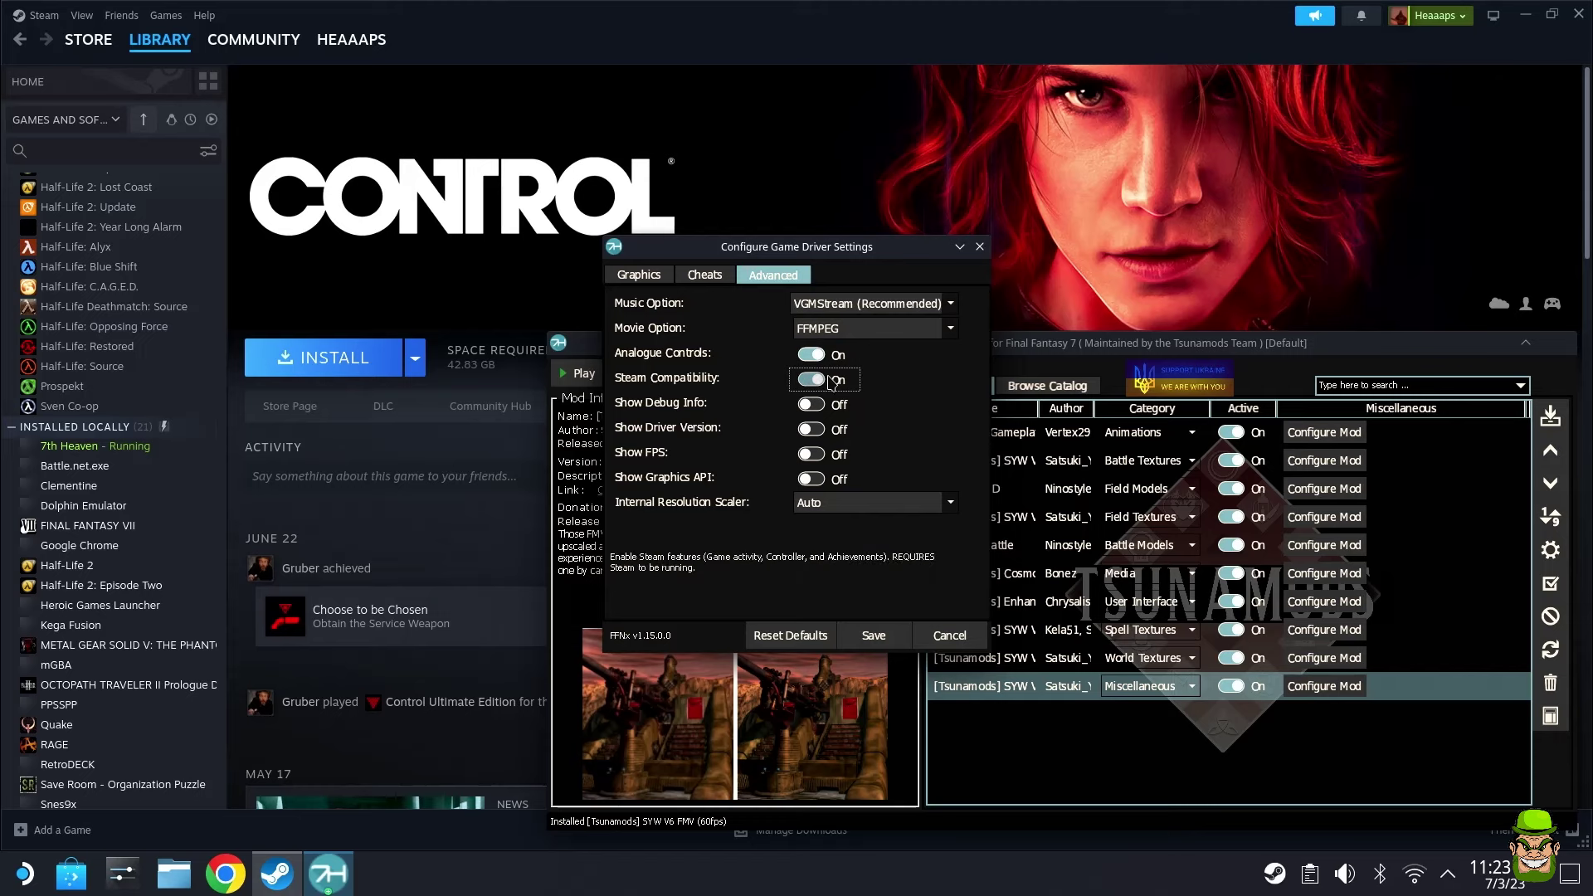
{"action": "left_click", "coordinate": [874, 635]}
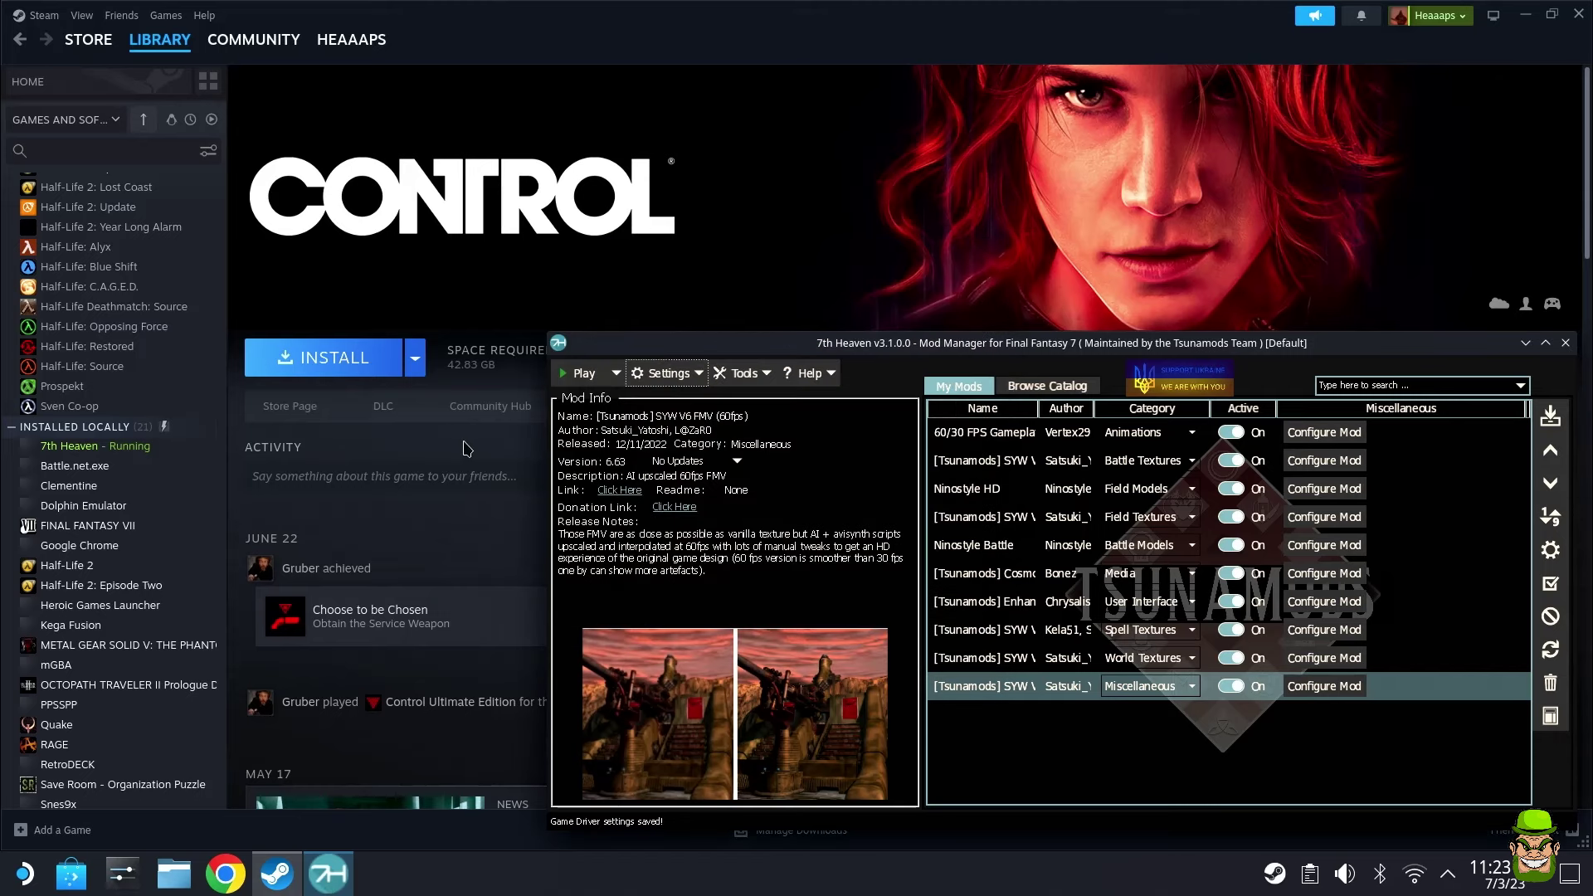
Launch the game with mods and start a new game
{"action": "left_click", "coordinate": [668, 373]}
{"action": "left_click", "coordinate": [668, 374]}
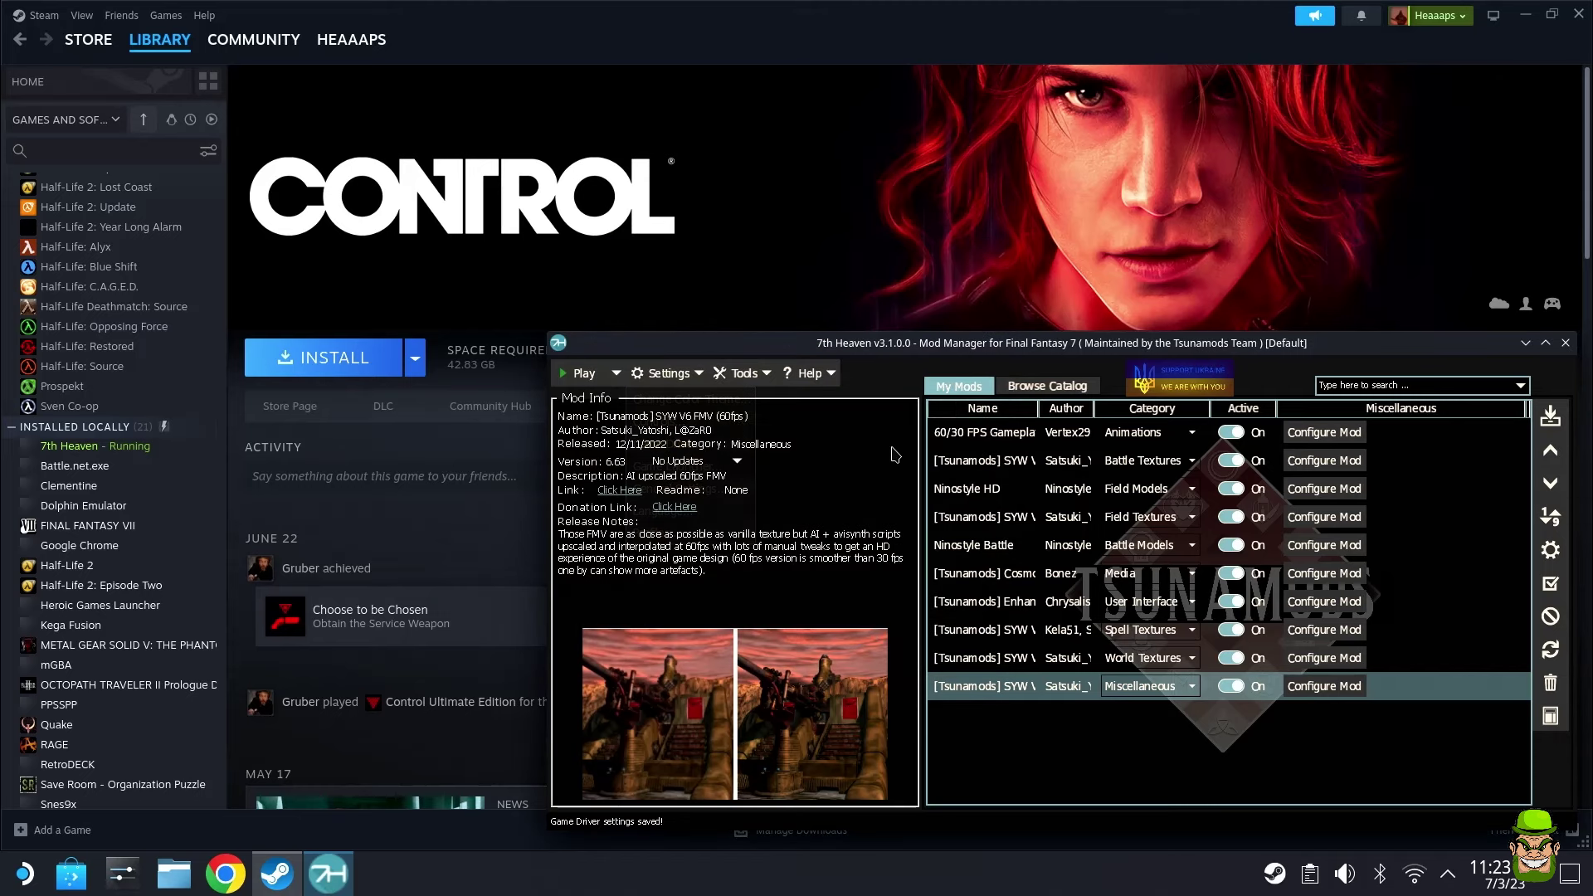
{"action": "left_click", "coordinate": [618, 375]}
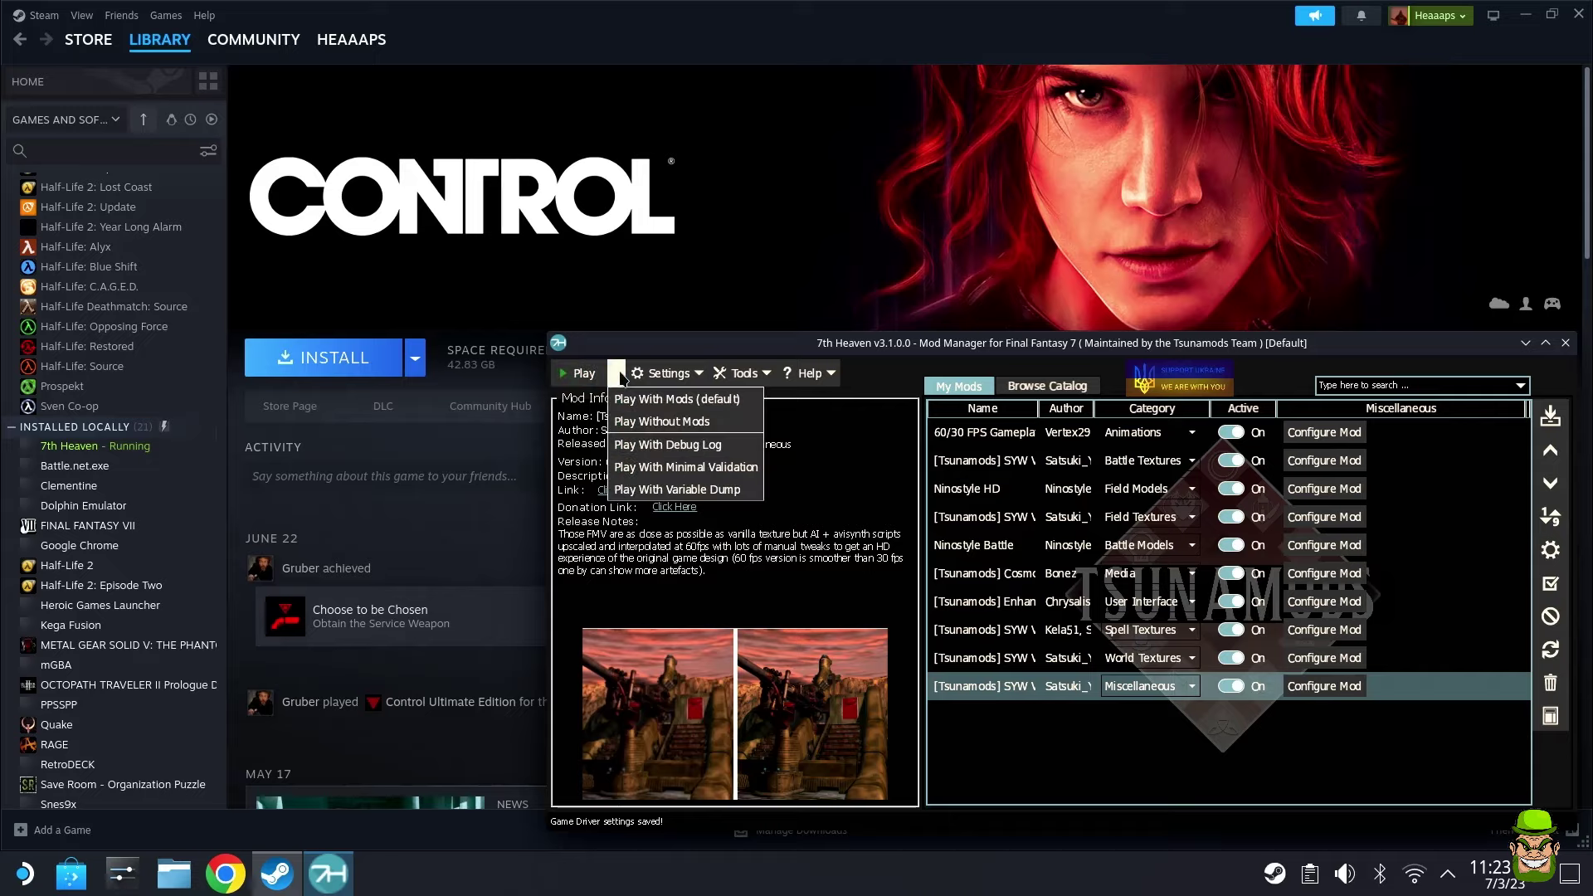
{"action": "left_click", "coordinate": [657, 393]}
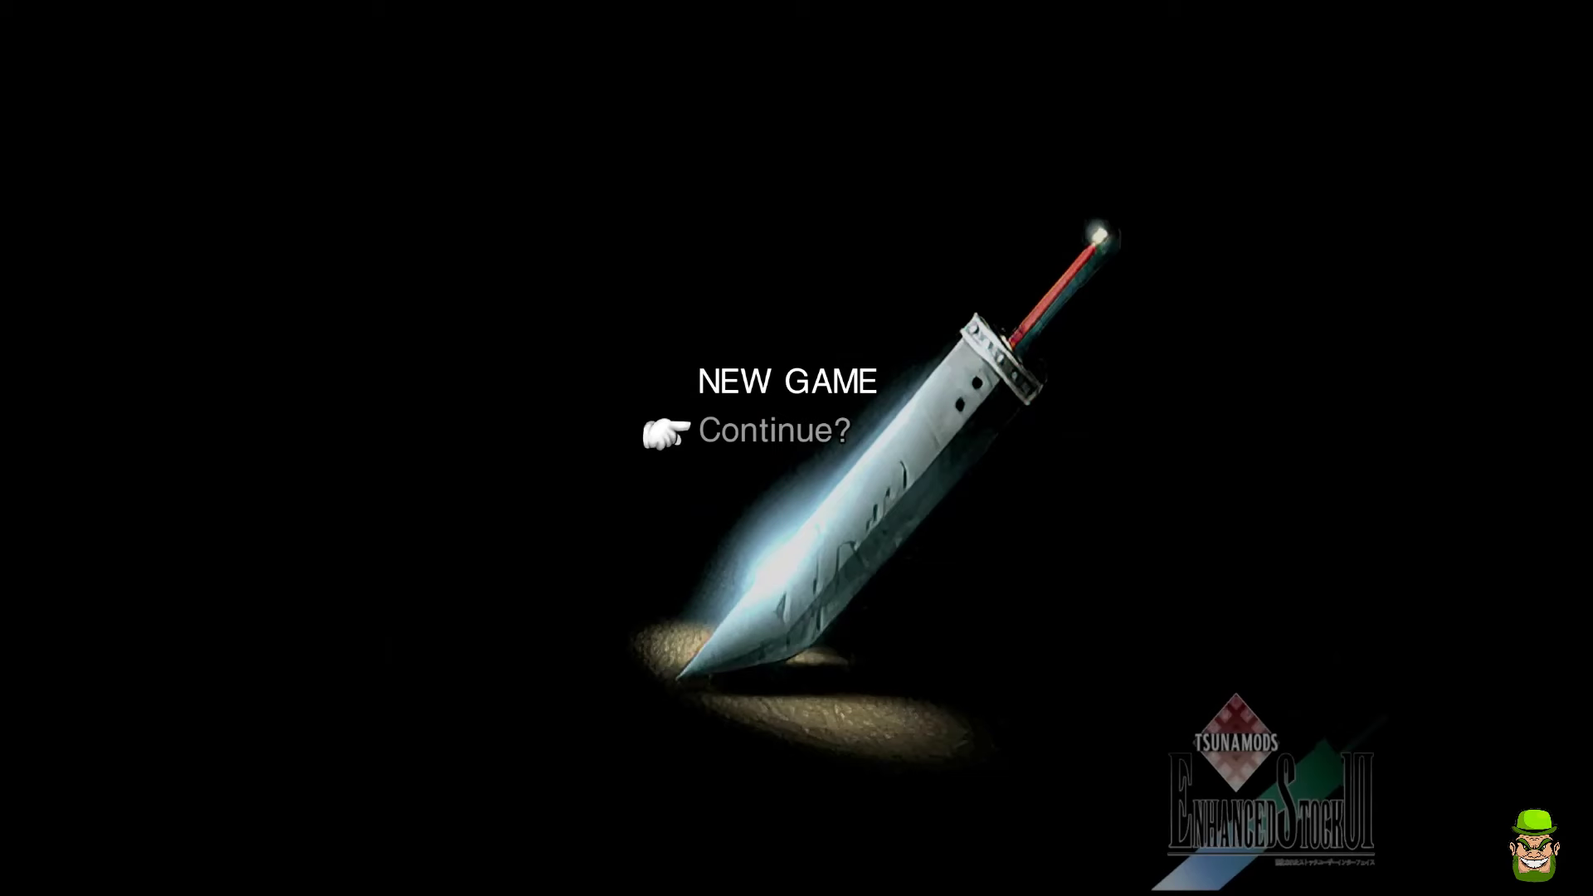
{"action": "key", "text": "Up"}
{"action": "key", "text": "Return"}
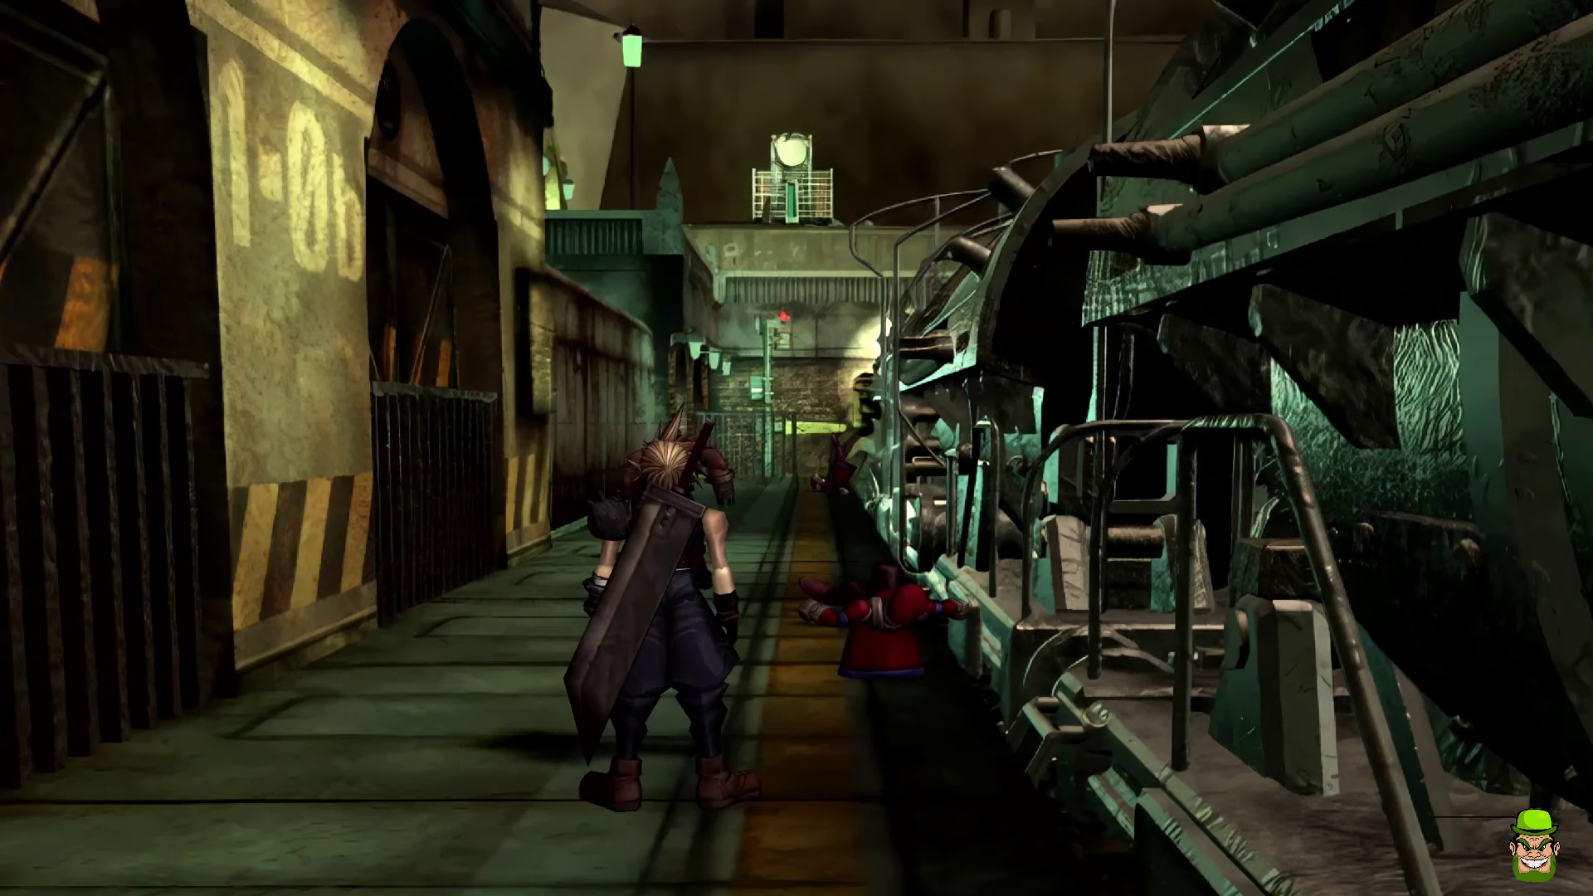
Walk forward along the station platform and cast Bolt on the enemy in battle
{"action": "key", "text": "Up"}
{"action": "key", "text": "Up"}
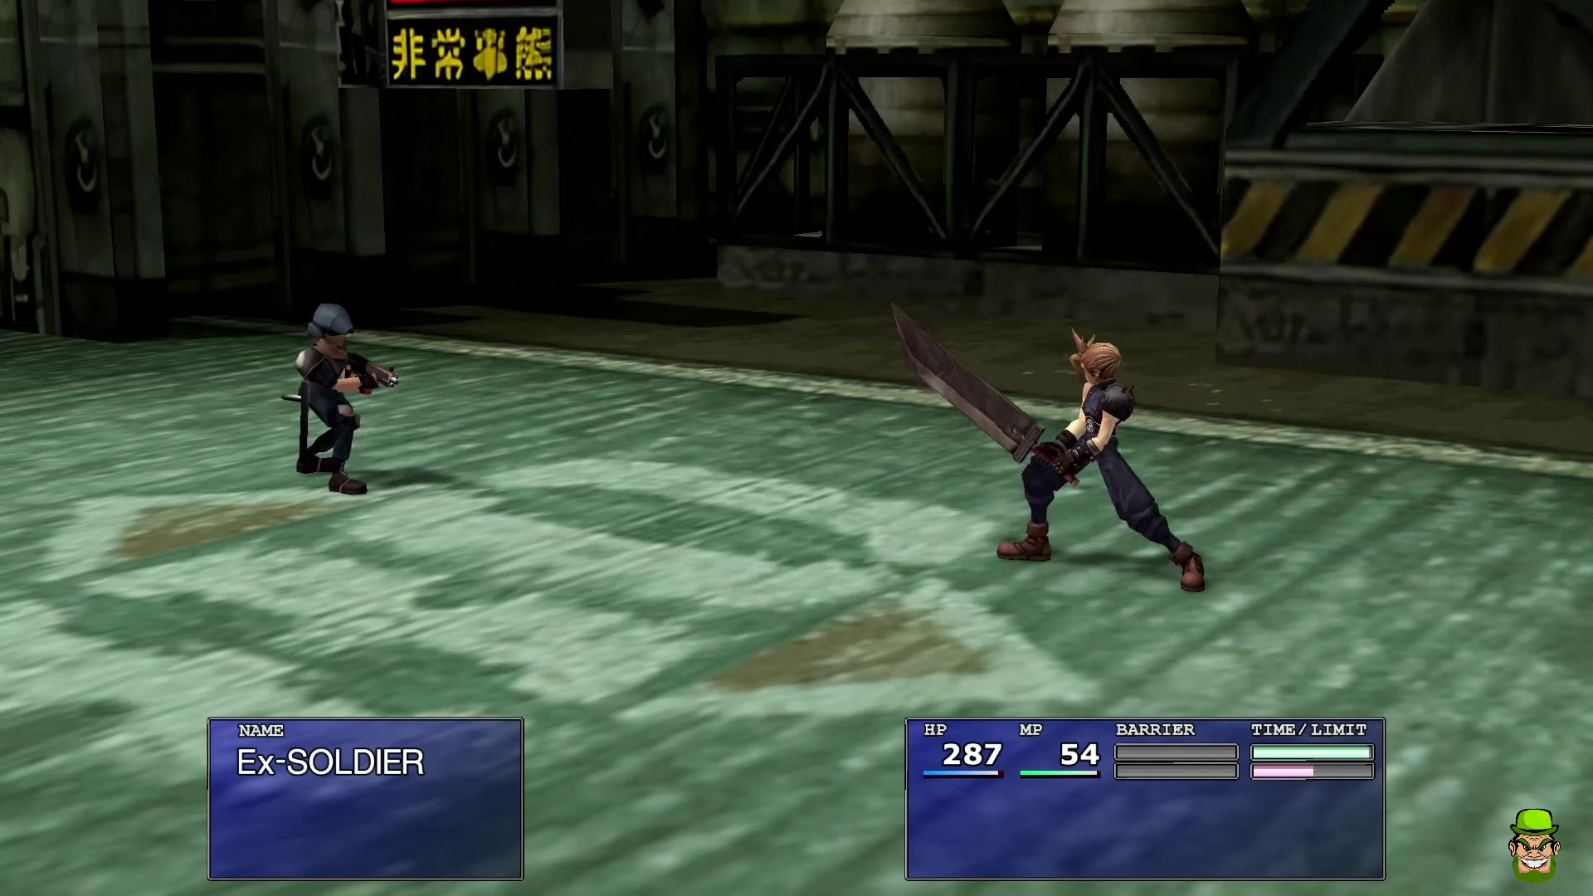
{"action": "key", "text": "Down"}
{"action": "key", "text": "Return"}
{"action": "key", "text": "Down"}
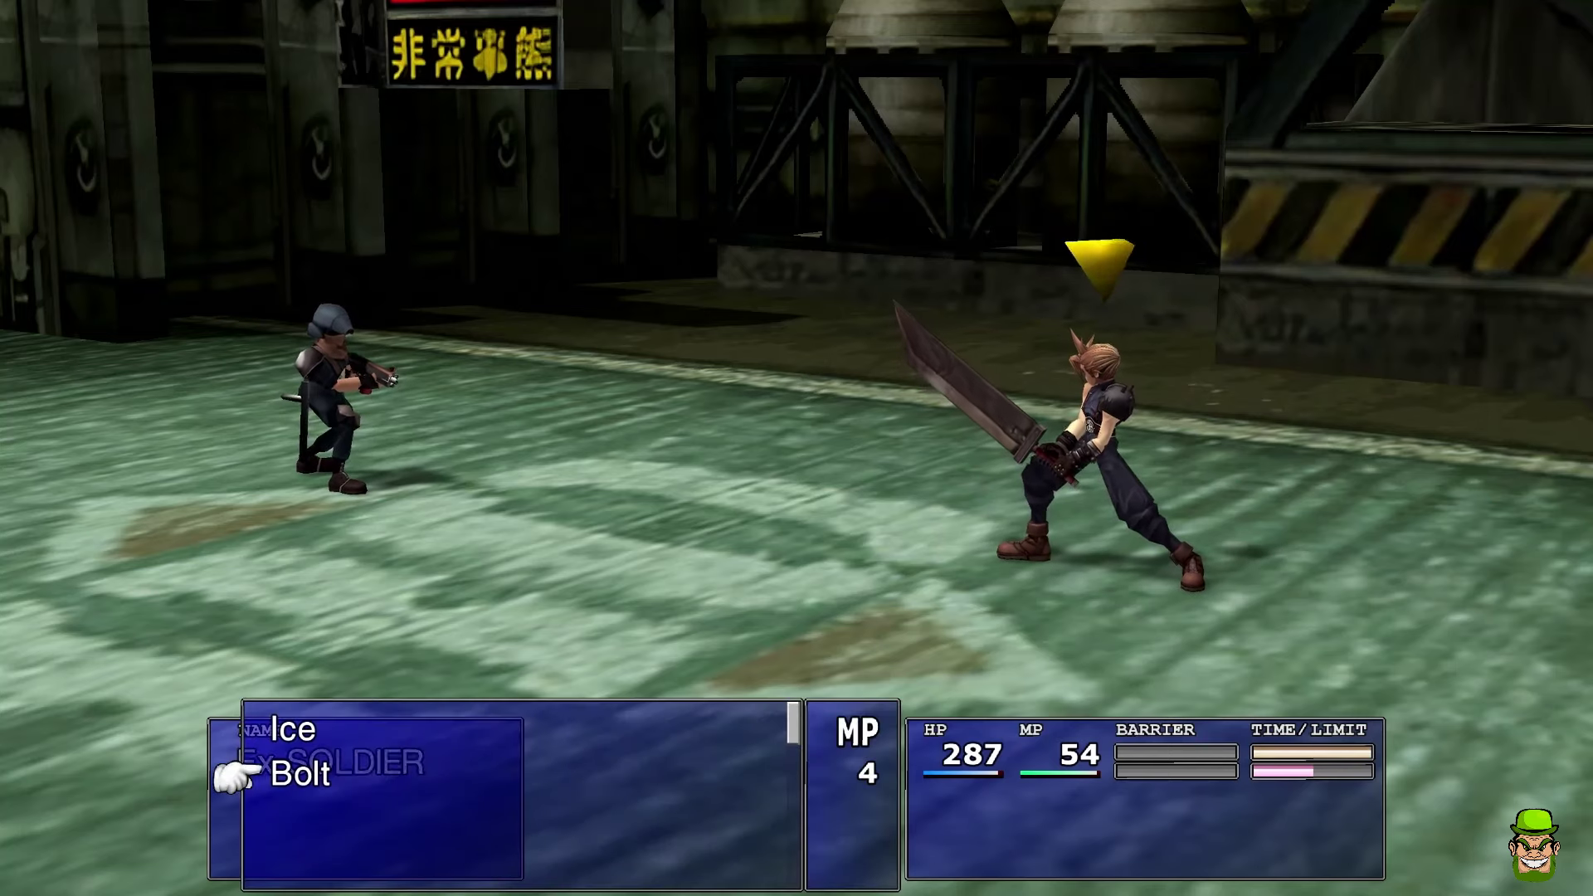
{"action": "key", "text": "Up"}
{"action": "key", "text": "Down"}
{"action": "key", "text": "Return"}
{"action": "key", "text": "Return"}
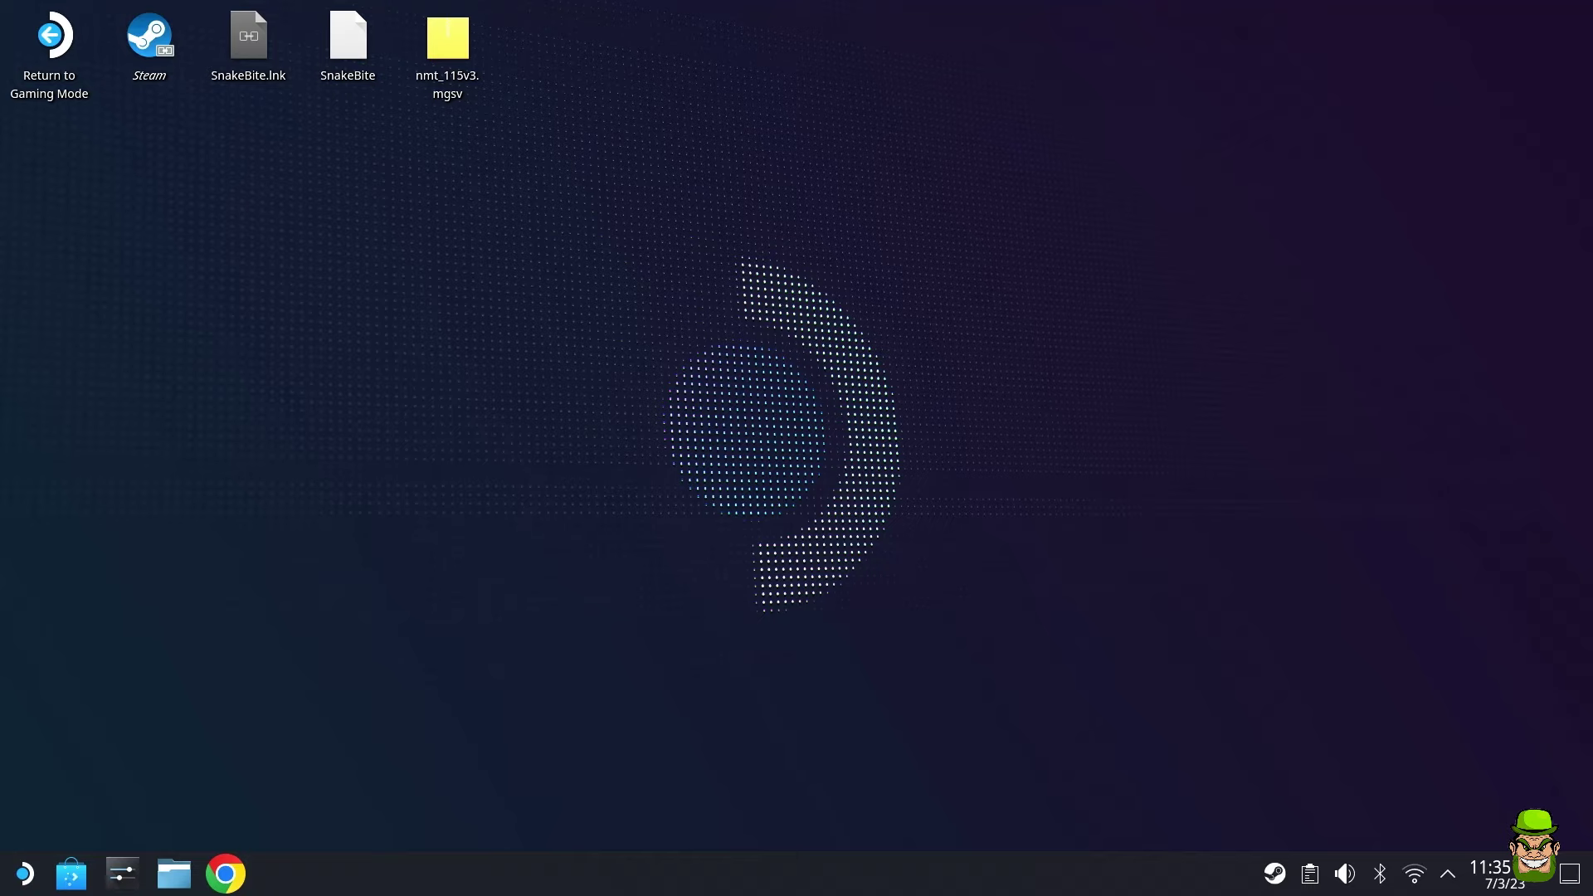
Return to Steam Deck's Gaming Mode and launch 7th Heaven from the library
{"action": "double_click", "coordinate": [37, 70]}
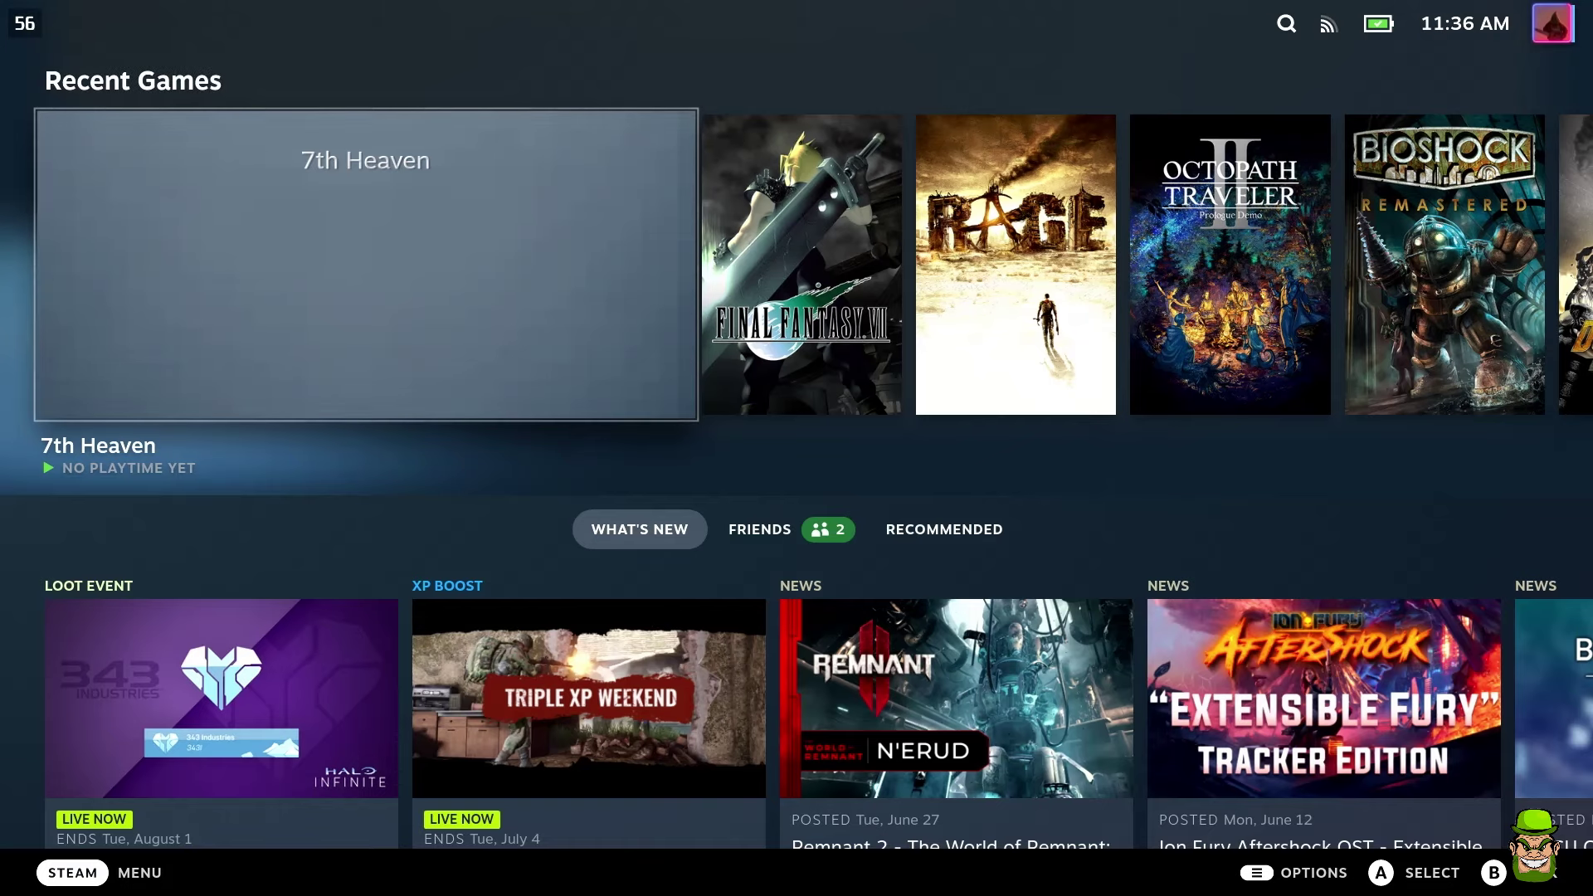
{"action": "left_click", "coordinate": [72, 872]}
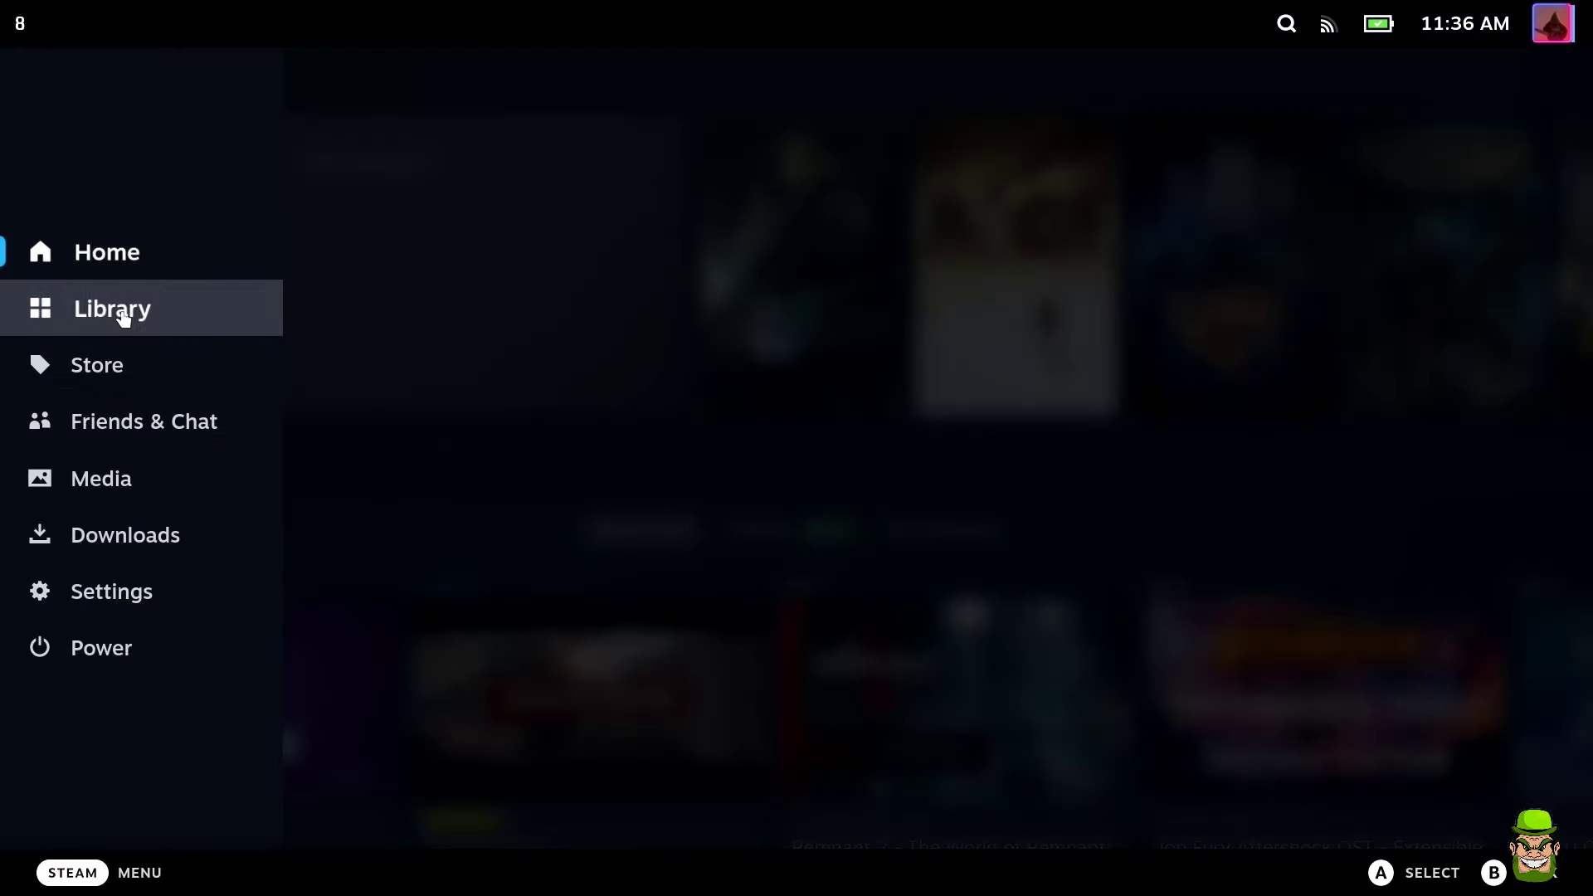
{"action": "left_click", "coordinate": [121, 311]}
{"action": "left_click", "coordinate": [1128, 80]}
{"action": "left_click", "coordinate": [206, 266]}
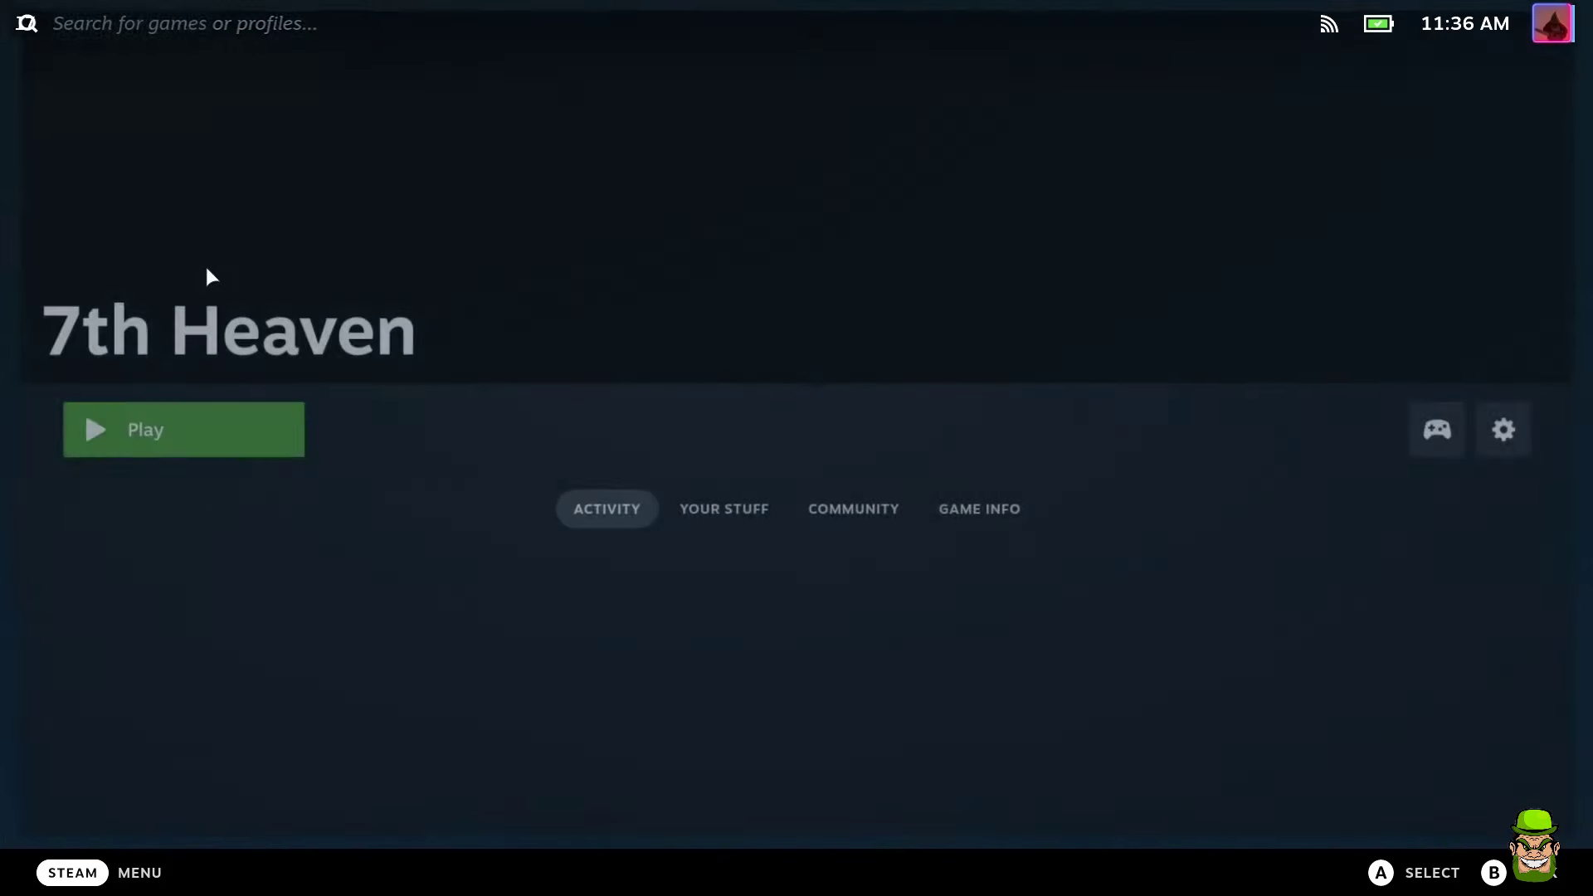
{"action": "left_click", "coordinate": [184, 434]}
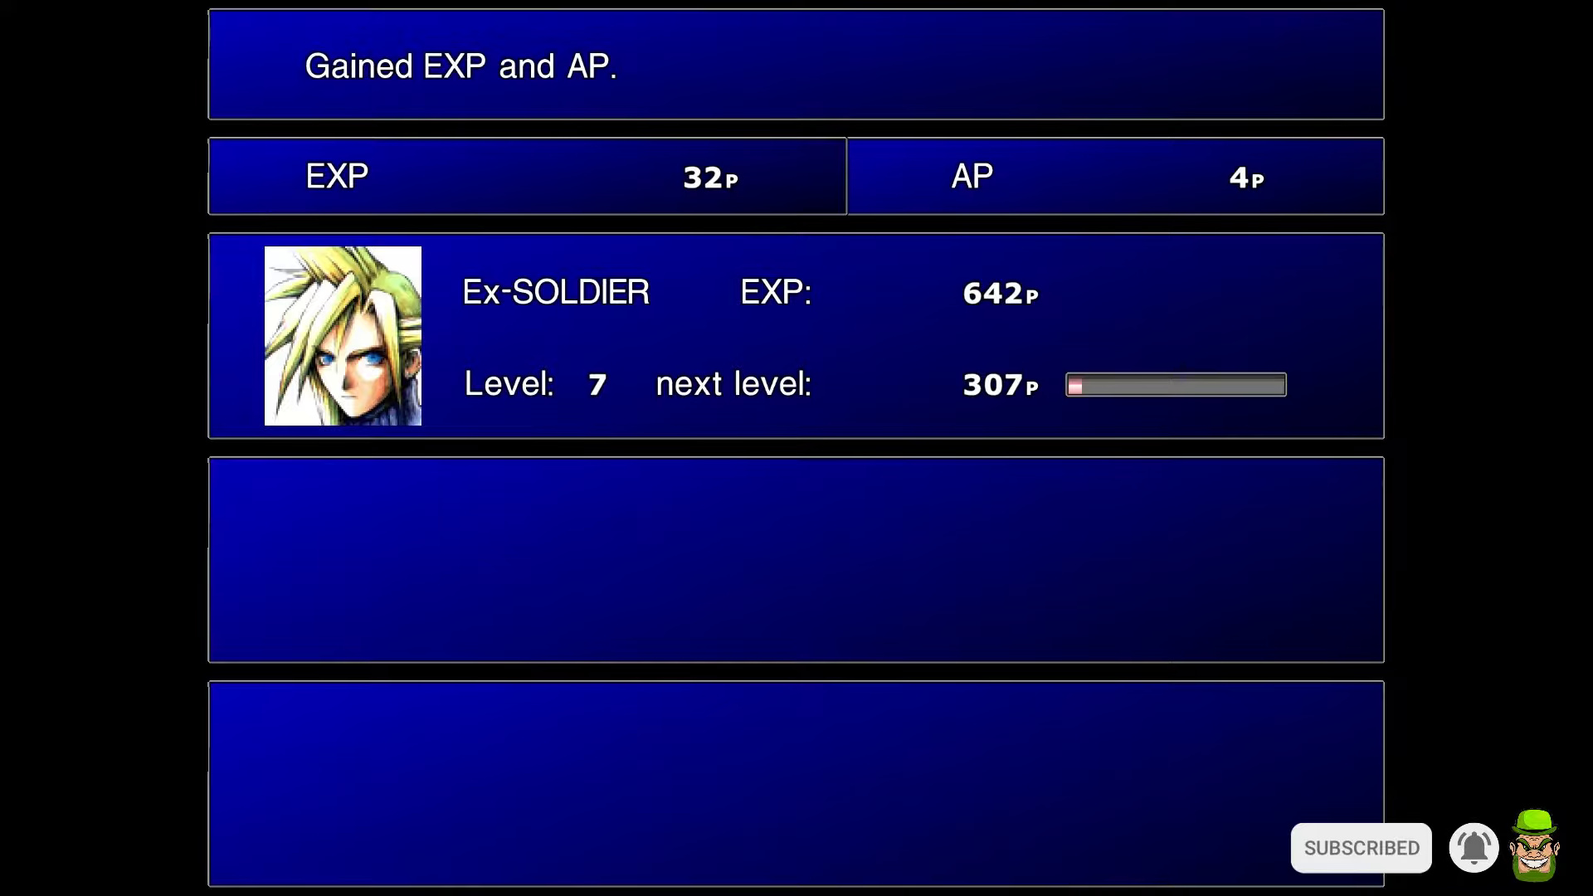
Advance past the EXP and AP results after the battle
{"action": "key", "text": "Return"}
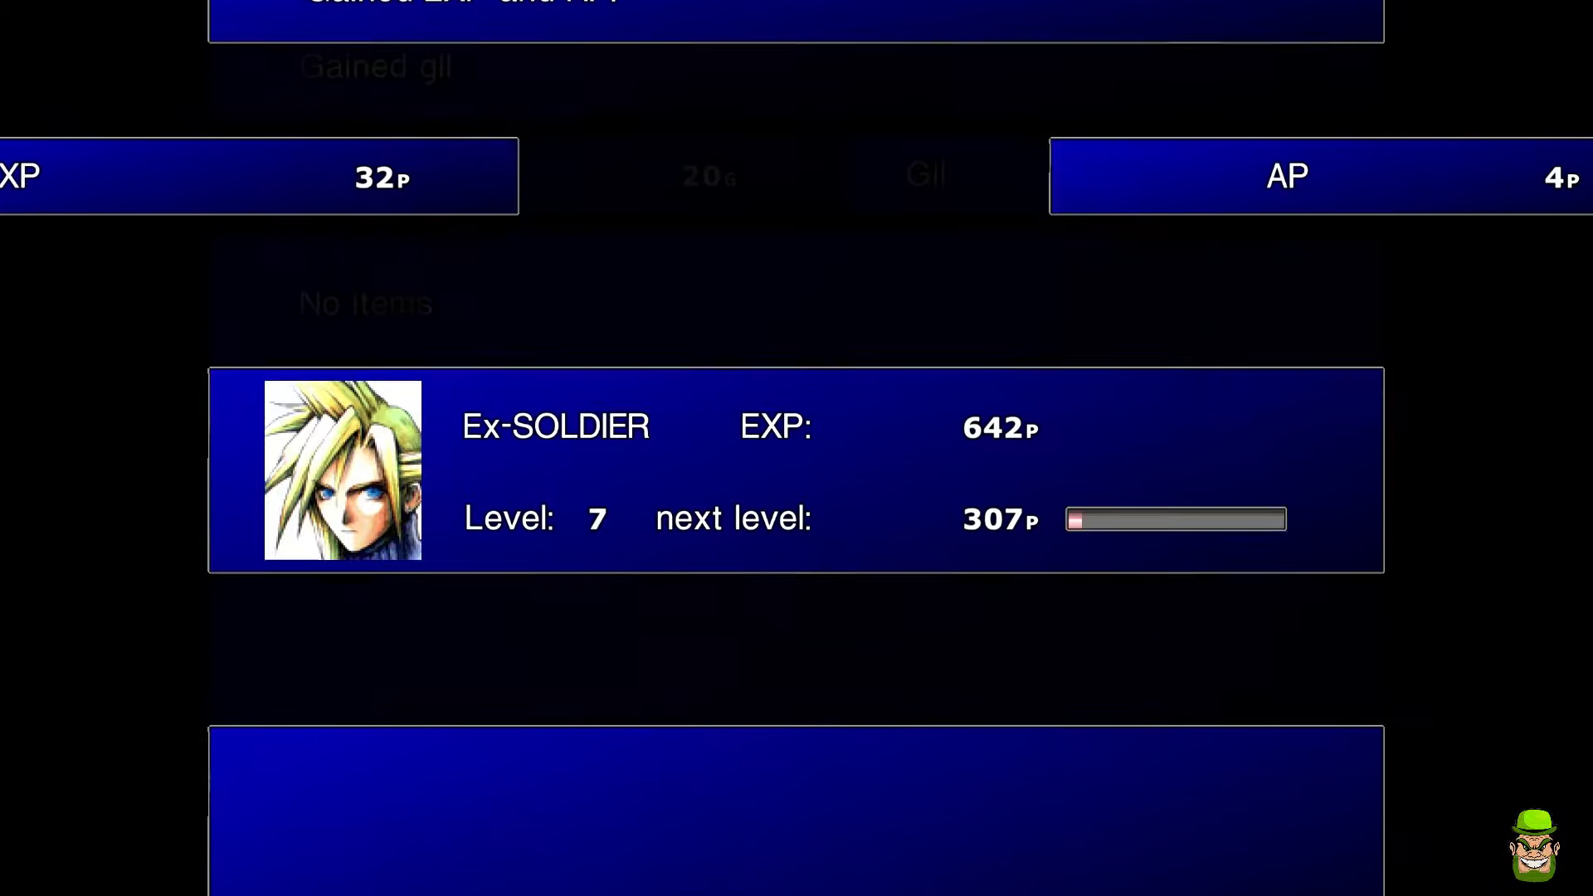